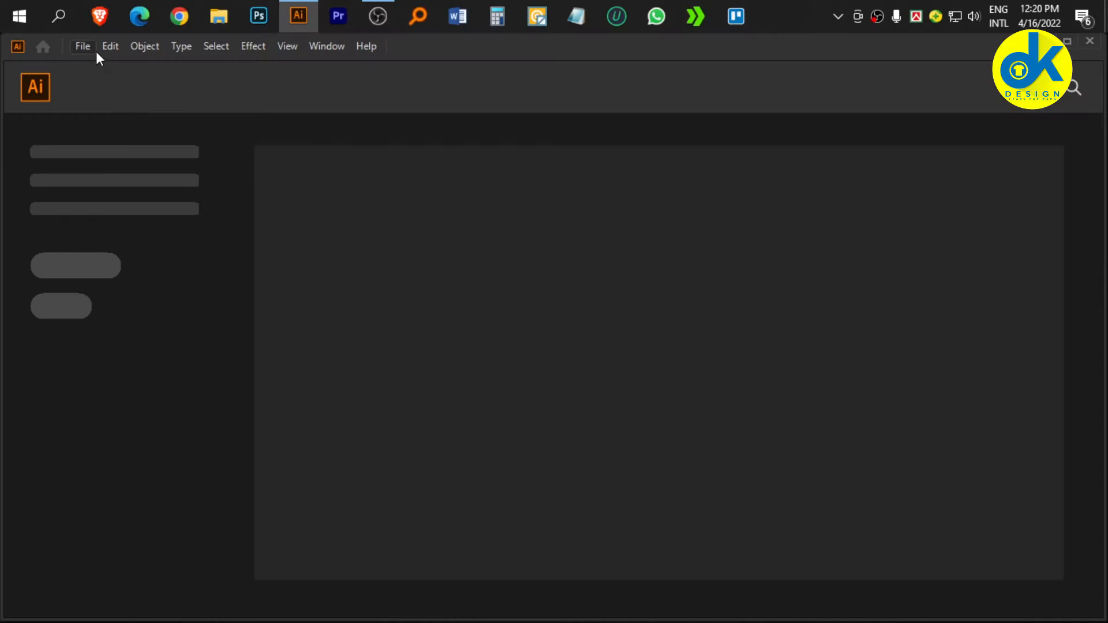
- Create a new document from the recent custom 4500 x 5400 px preset
click(84, 46)
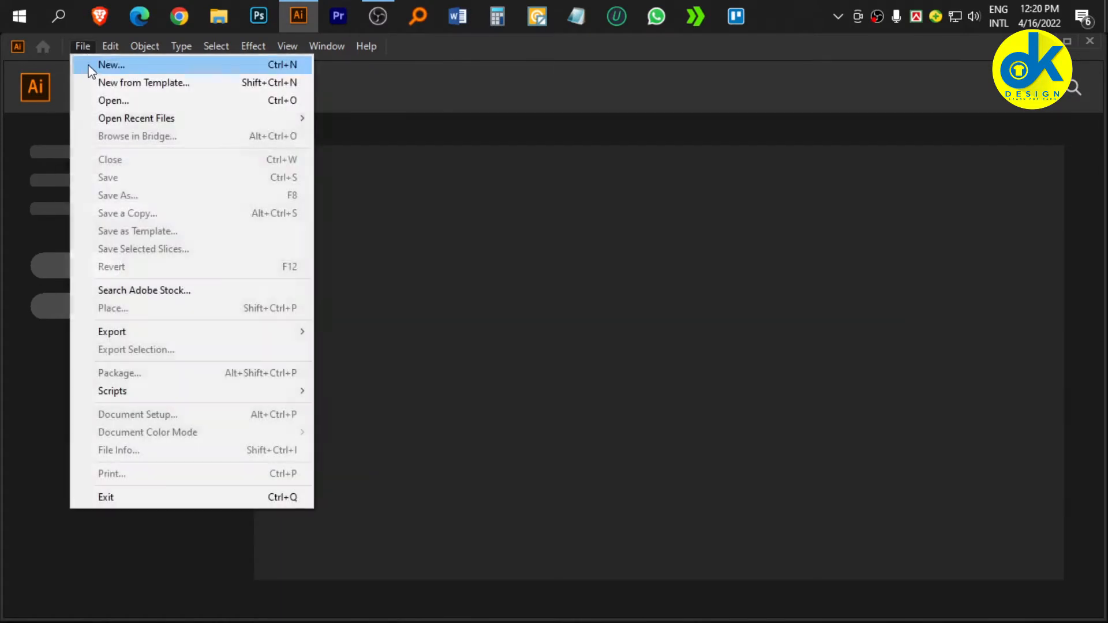
click(89, 66)
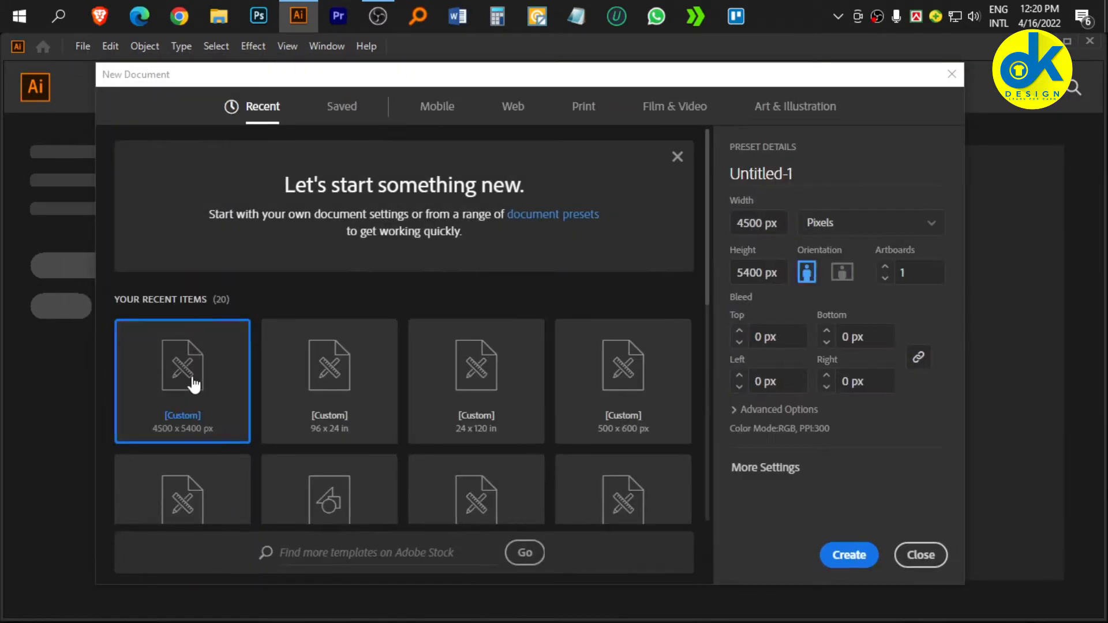
double_click(194, 384)
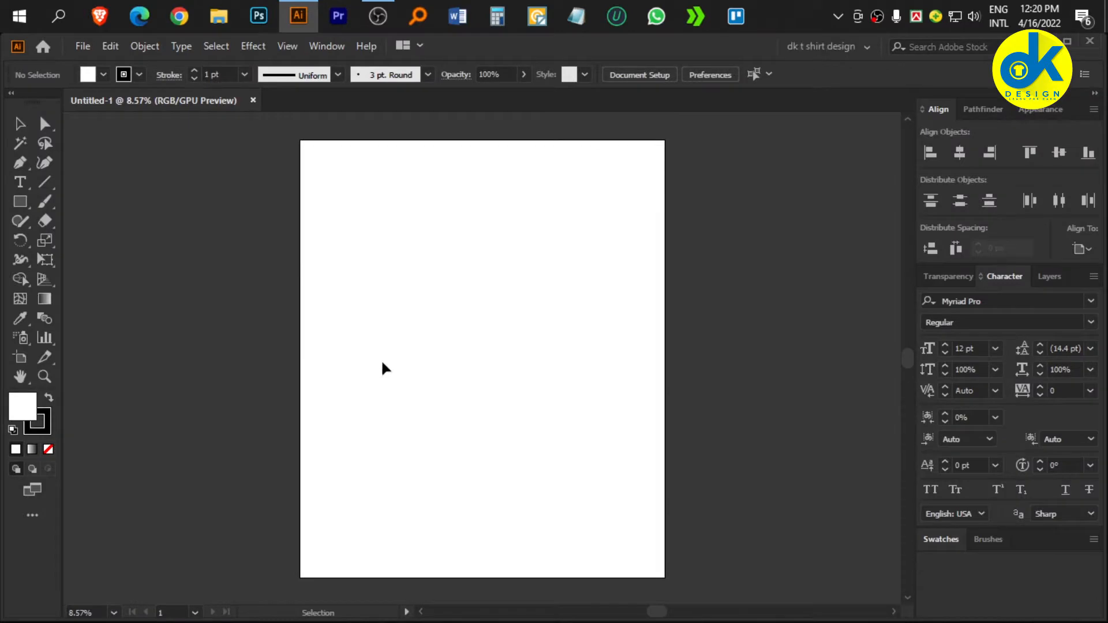
- Draw a 4500 x 5400 px rectangle and center it horizontally and vertically on the artboard
key(m)
click(409, 327)
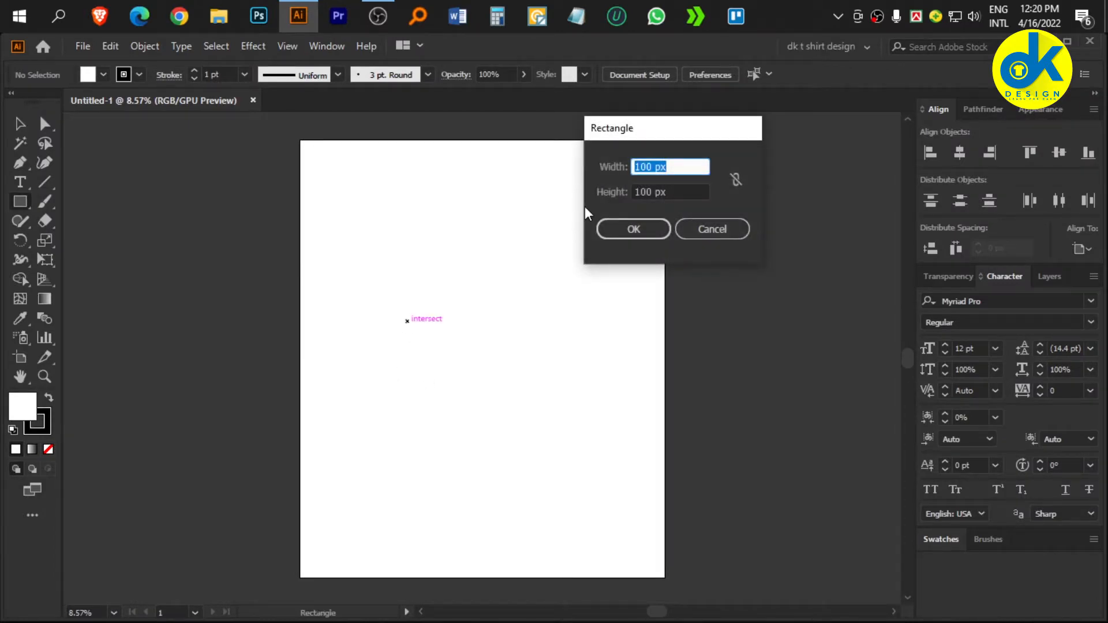
text(4500)
key(Tab)
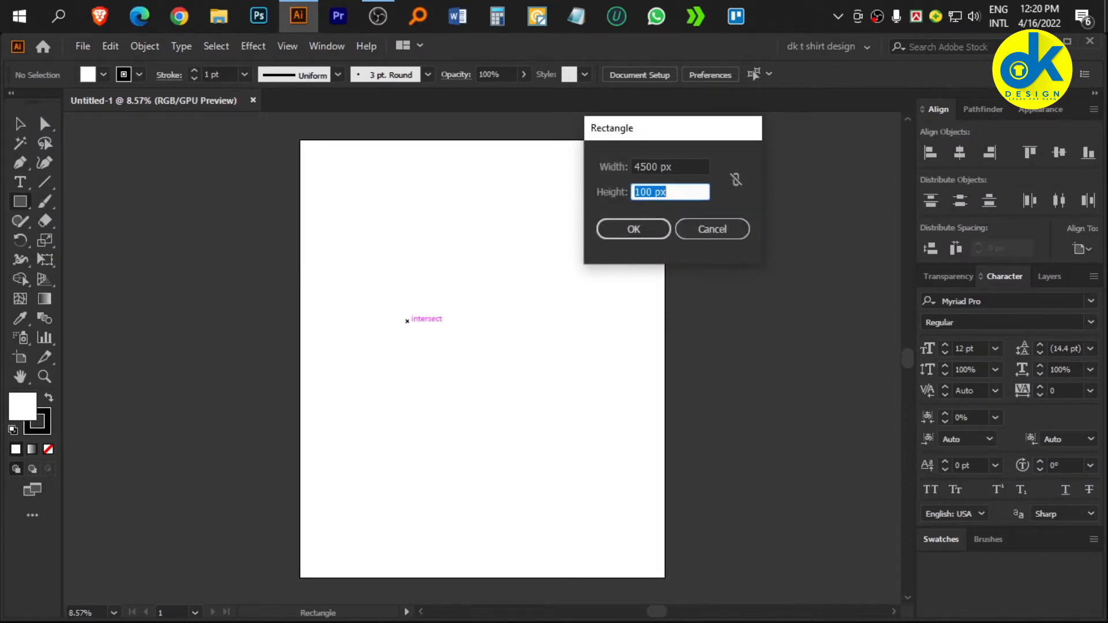
text(4500)
key(Return)
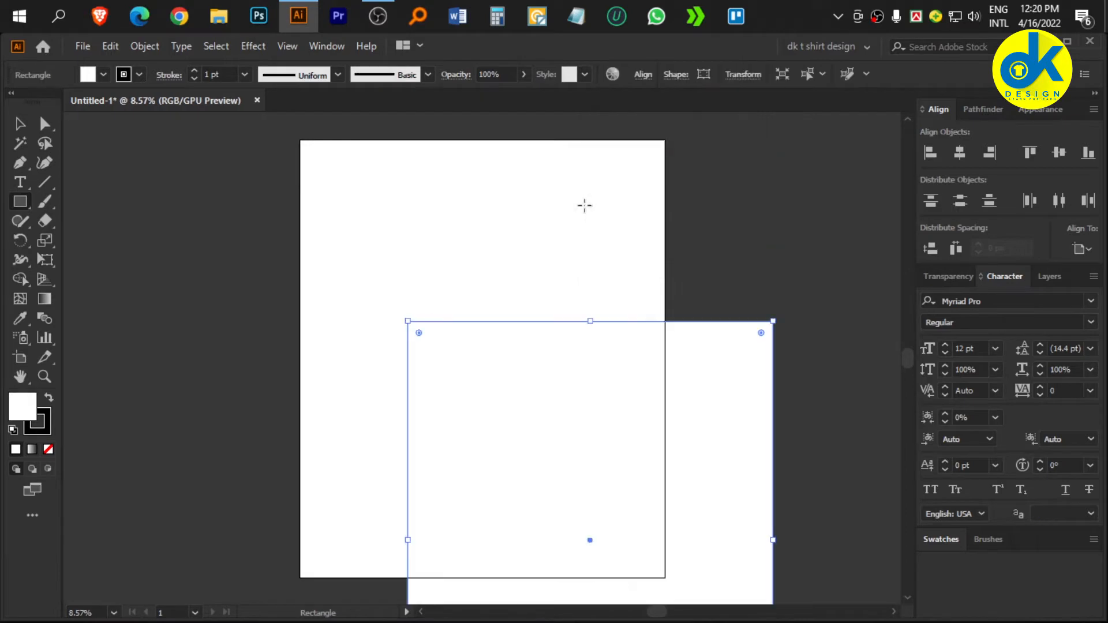
click(953, 155)
click(1060, 153)
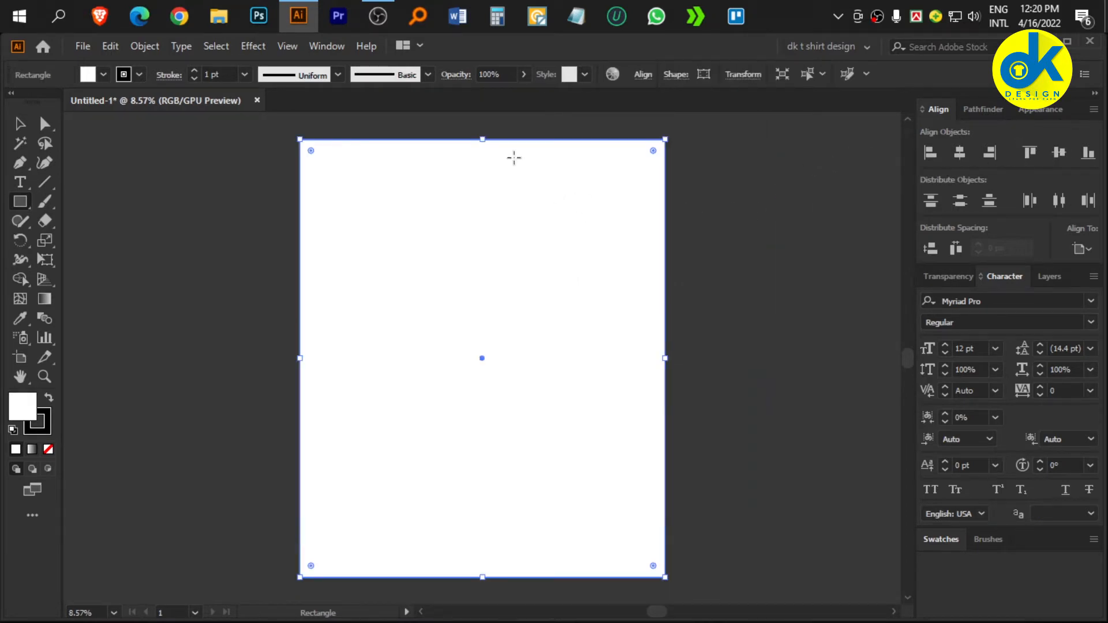
- Remove the background rectangle's stroke and fill it with black, leaving it deselected
click(139, 75)
click(11, 102)
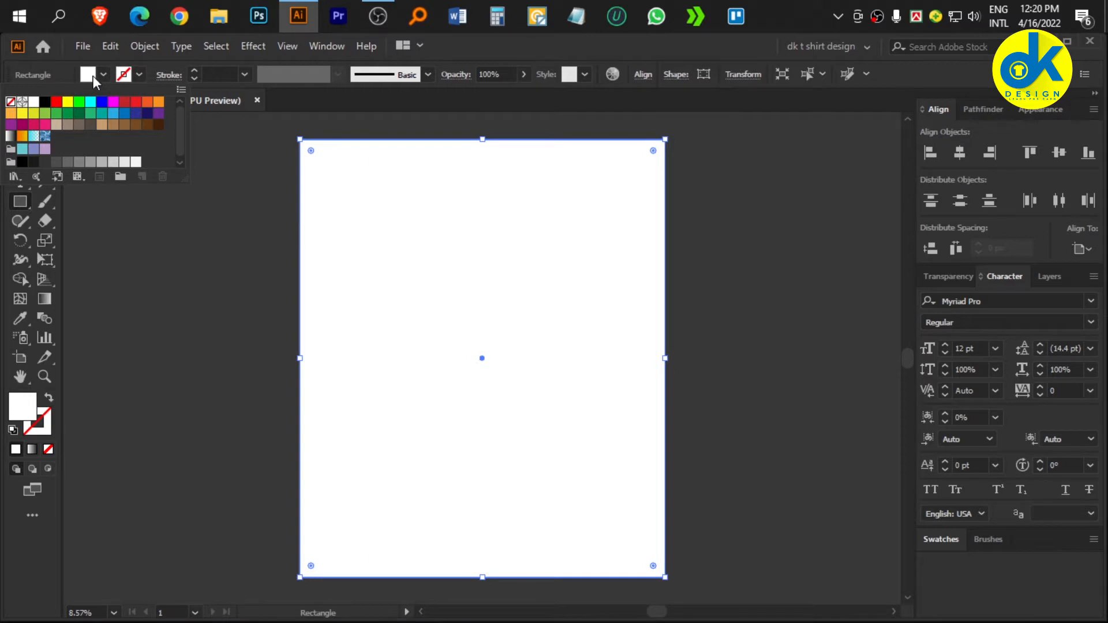
click(96, 75)
click(99, 75)
click(45, 102)
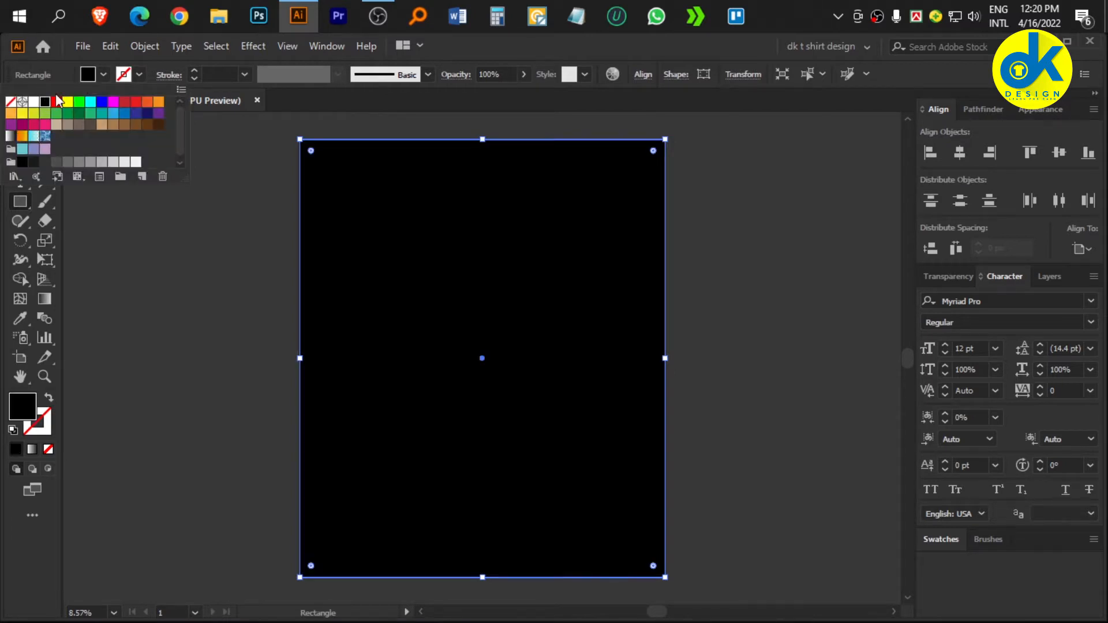
click(102, 77)
click(20, 123)
click(107, 131)
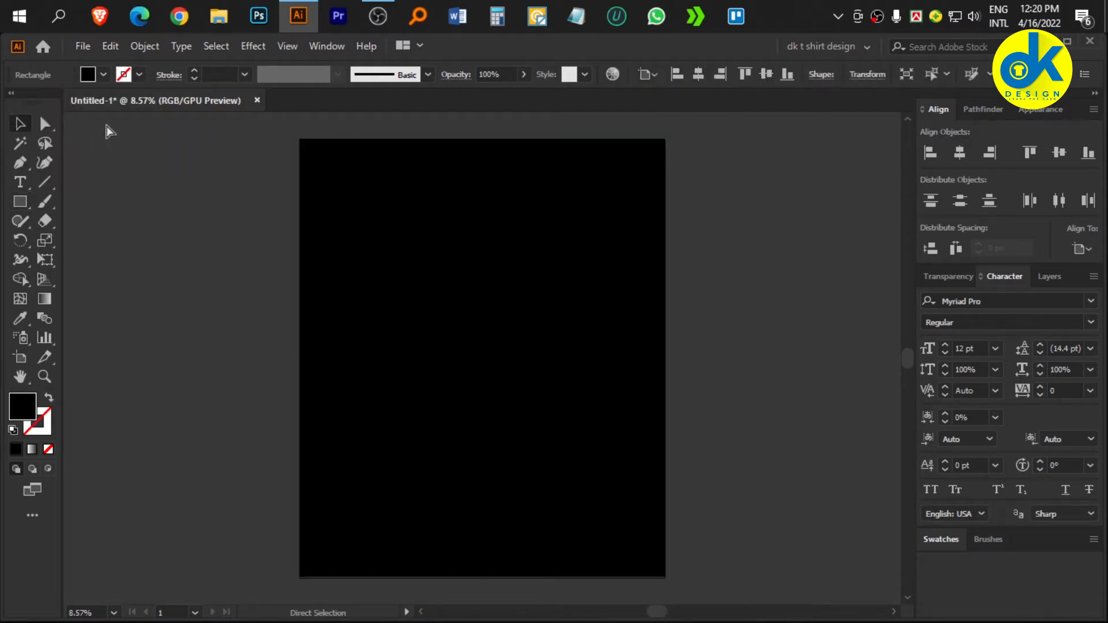
- Add the text "Cinco de mayo" above the artboard at about 501 pt
scroll(262, 165, up, 3)
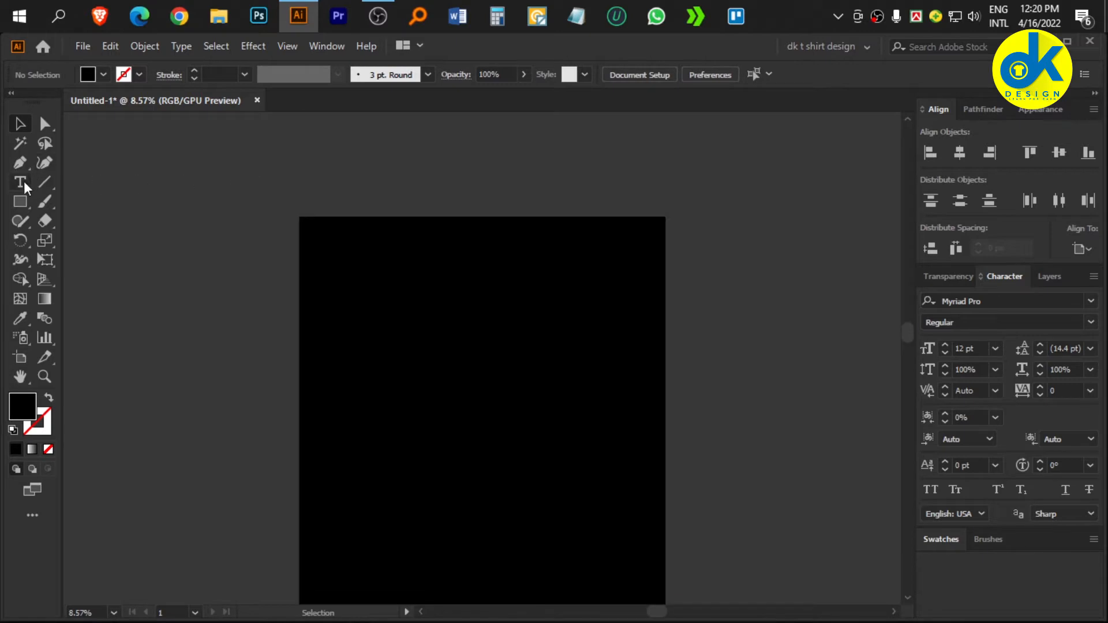
key(t)
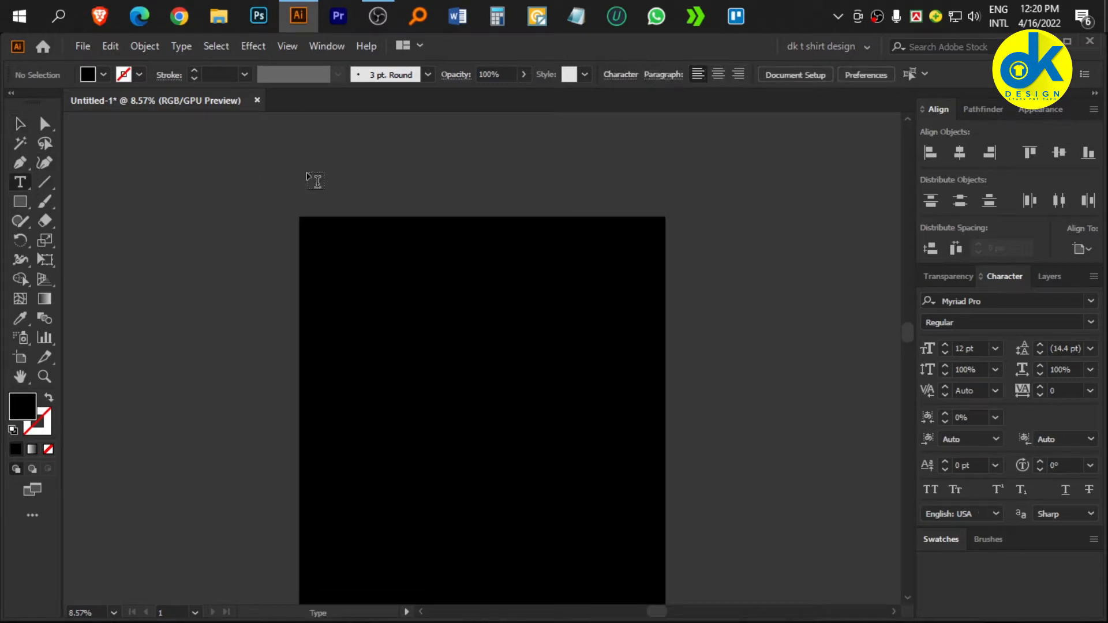
click(310, 174)
drag(328, 180, 460, 203)
key(ctrl+a)
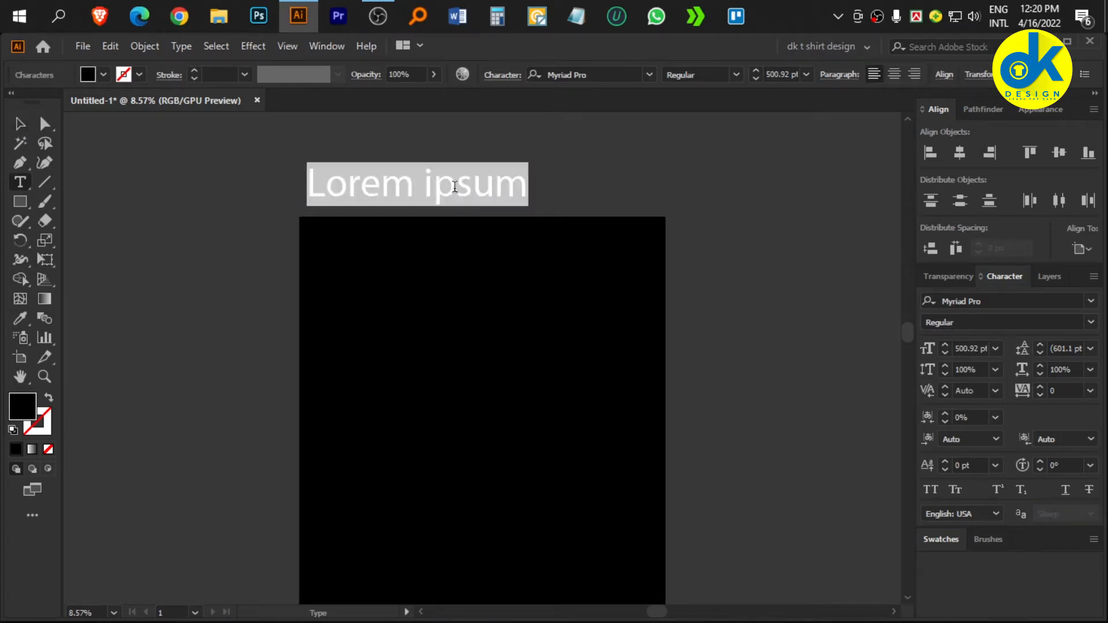
text(Cinco de)
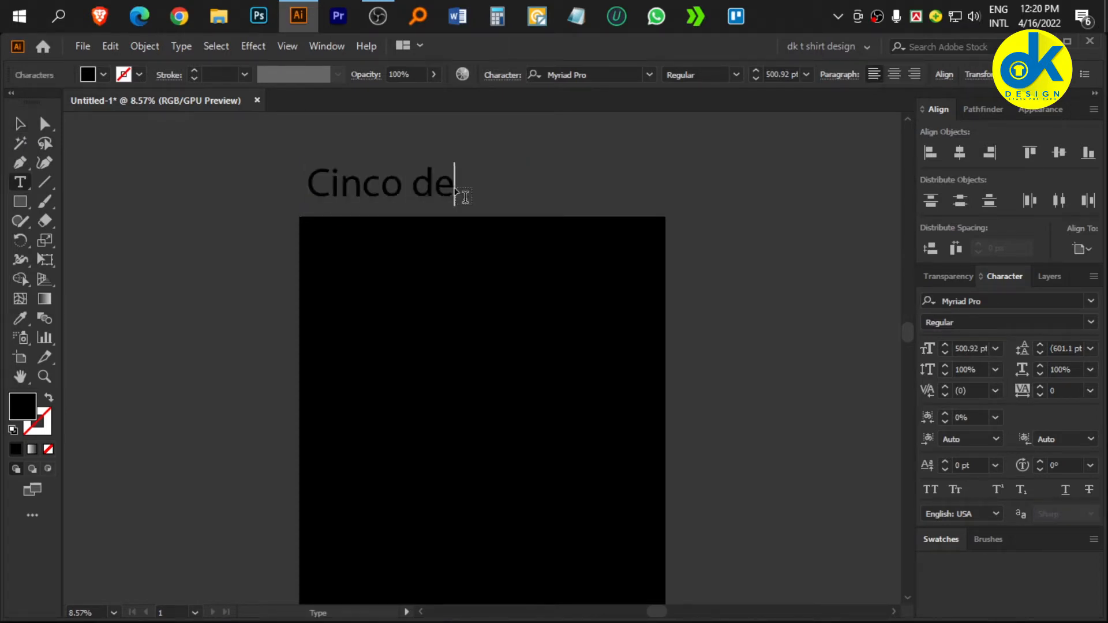
text( mayo)
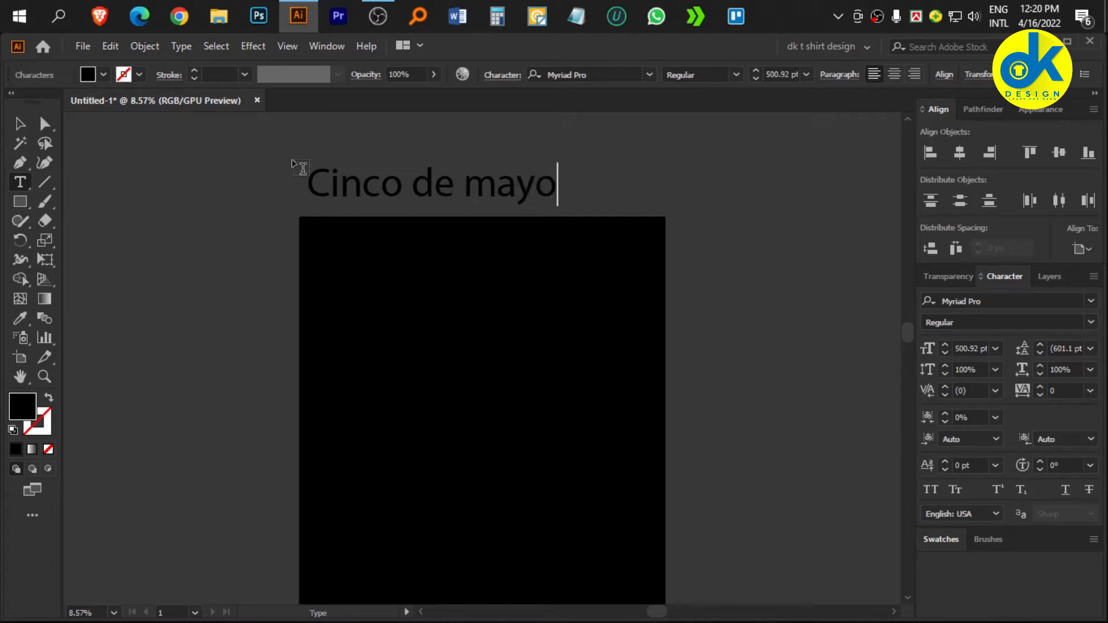
click(20, 124)
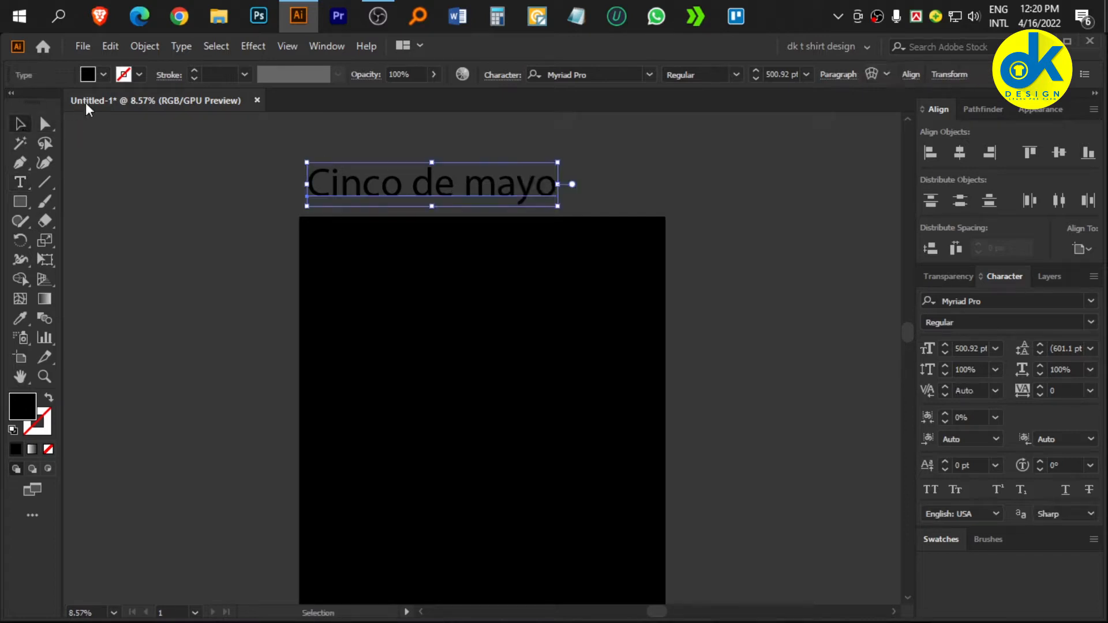
- Fill the "Cinco de mayo" text with white and move it onto the upper part of the black rectangle
click(103, 75)
click(33, 108)
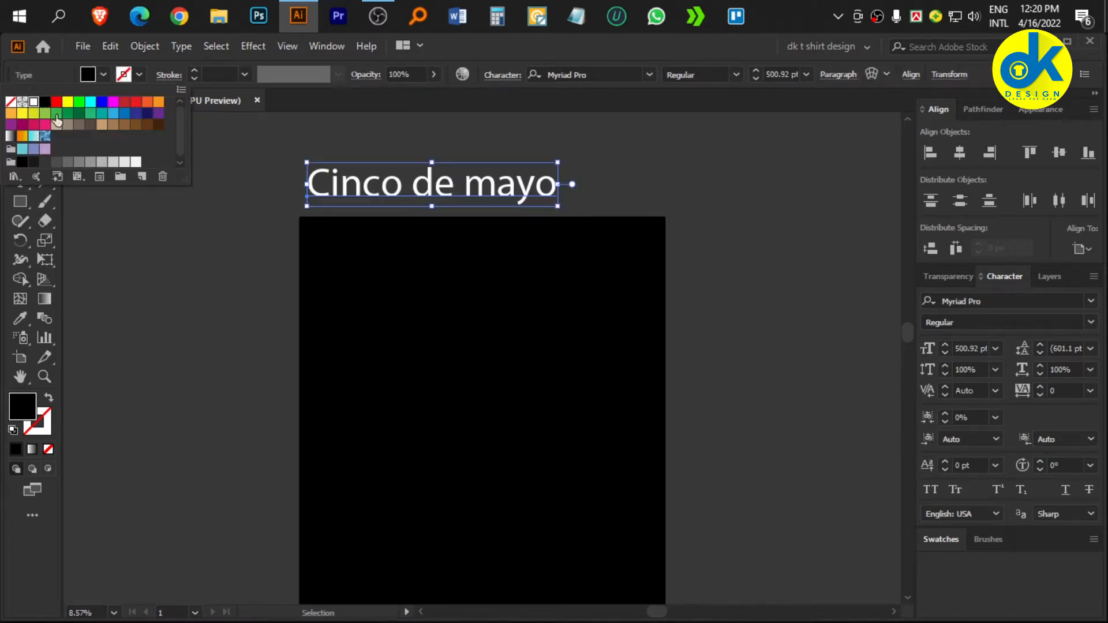
drag(460, 204, 514, 343)
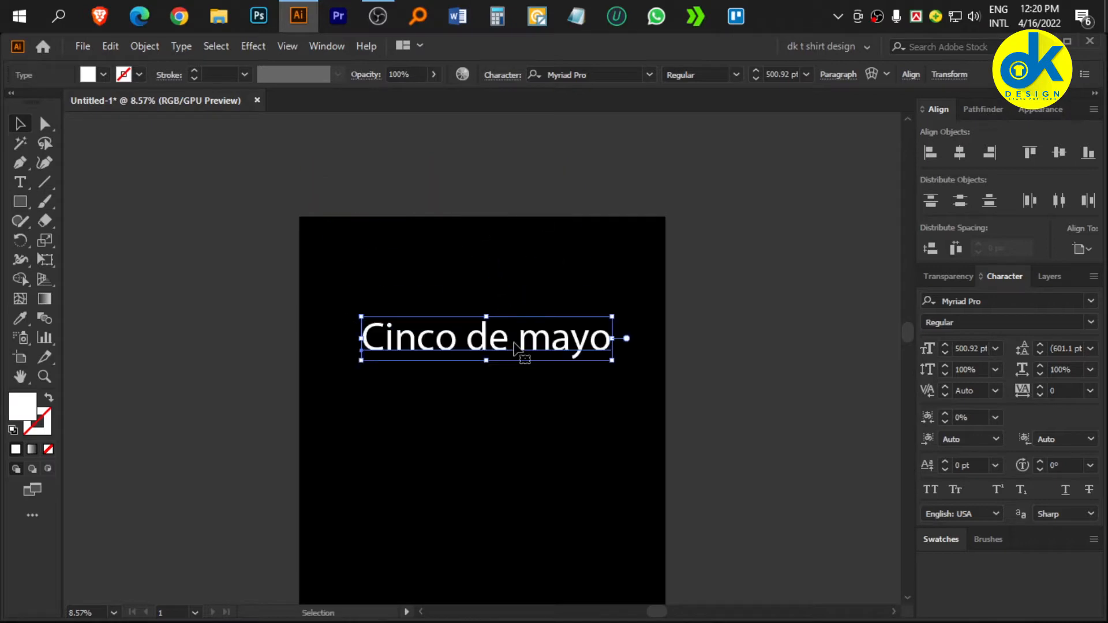
- Break the text into three lines, "Cinco", "de" and "mayo", and shift the block slightly up and right
double_click(477, 353)
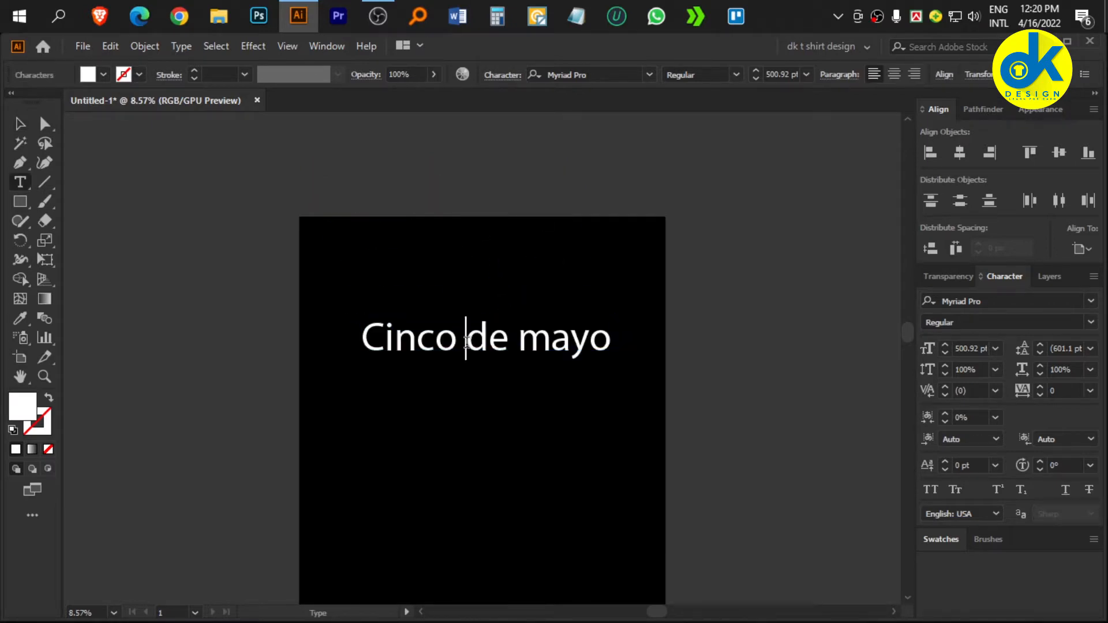
key(Return)
key(Right)
key(Right)
key(Right)
key(Return)
key(Escape)
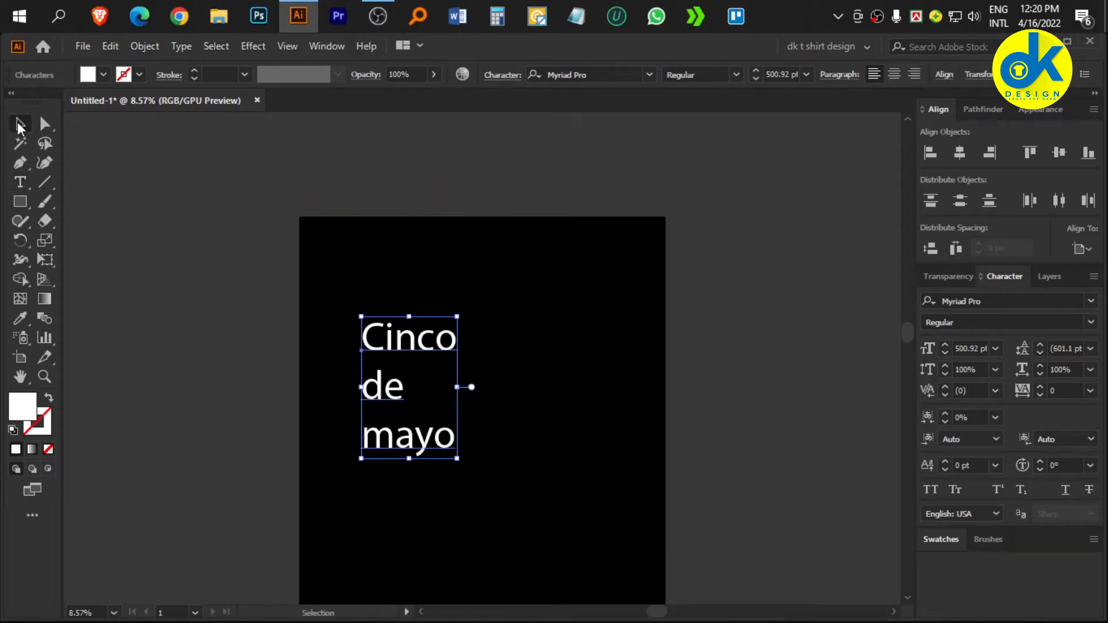
drag(401, 354, 416, 335)
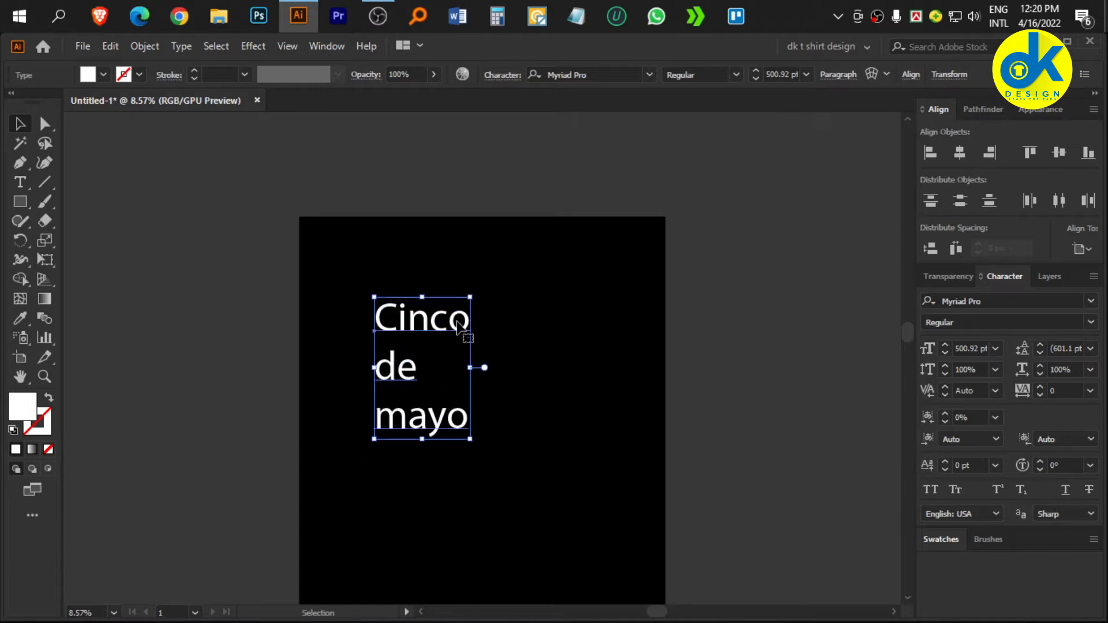
- Split the three lines into separate text objects with the divideTextFrame script and center them horizontally on the artboard
click(83, 46)
mouse_move(301, 388)
click(352, 391)
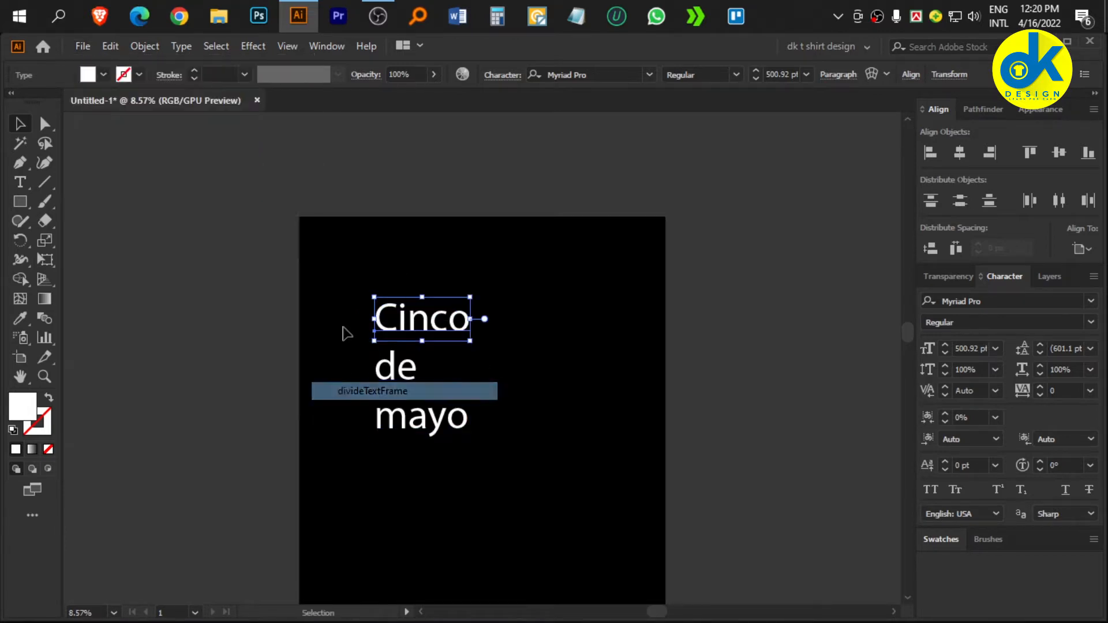
drag(331, 257, 514, 563)
click(957, 155)
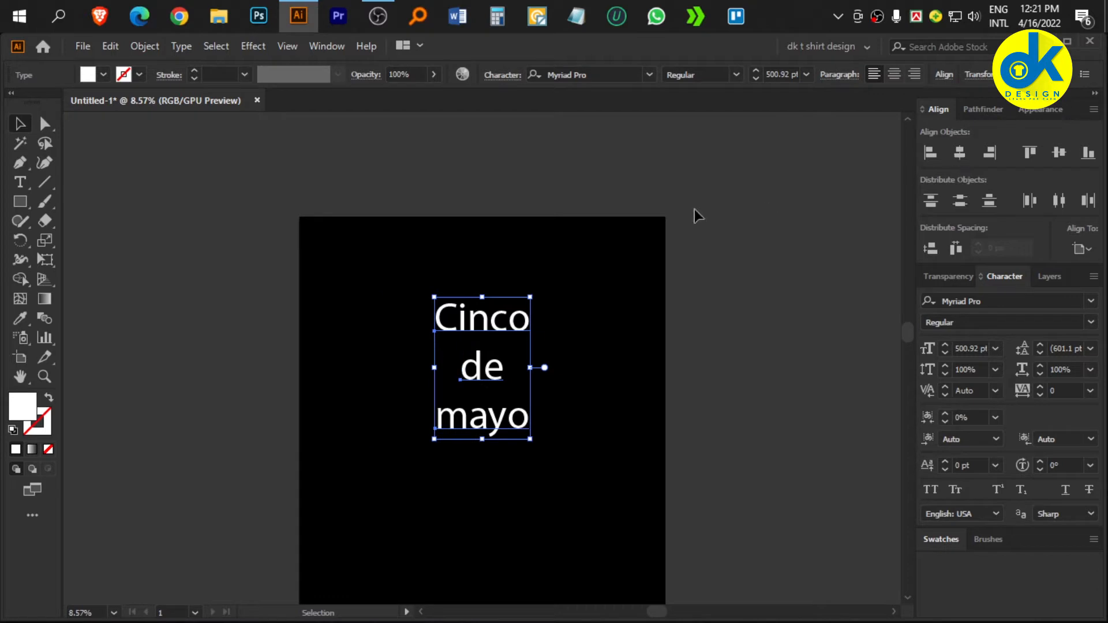
- Set the font of all three words to Hey Comic and turn on All Caps
click(591, 73)
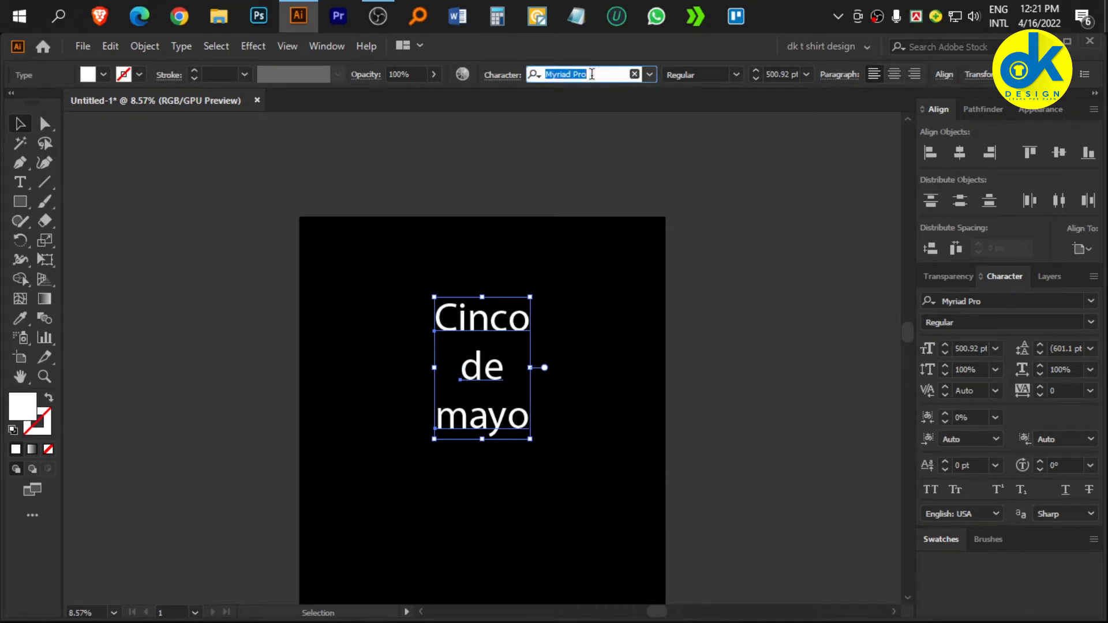
text(hey)
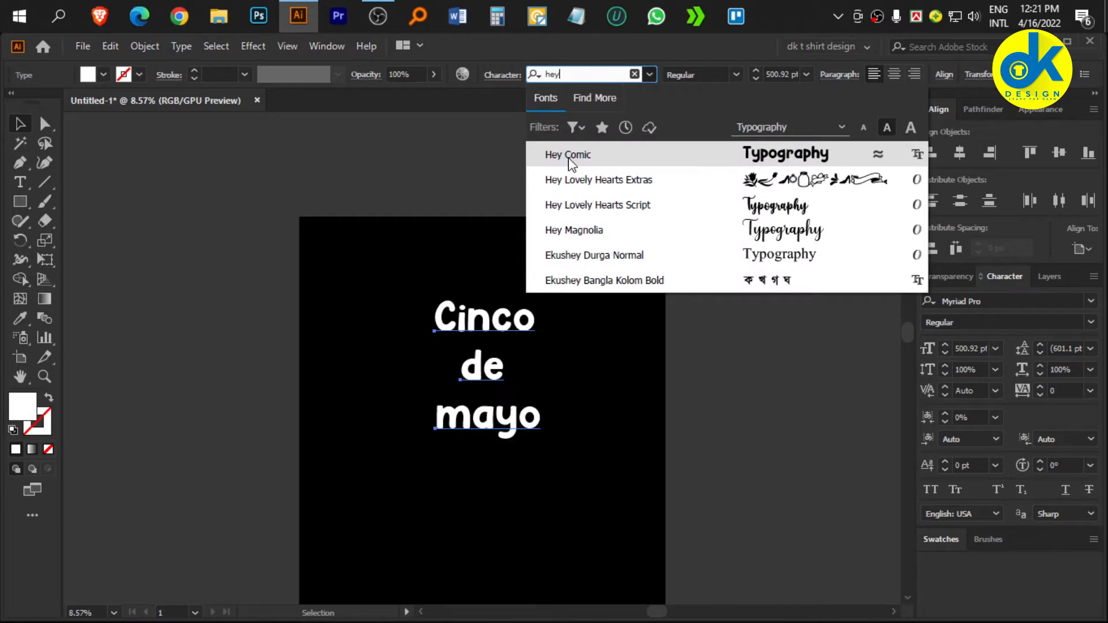
click(569, 155)
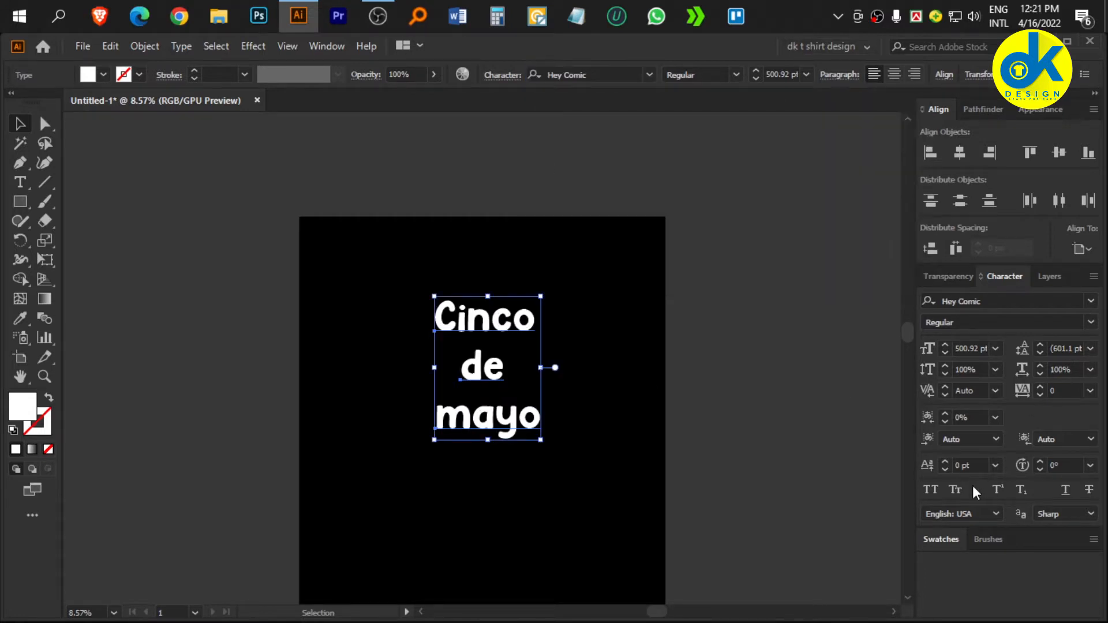
click(931, 496)
- Enlarge the three words together to about 988 pt and reposition them within the black background
drag(463, 330, 449, 342)
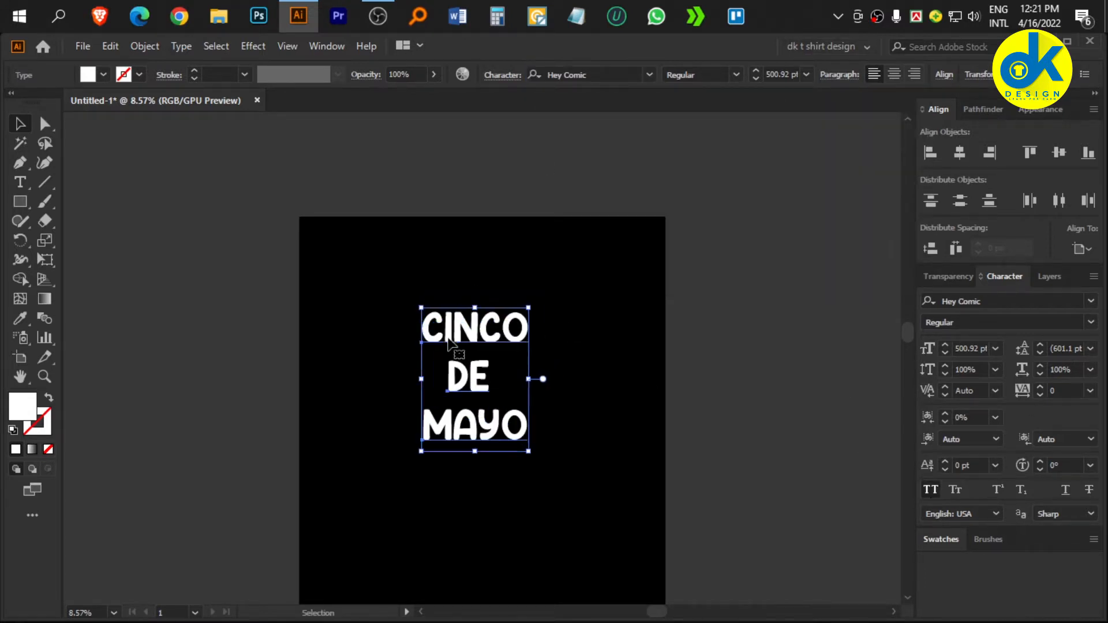
drag(387, 272, 483, 587)
scroll(532, 478, down, 1)
drag(464, 303, 481, 284)
click(601, 268)
- Convert the words "CINCO", "DE" and "MAYO" to outlines
click(460, 282)
right_click(460, 282)
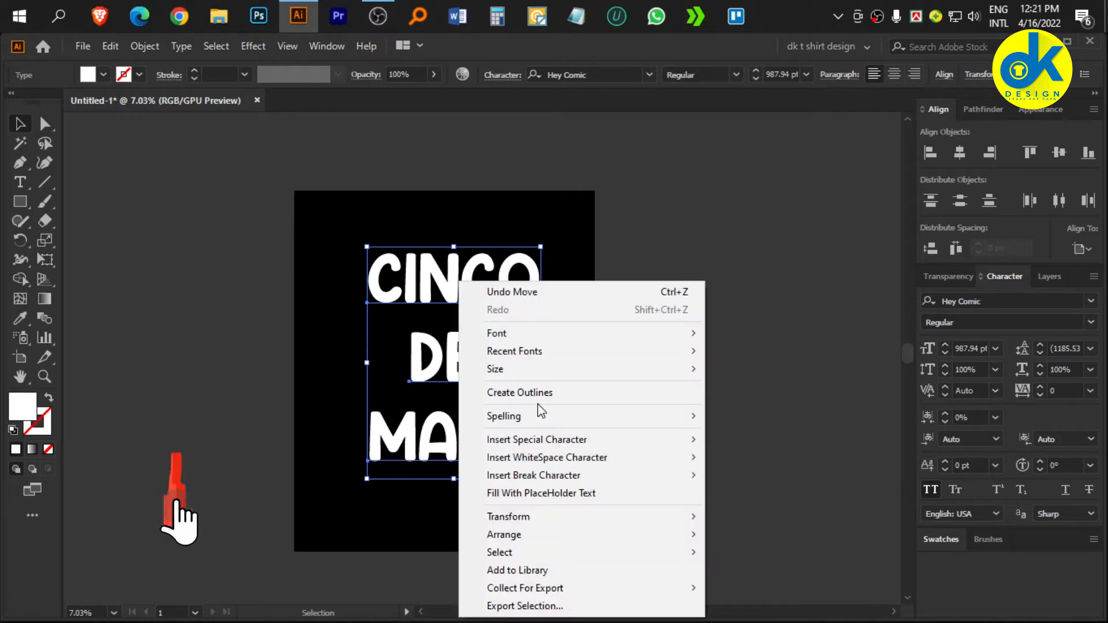
click(539, 399)
- Center the outlined words horizontally and scale them up proportionally from the center to nearly fill the artboard's width
click(952, 160)
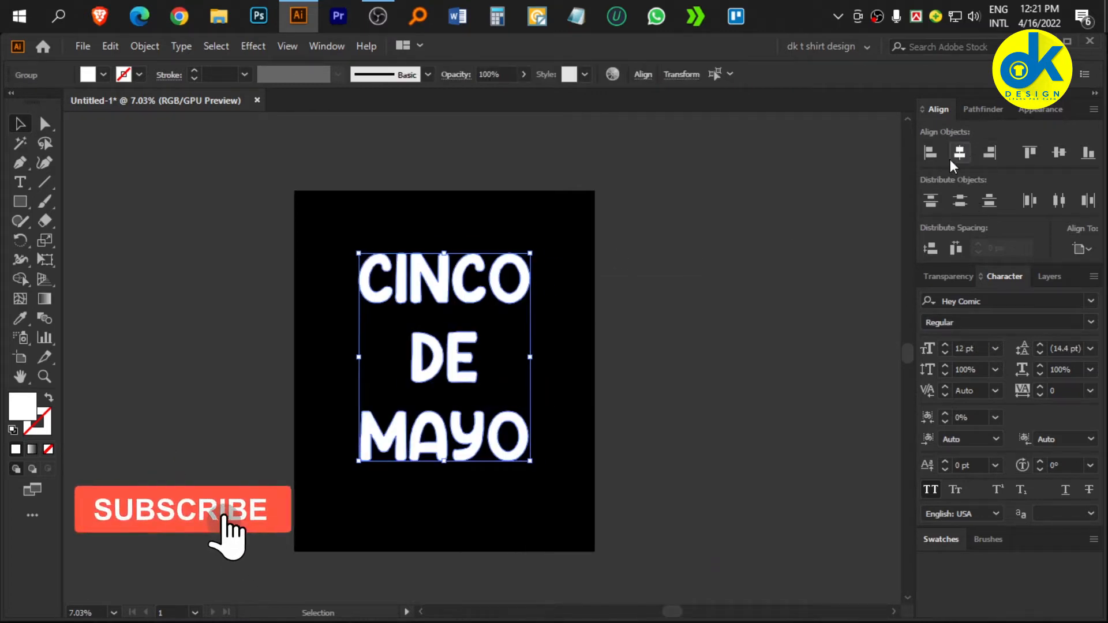
drag(531, 358, 566, 361)
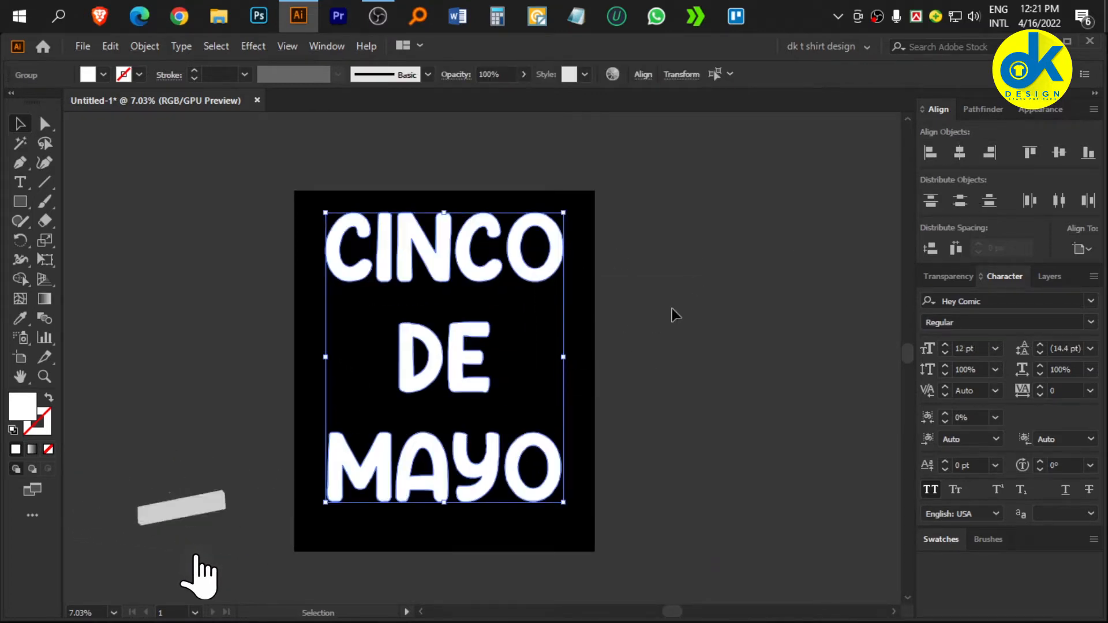
click(675, 314)
- Apply an Arc warp effect to the word "CINCO" with a horizontal bend of 15%
click(451, 275)
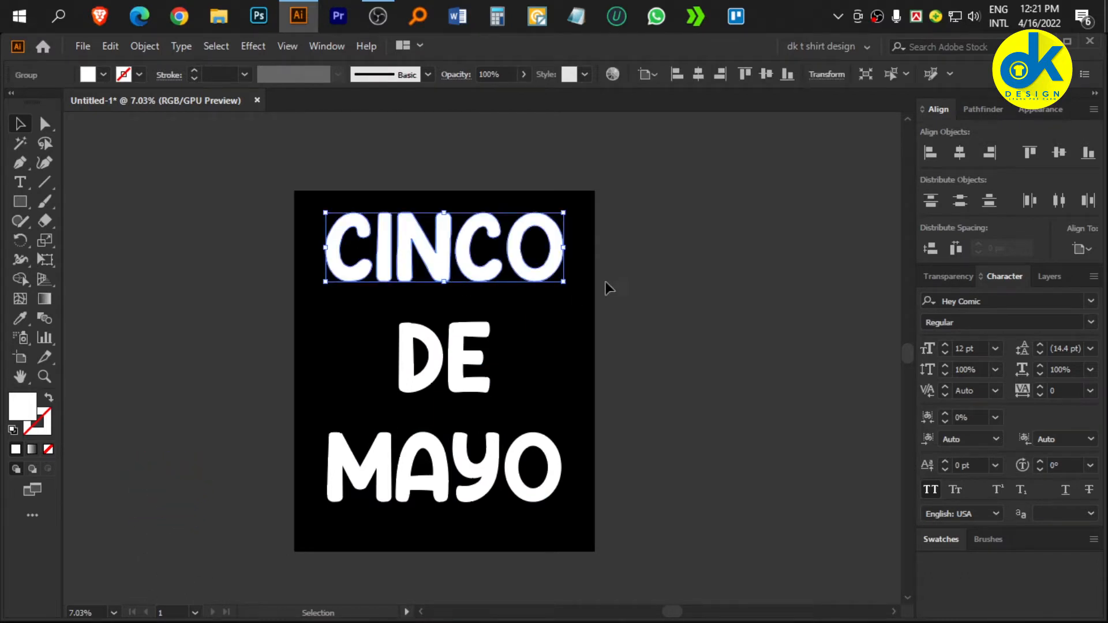
click(260, 49)
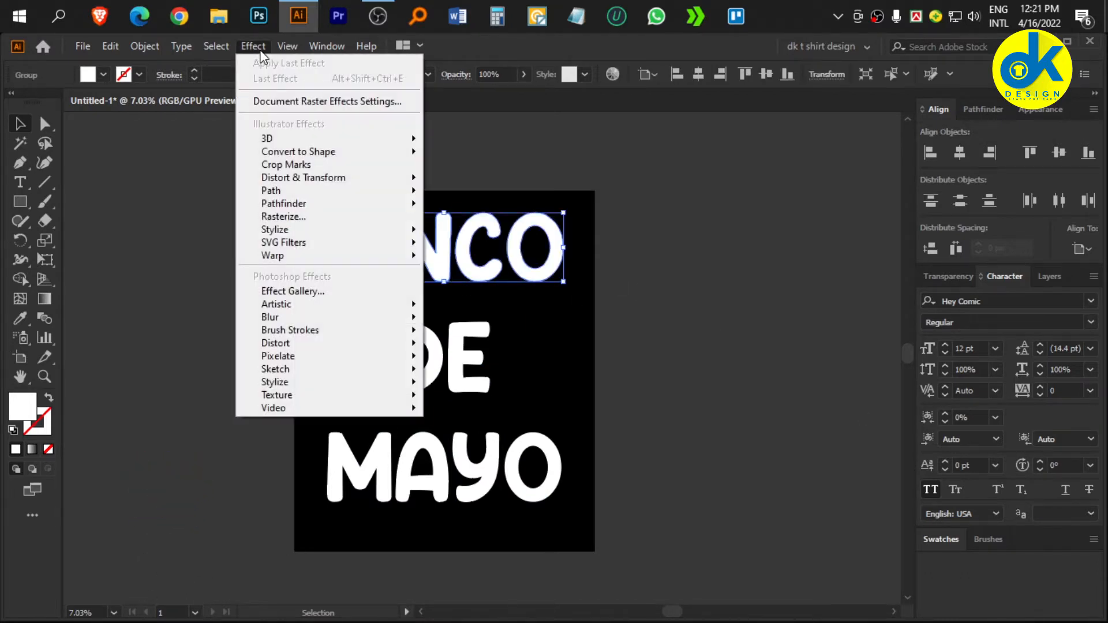
mouse_move(339, 254)
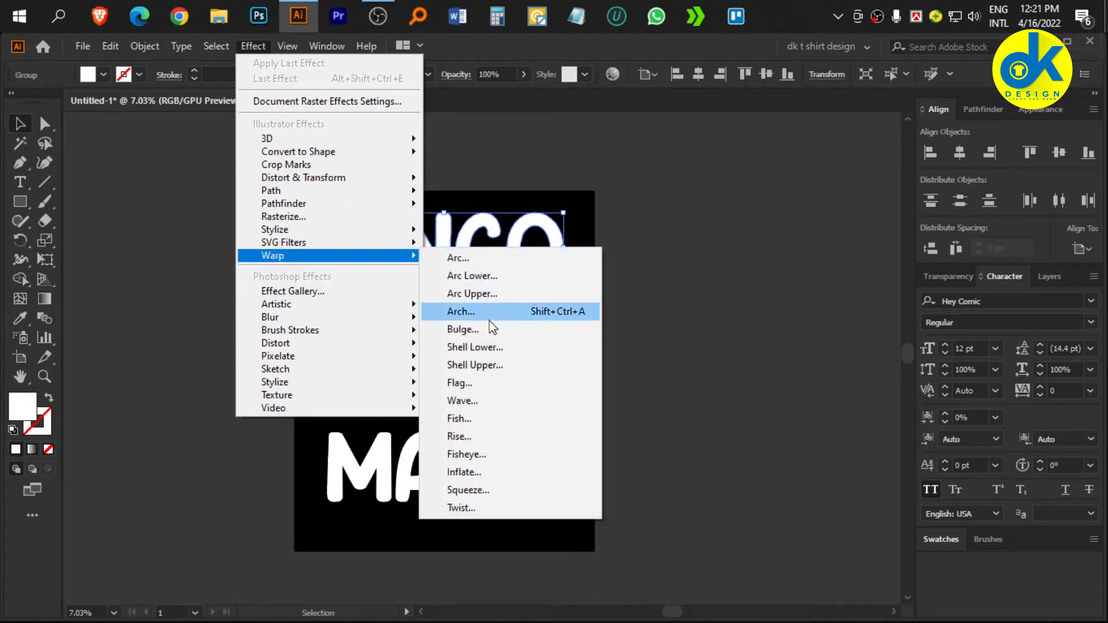
click(491, 259)
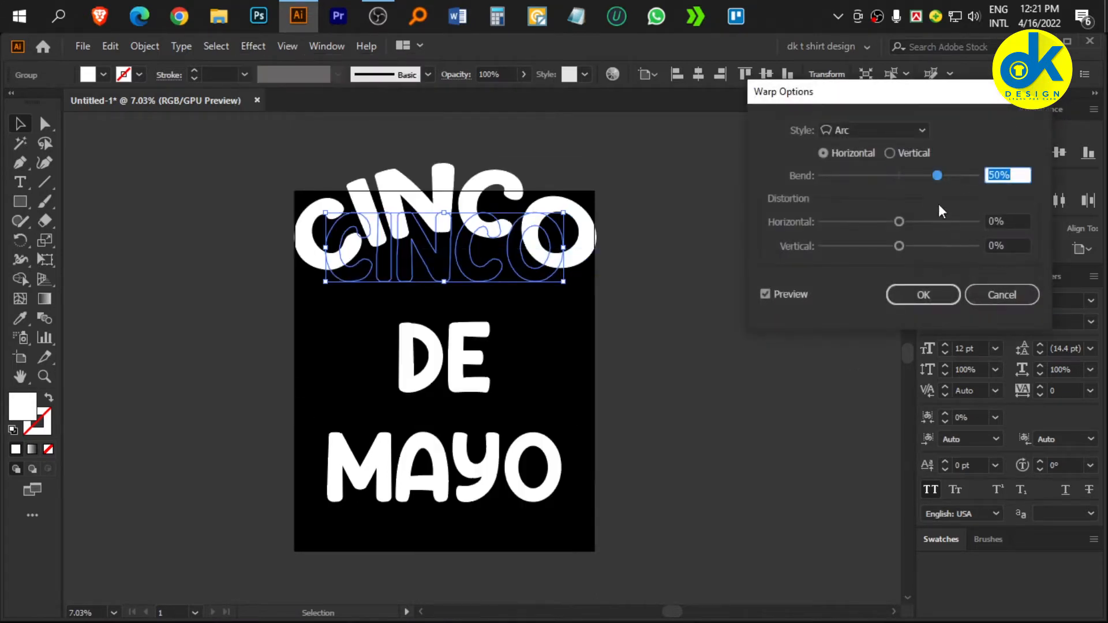
drag(923, 173, 915, 175)
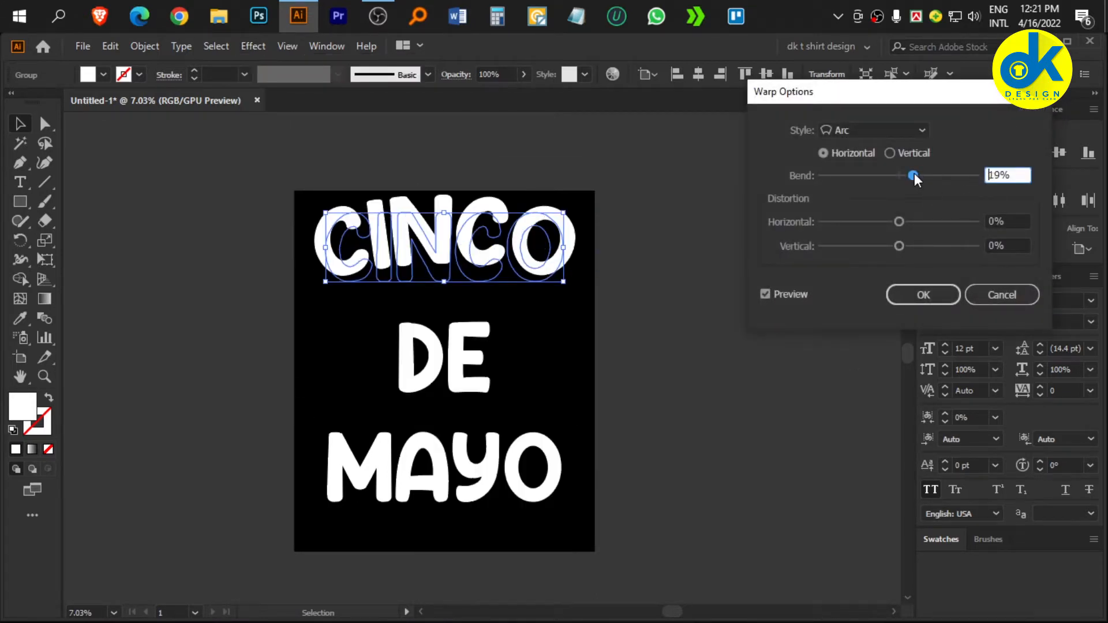
click(1016, 174)
key(Return)
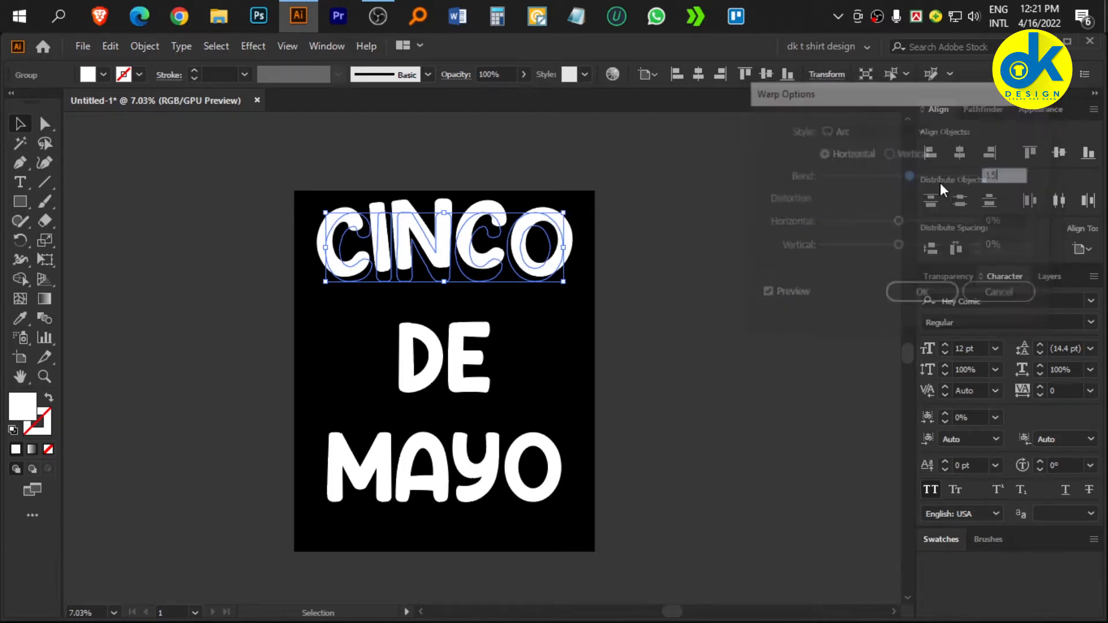
click(730, 226)
- Expand the appearance of the arched word "CINCO"
scroll(514, 289, up, 1)
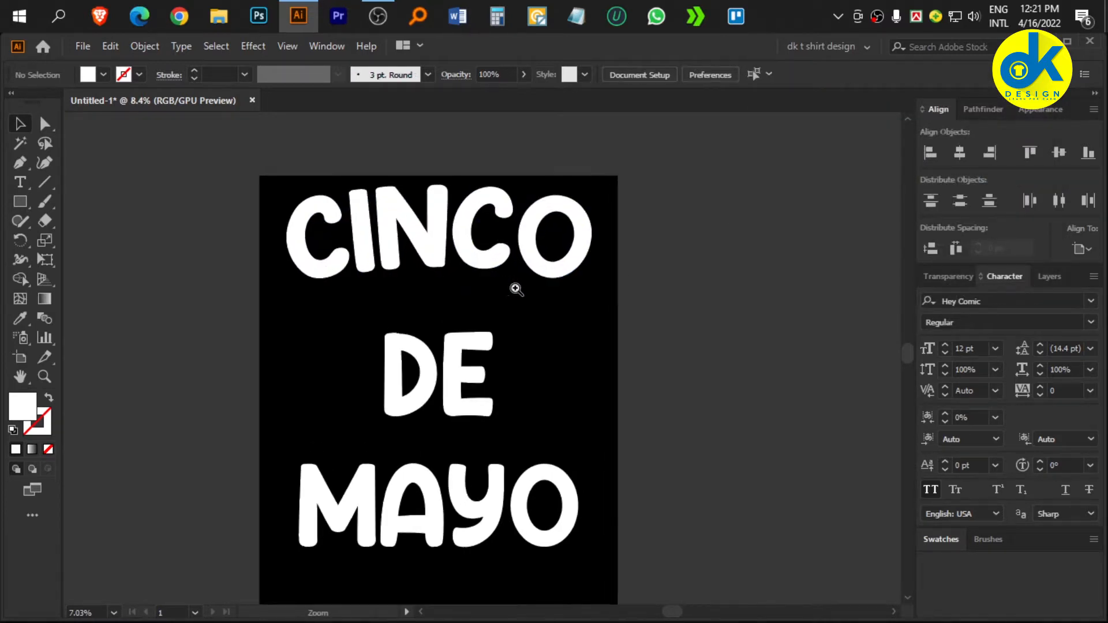
click(455, 265)
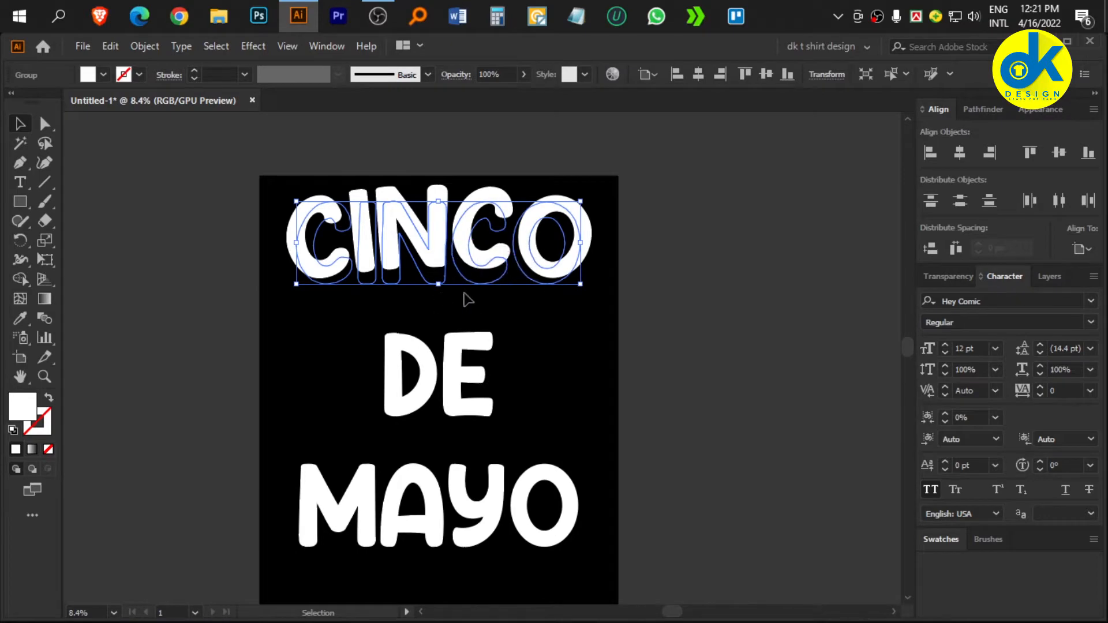
click(145, 46)
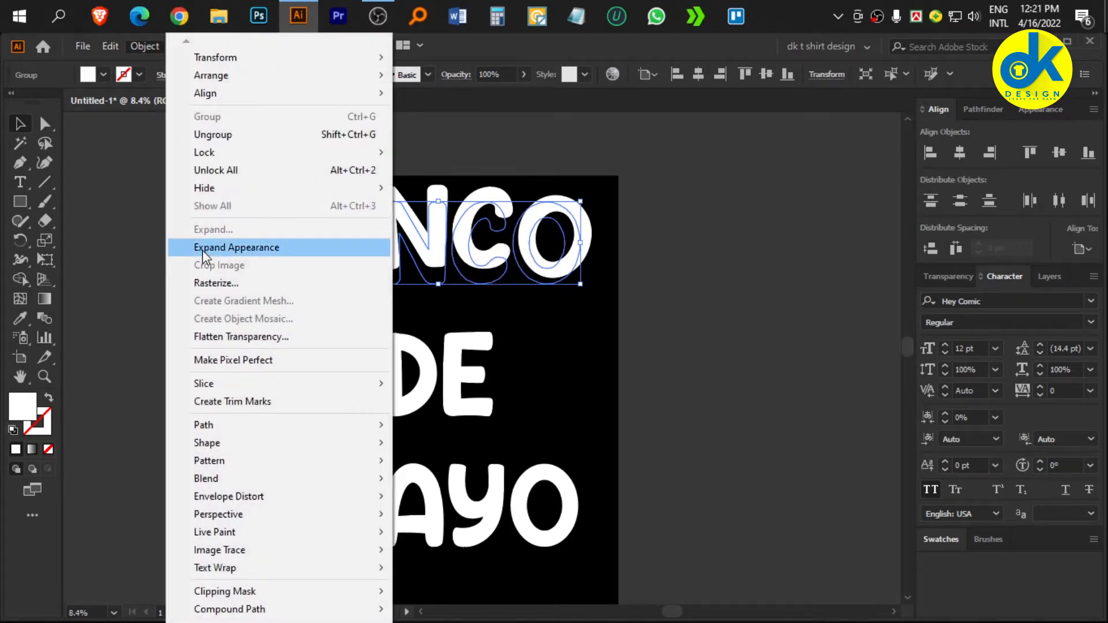
click(231, 248)
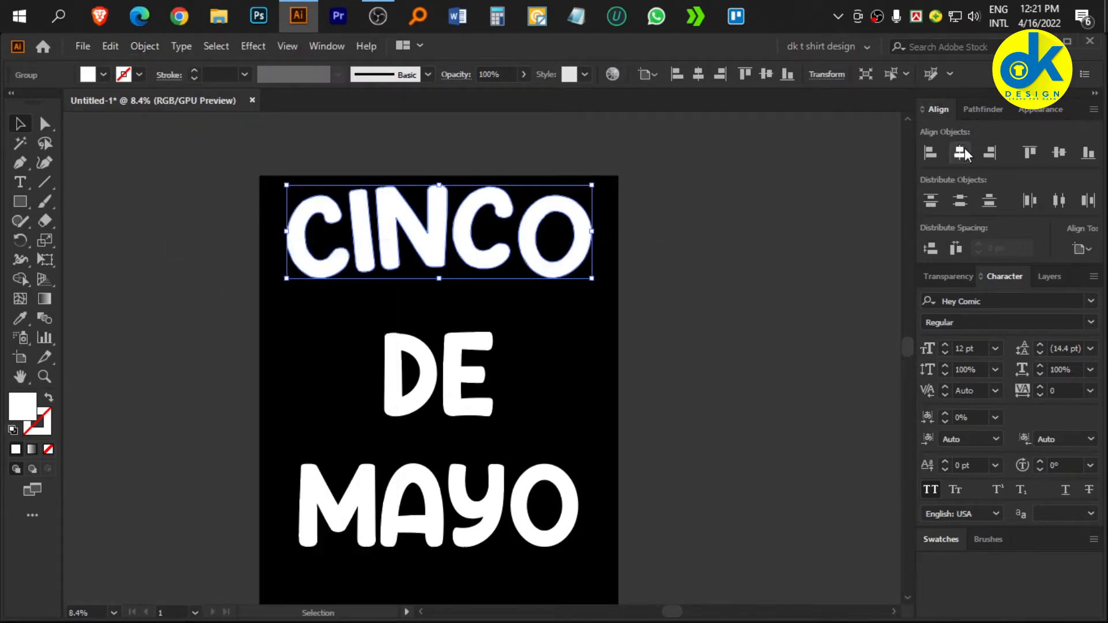
- Show the rulers and place vertical guides at the left and right edges of the word "CINCO"
key(a)
key(ctrl+r)
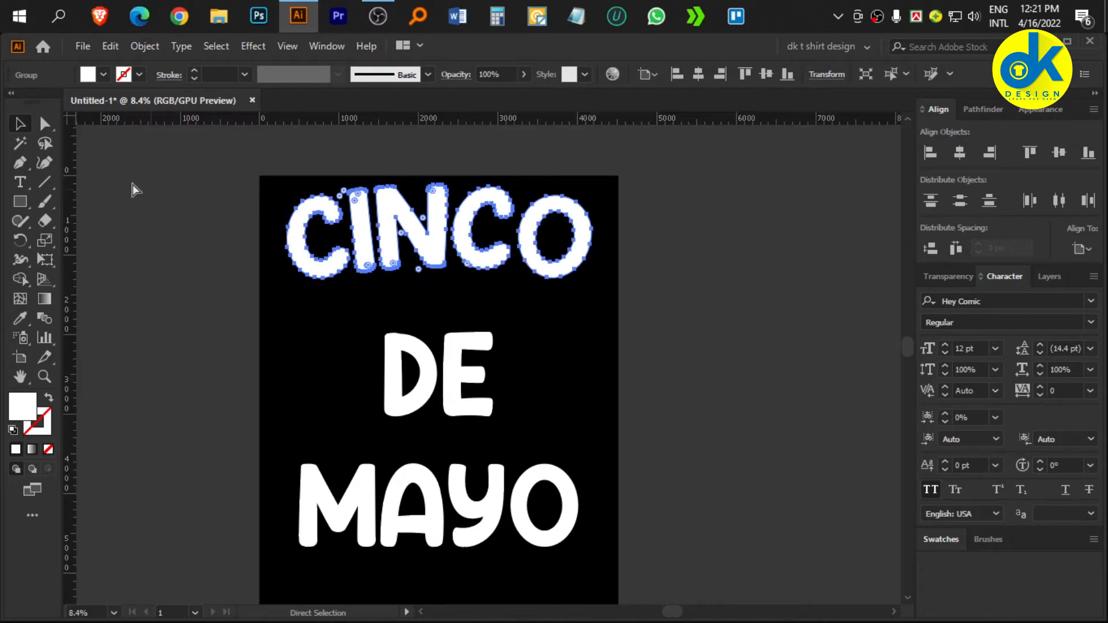
key(v)
drag(71, 164, 421, 272)
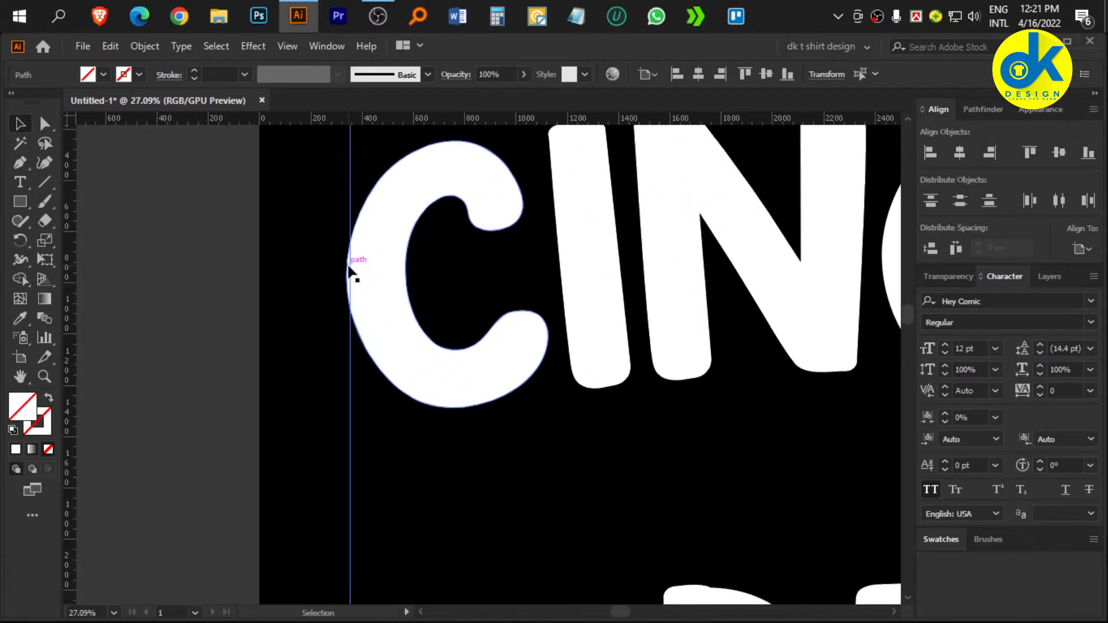
drag(349, 271, 485, 260)
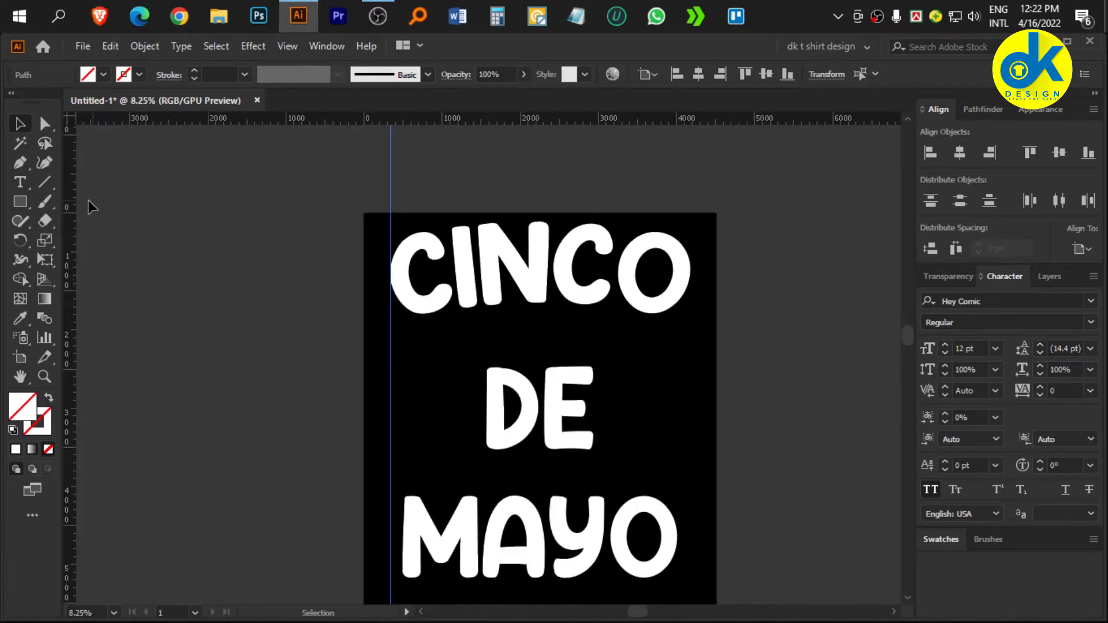
drag(71, 214, 690, 268)
drag(724, 284, 653, 223)
drag(615, 289, 635, 291)
- Move the words "DE" and "MAYO" up to tighten the spacing between the three lines
drag(503, 293, 518, 370)
drag(520, 508, 519, 470)
click(681, 363)
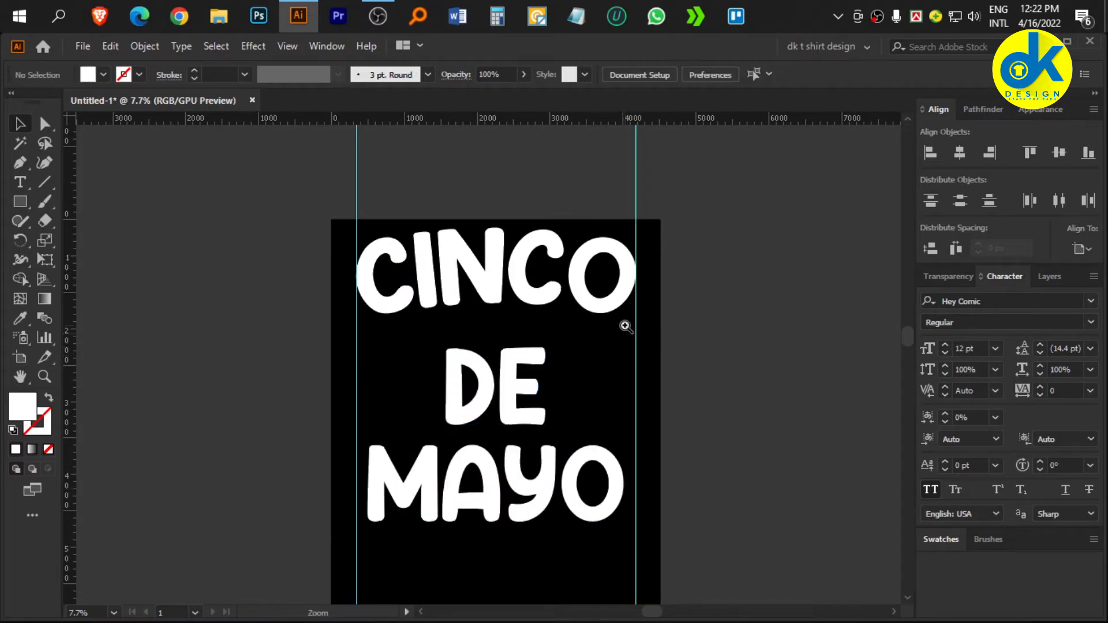
- Scale the word "MAYO" up proportionally from its center until it spans the two vertical guides
mouse_move(626, 327)
mouse_down()
mouse_move(601, 324)
mouse_move(612, 334)
mouse_up()
drag(691, 401, 625, 380)
drag(563, 448, 664, 476)
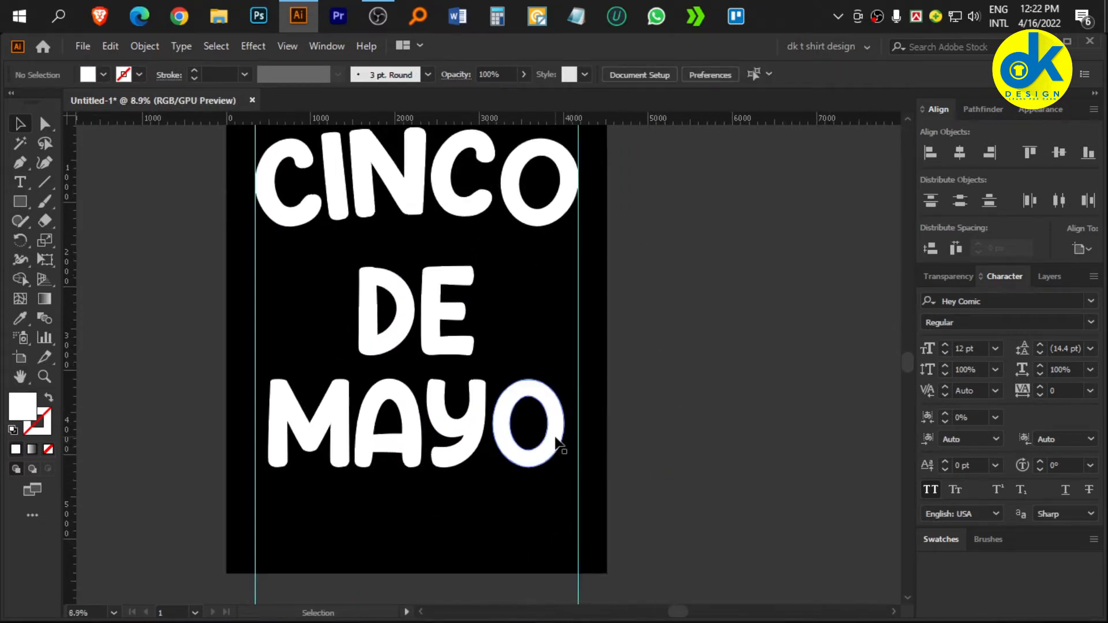
click(557, 445)
drag(564, 424, 578, 425)
click(609, 414)
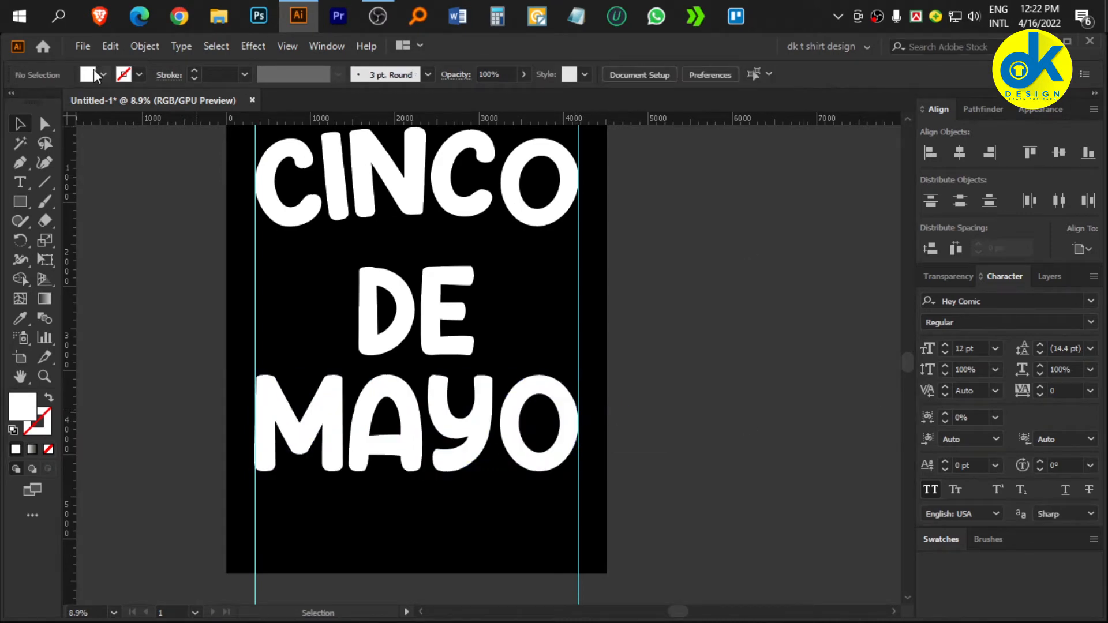
- Switch to Microsoft Edge, open Freepik and search its images for "cinco de mayo"
click(176, 23)
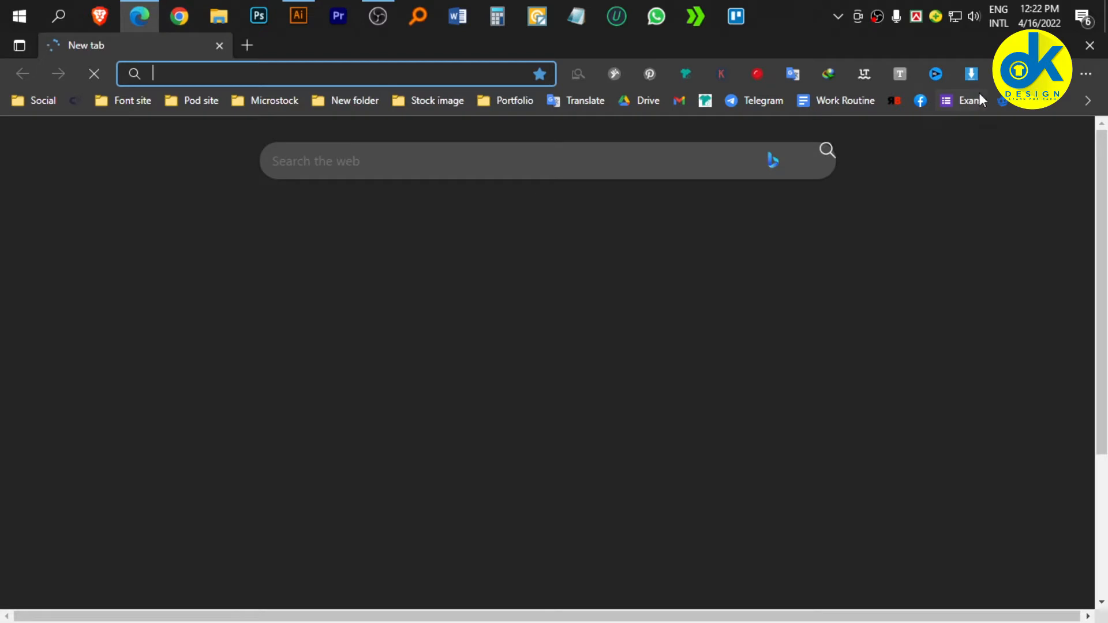
click(1004, 102)
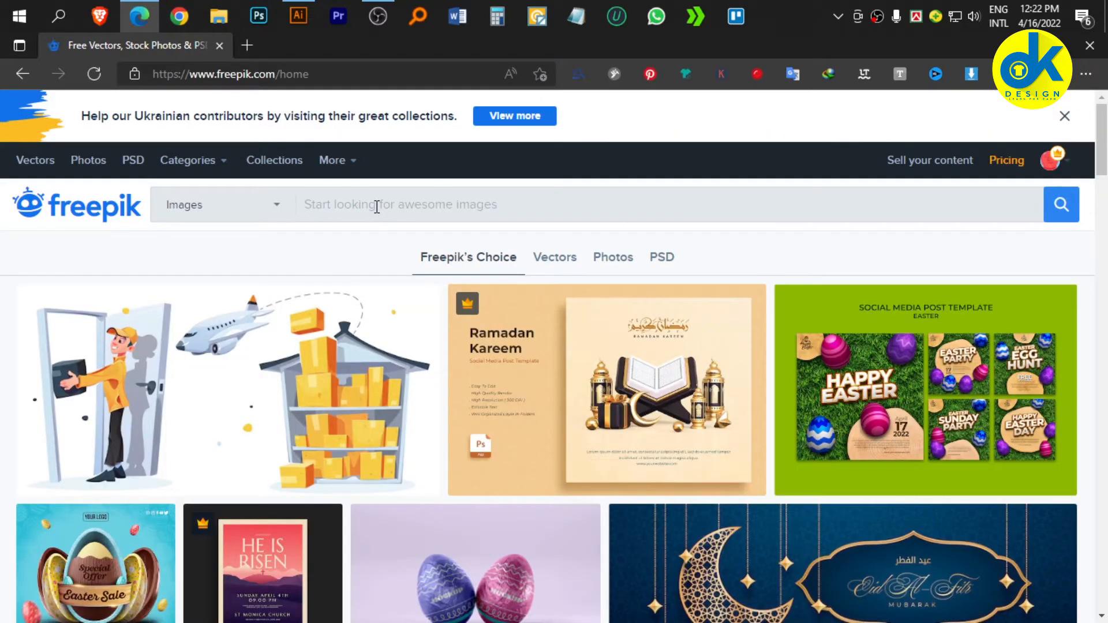
text(cin)
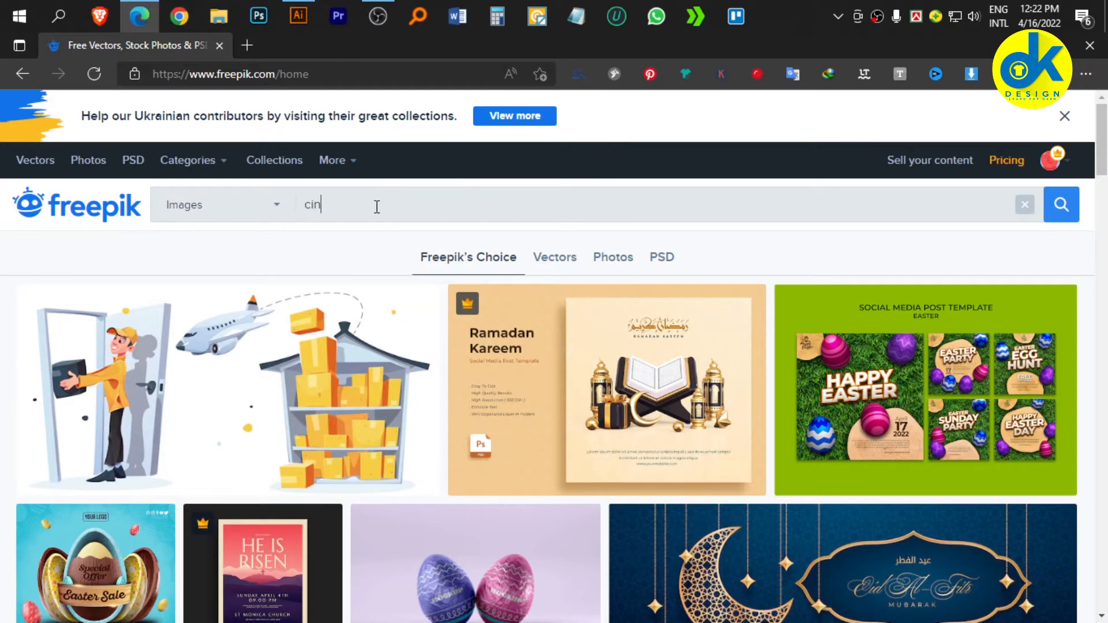
text(co de)
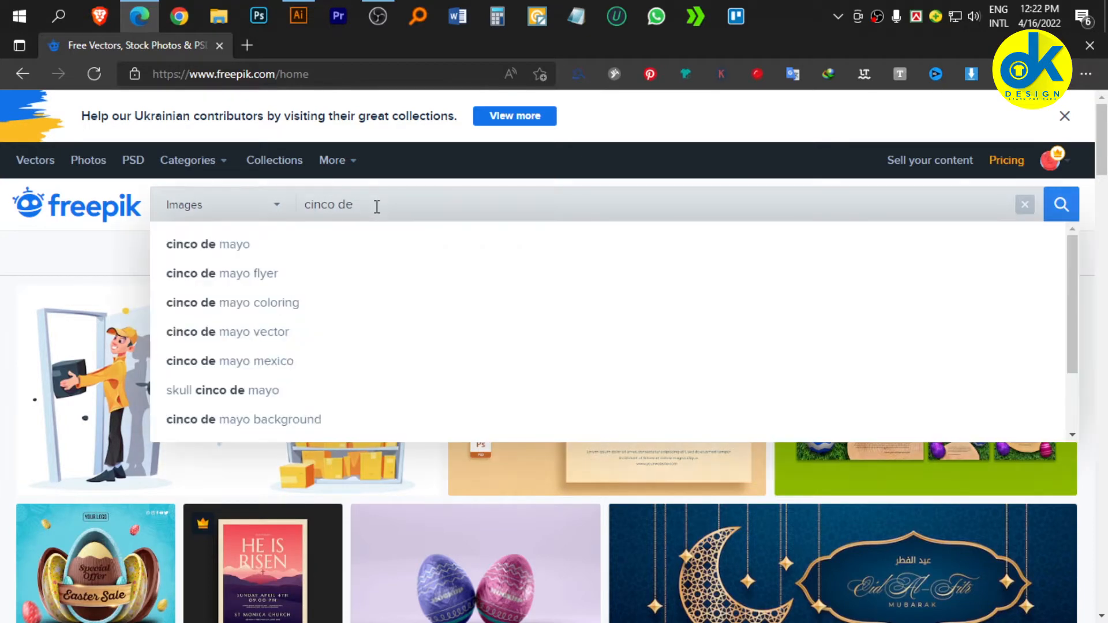
click(260, 249)
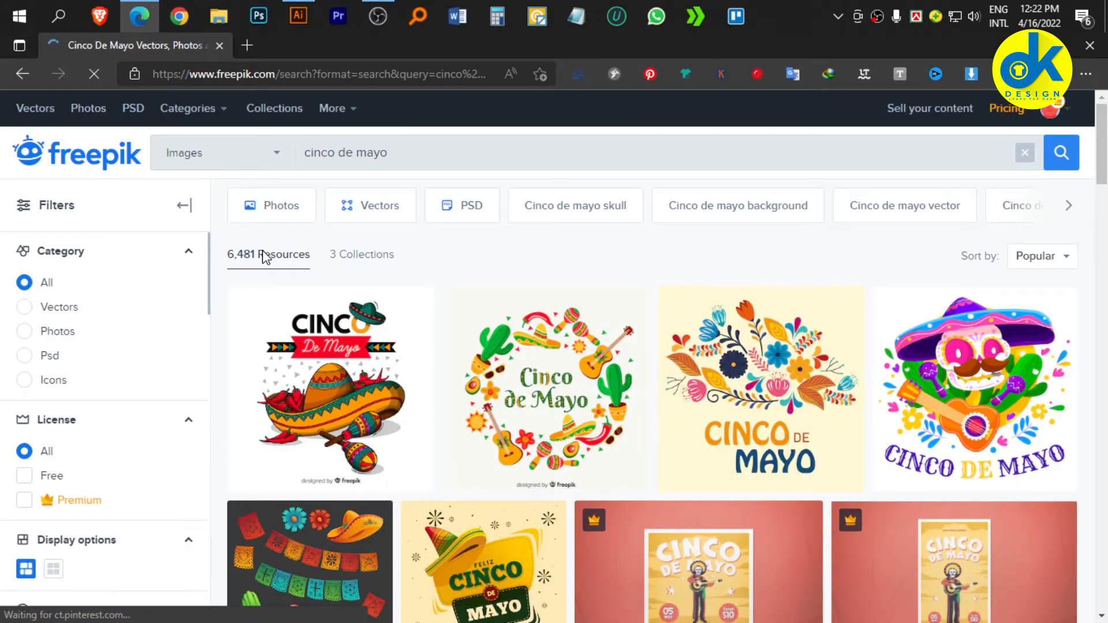
- Browse the Freepik results for Cinco de Mayo graphics suitable as design elements
scroll(520, 415, down, 7)
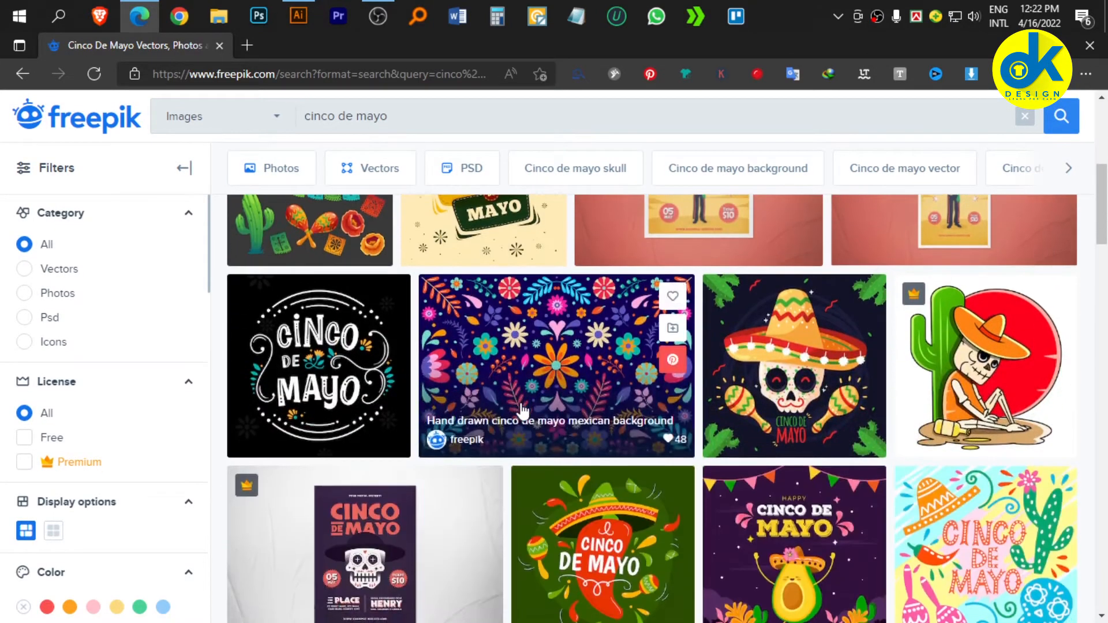
scroll(941, 433, down, 2)
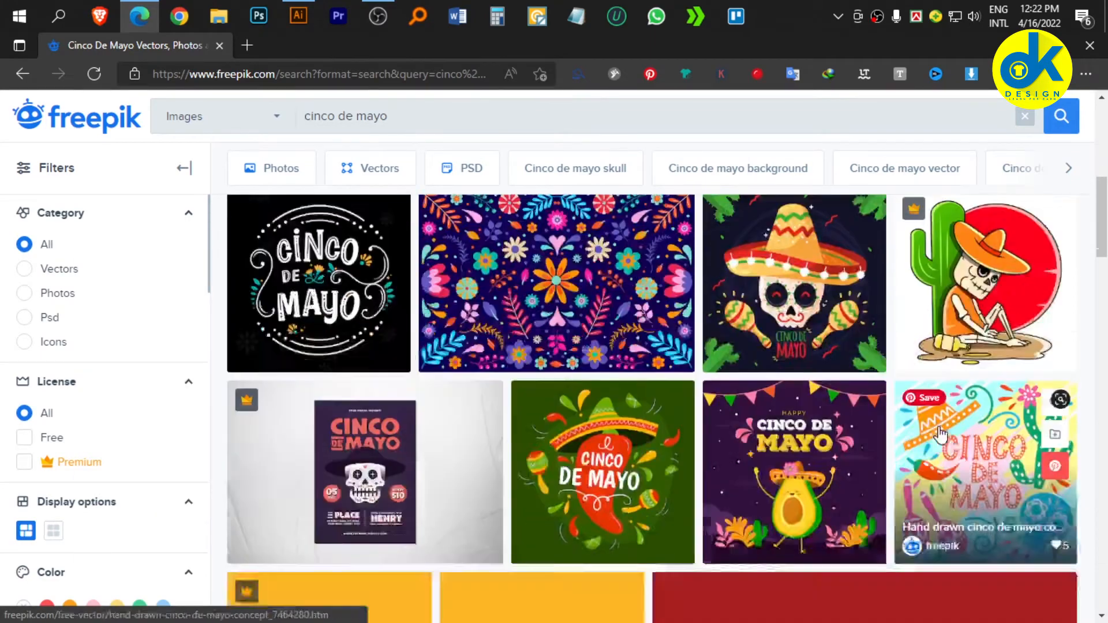
scroll(940, 433, down, 2)
scroll(837, 505, down, 4)
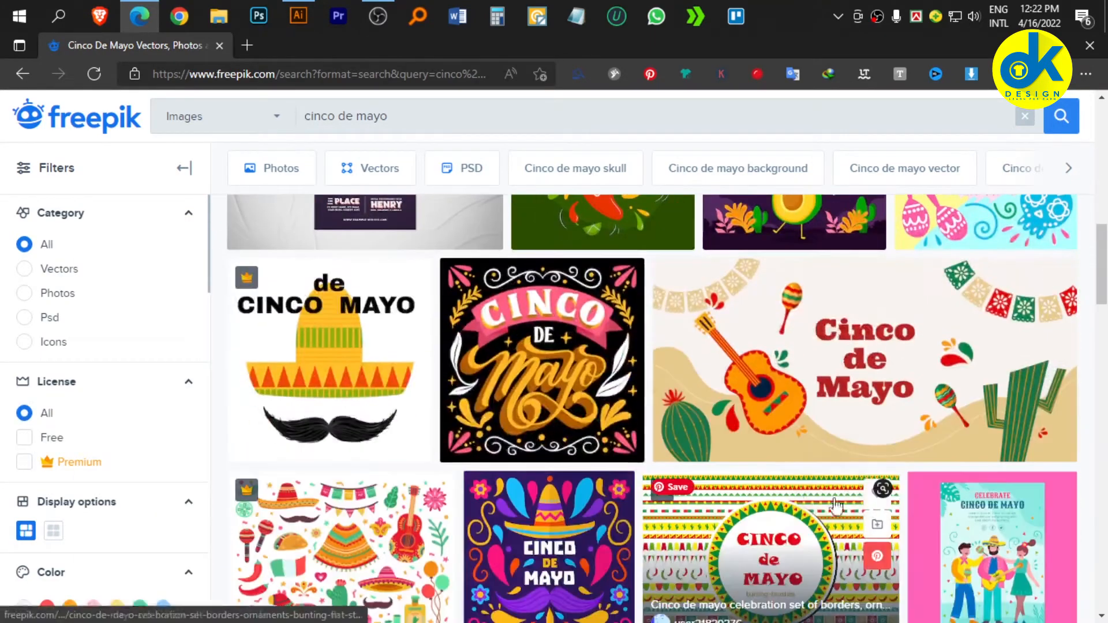
scroll(807, 427, down, 5)
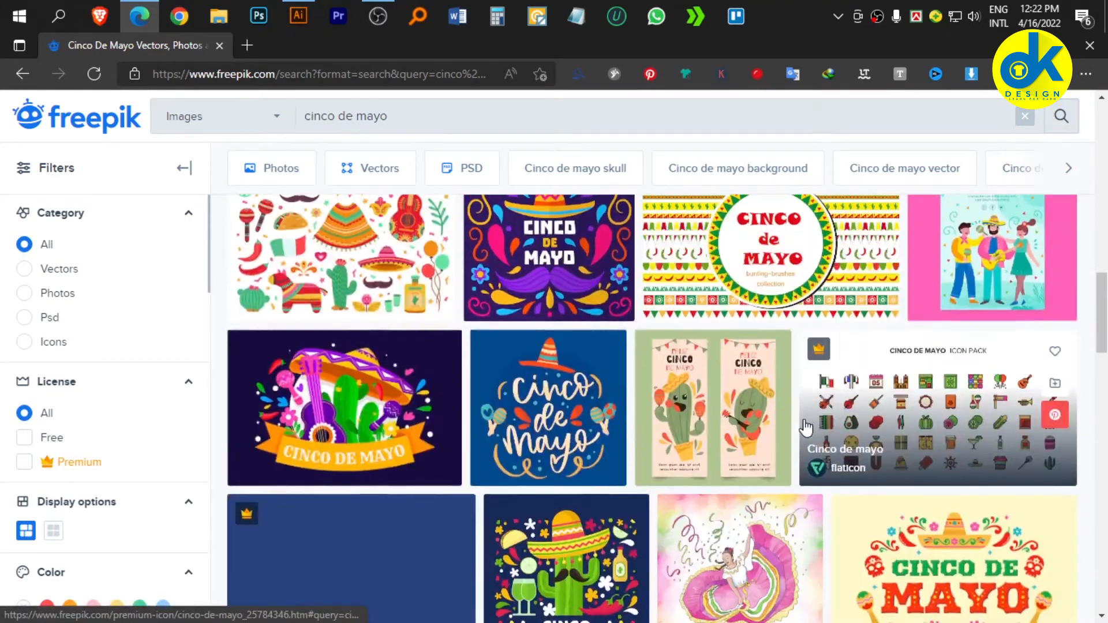
scroll(806, 427, down, 7)
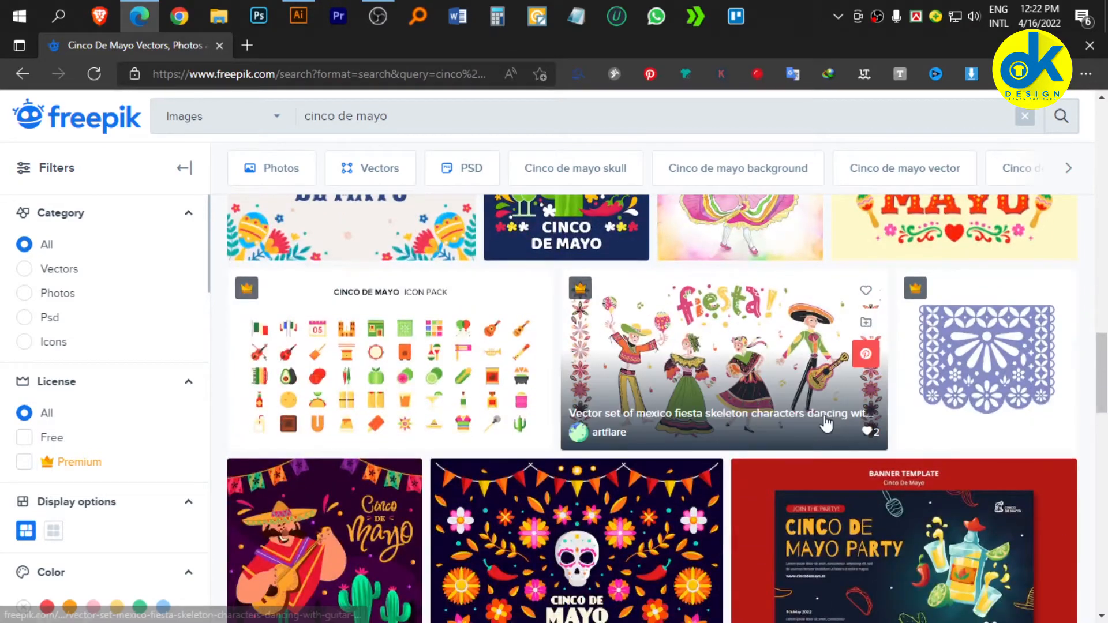
scroll(827, 424, down, 5)
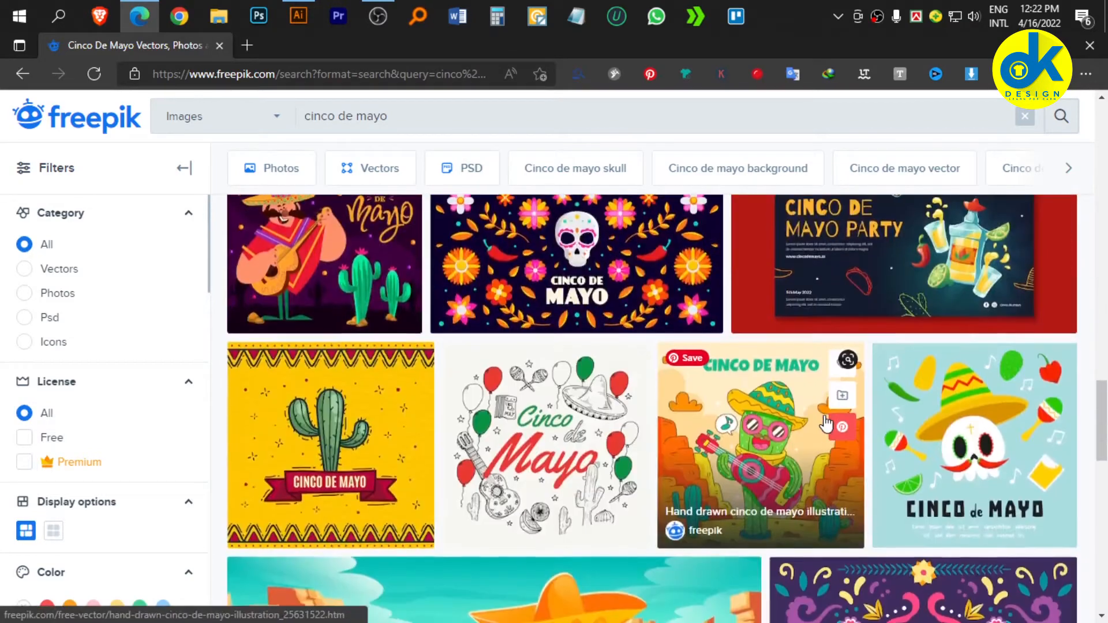
- Switch to File Explorer and open 2008.m10.i852.n002.eps from Elements\Cinco de meyo on the Design elements (H:) drive in Illustrator
click(219, 17)
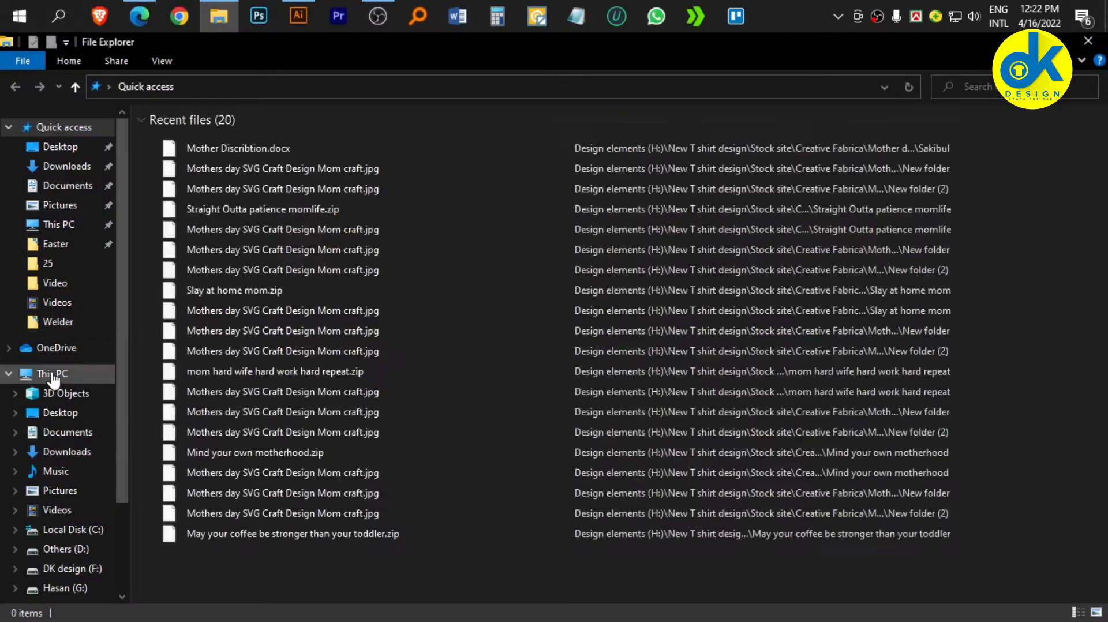
click(52, 375)
double_click(222, 323)
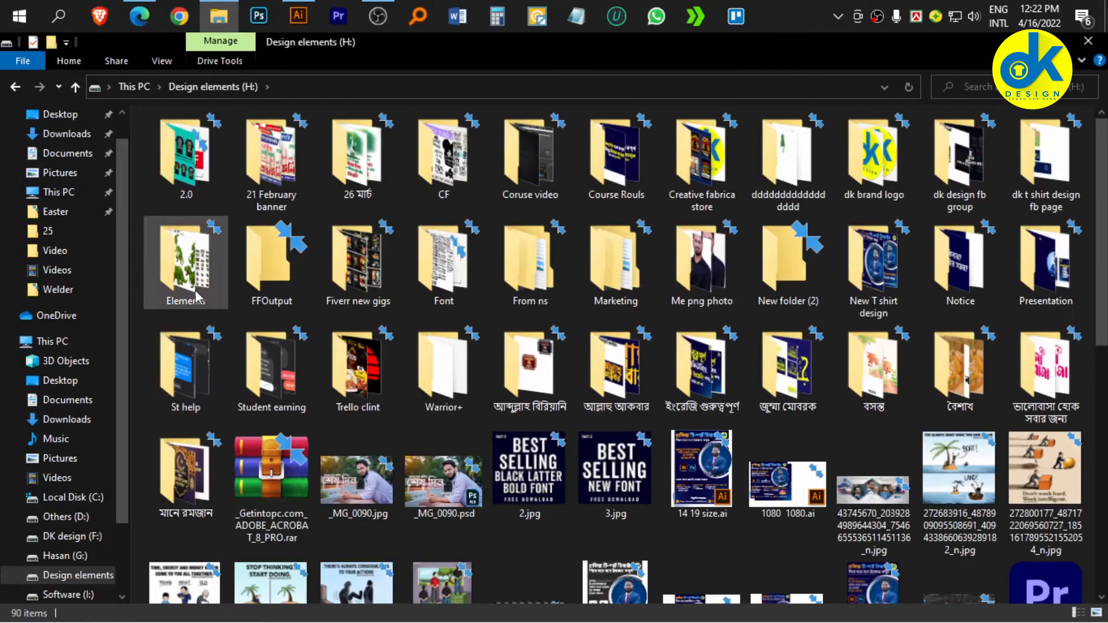
double_click(196, 297)
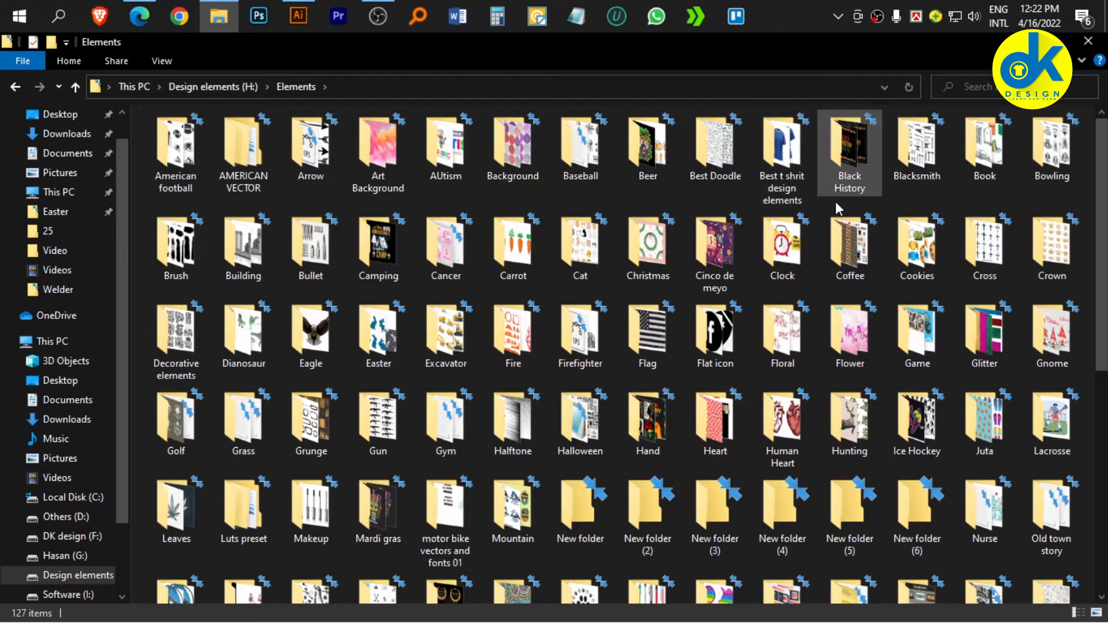
double_click(712, 254)
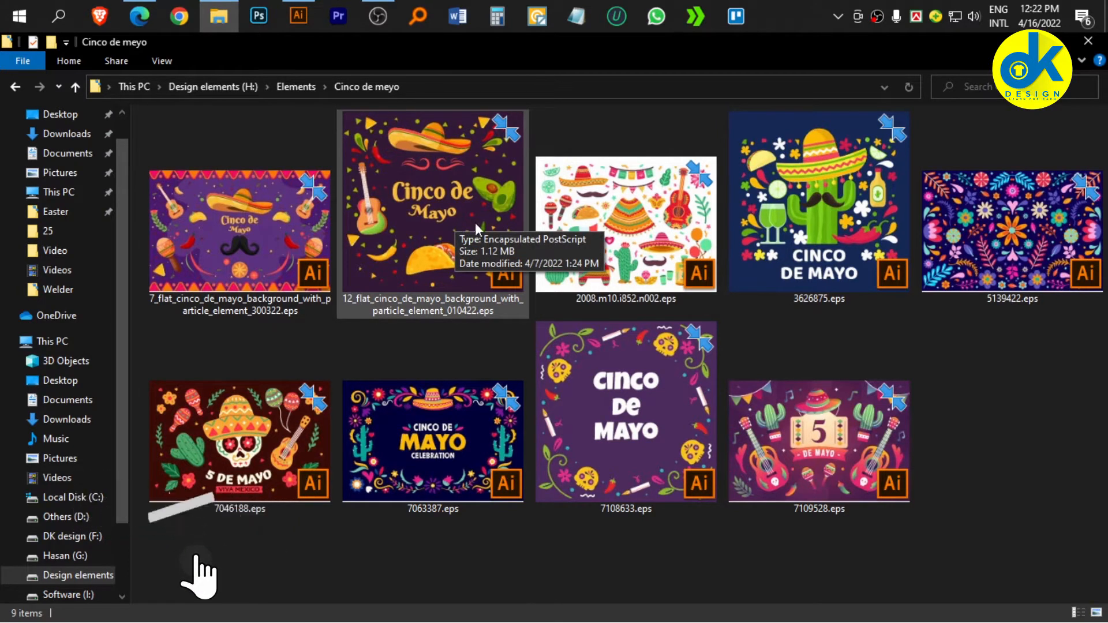
double_click(646, 250)
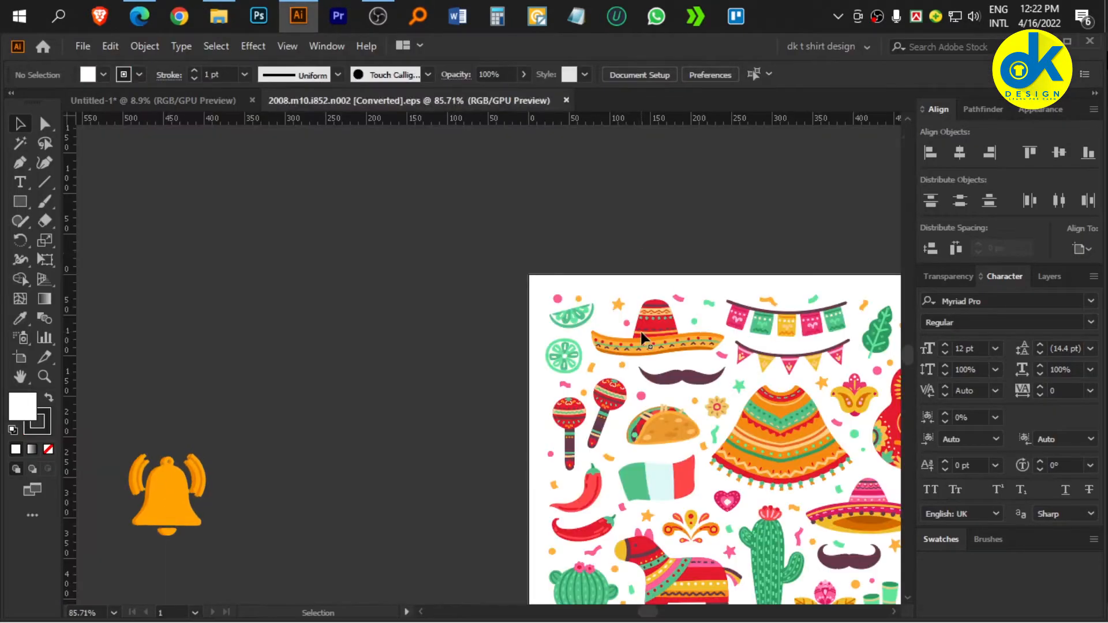
- Bring the red and orange sombrero into the Untitled-1 document, about 1800 px wide, and place it left of the black artboard
drag(652, 327, 177, 279)
mouse_move(178, 278)
mouse_down()
mouse_move(292, 287)
mouse_move(433, 329)
mouse_move(190, 294)
mouse_up()
drag(325, 284, 344, 276)
drag(372, 284, 404, 297)
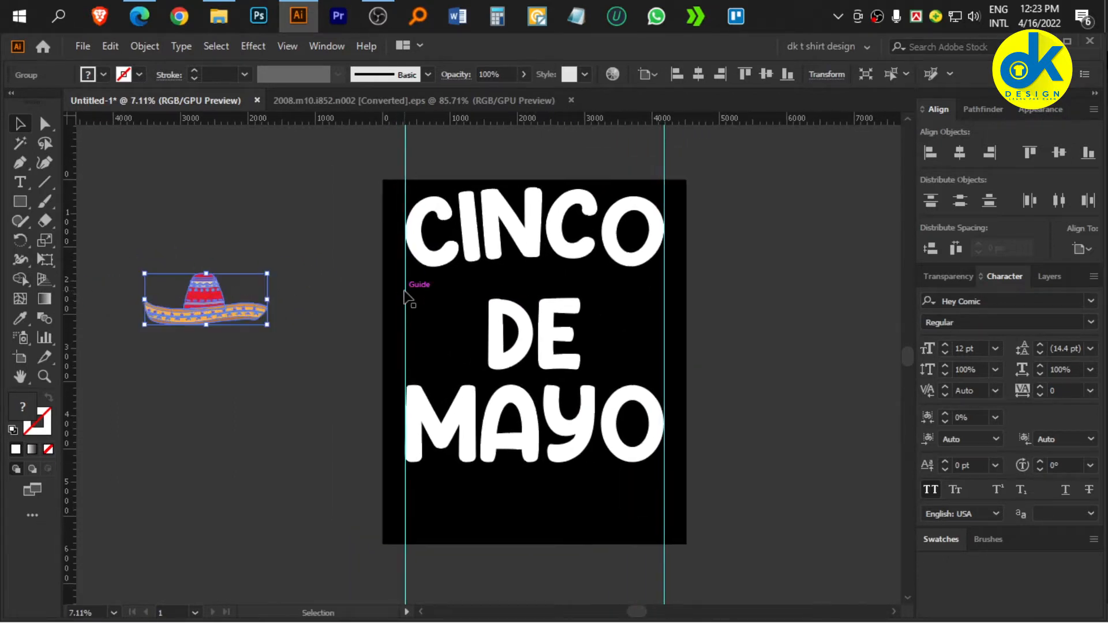
click(372, 252)
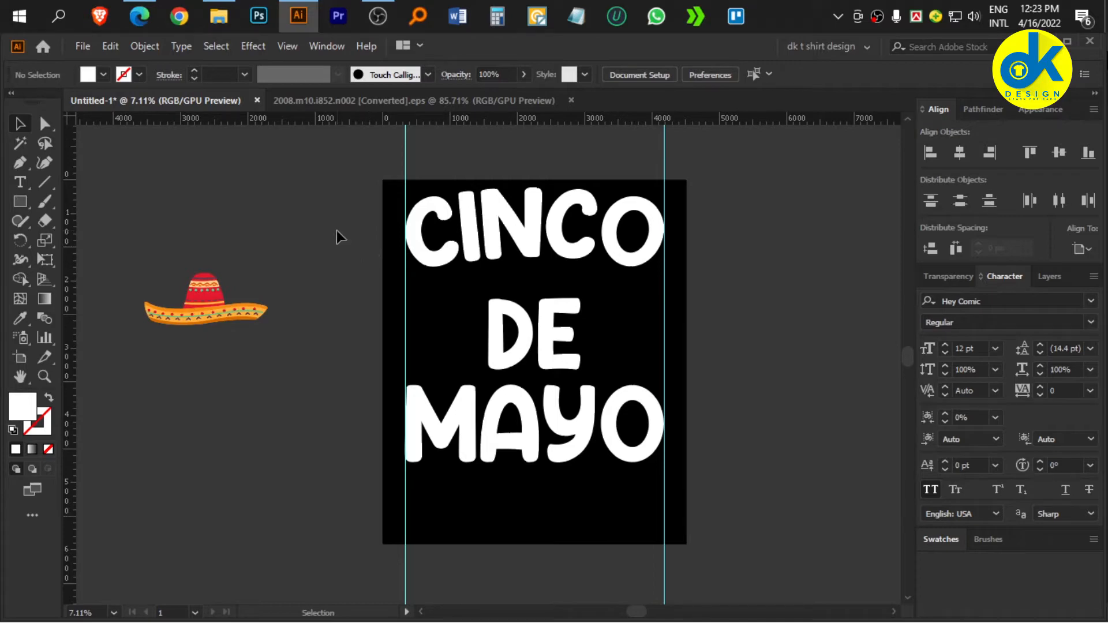
drag(225, 293, 232, 285)
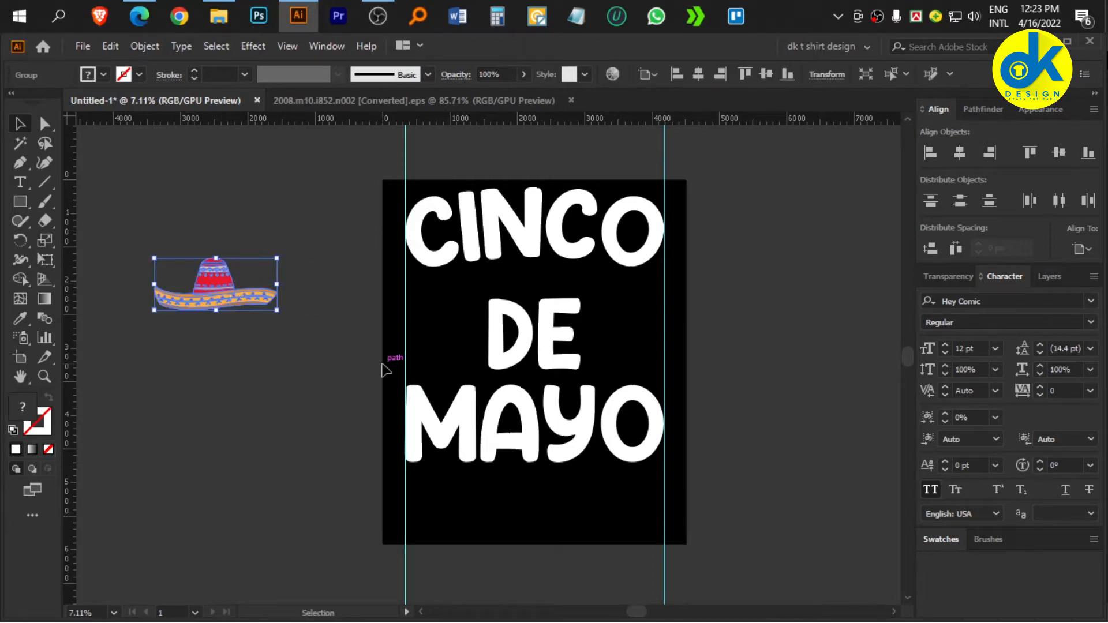
- Bring the dark mustache from the 2008.m10.i852.n002 artwork into Untitled-1, about 800 px wide, and place it just below the sombrero
click(416, 106)
scroll(577, 289, down, 2)
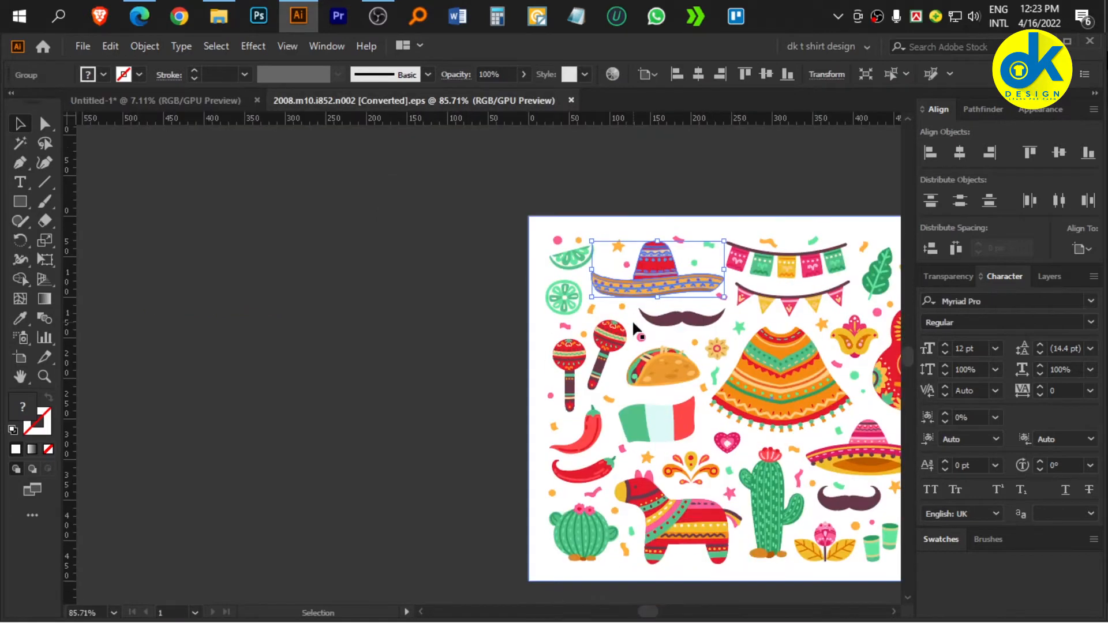
scroll(636, 327, down, 2)
drag(681, 329, 213, 283)
drag(298, 473, 523, 560)
drag(325, 482, 214, 350)
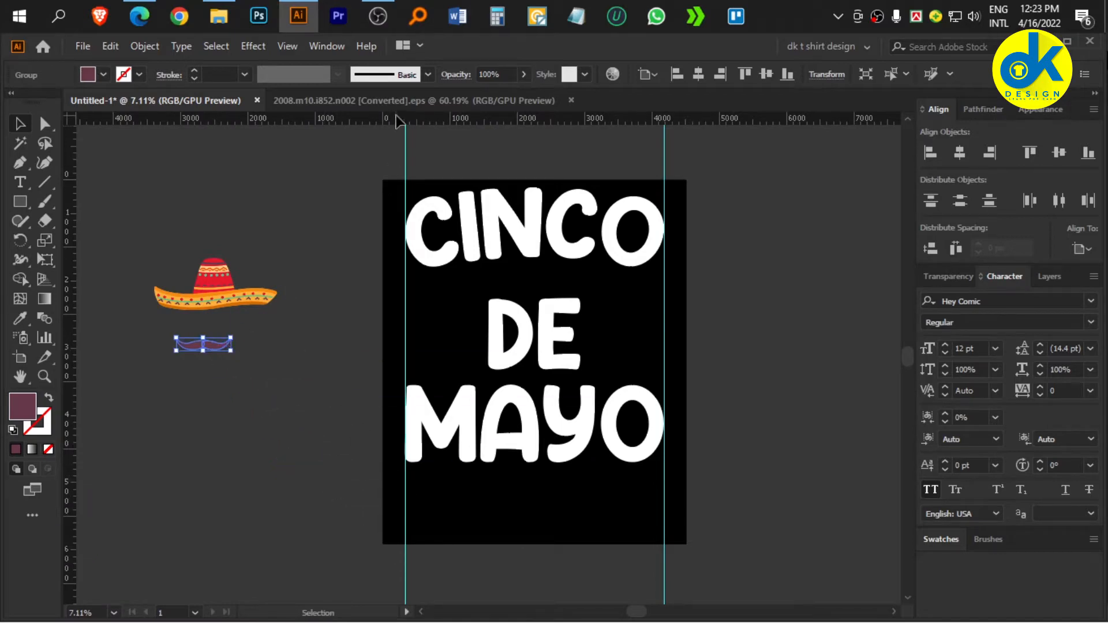
- Bring the green leafy branch from the 2008.m10.i852.n002 artwork into Untitled-1, about 1200 px tall, below and to the right of the mustache
click(397, 104)
drag(827, 371, 554, 363)
drag(370, 306, 310, 420)
drag(402, 410, 381, 410)
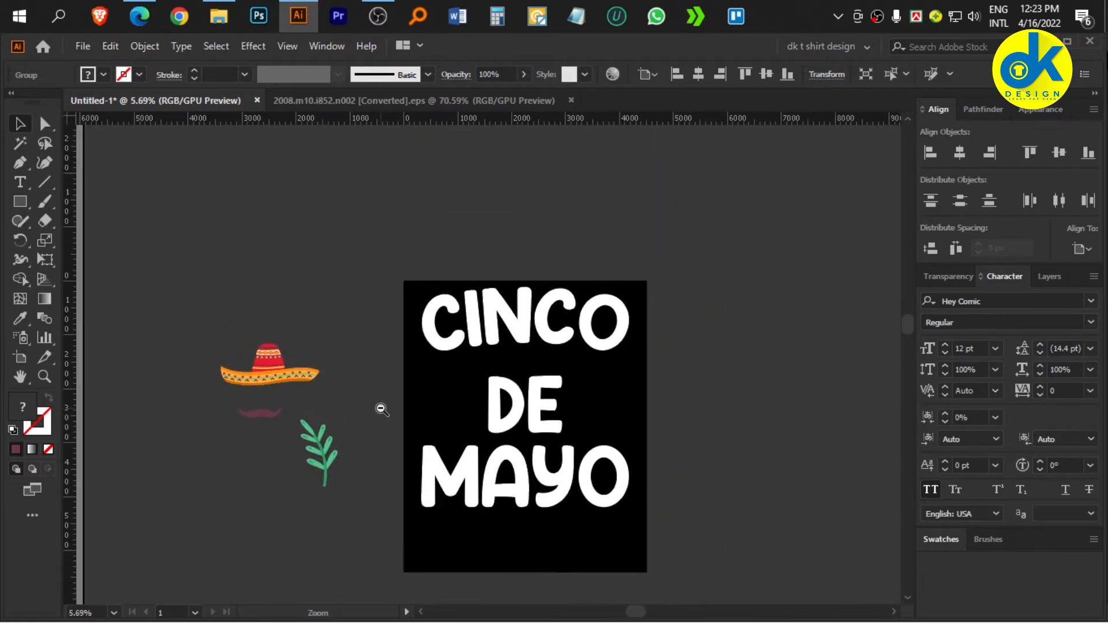
drag(281, 423, 291, 374)
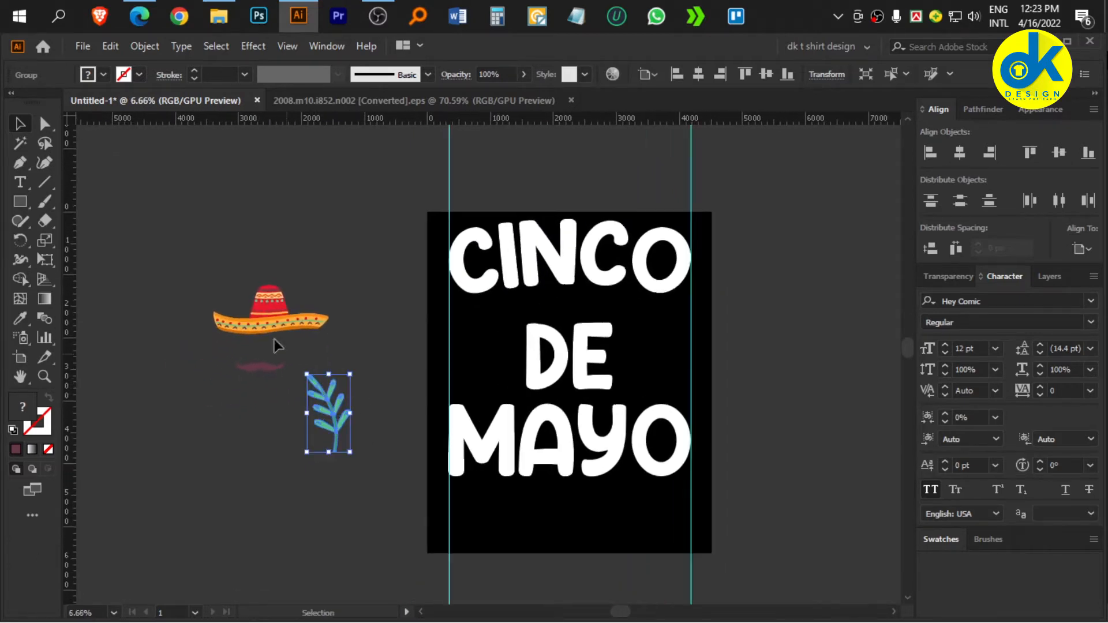
click(352, 514)
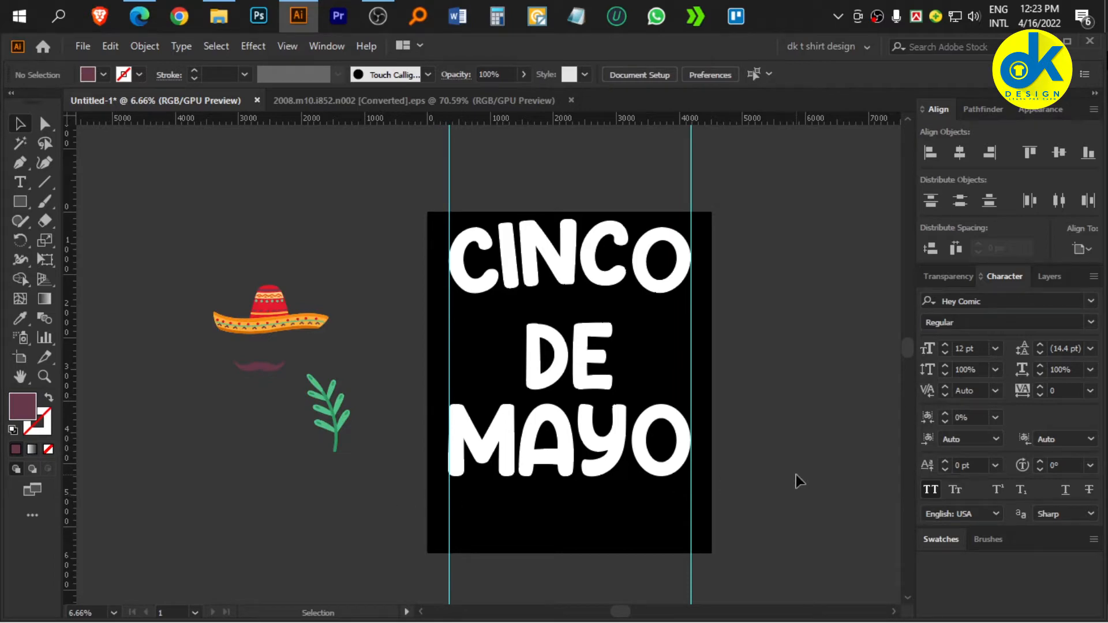
- Offset the path of the white CINCO lettering by 30 px with round joins
drag(667, 342, 679, 343)
drag(679, 343, 584, 346)
click(464, 226)
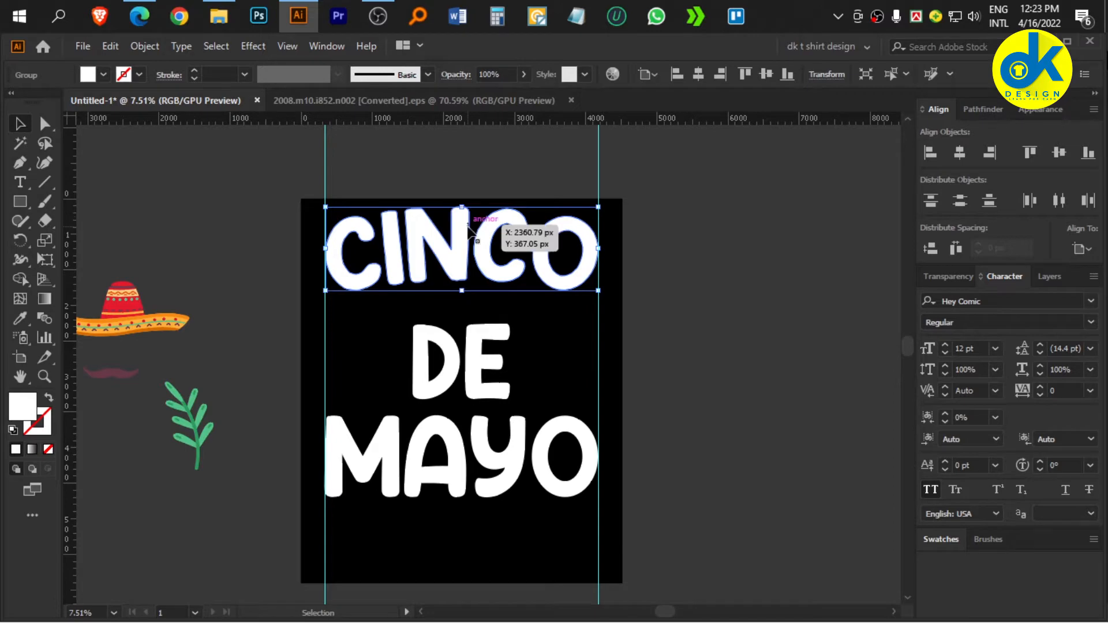
key(ctrl+alt+o)
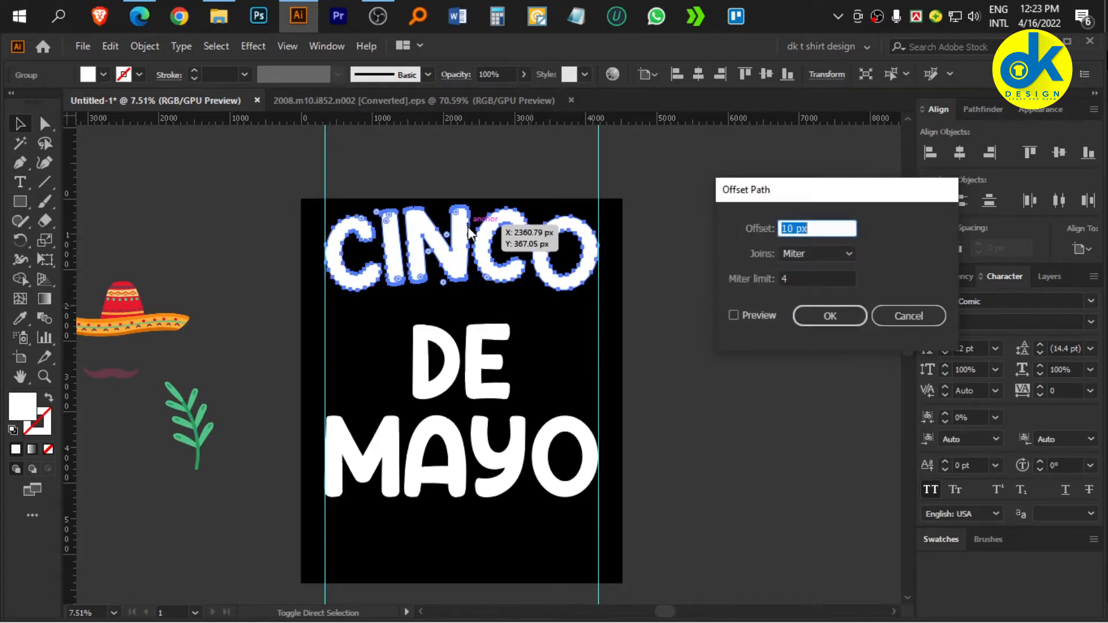
click(911, 316)
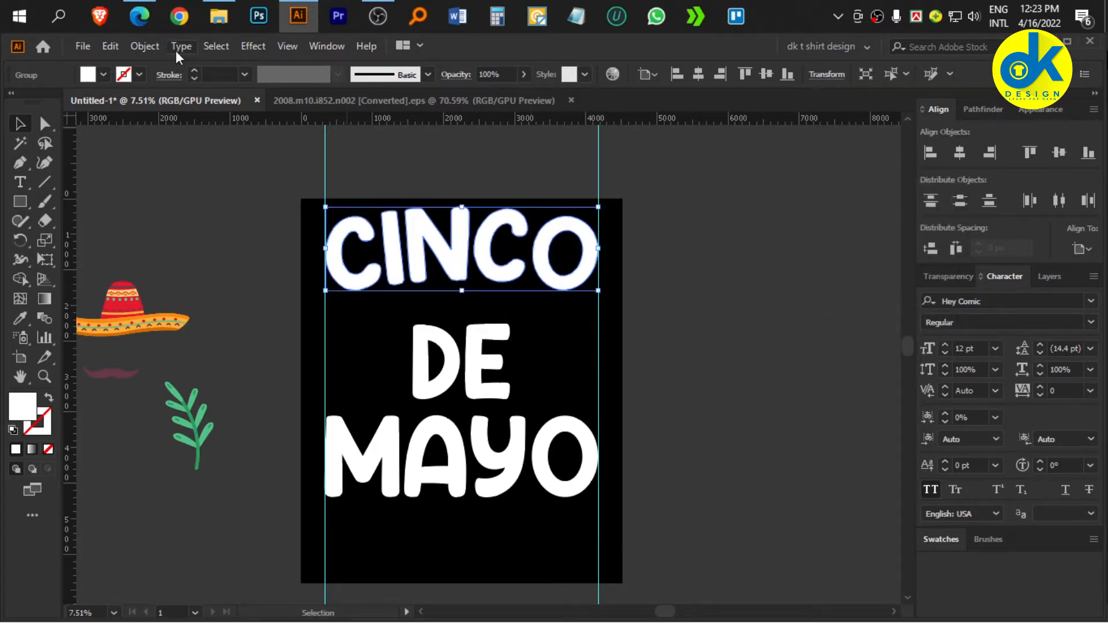
click(143, 46)
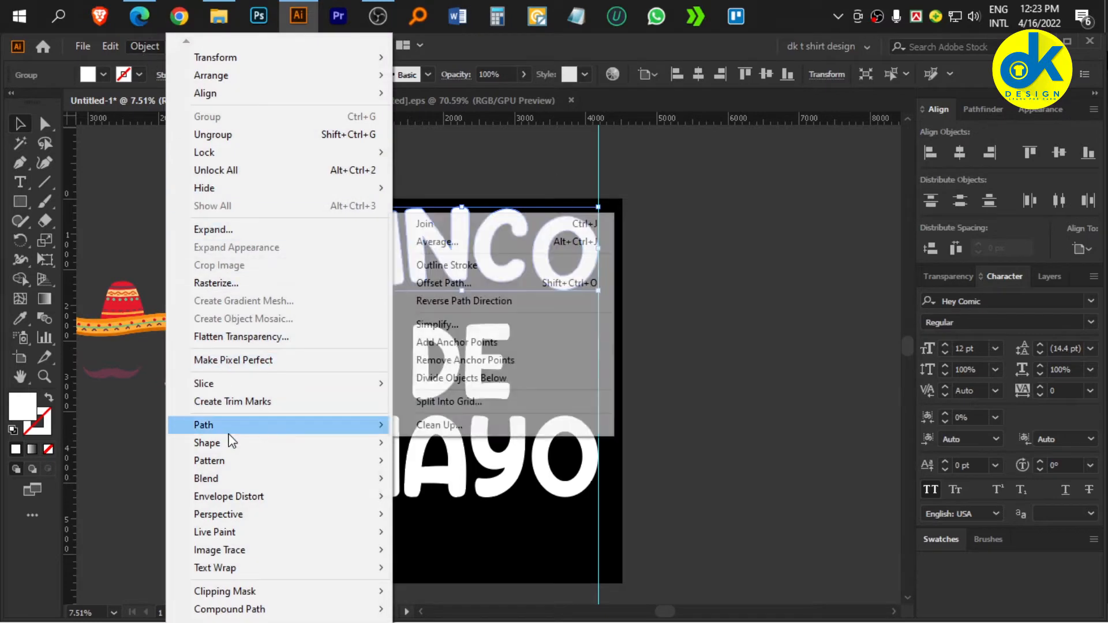
mouse_move(231, 443)
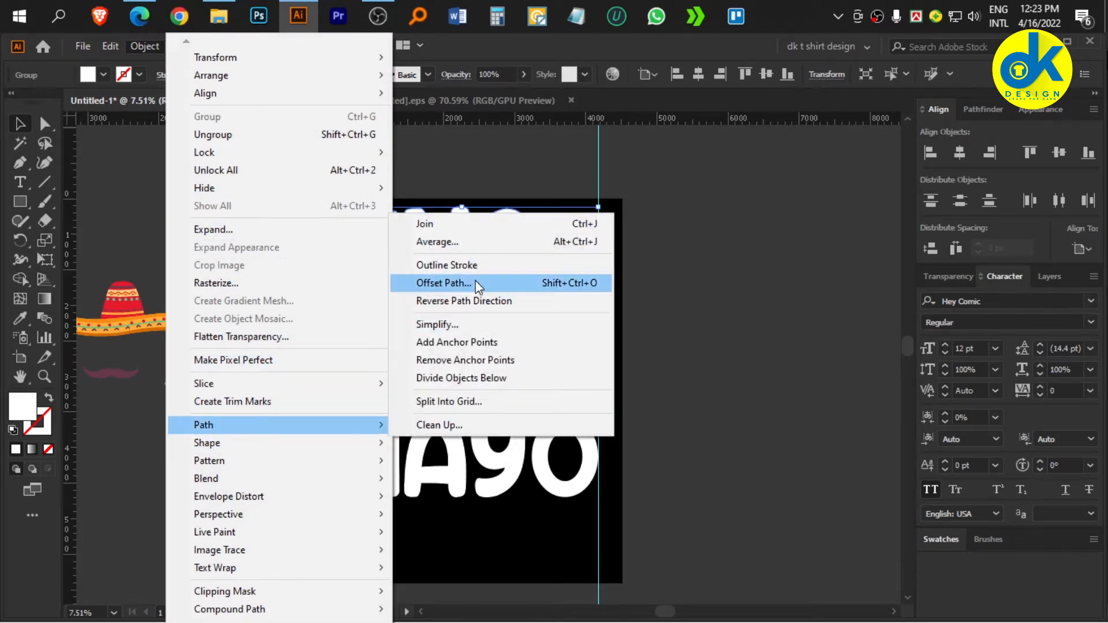
click(476, 281)
text(30)
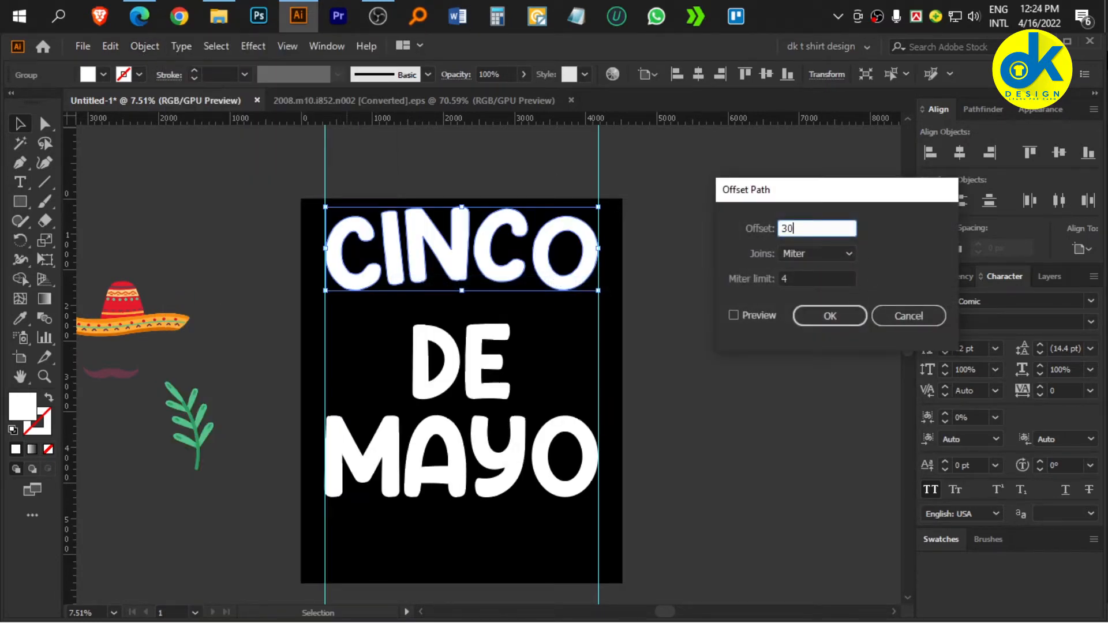
click(804, 255)
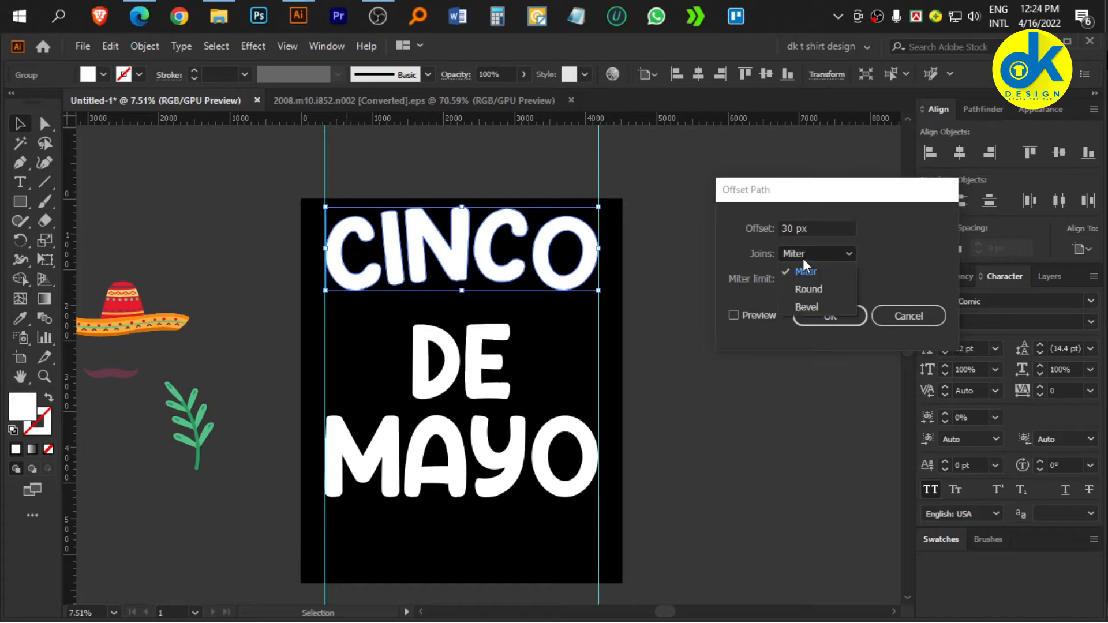
click(819, 289)
click(828, 309)
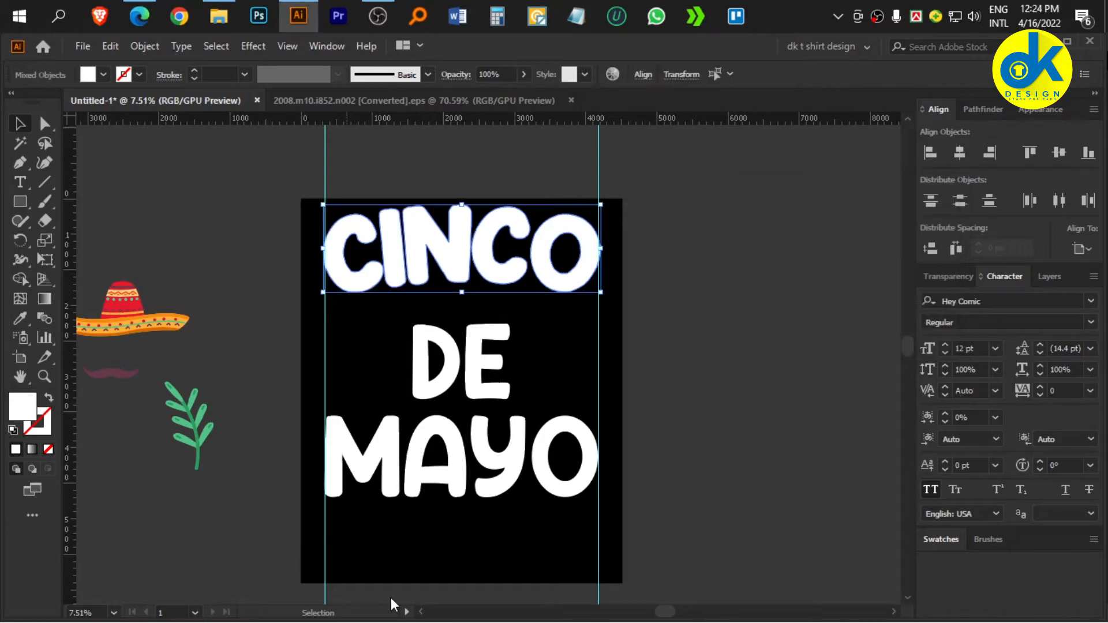
- Merge the offset CINCO shapes with Pathfinder and place the merged shape behind the white lettering
click(988, 111)
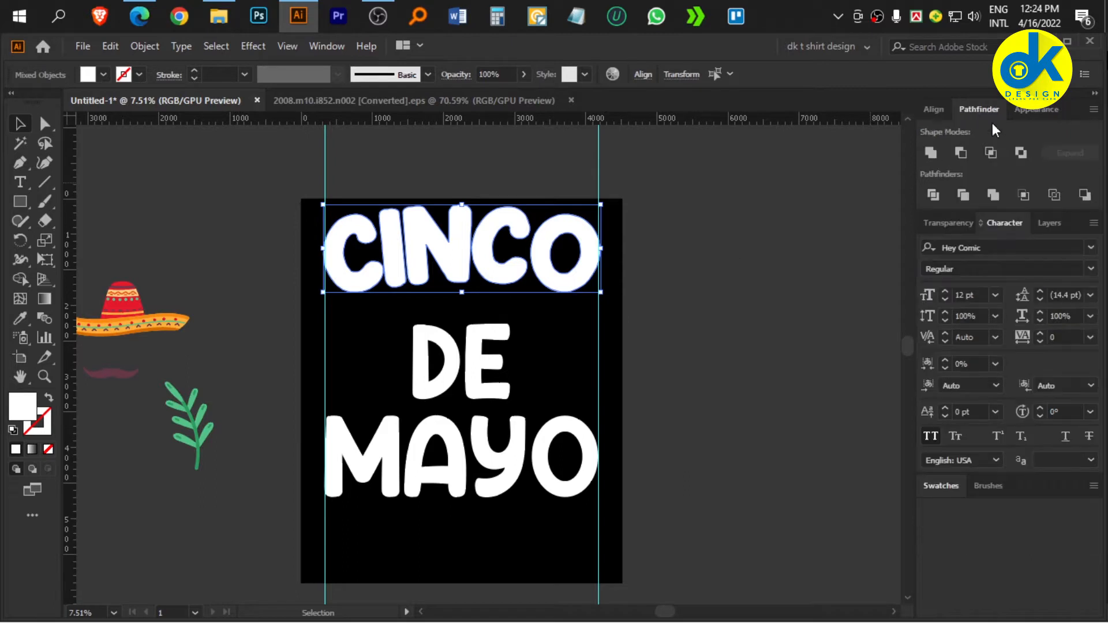
click(994, 197)
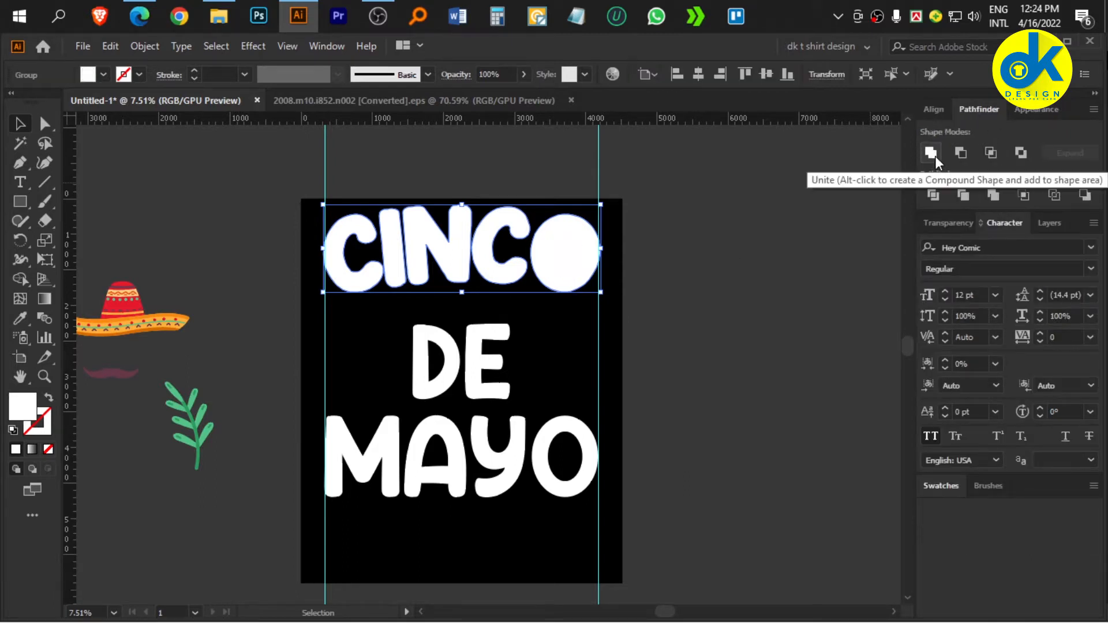
click(764, 256)
drag(510, 306, 581, 324)
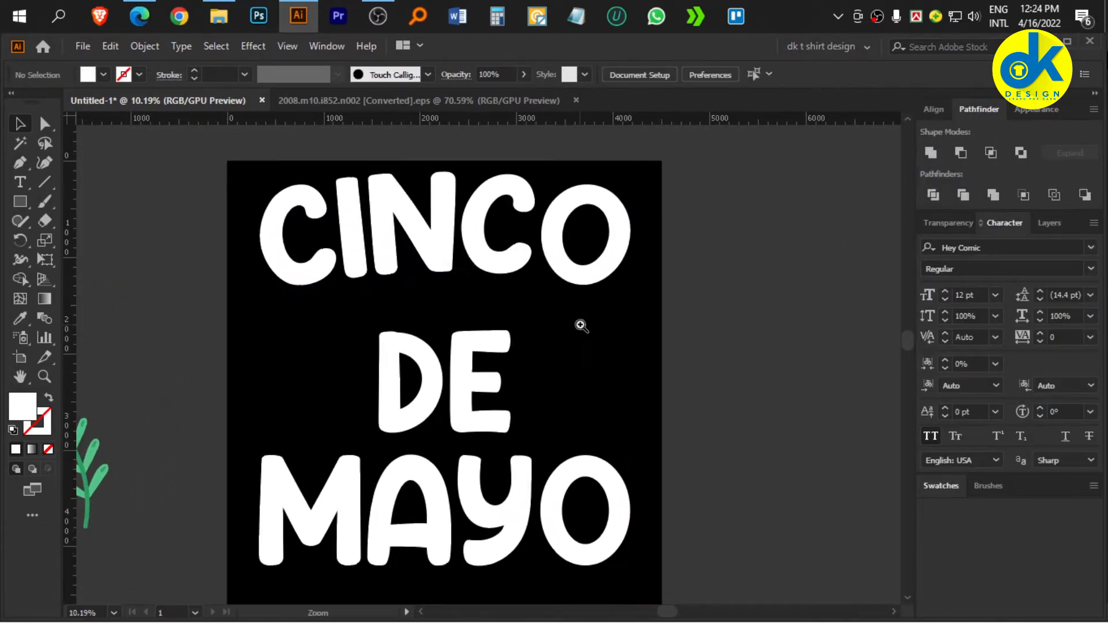
click(590, 271)
key(ctrl+F2)
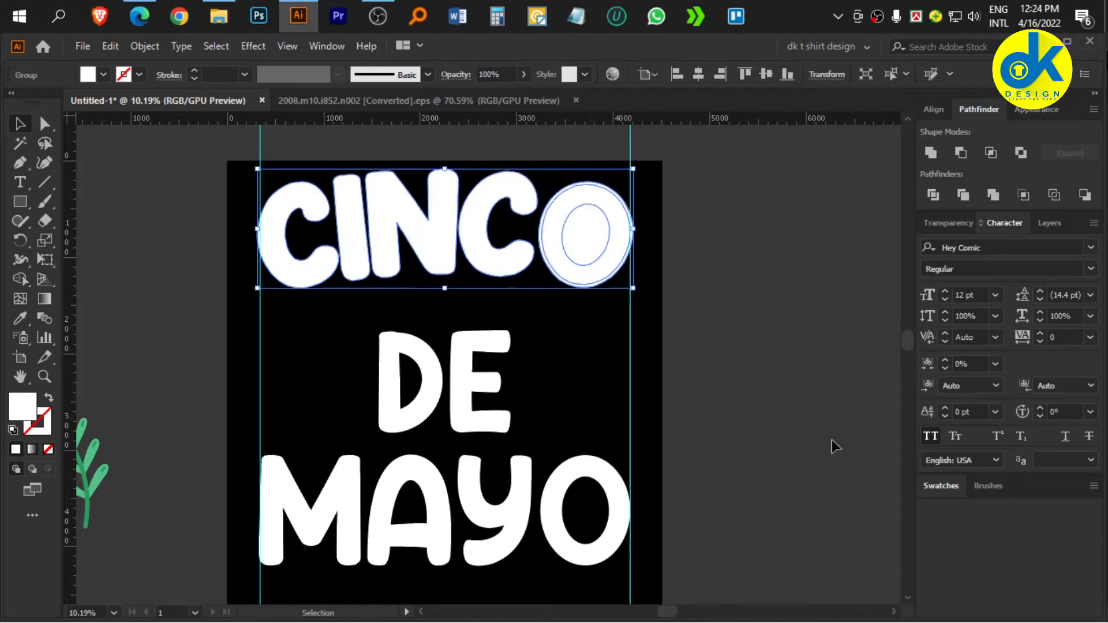
- Fill the merged CINCO backing shape with red
click(103, 74)
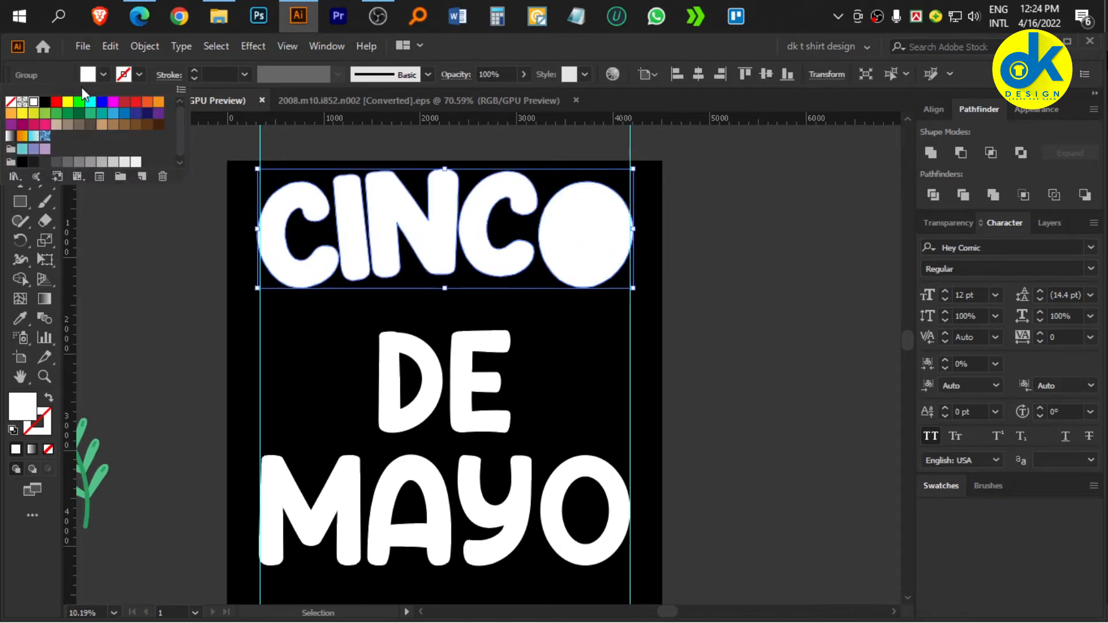
click(126, 104)
click(703, 251)
drag(544, 203, 605, 255)
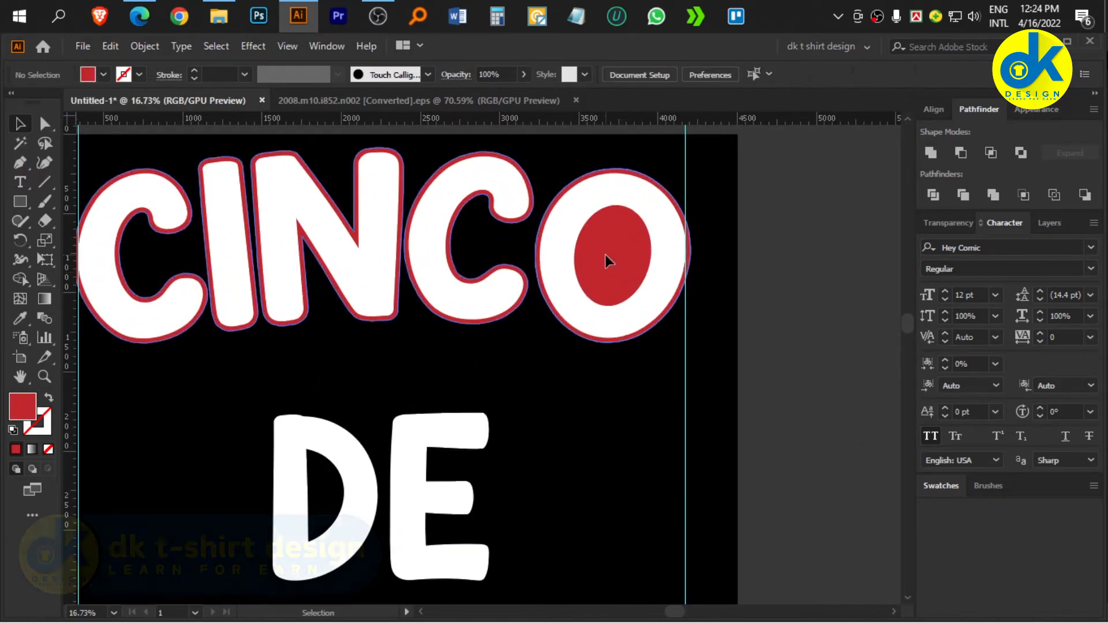
- Nudge the red CINCO backing slightly down and to the right to form a drop shadow behind the white letters
click(605, 255)
key(shift+Down)
key(shift+Down)
key(shift+Down)
key(shift+Down)
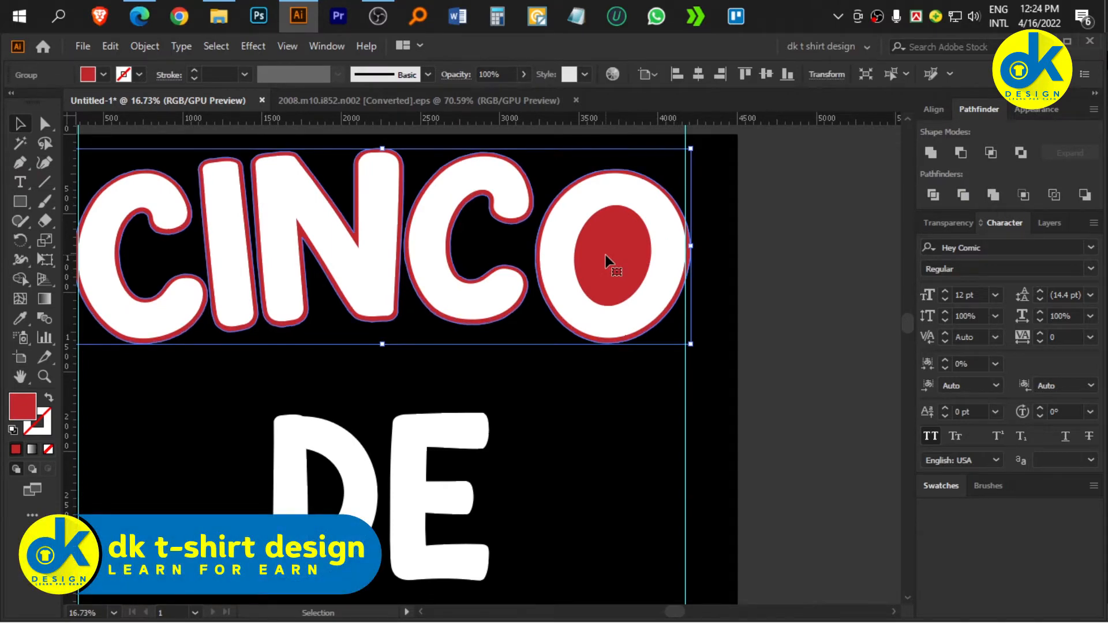
key(shift+Right)
key(shift+Right)
key(shift+Right)
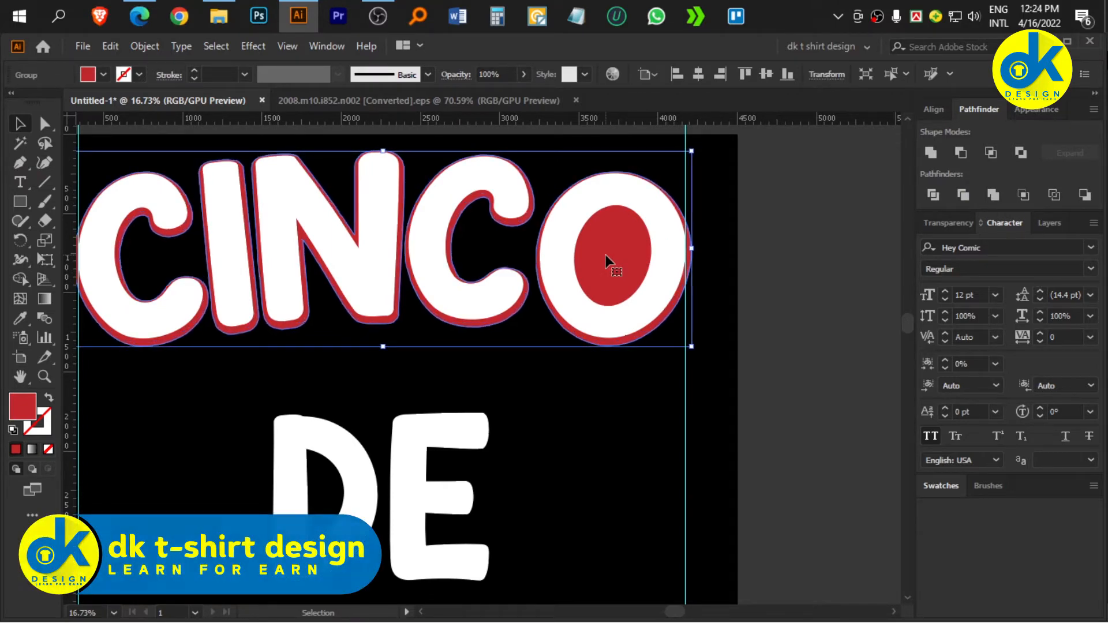
click(729, 288)
- Paste the unshifted white offset outline in front and subtract it from the red CINCO backing as a Minus Front compound shape
scroll(729, 294, down, 1)
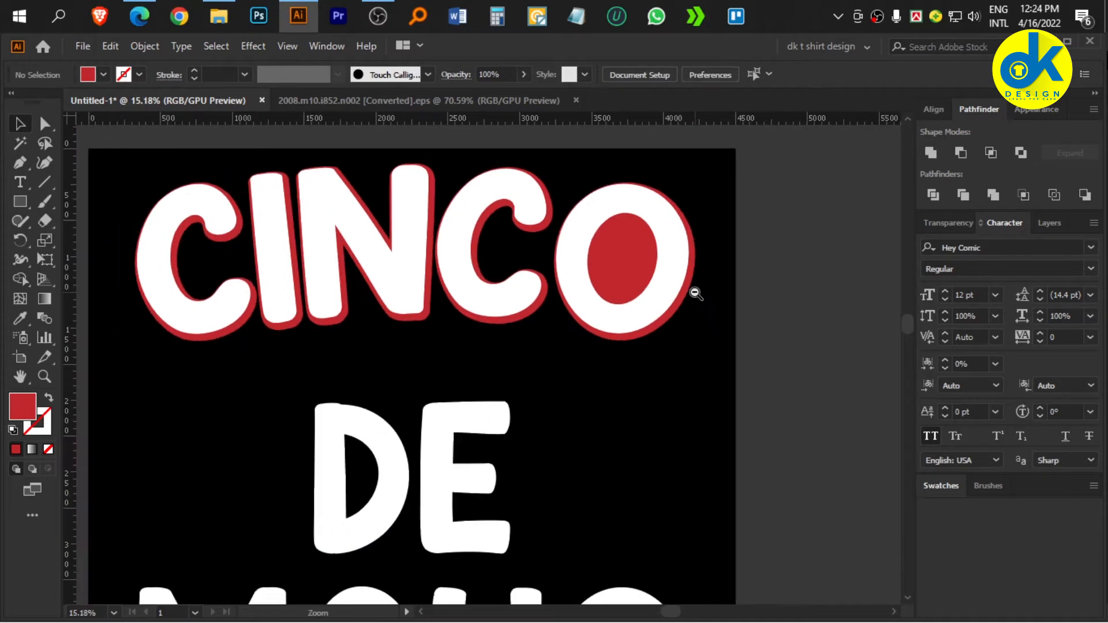
scroll(695, 289, up, 1)
scroll(681, 340, up, 1)
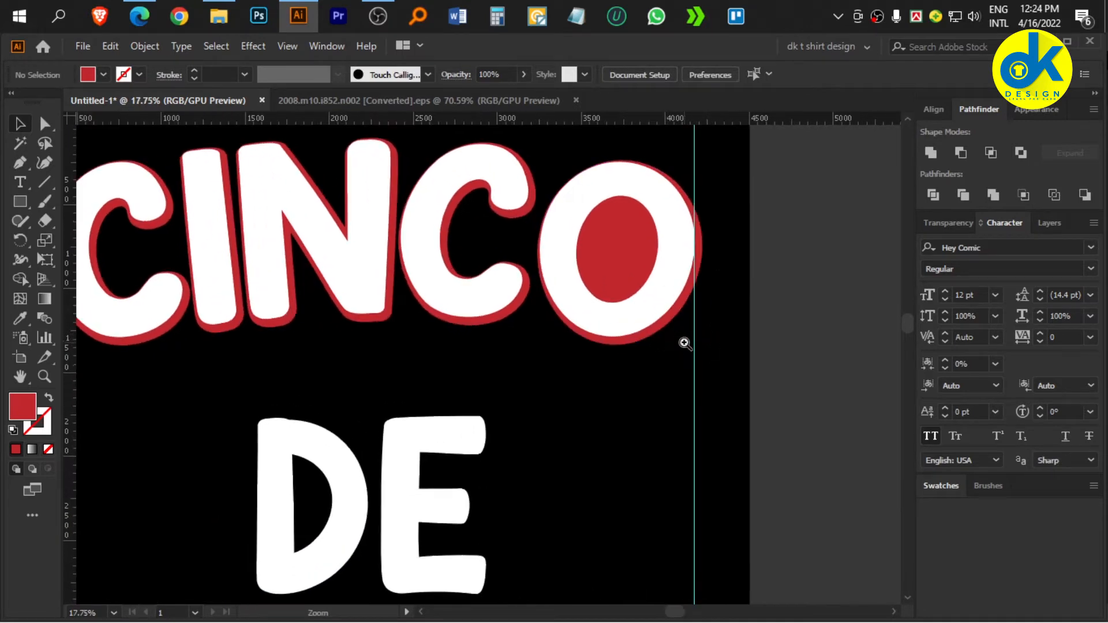
click(670, 327)
click(673, 318)
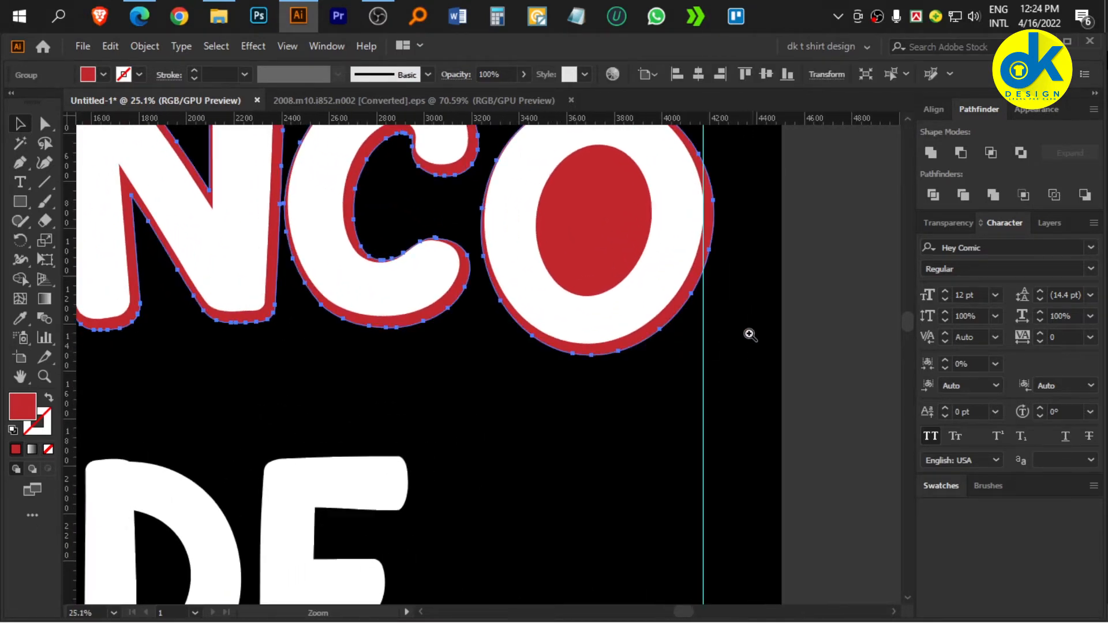
key(a)
key(ctrl+f)
drag(702, 311, 878, 391)
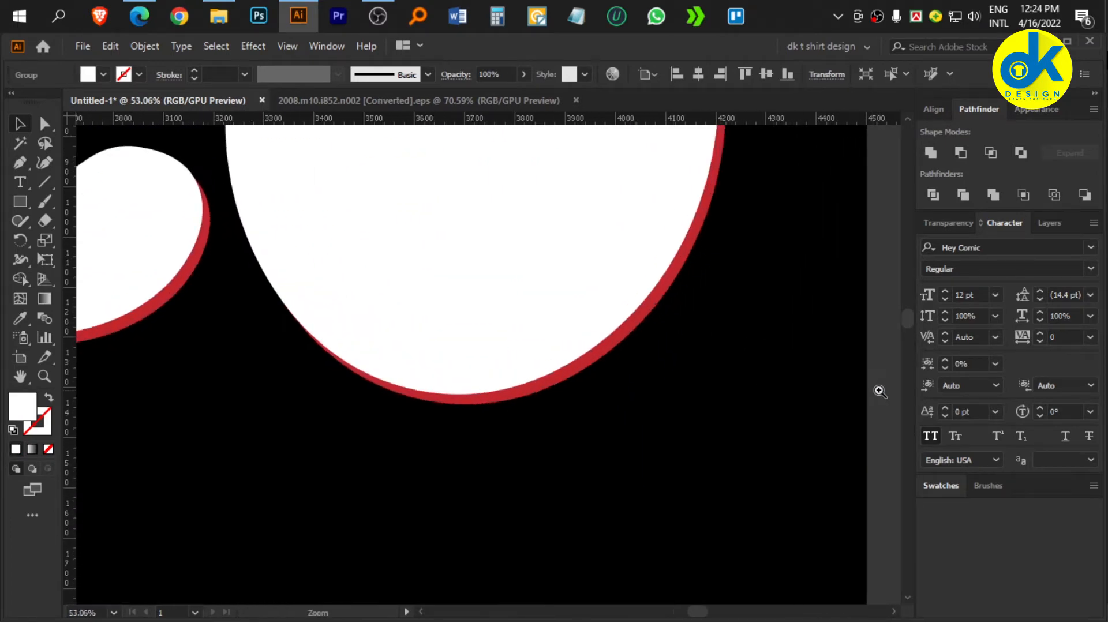
shift+click(667, 289)
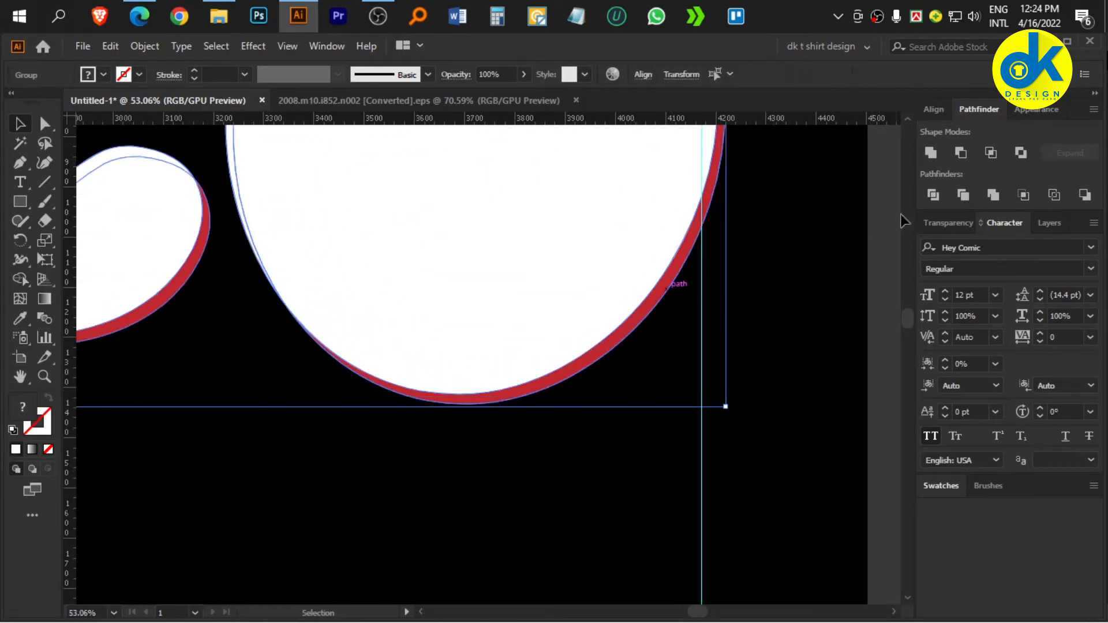
alt+click(963, 154)
drag(736, 313, 649, 347)
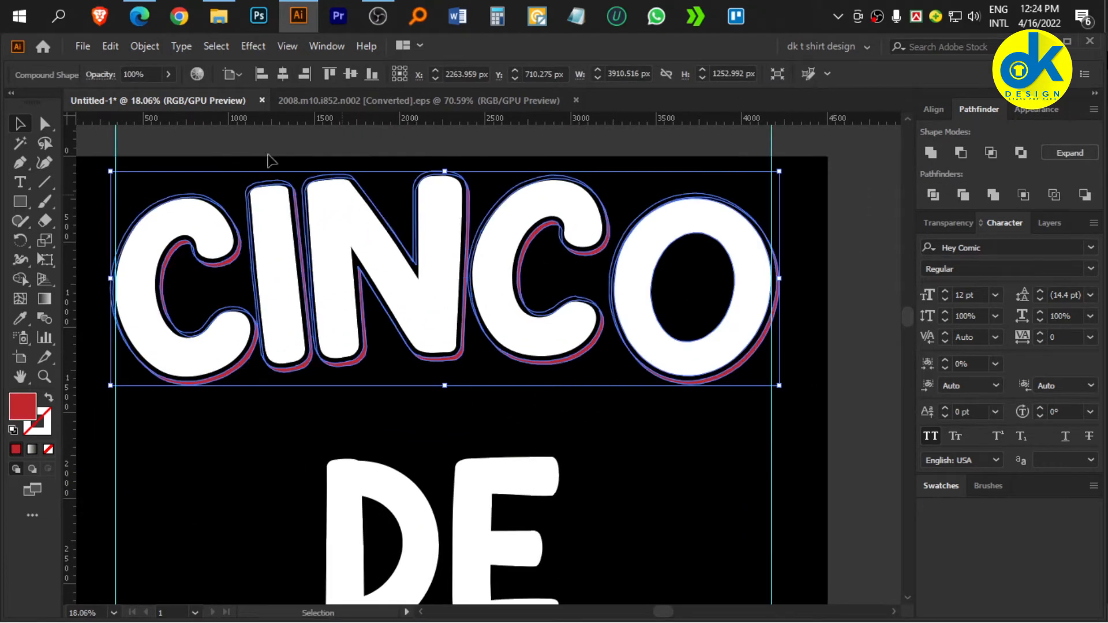
- Expand the red CINCO compound shape into plain shadow shapes
click(144, 46)
click(248, 247)
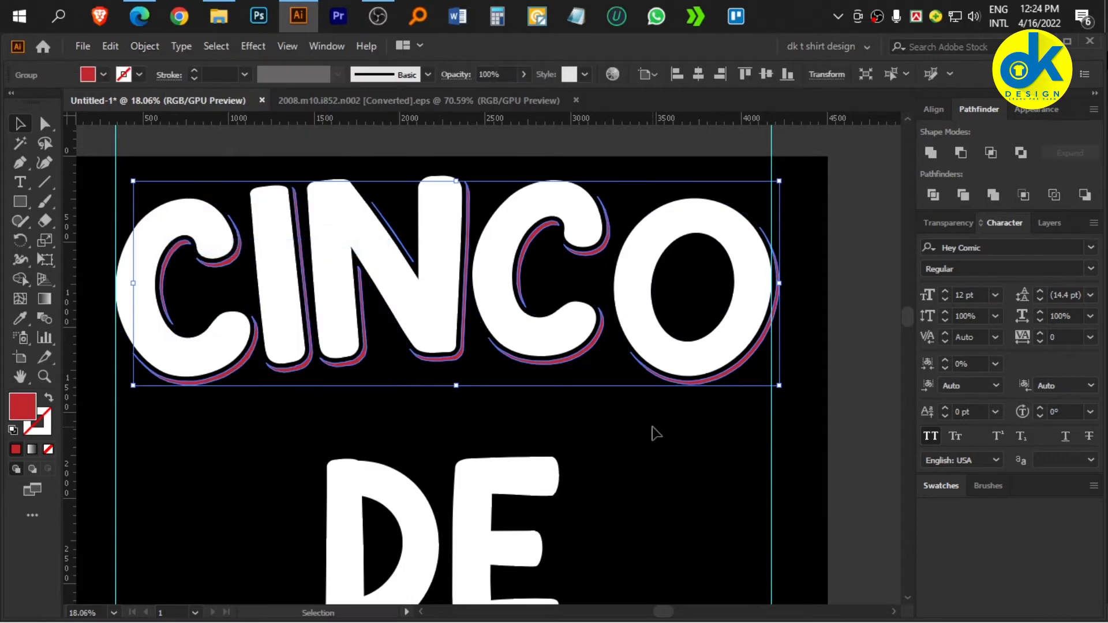
click(653, 428)
drag(618, 386, 587, 384)
click(525, 321)
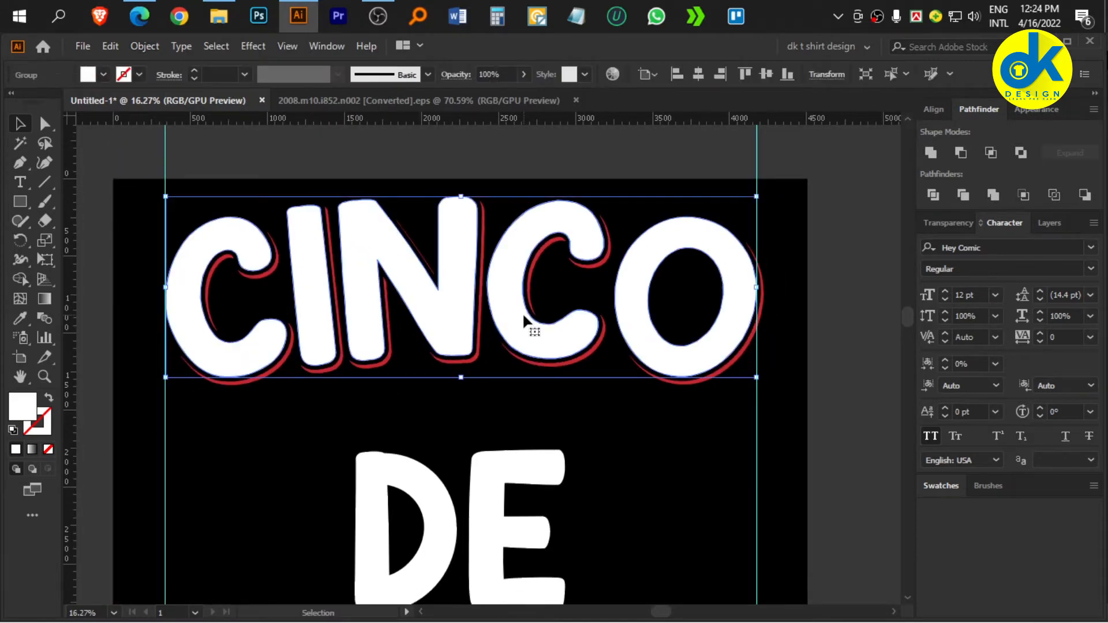
click(517, 404)
- Offset the path of the white CINCO lettering inward by -60 px with round joins
drag(498, 327, 523, 336)
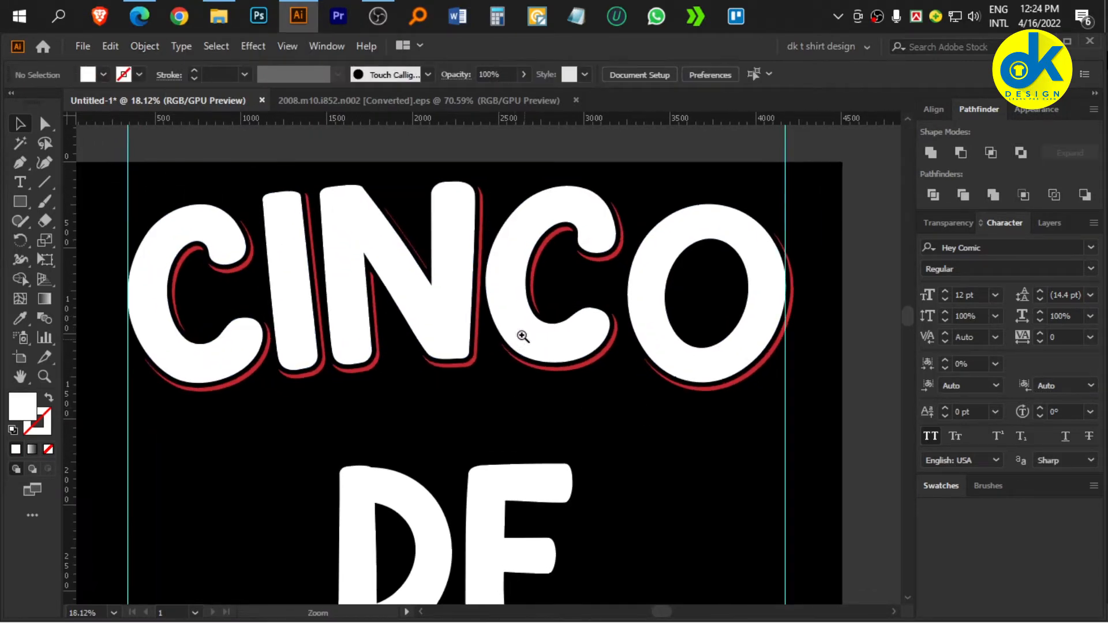
click(515, 314)
key(ctrl+shift+o)
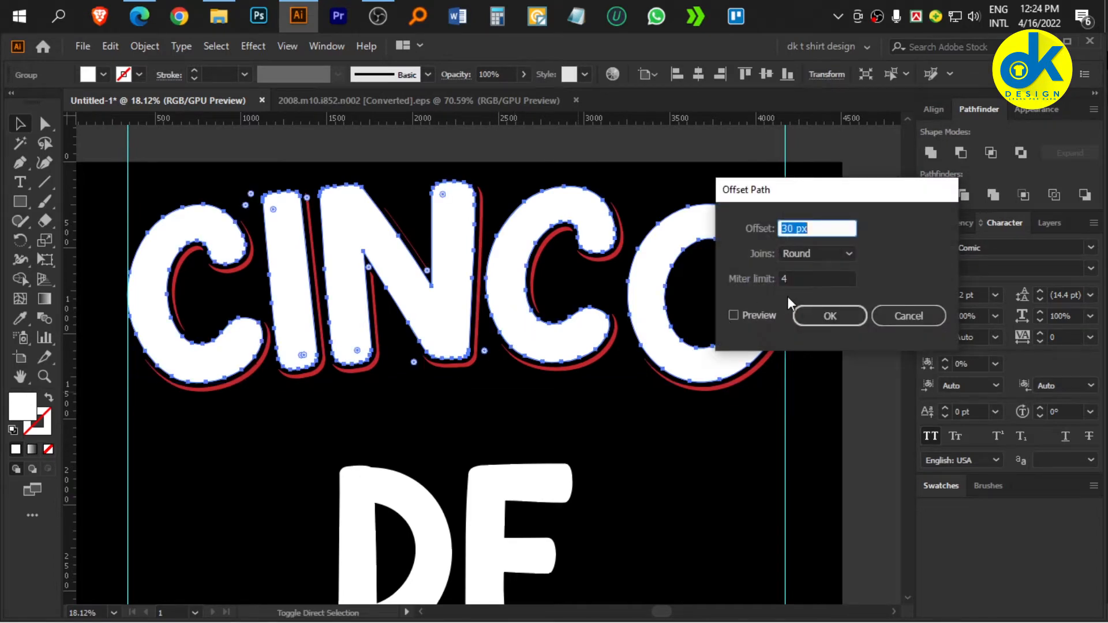
text(-60)
click(747, 318)
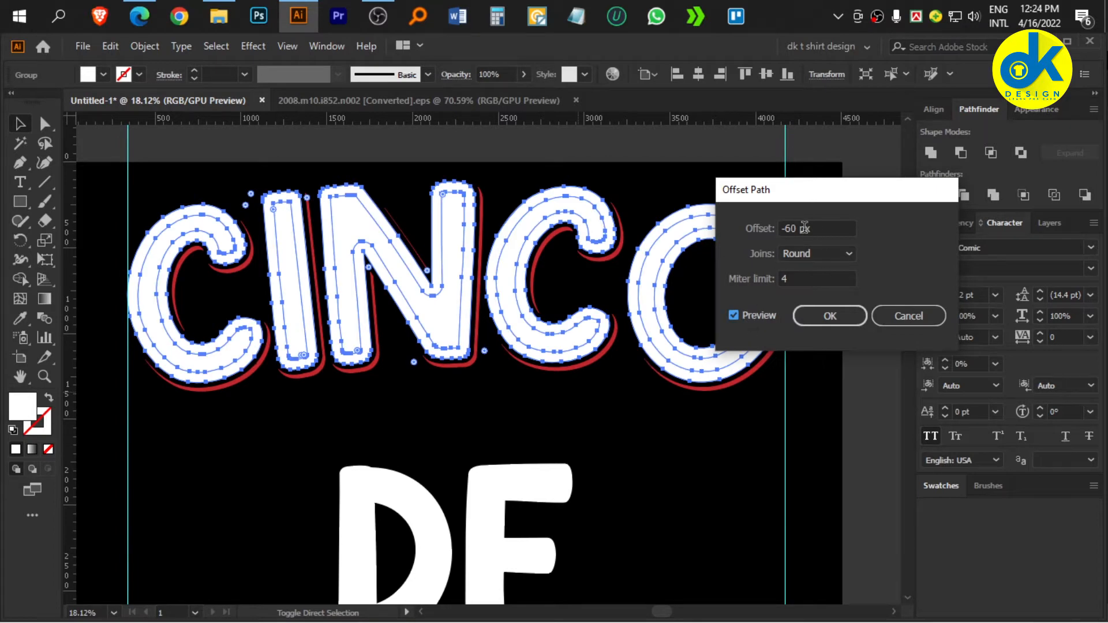
click(829, 317)
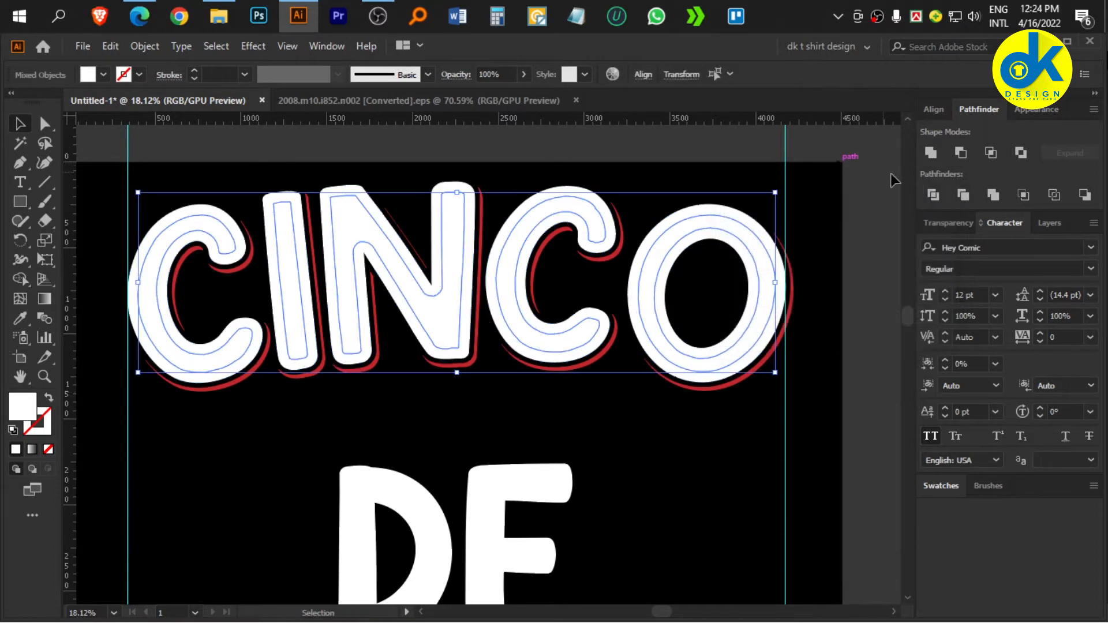
- Merge the inner offset CINCO shapes with Pathfinder and clear the selection
click(994, 196)
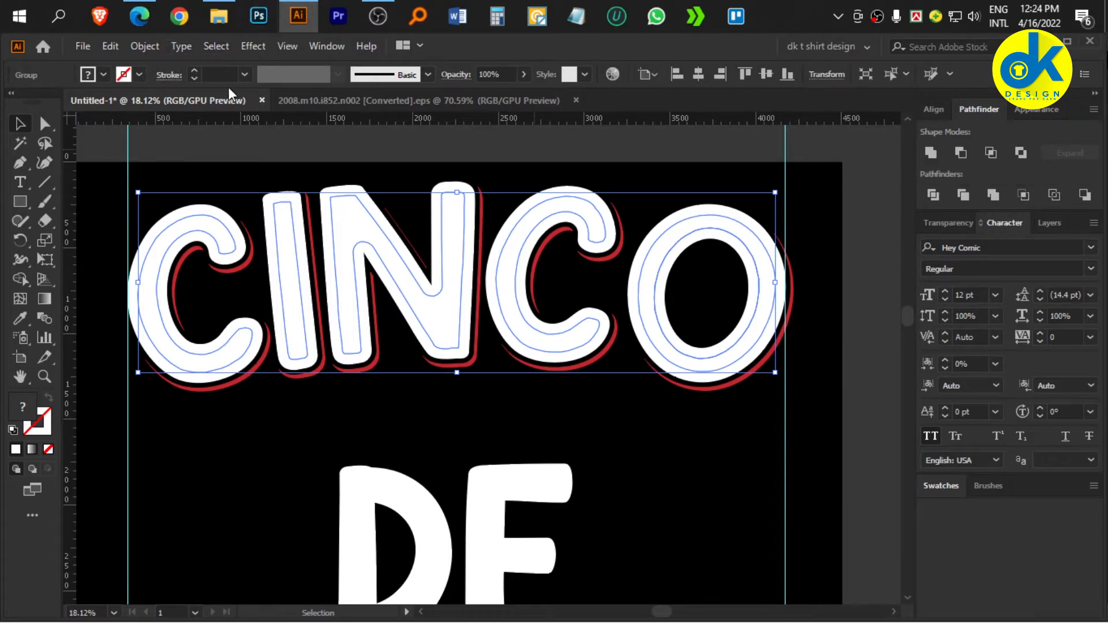
key(ctrl+shift+a)
key(a)
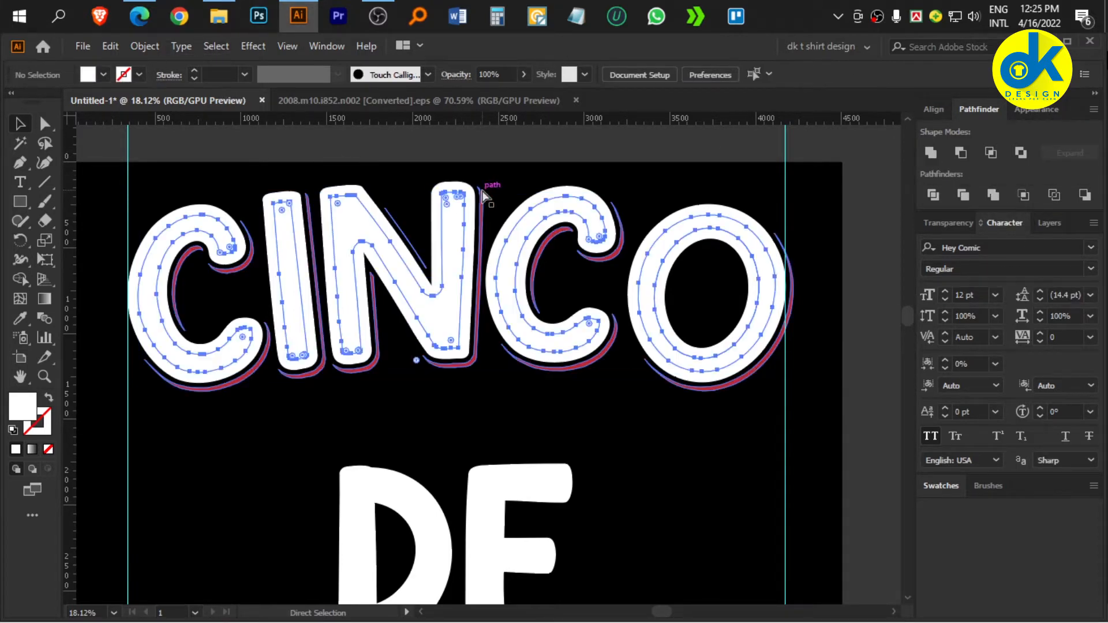
- Fill the inner offset CINCO shapes with the dark red swatch
key(v)
click(484, 196)
click(102, 75)
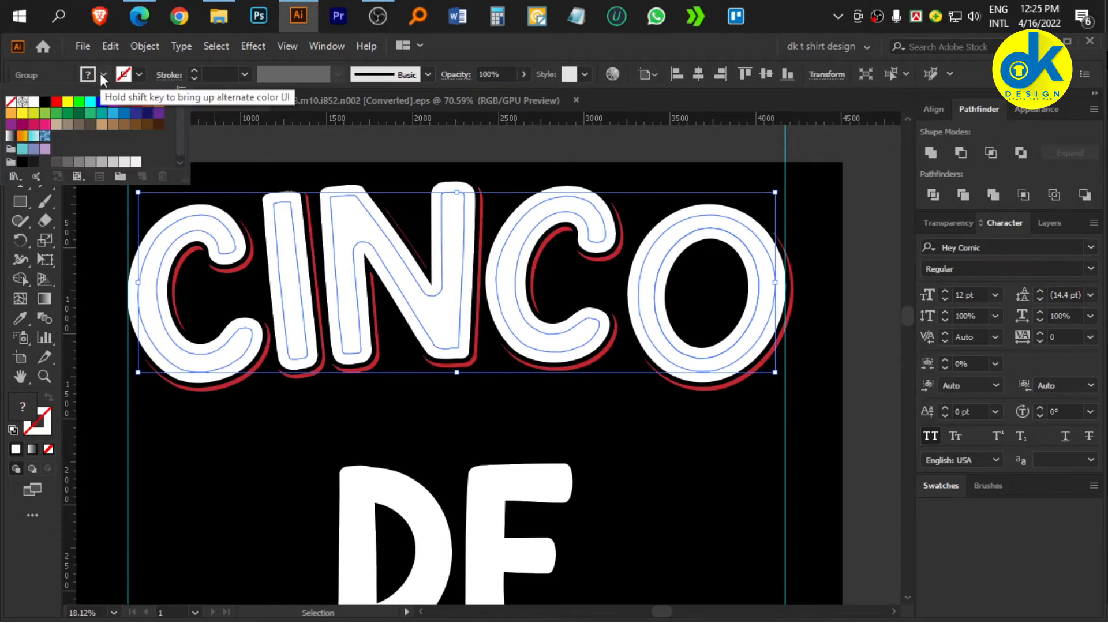
click(123, 104)
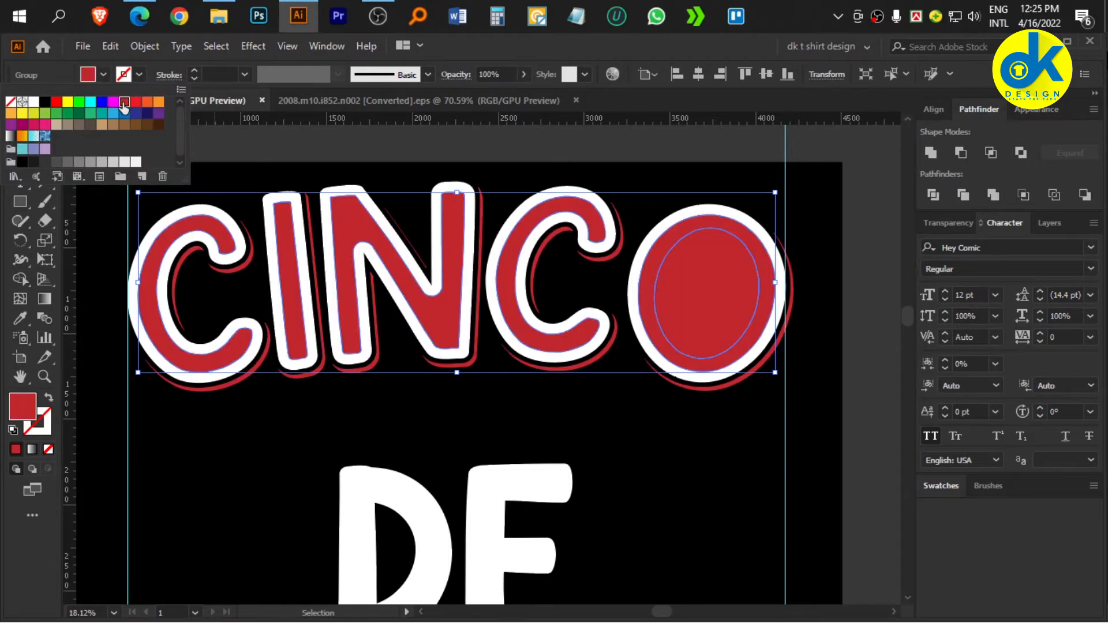
click(675, 453)
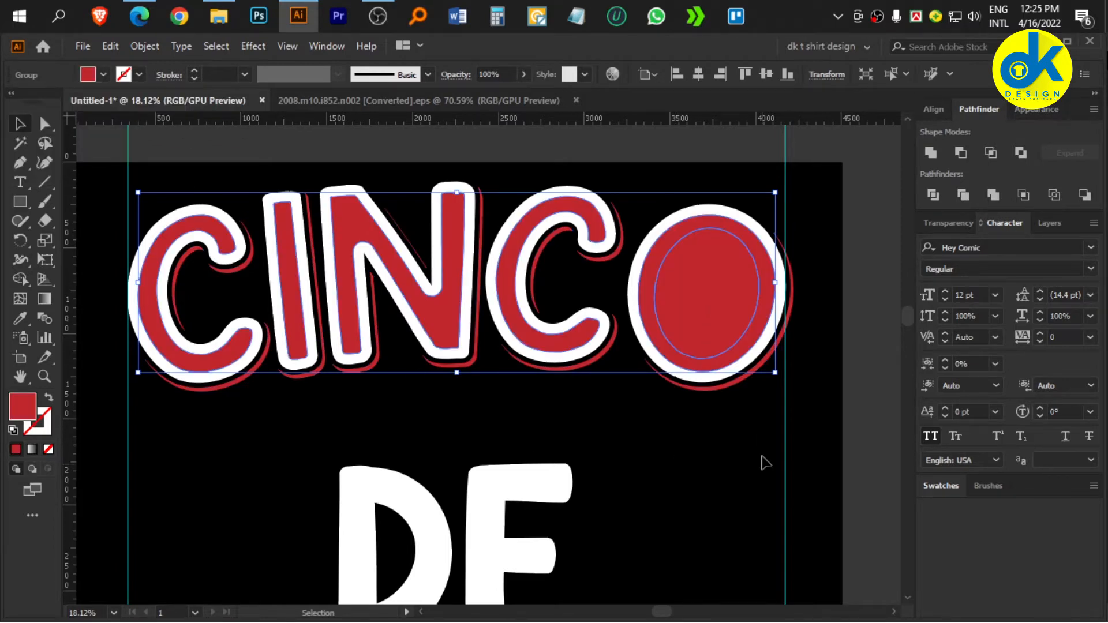
- Isolate the red inner CINCO group, delete the oval covering the centre of the O, and leave isolation
double_click(713, 293)
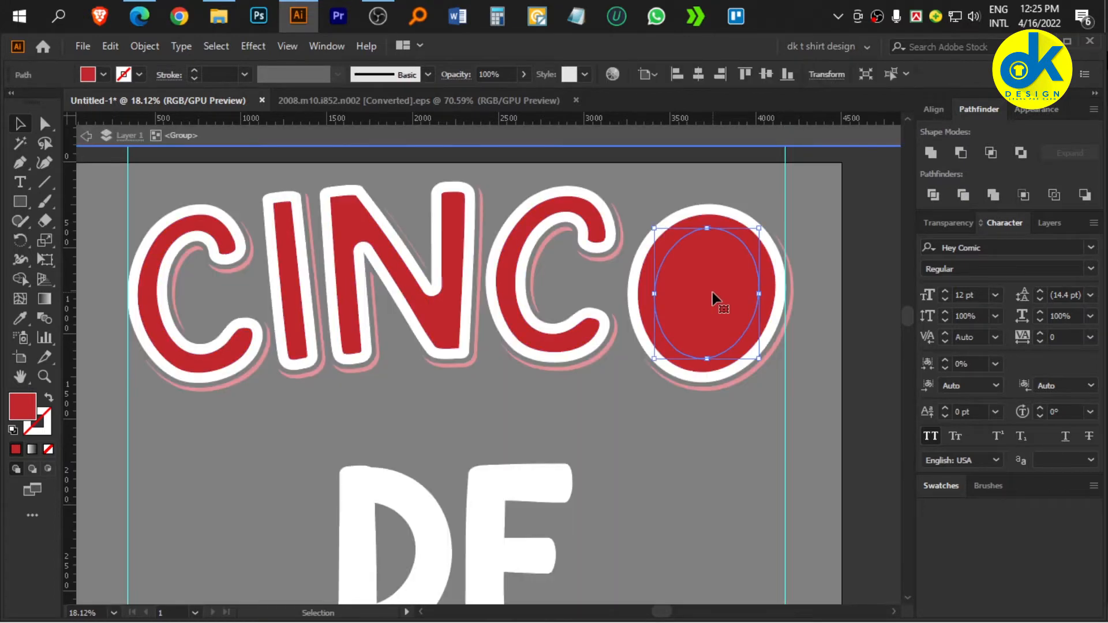
key(Delete)
double_click(721, 411)
scroll(503, 400, down, 2)
drag(502, 400, 661, 368)
drag(340, 330, 306, 338)
drag(389, 365, 387, 347)
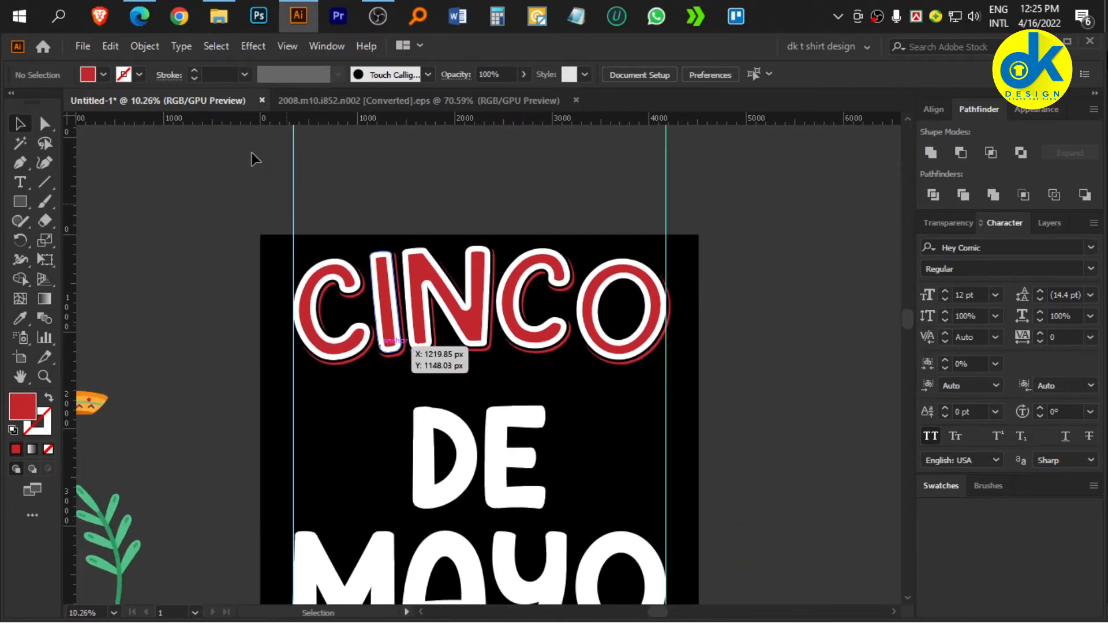
- Switch to the Edge browser and search Google for "cinco de mayo t shirt"
click(139, 17)
click(245, 45)
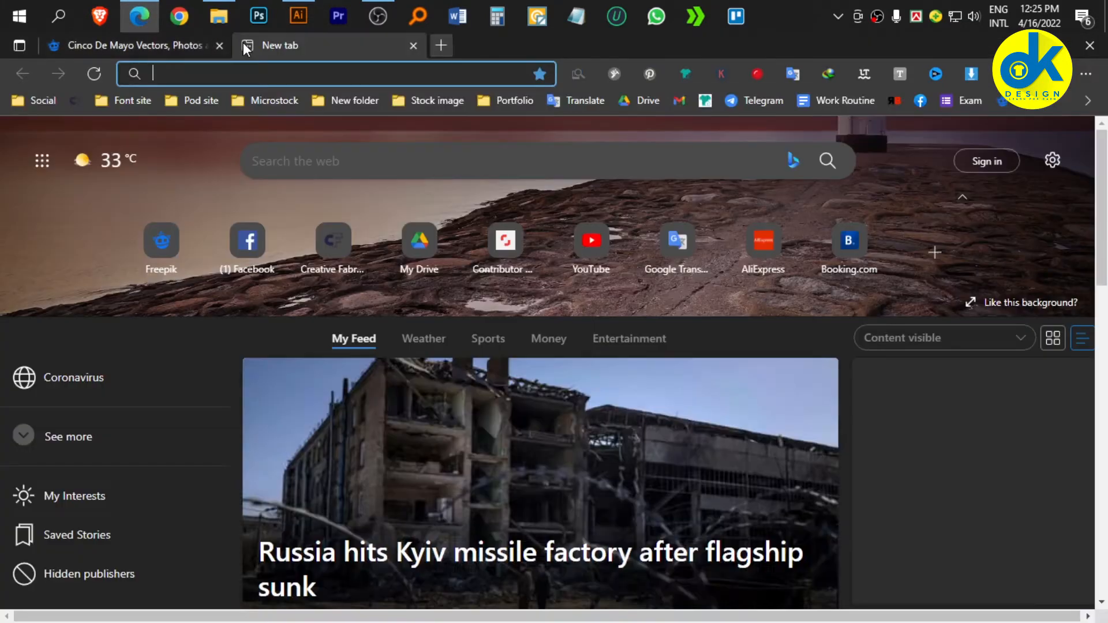
text(cinco de mayo)
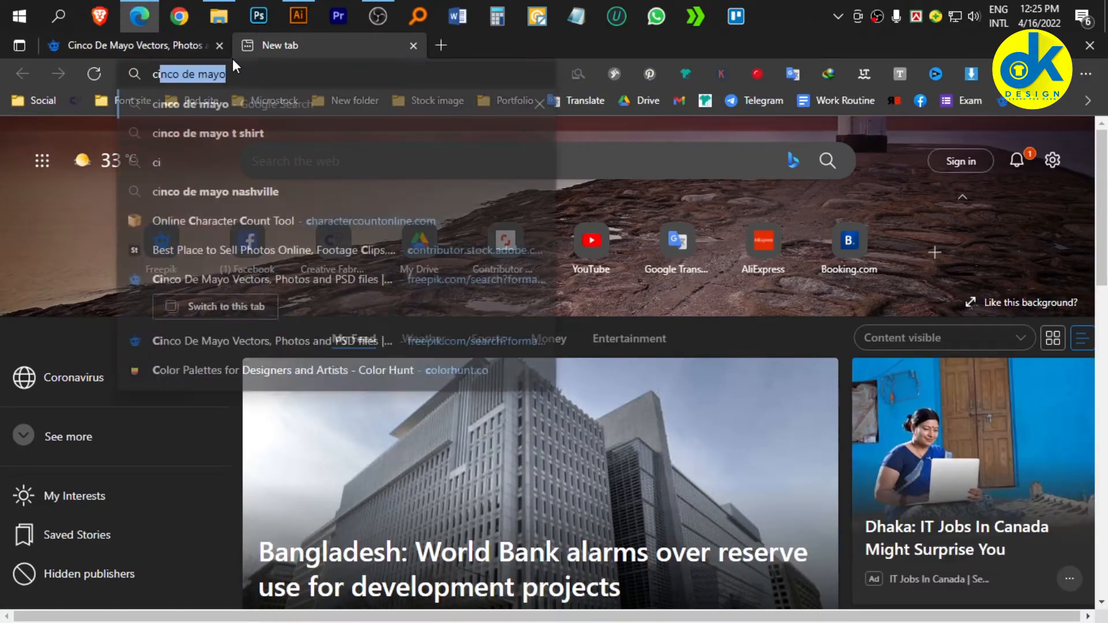
key(Return)
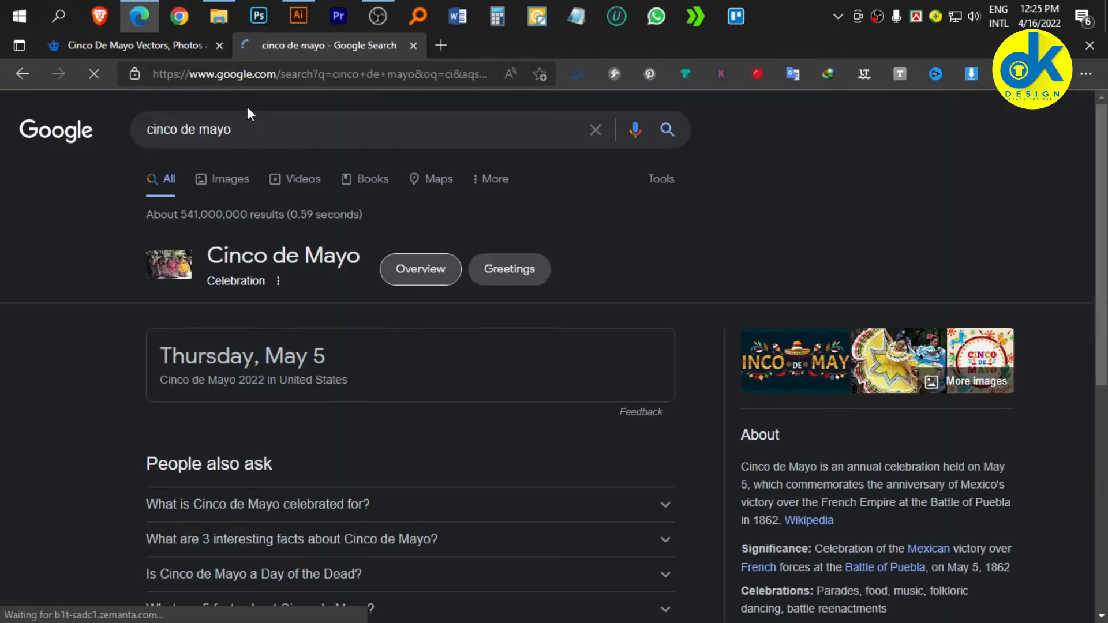
click(250, 123)
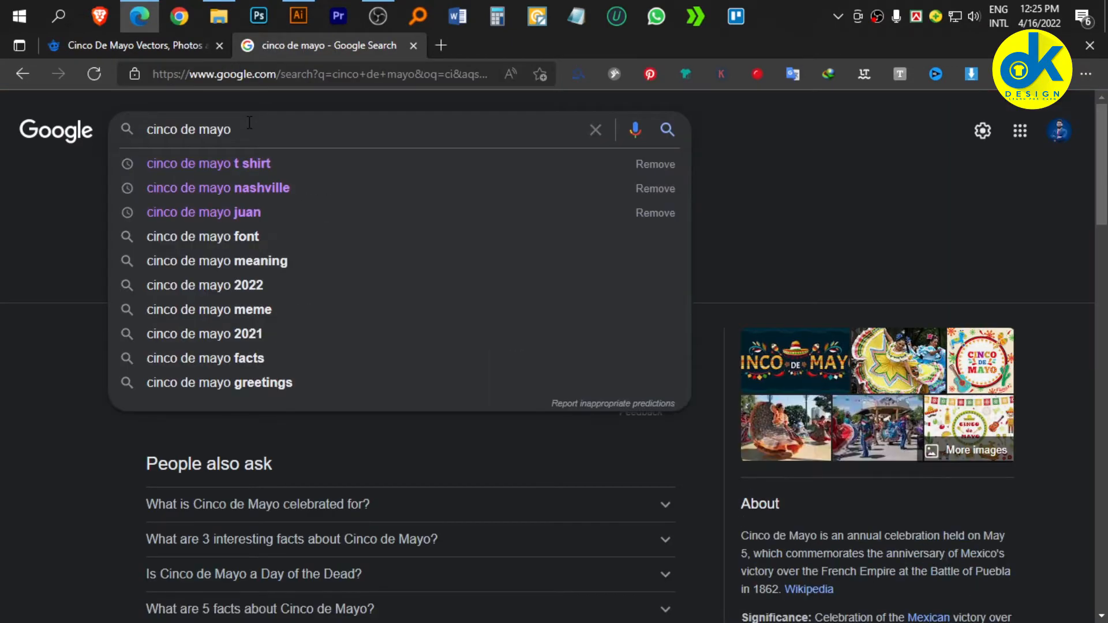
key(Down)
key(Return)
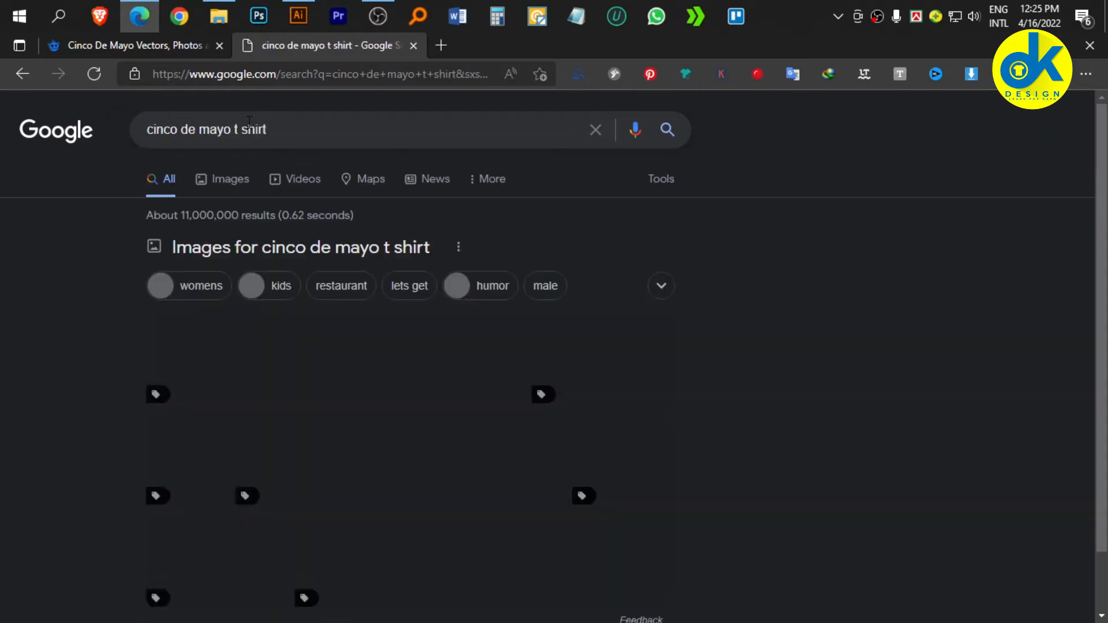
- Browse the search results and image results for Cinco de Mayo T-shirt designs to find a colour reference
scroll(300, 202, down, 3)
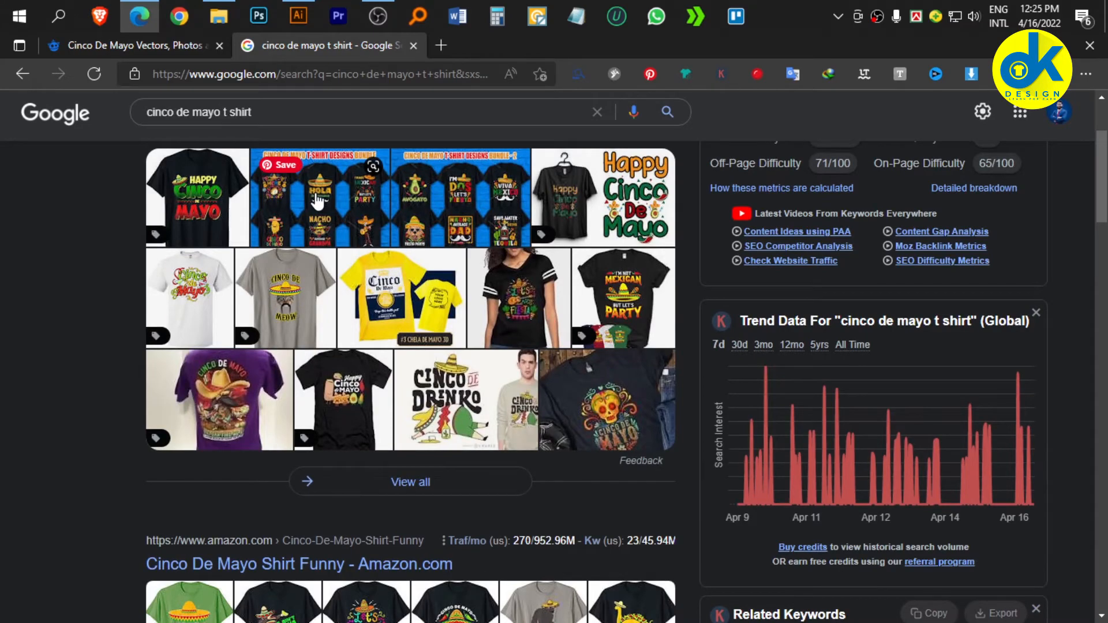
scroll(317, 201, down, 5)
scroll(315, 242, up, 7)
scroll(310, 283, down, 5)
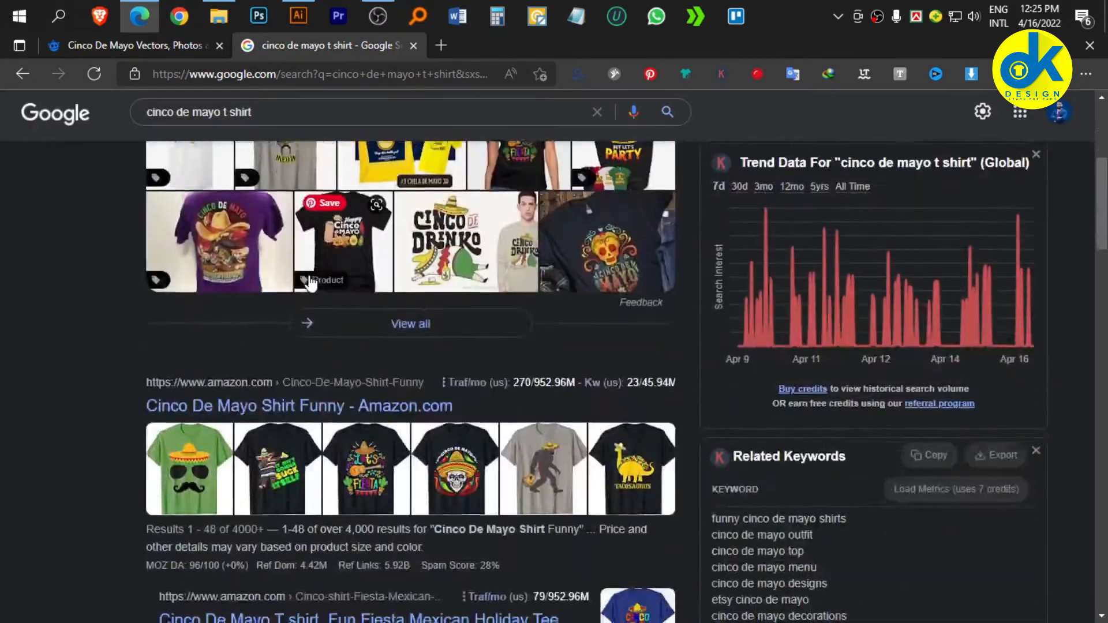
scroll(310, 283, up, 8)
click(214, 174)
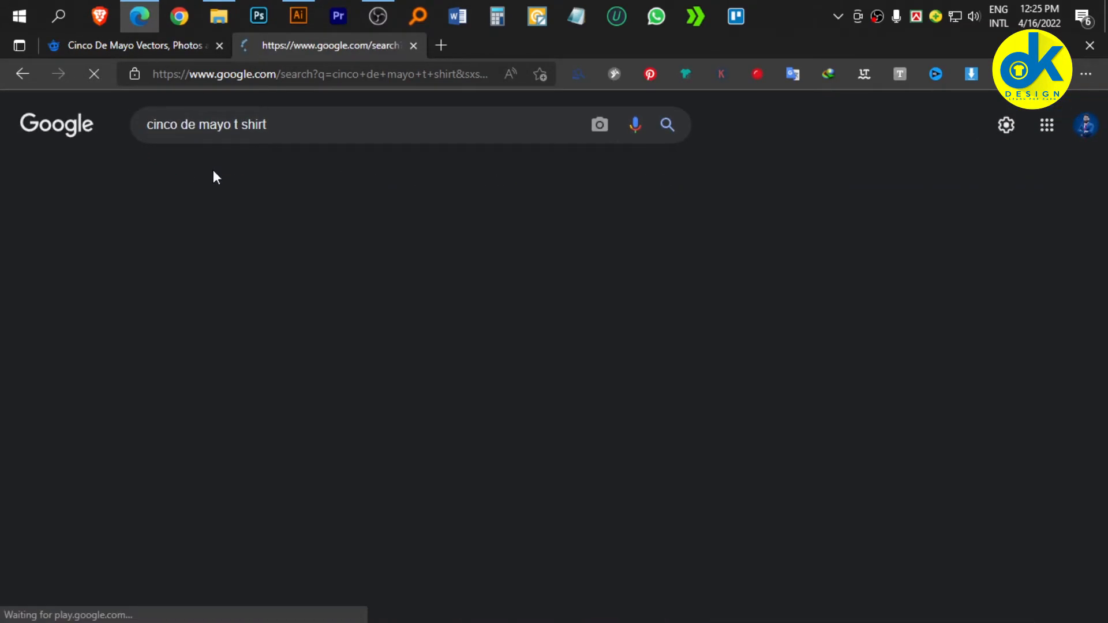
scroll(641, 326, down, 5)
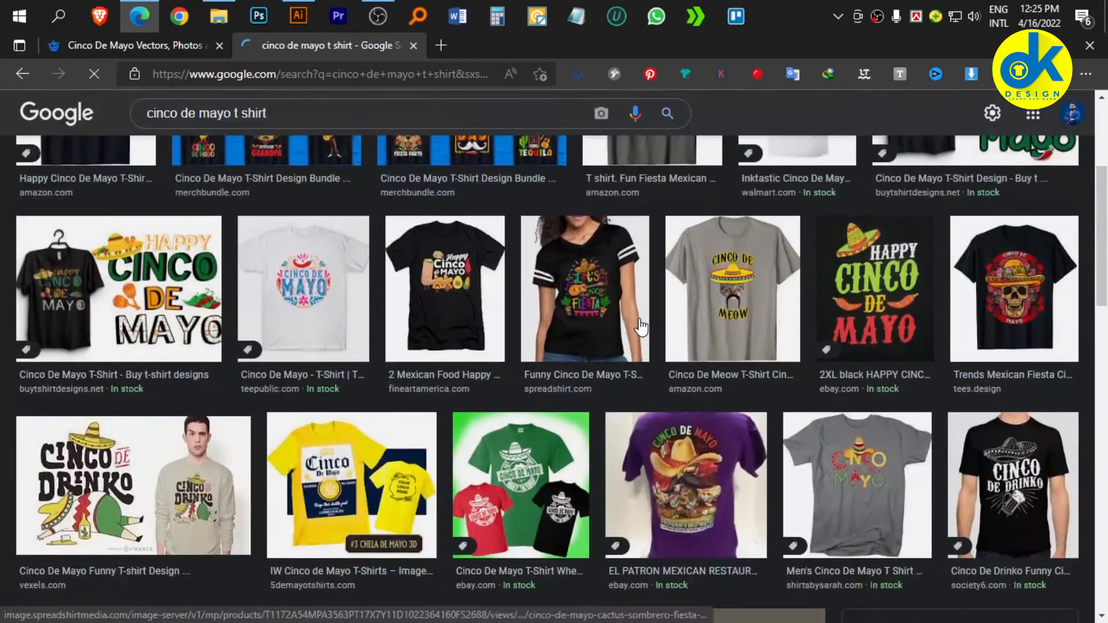
scroll(689, 500, down, 4)
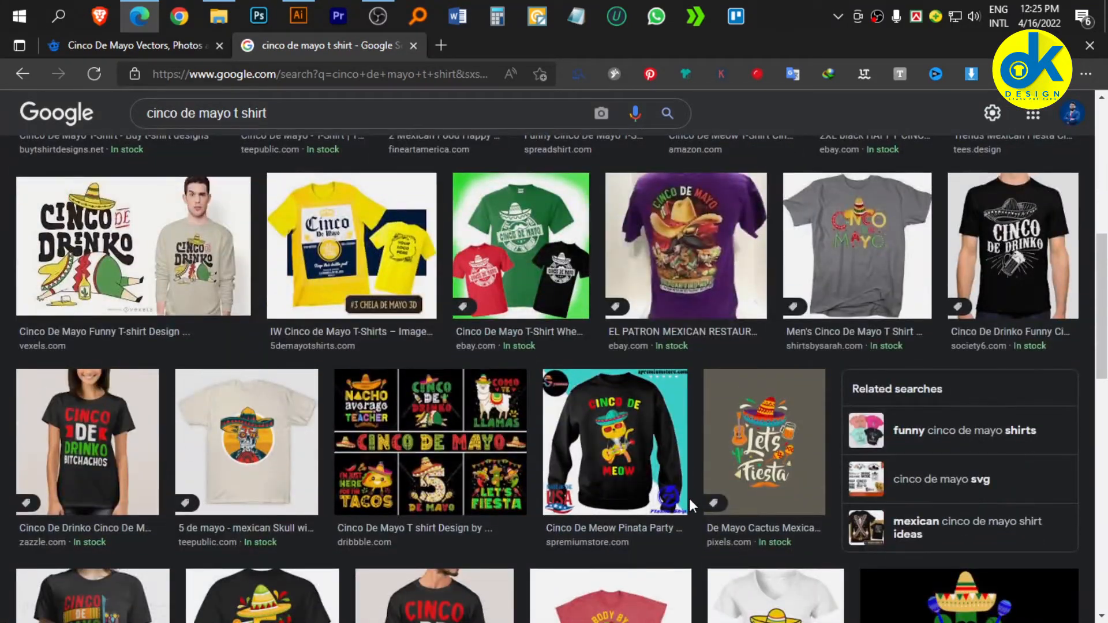
scroll(689, 498, down, 10)
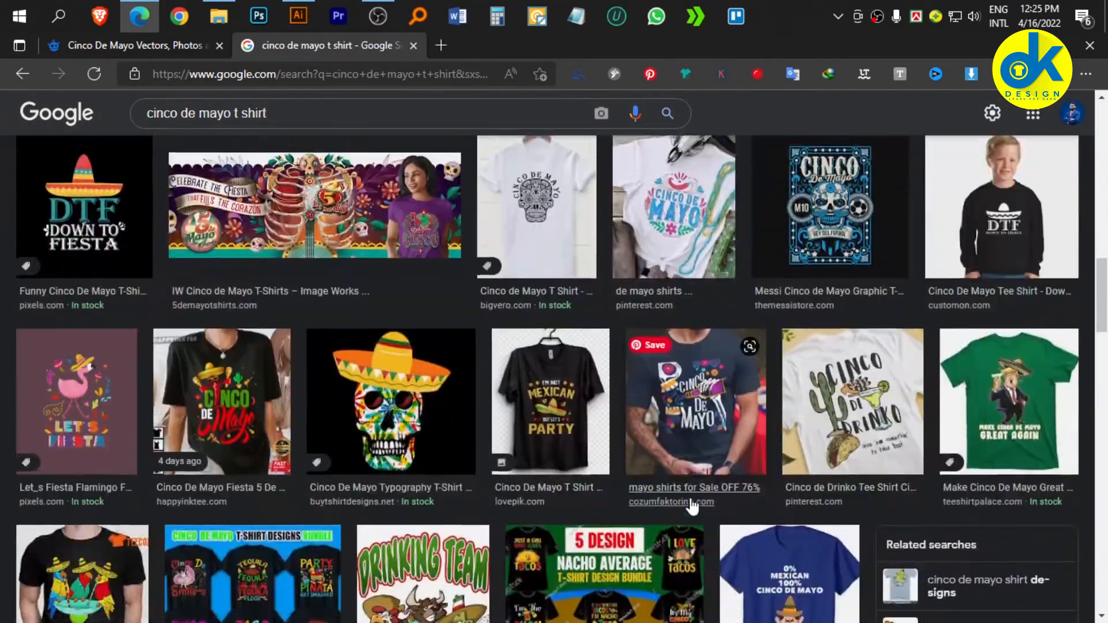
scroll(692, 505, down, 6)
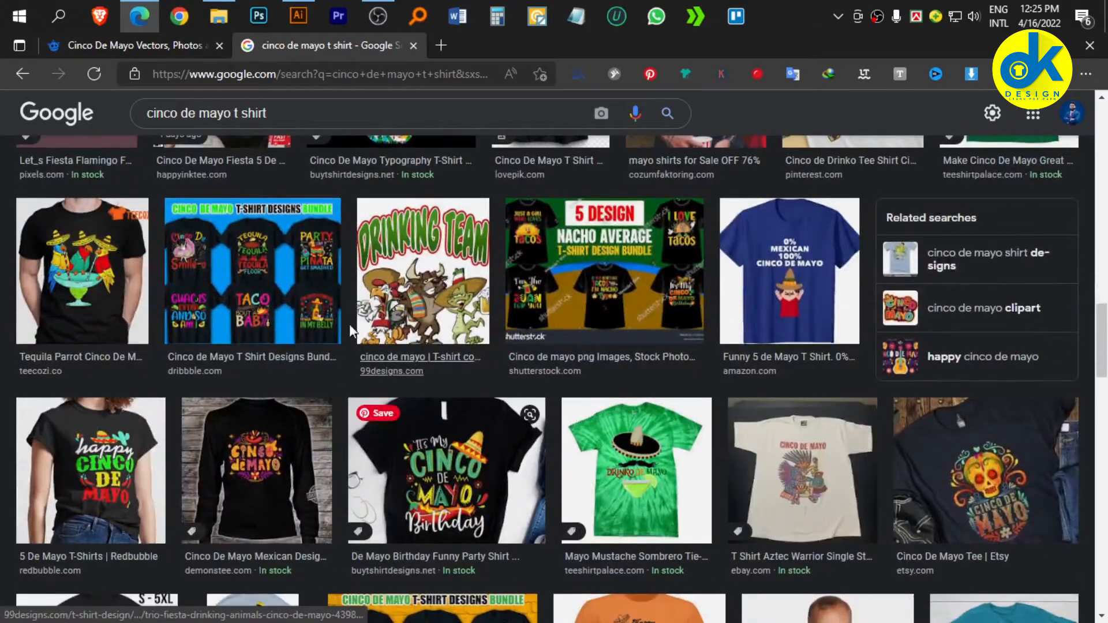
- Copy the Dribbble Cinco de Mayo T-shirt designs bundle image from the results and switch back to Illustrator
click(334, 314)
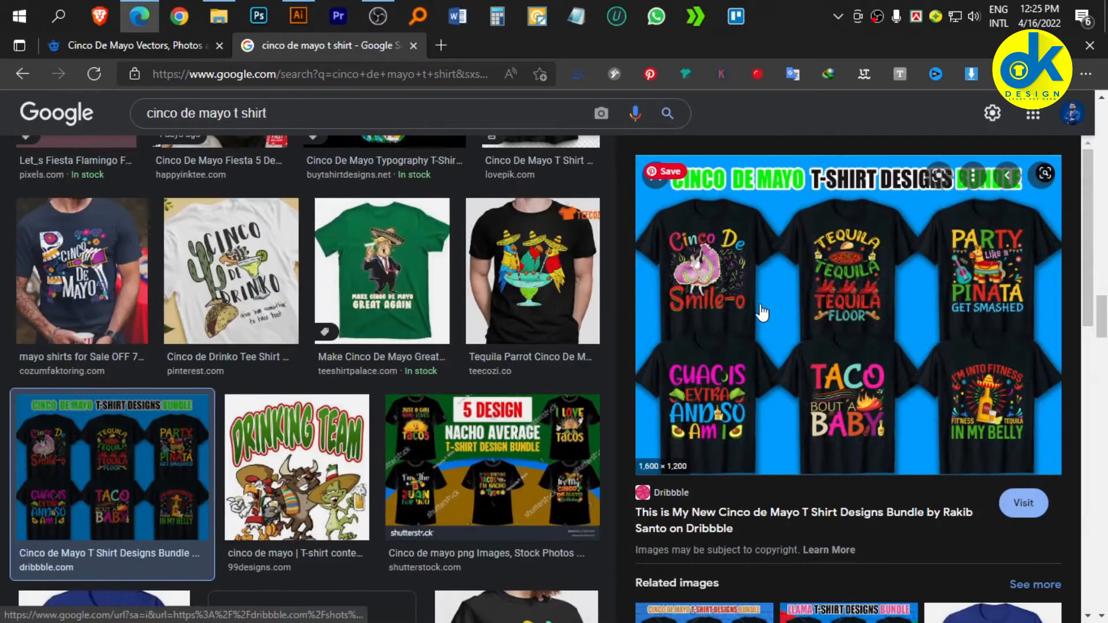
right_click(798, 286)
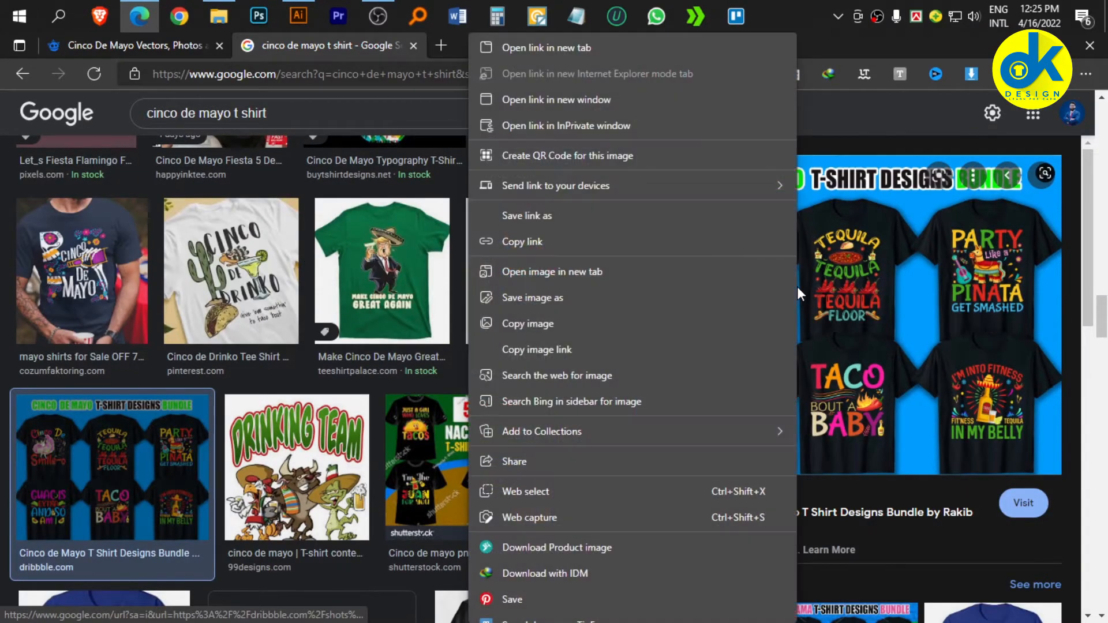
click(528, 320)
click(300, 15)
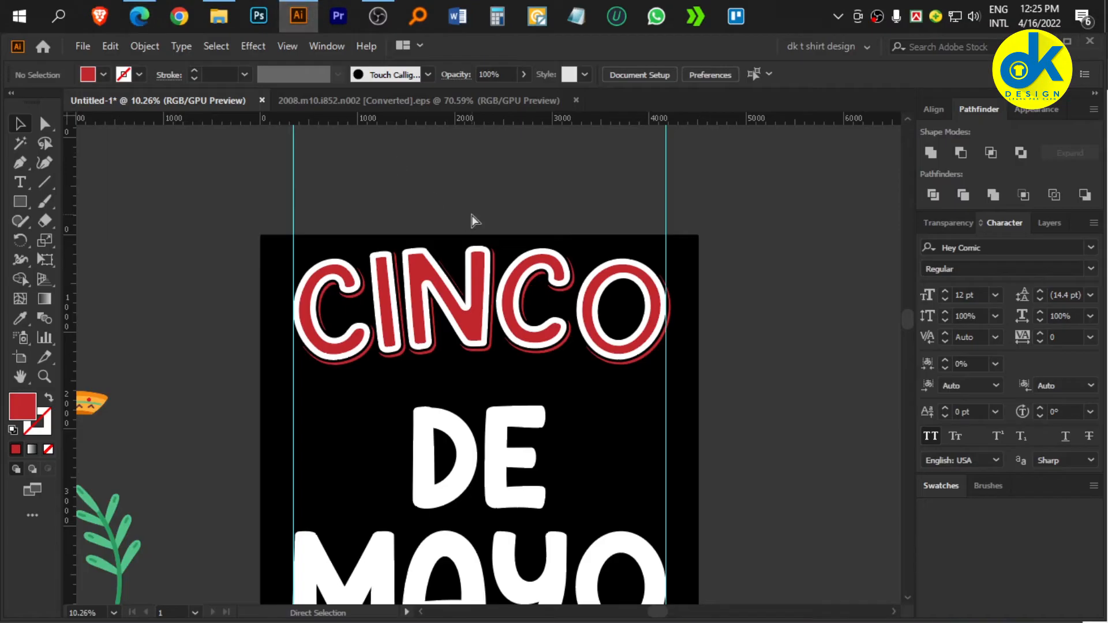
- Paste the T-shirt bundle image and place it beside the artboard, above the sombrero, as a colour reference
key(ctrl+v)
drag(569, 366, 646, 373)
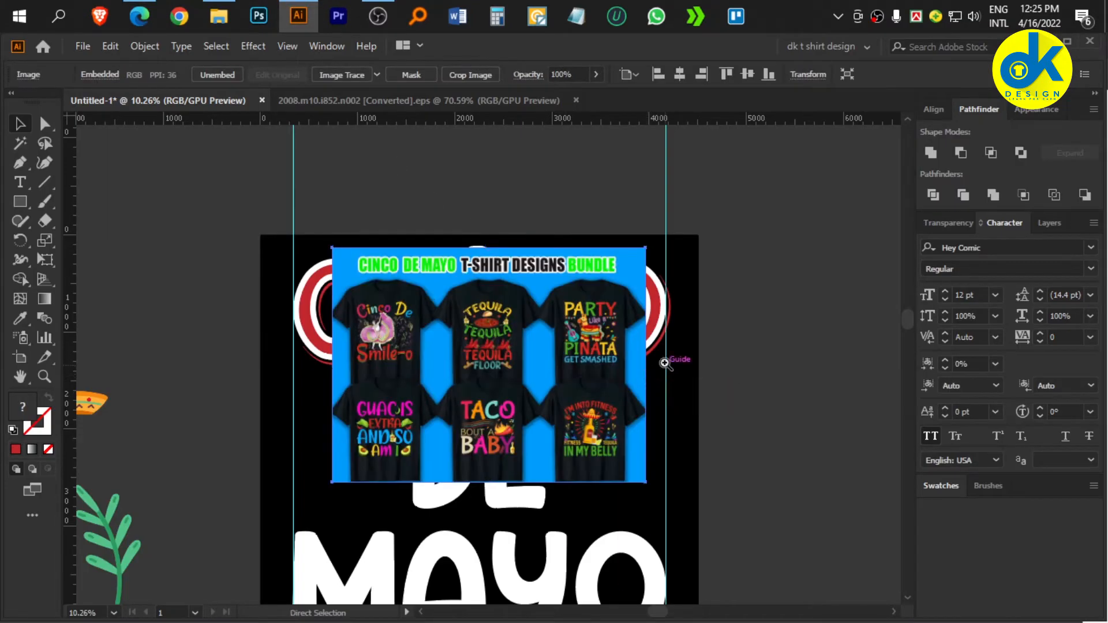
scroll(667, 335, down, 2)
scroll(668, 329, left, 2)
drag(668, 330, 321, 263)
scroll(613, 304, up, 5)
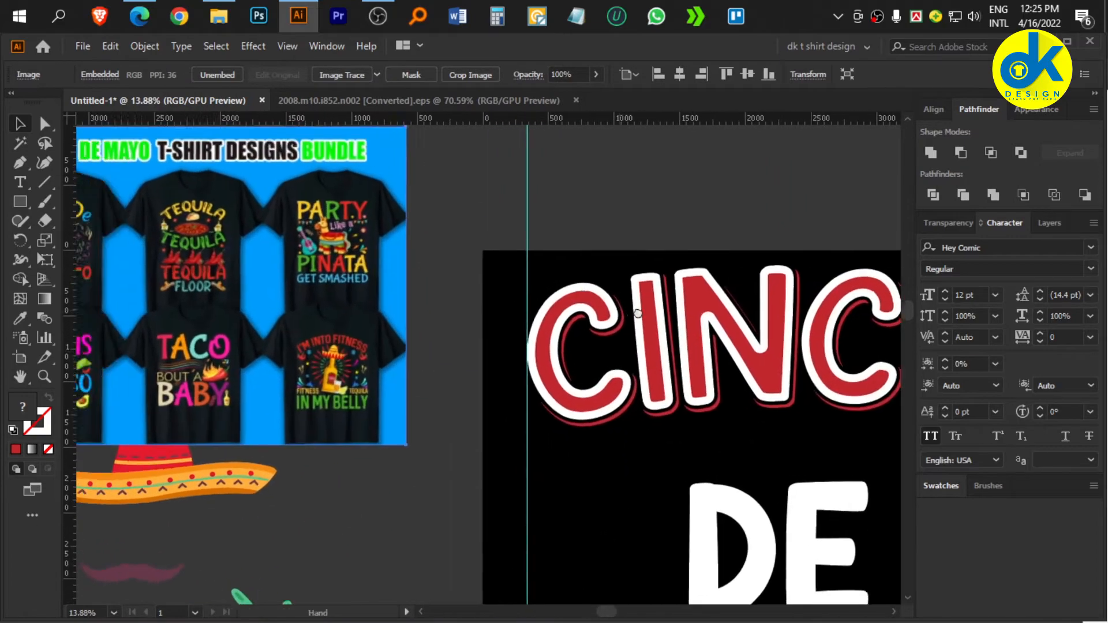
scroll(654, 312, down, 3)
scroll(647, 298, down, 2)
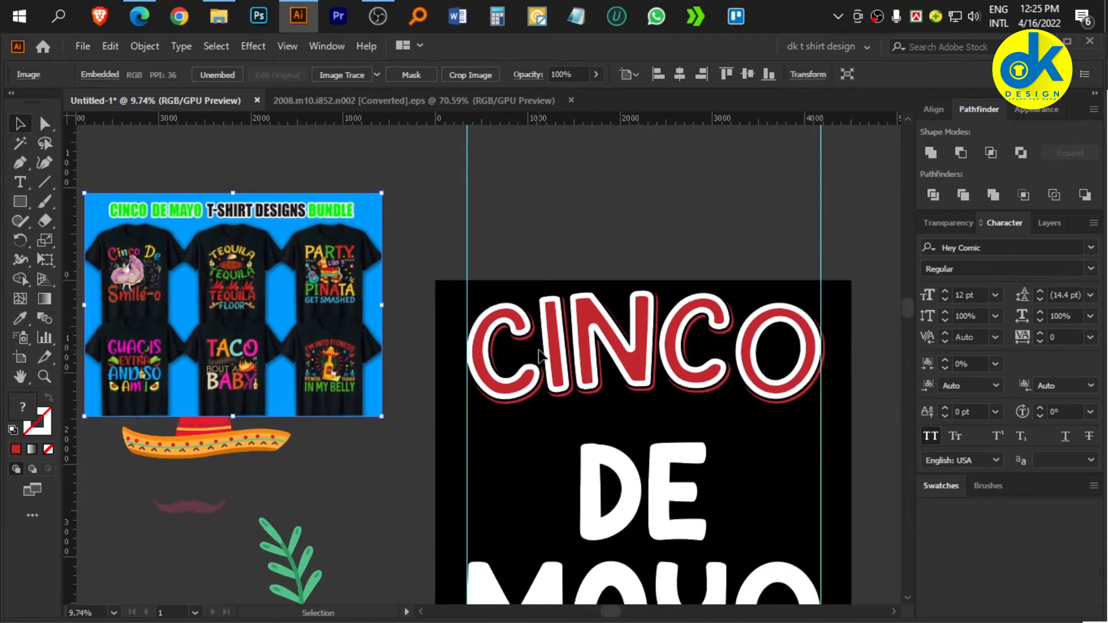
scroll(597, 317, up, 1)
click(576, 214)
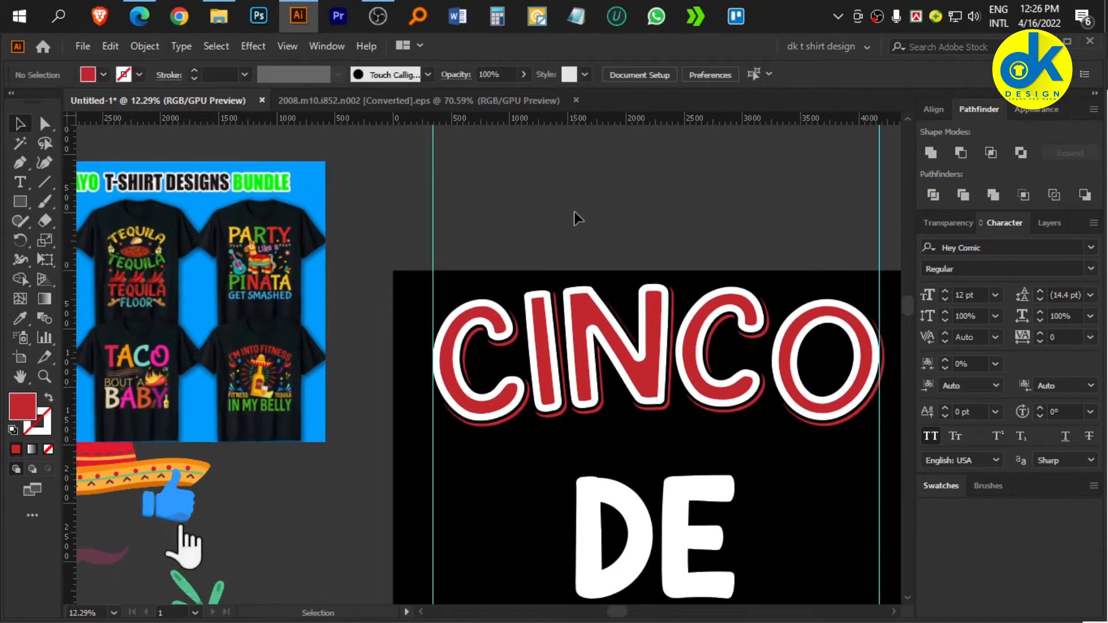
drag(549, 268, 559, 268)
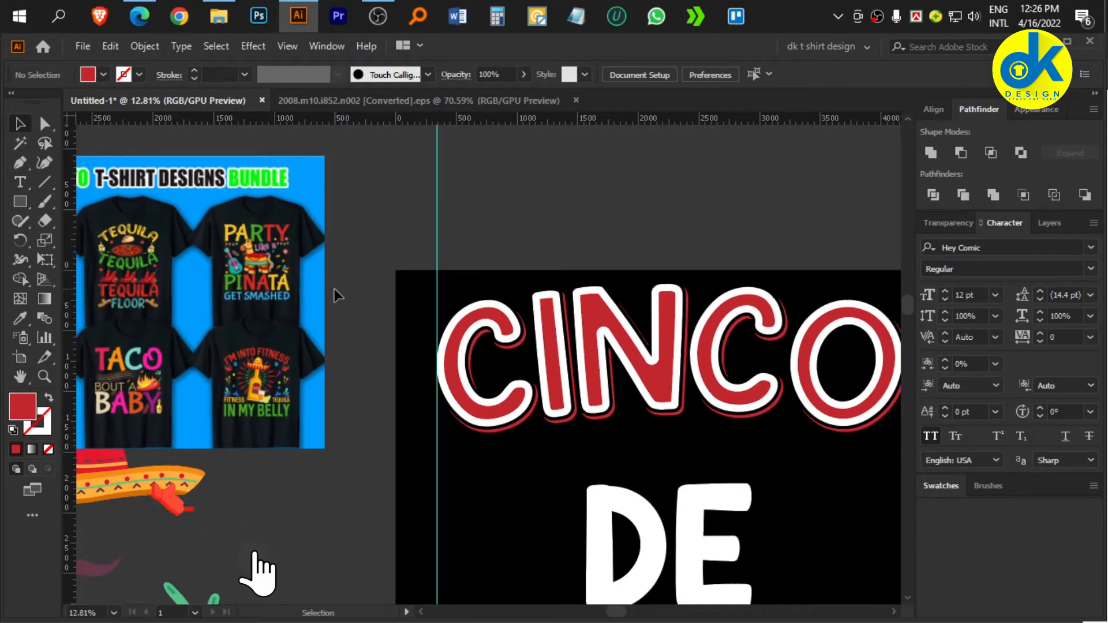
drag(381, 325, 419, 324)
drag(352, 302, 478, 329)
drag(415, 304, 455, 308)
drag(627, 362, 535, 339)
drag(677, 396, 740, 413)
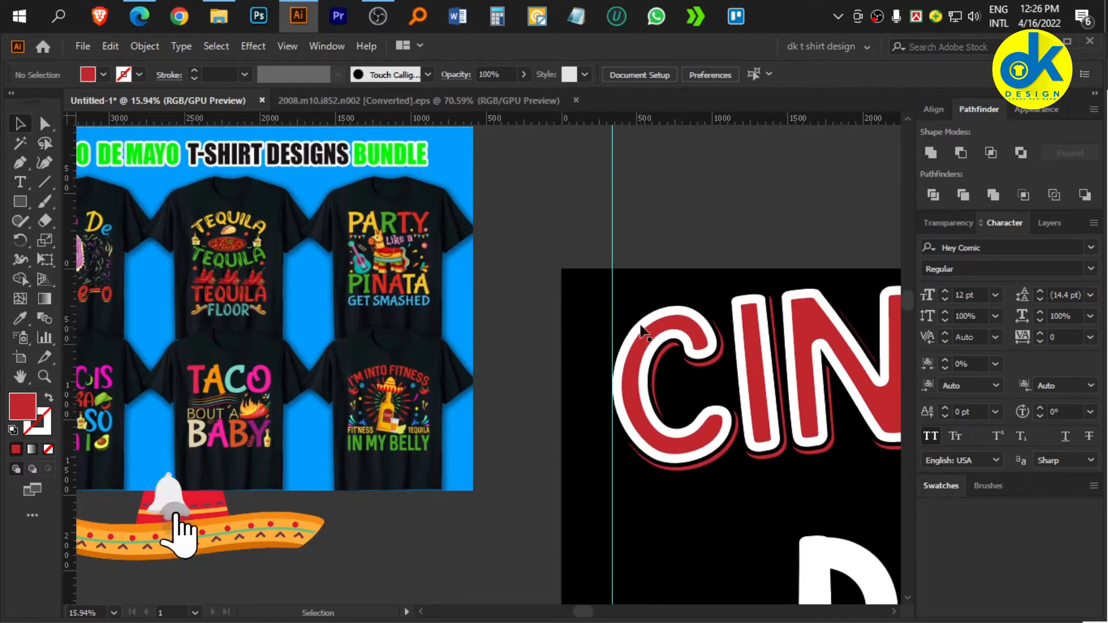
- Isolate the white CINCO lettering and recolour its first C with the pinkish red sampled from the reference "Cinco De" shirt's first letter
double_click(644, 322)
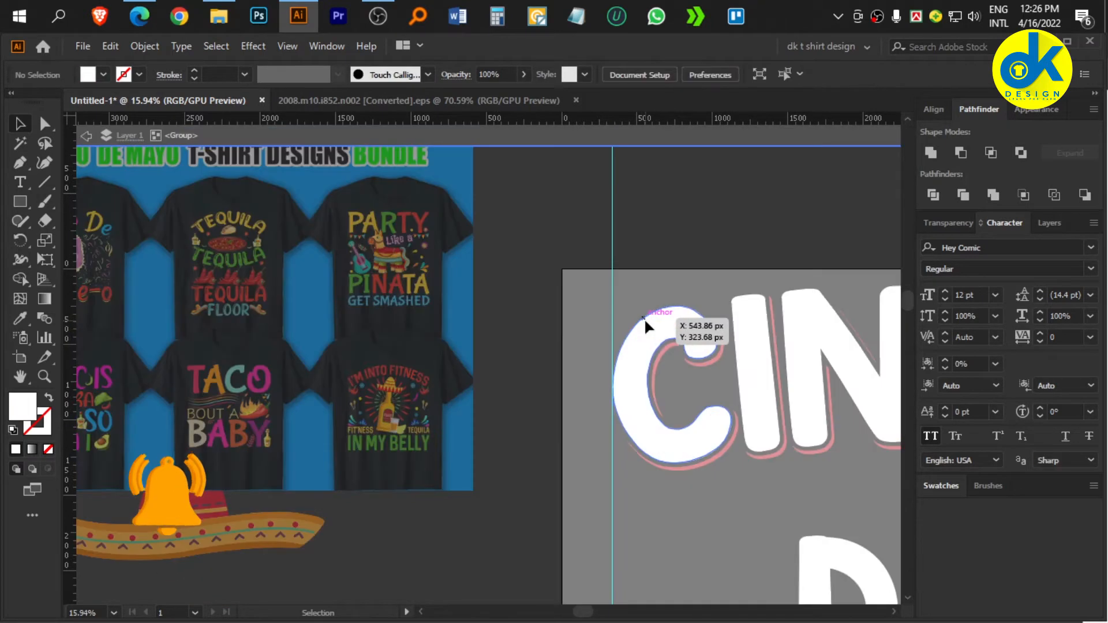
mouse_move(644, 317)
mouse_down()
mouse_move(654, 263)
mouse_move(637, 303)
mouse_up()
key(ctrl+z)
drag(636, 303, 701, 317)
key(i)
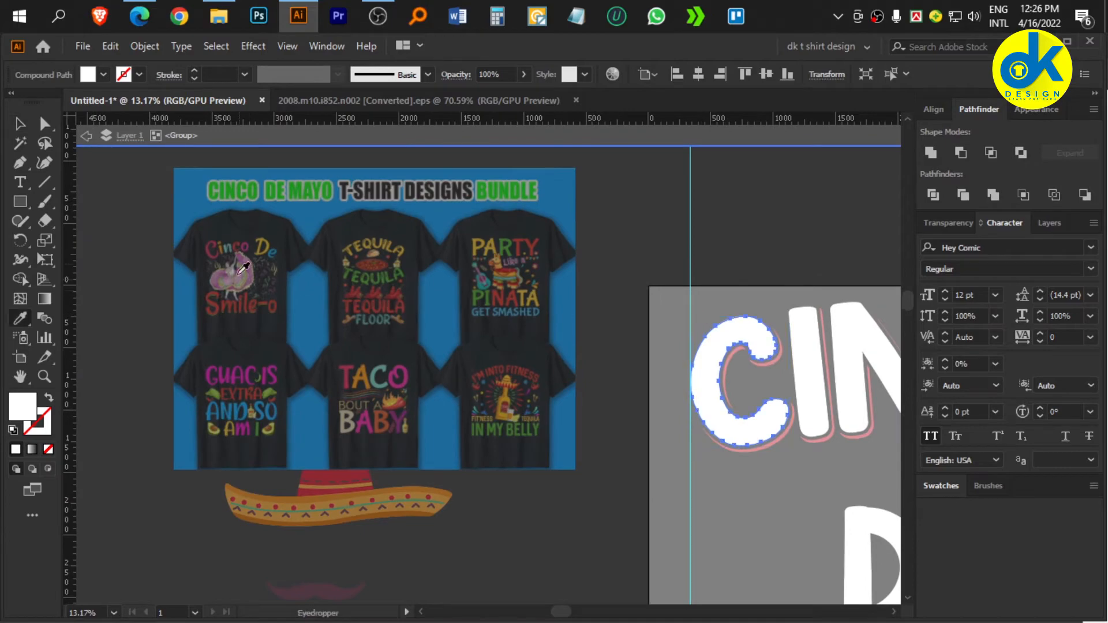
drag(218, 244, 427, 332)
drag(273, 293, 273, 299)
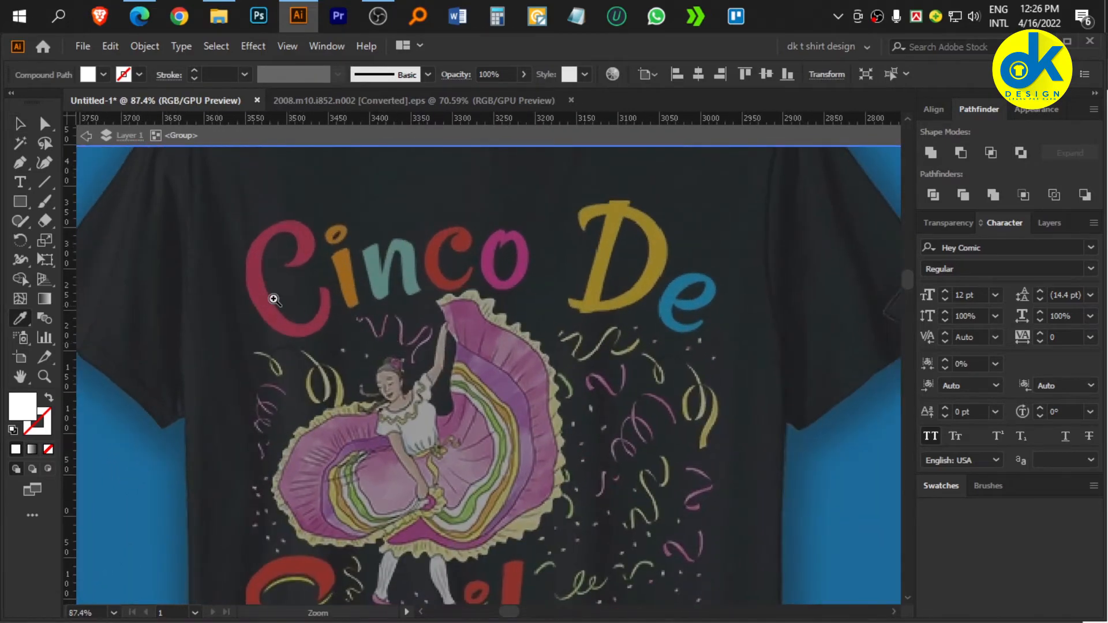
drag(487, 332, 332, 329)
drag(791, 381, 385, 328)
drag(560, 339, 385, 305)
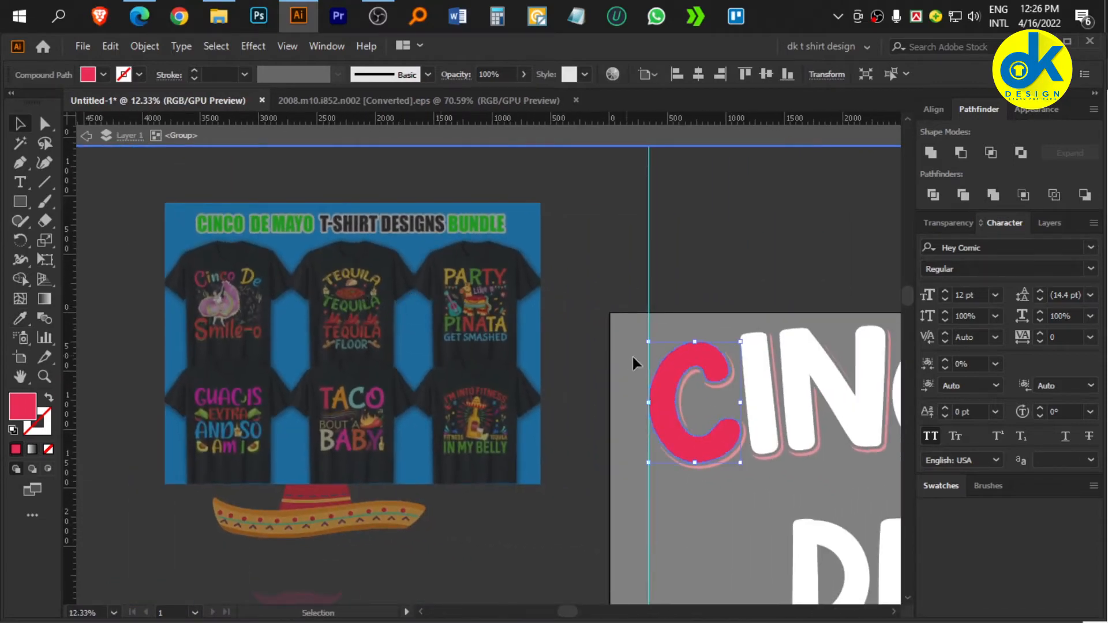
- Recolour the letter I of the white CINCO lettering with the orange sampled from the reference shirt's "i"
click(759, 348)
drag(233, 271, 618, 379)
scroll(534, 381, up, 2)
key(i)
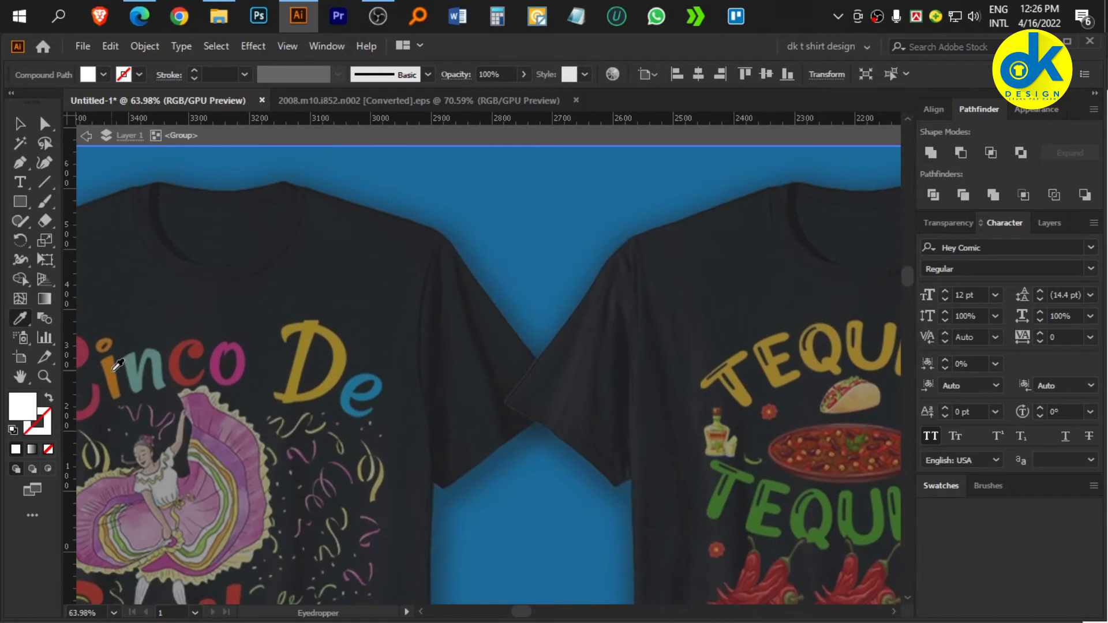
drag(507, 363, 148, 312)
drag(593, 353, 314, 275)
drag(629, 312, 398, 269)
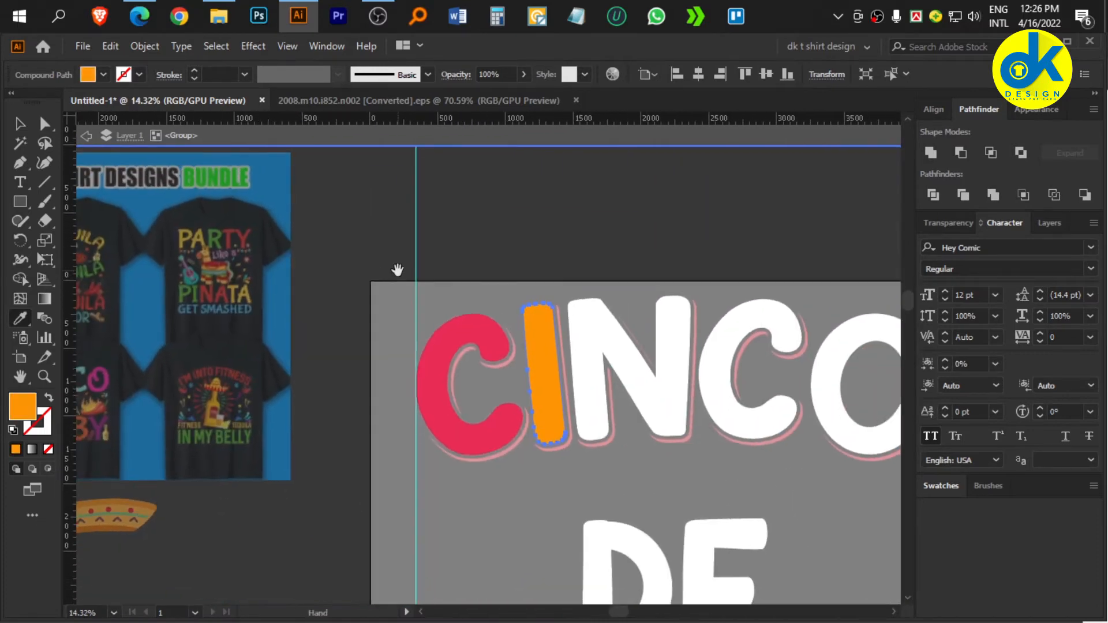
- Recolour the letter N of the white CINCO lettering with the light teal sampled from the reference shirt's "n"
click(681, 370)
drag(680, 369, 644, 366)
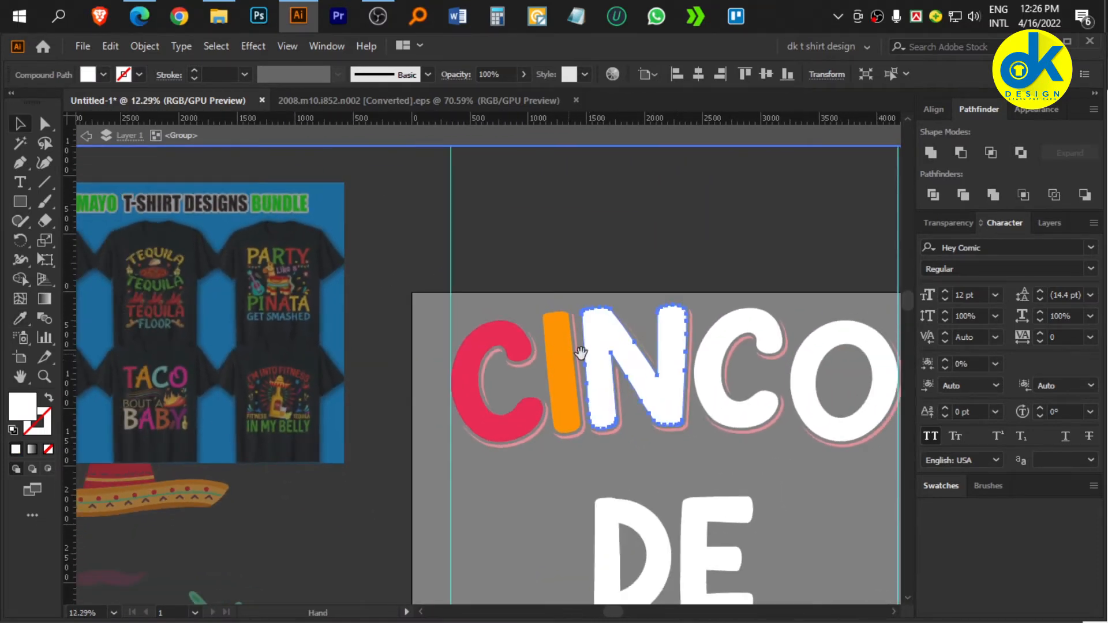
drag(461, 340, 598, 342)
drag(148, 260, 506, 341)
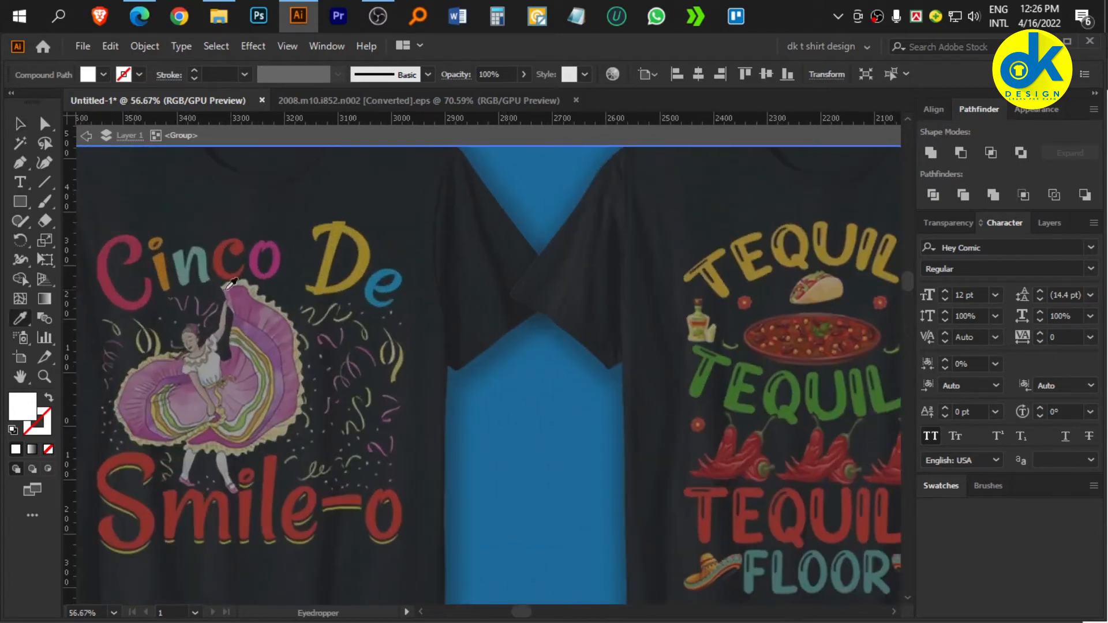
click(185, 272)
drag(499, 289, 275, 256)
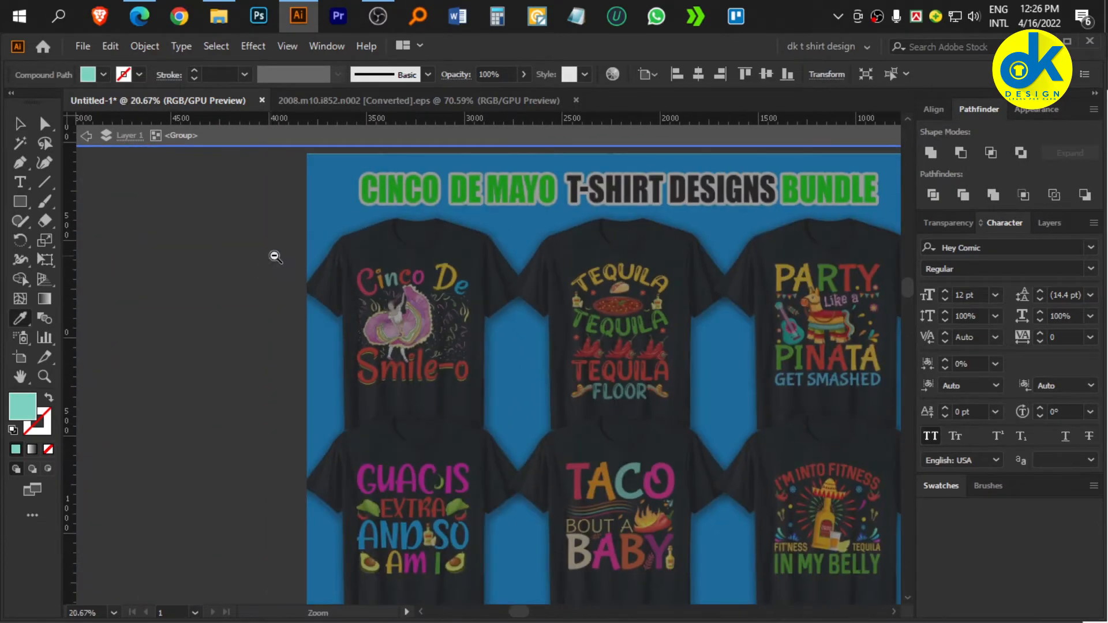
- Recolour the second C of the CINCO lettering with the green sampled from the R of "PARTY" on the reference shirt
drag(592, 282, 306, 263)
drag(626, 289, 507, 296)
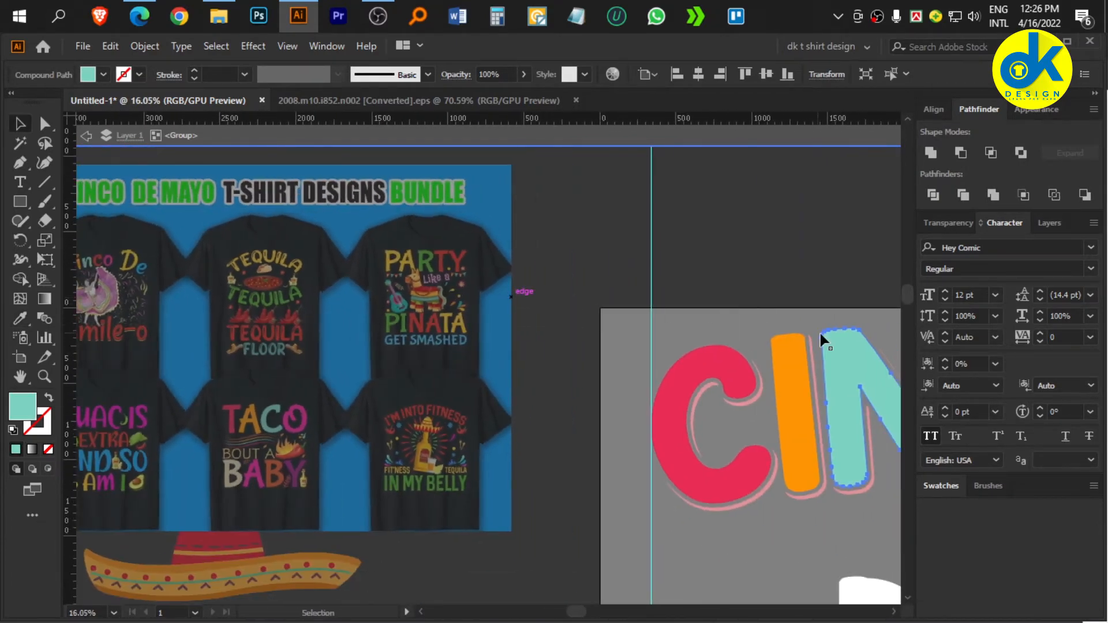
drag(804, 345, 557, 308)
click(748, 374)
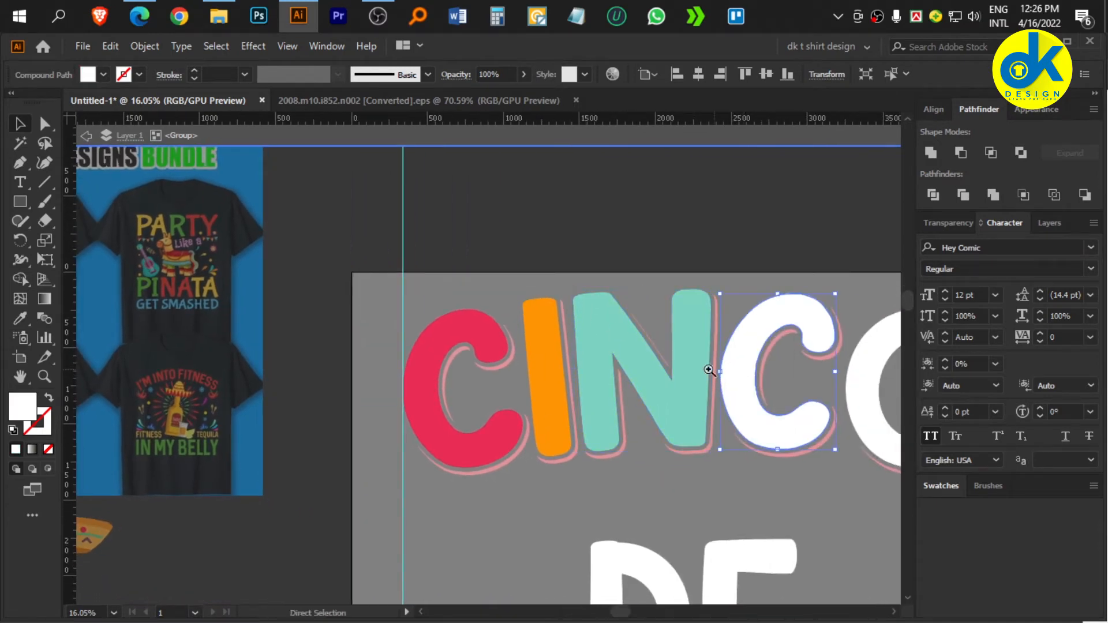
mouse_move(548, 358)
mouse_down()
mouse_move(470, 346)
mouse_move(547, 345)
mouse_up()
drag(260, 237, 499, 301)
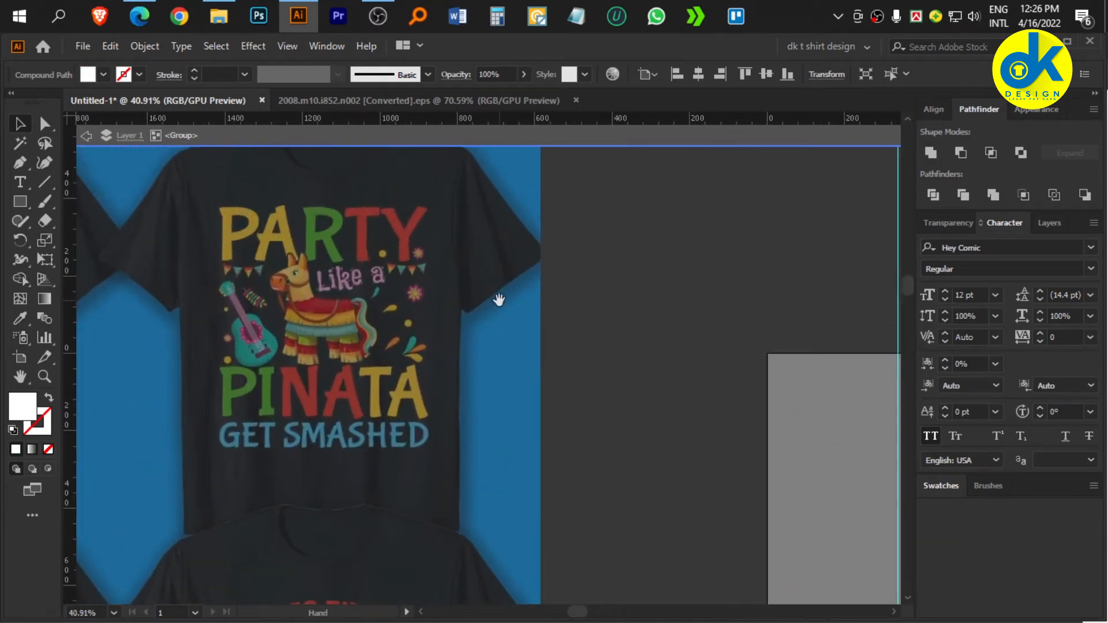
click(329, 236)
drag(543, 288, 289, 260)
drag(693, 315, 435, 294)
drag(575, 290, 534, 297)
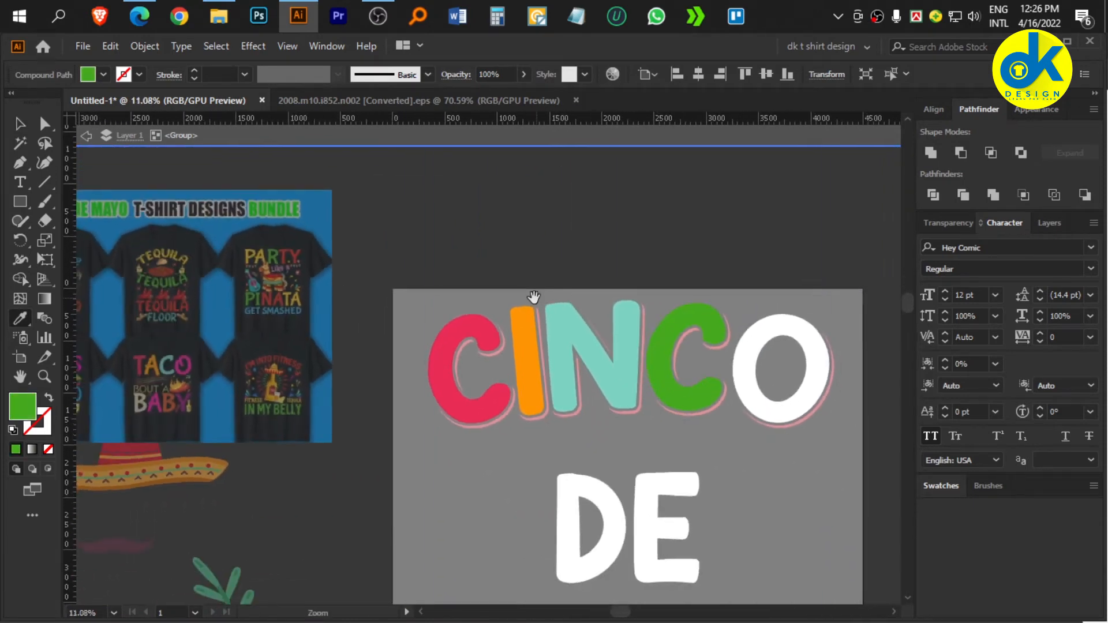
- Recolour the final O of the CINCO lettering with a bright blue sampled from the reference image and leave the isolated group
key(v)
click(739, 332)
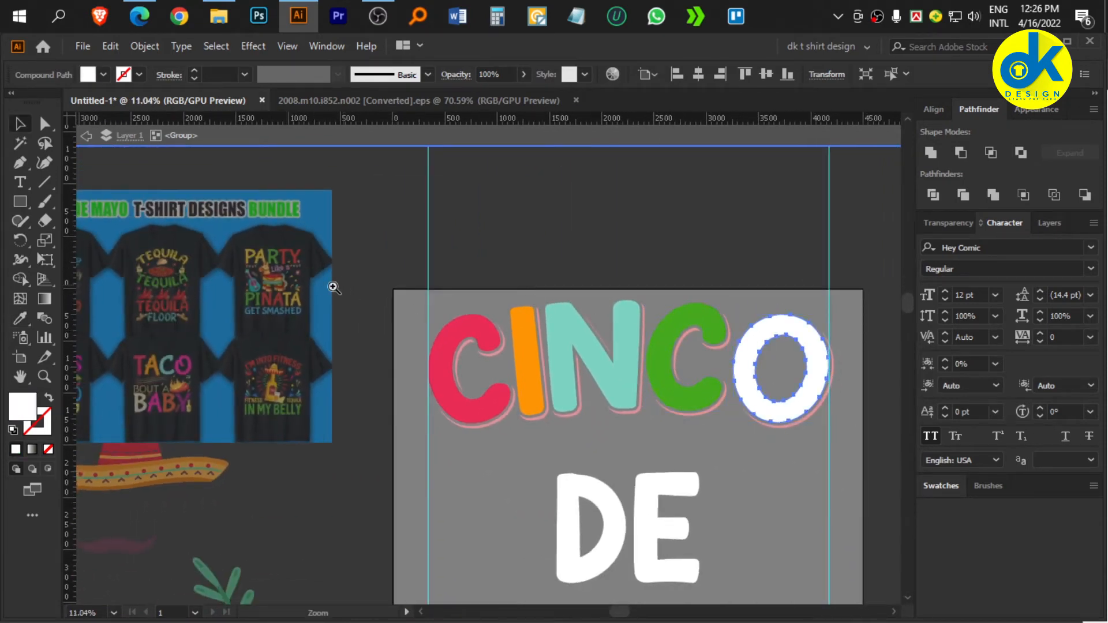
drag(333, 287, 285, 295)
drag(285, 296, 375, 297)
drag(252, 373, 381, 420)
click(178, 366)
drag(438, 399, 374, 398)
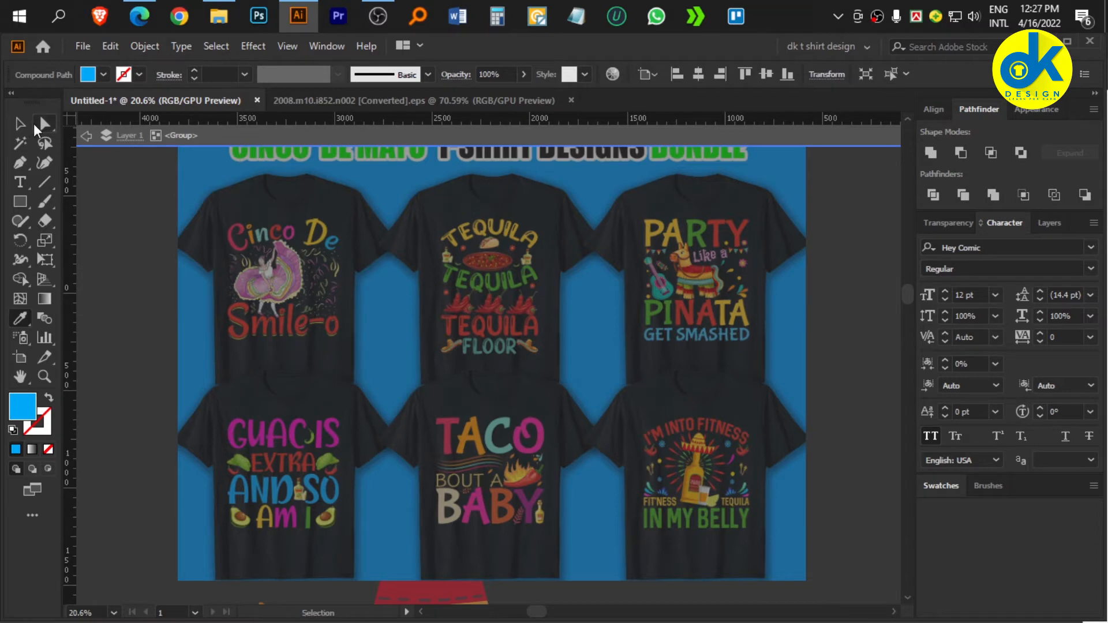
double_click(101, 222)
- Change the fill of the red inner lettering inside CINCO to white
drag(450, 253, 329, 254)
drag(534, 272, 161, 245)
drag(498, 301, 511, 231)
click(507, 333)
key(ctrl+z)
click(94, 82)
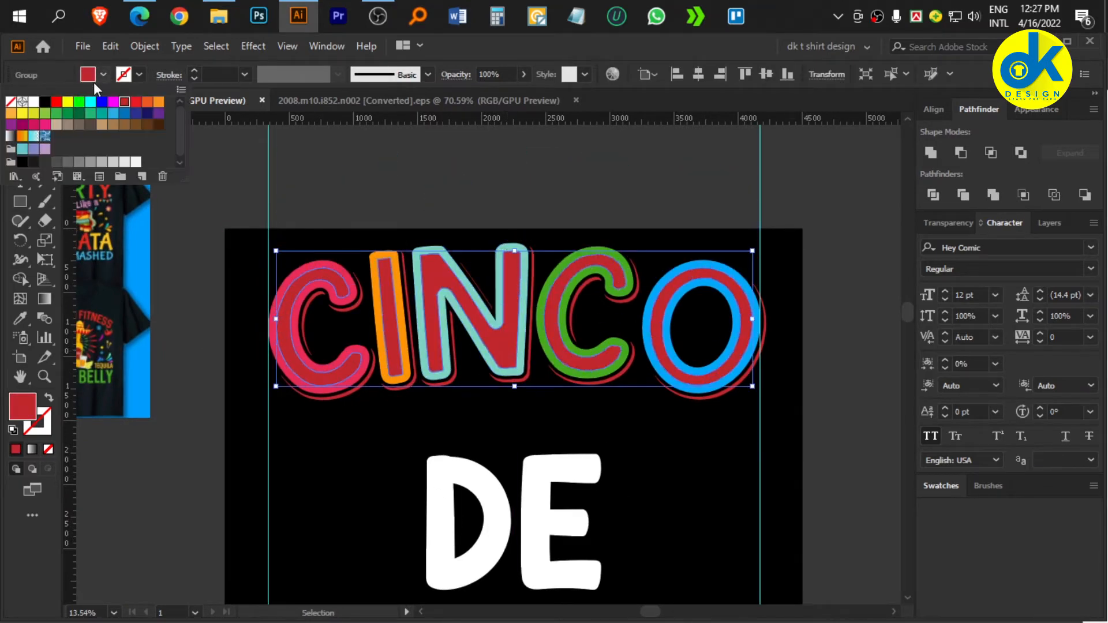
click(33, 108)
click(423, 195)
- Set the opacity of the white inner lettering inside CINCO to 50%
key(ctrl+space)
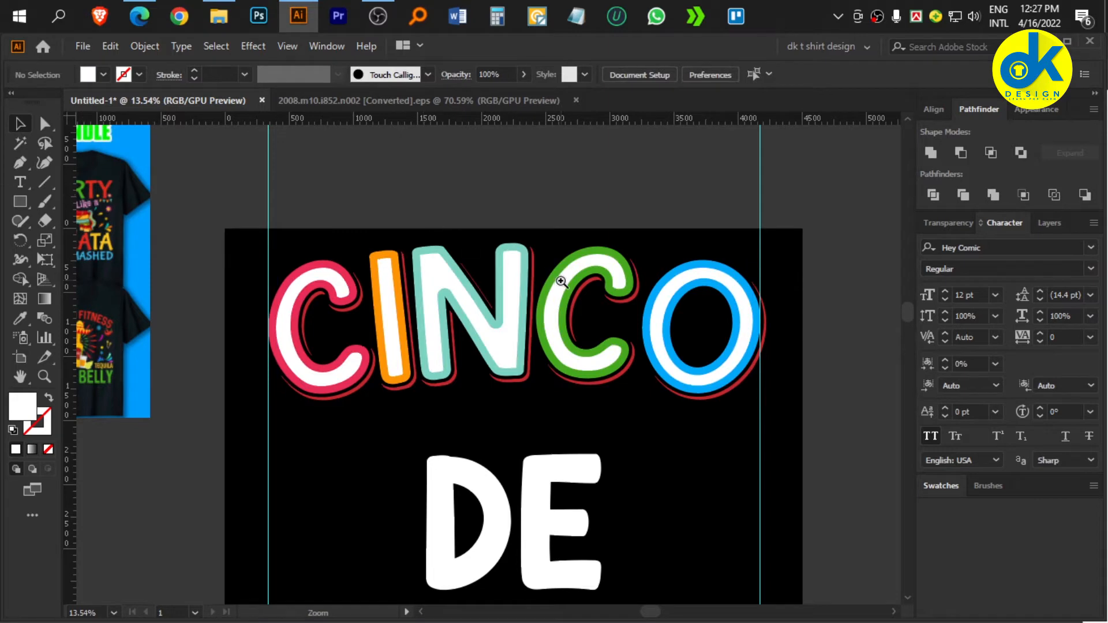
click(475, 291)
click(525, 319)
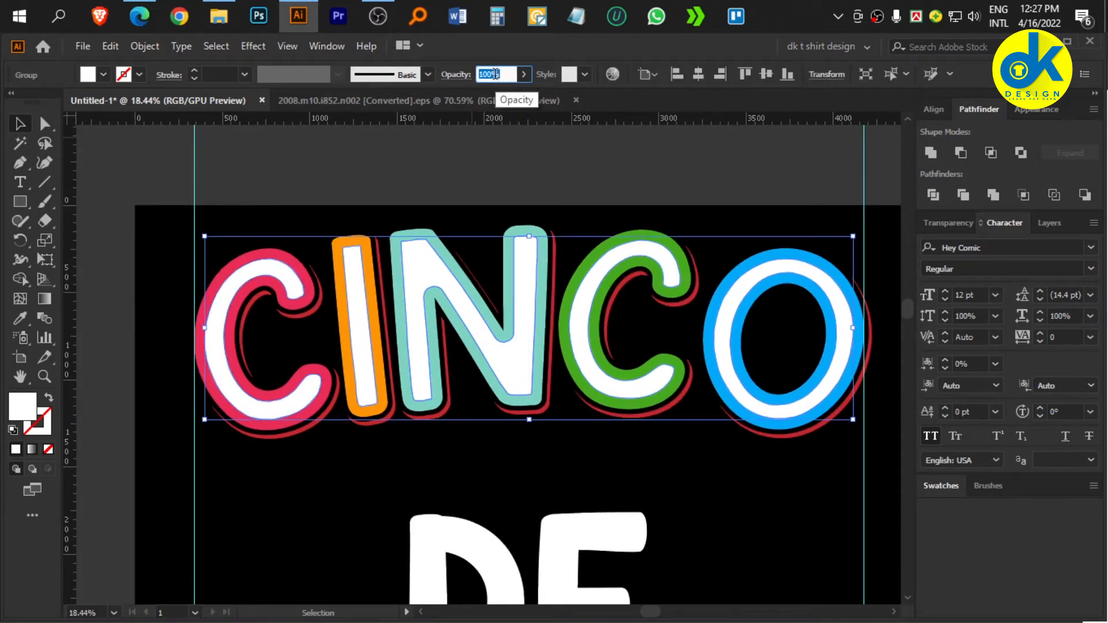
text(50)
key(Return)
- Isolate the CINCO lettering and recolour its second C with the pink sampled from "Like a" on the reference PARTY shirt
ctrl+alt+click(426, 285)
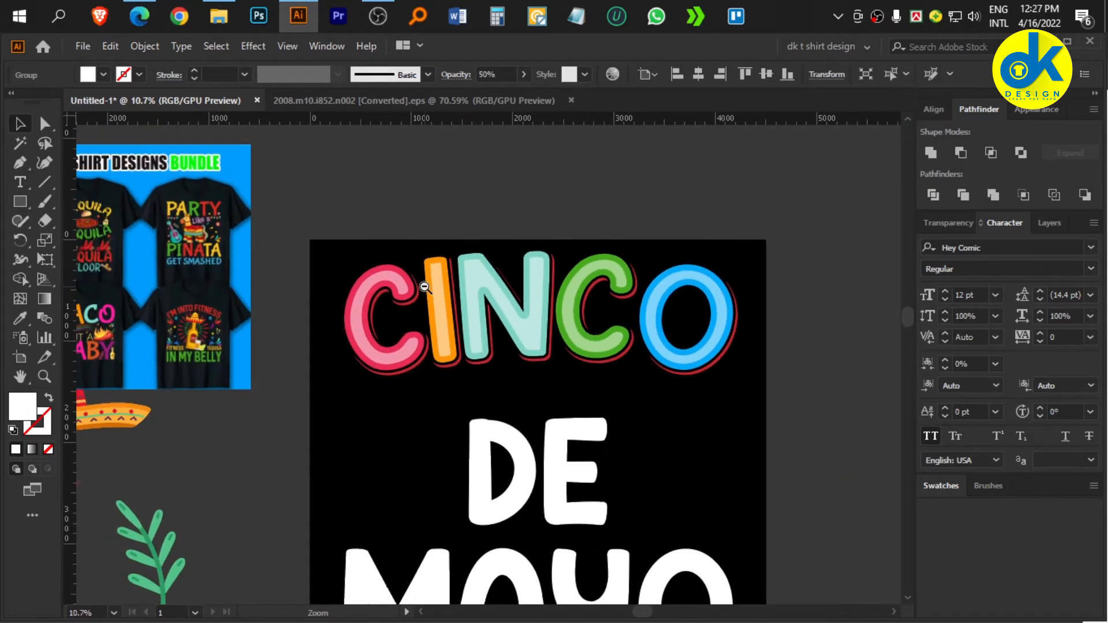
drag(425, 287, 459, 295)
mouse_move(569, 311)
mouse_down()
mouse_move(639, 328)
mouse_move(557, 306)
mouse_up()
double_click(598, 299)
click(600, 300)
drag(312, 312, 602, 352)
drag(413, 295, 486, 326)
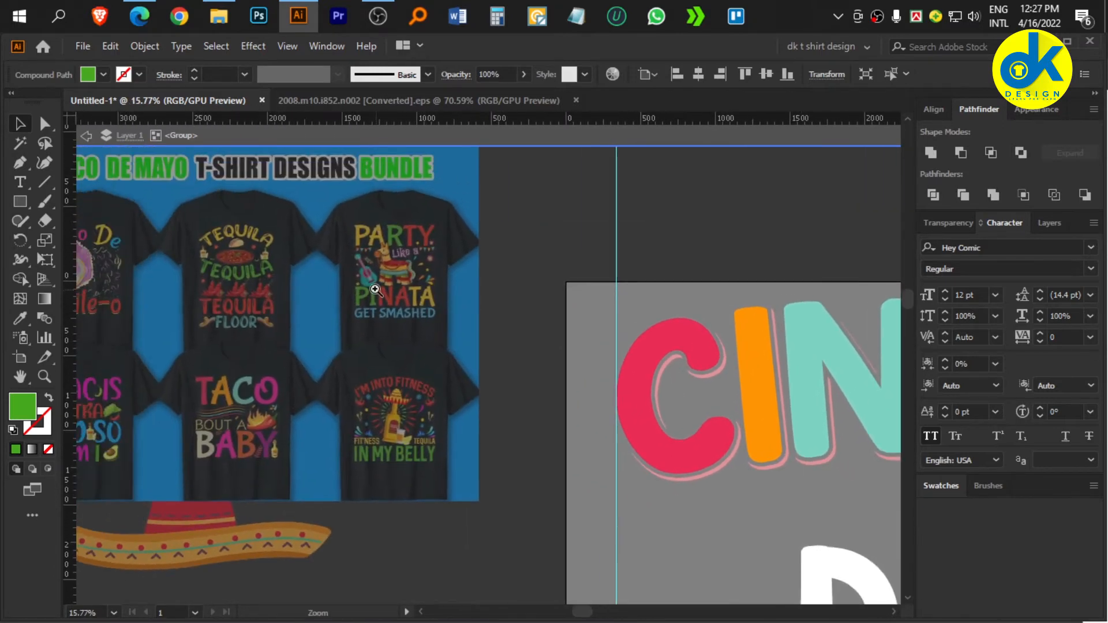
drag(376, 291, 412, 297)
drag(433, 297, 616, 379)
drag(562, 354, 746, 368)
key(i)
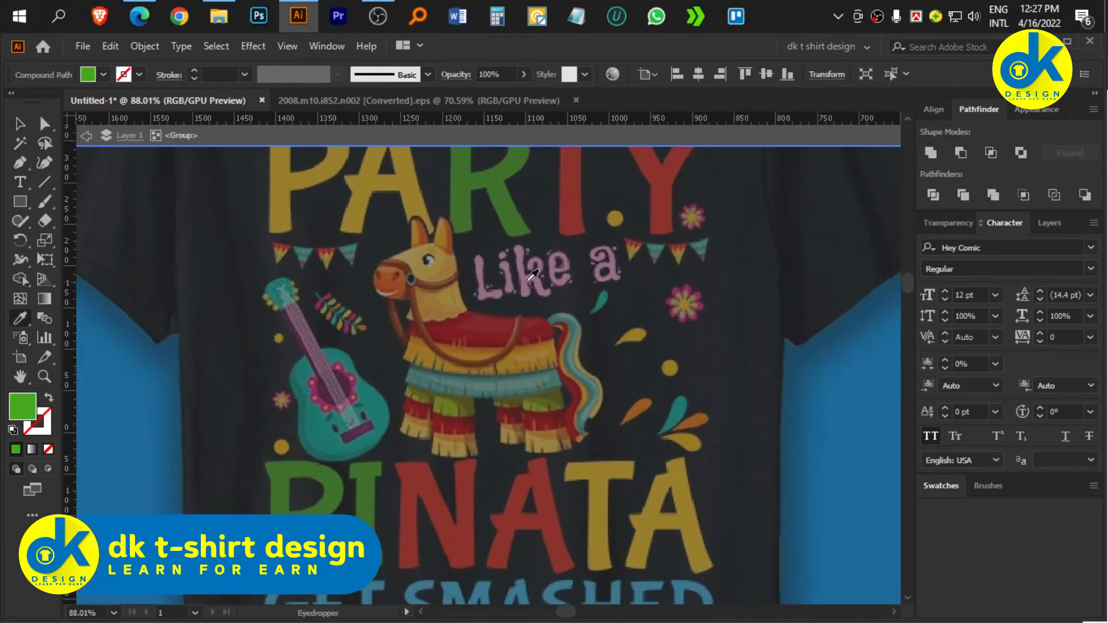
click(531, 283)
drag(531, 282, 500, 312)
drag(668, 348, 225, 242)
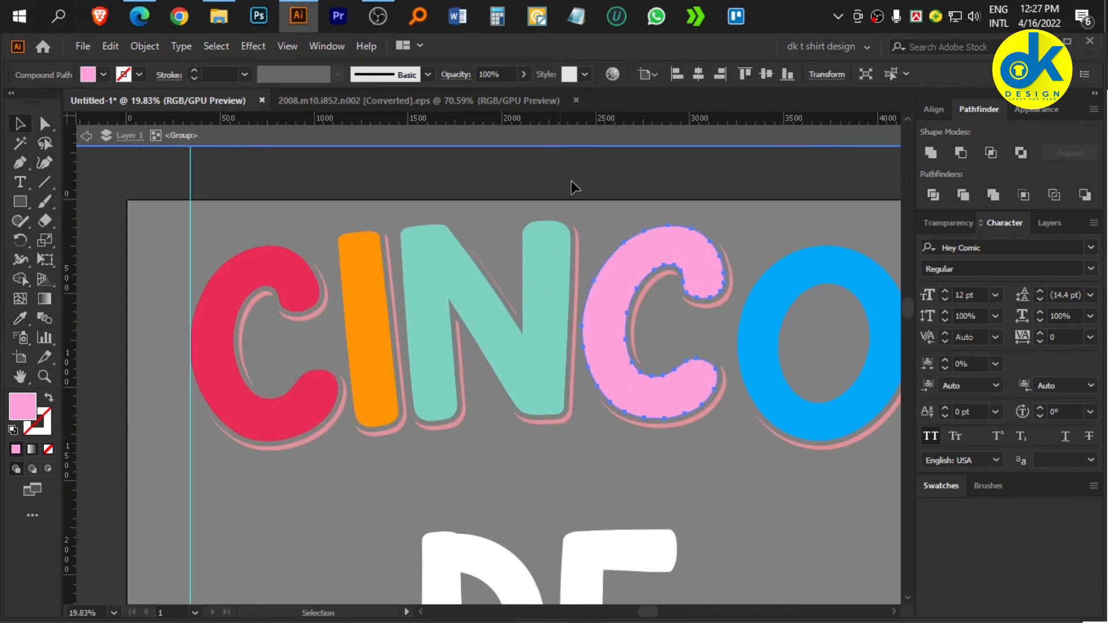
click(570, 143)
- Set the opacity of the white inner lettering inside CINCO to 70%
drag(623, 216, 611, 263)
drag(608, 327, 479, 341)
drag(550, 363, 522, 275)
click(522, 273)
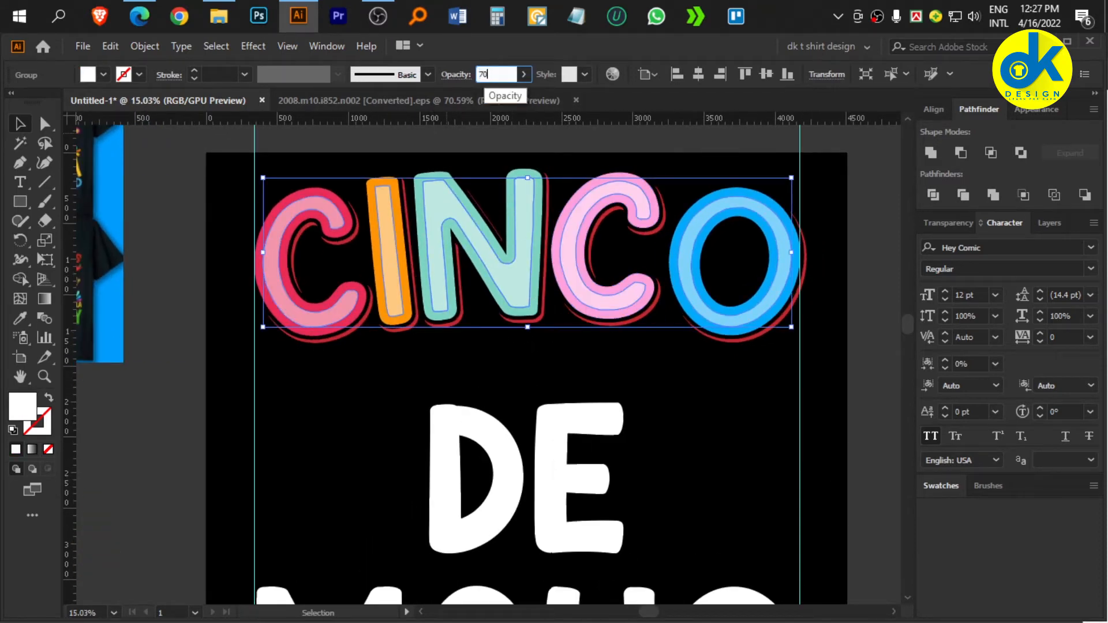
key(Return)
scroll(527, 366, down, 3)
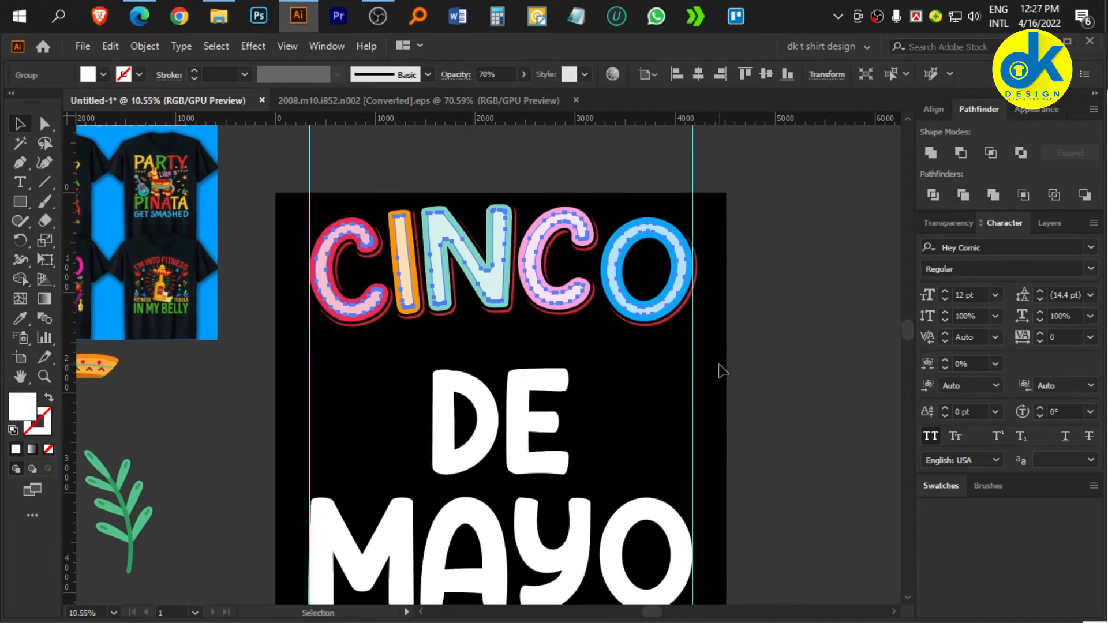
click(720, 367)
- Offset the white DE lettering outward by 30 px with round joins and unite the offset paths into solid letter shapes
drag(572, 335, 523, 390)
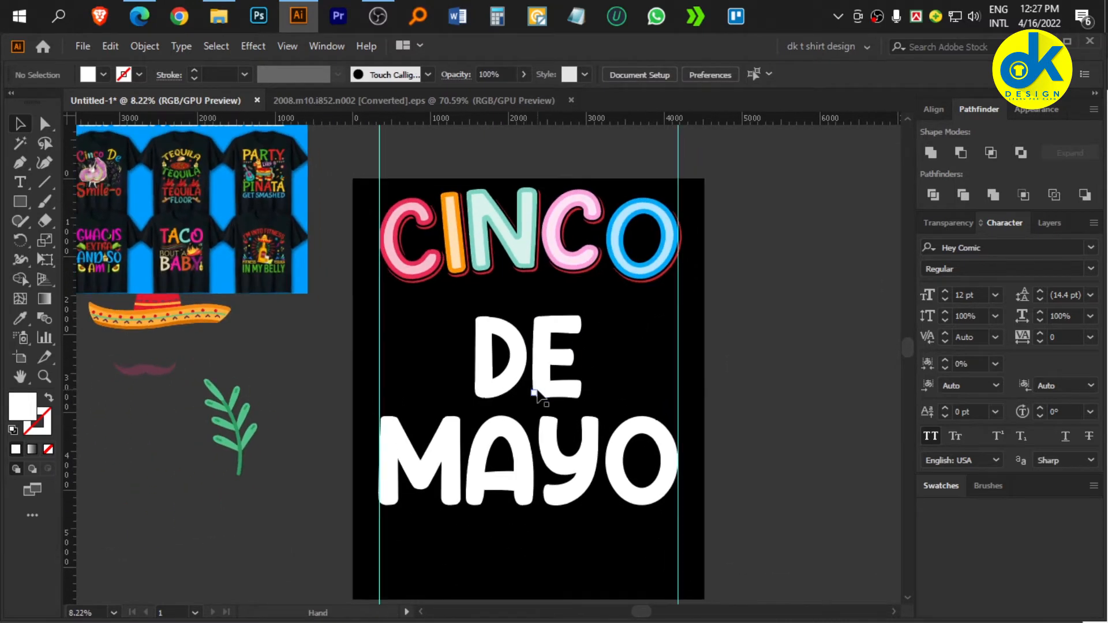
scroll(538, 394, up, 2)
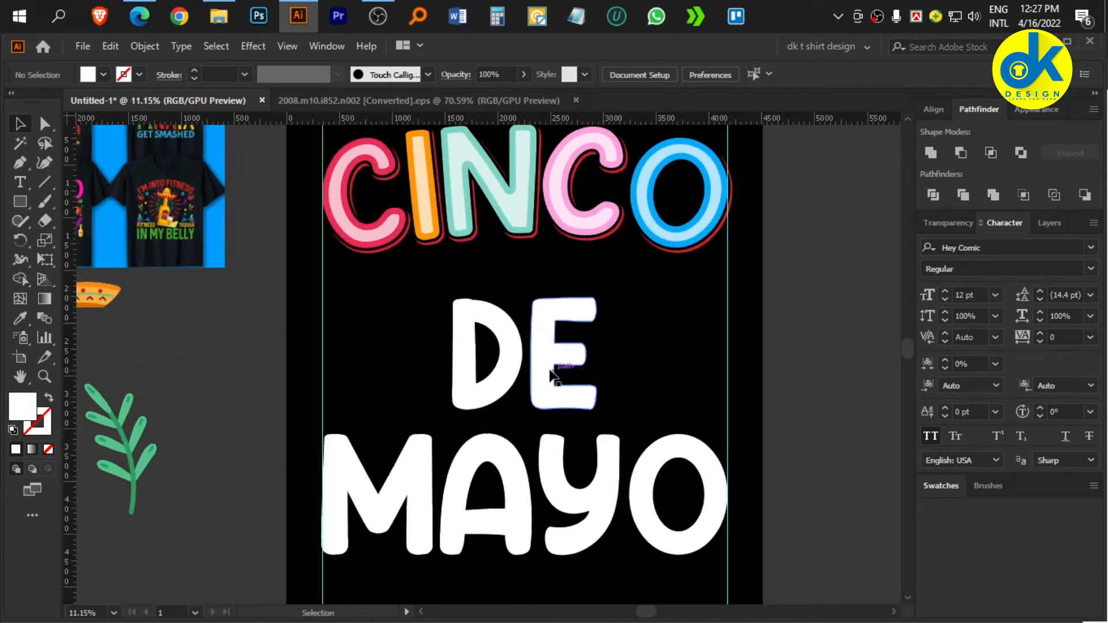
click(583, 381)
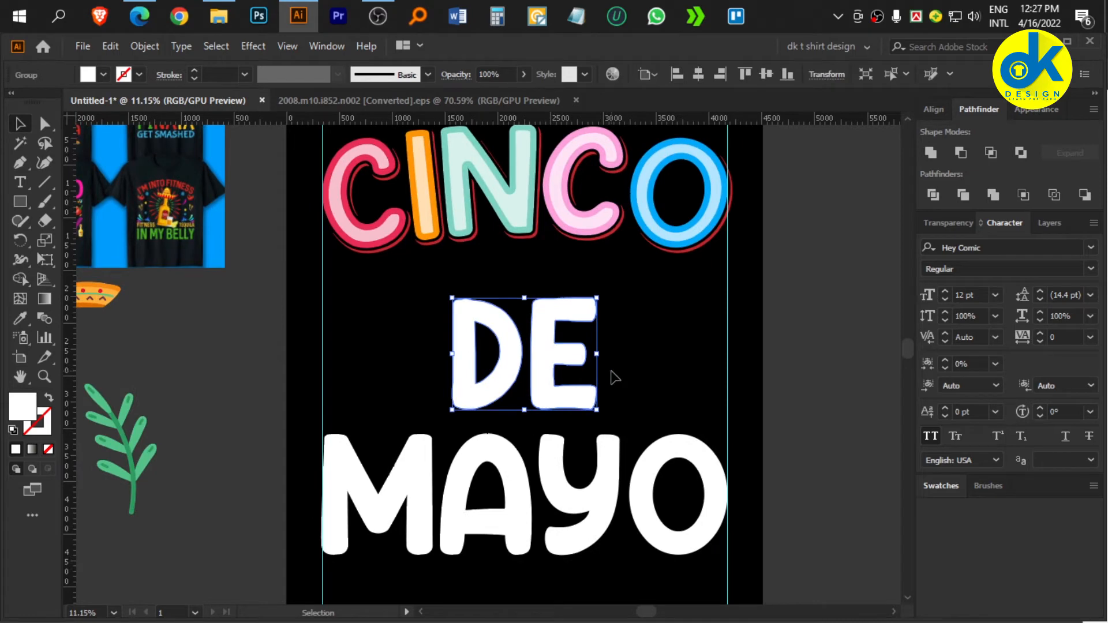
key(ctrl+alt+o)
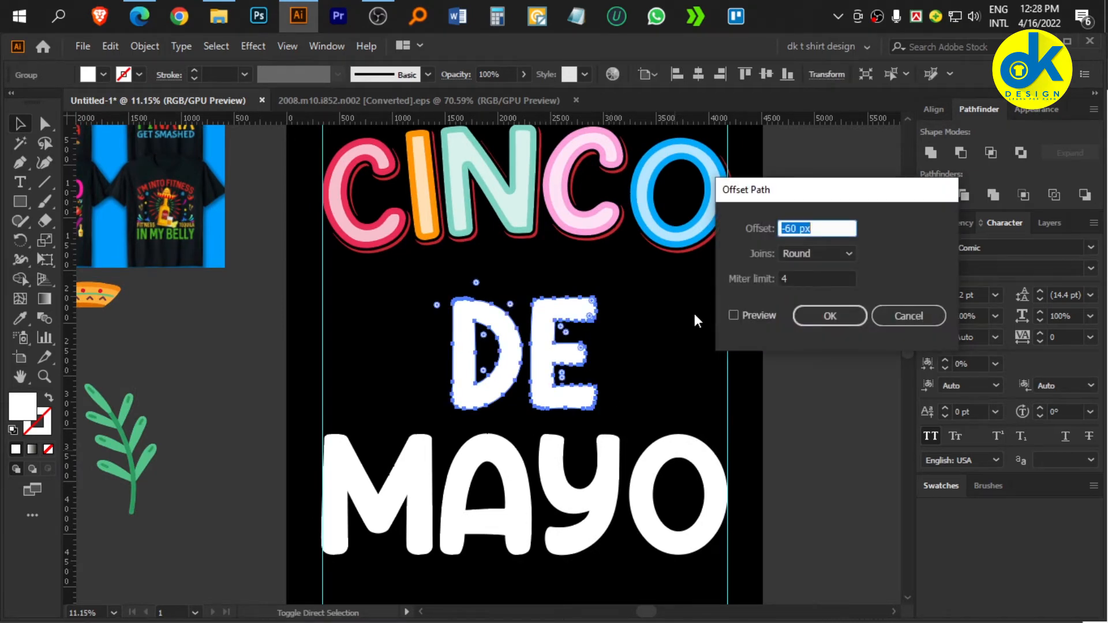
text(20)
key(Return)
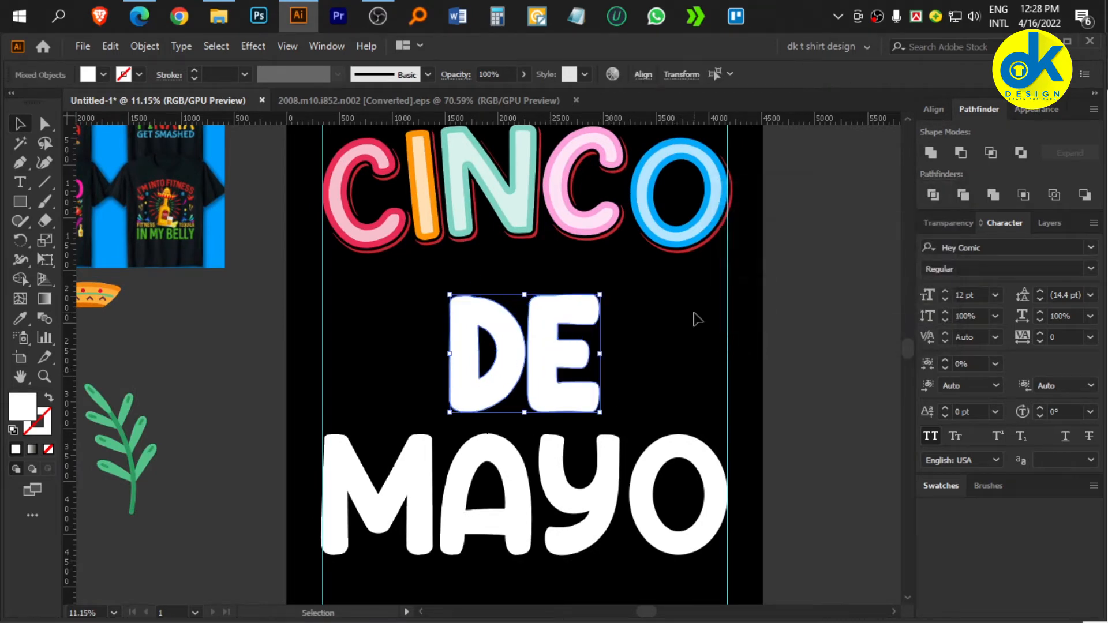
click(993, 195)
click(936, 152)
click(652, 330)
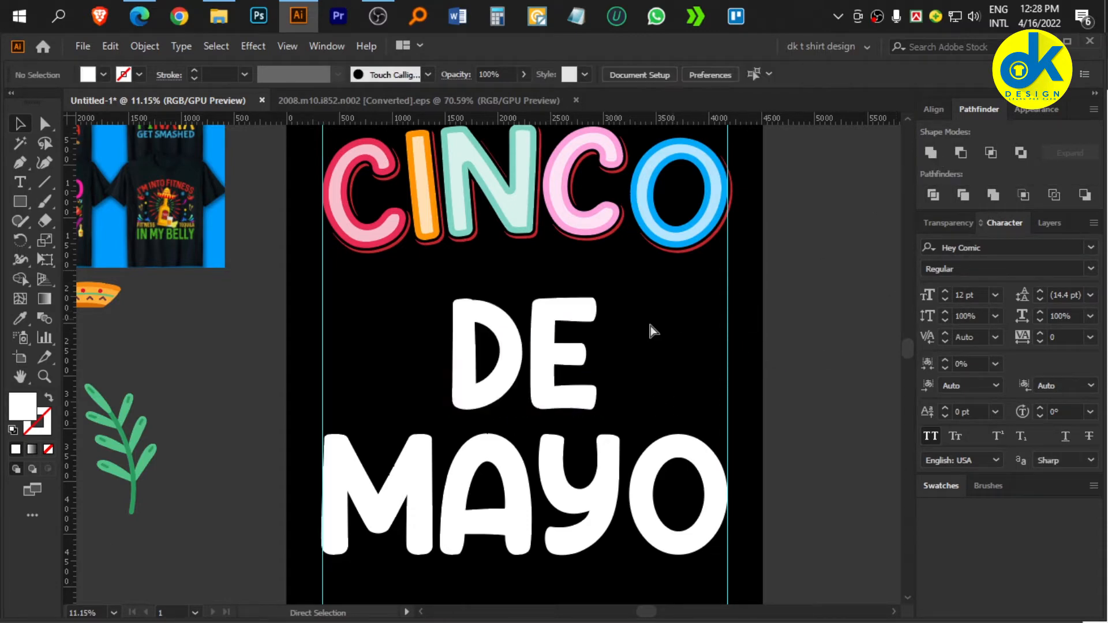
- Fill the offset DE shape with the pinkish red sampled from CINCO's first C and place it behind the white letters
click(565, 345)
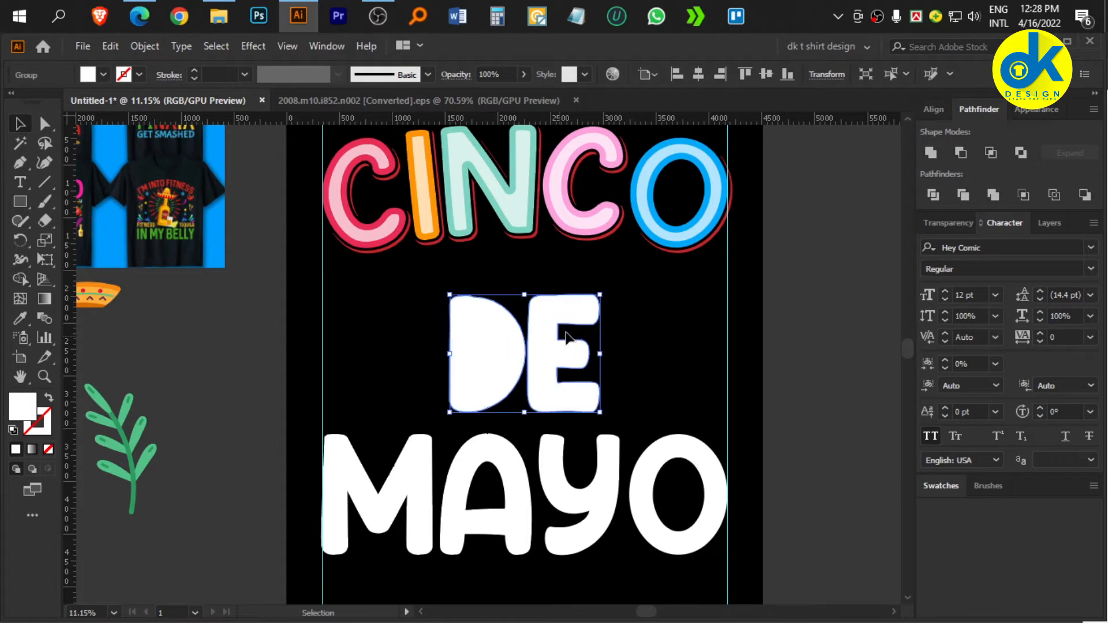
scroll(565, 335, up, 3)
key(i)
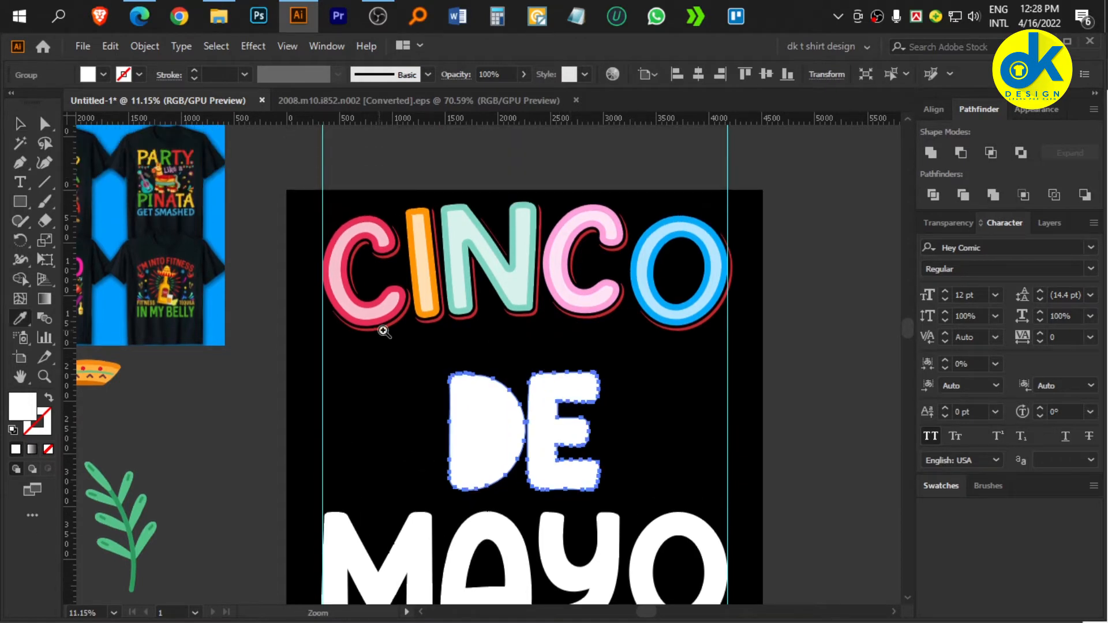
drag(384, 331, 445, 309)
click(426, 287)
scroll(531, 340, down, 3)
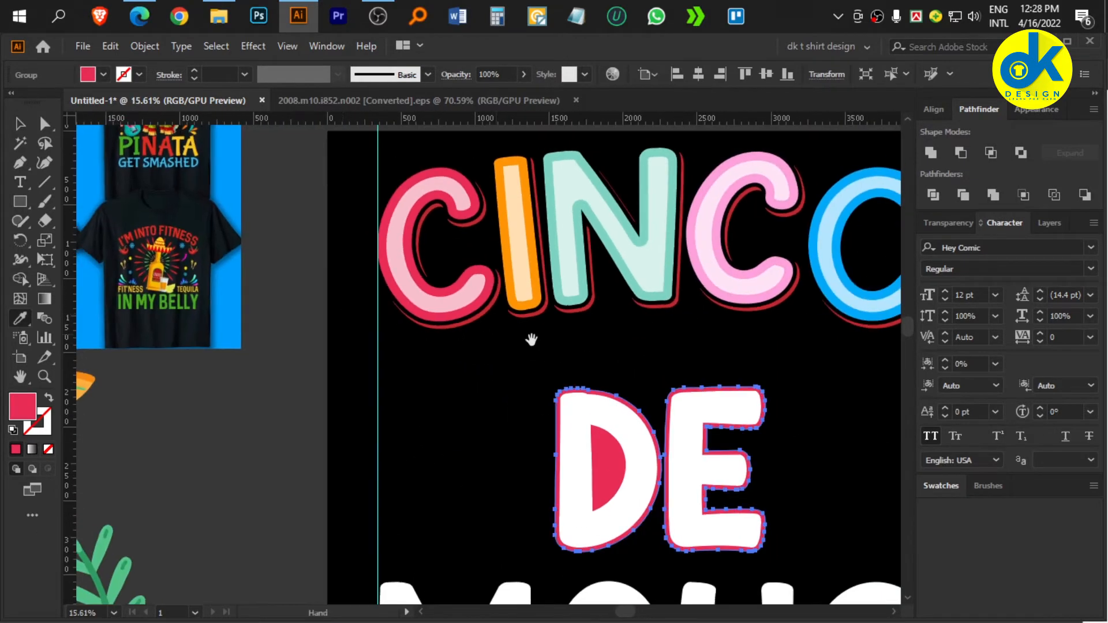
drag(531, 340, 409, 317)
key(v)
scroll(747, 425, down, 2)
click(748, 426)
- Shift the pinkish red DE shape slightly down and to the right of the white letters with three nudges in each direction
scroll(741, 553, up, 3)
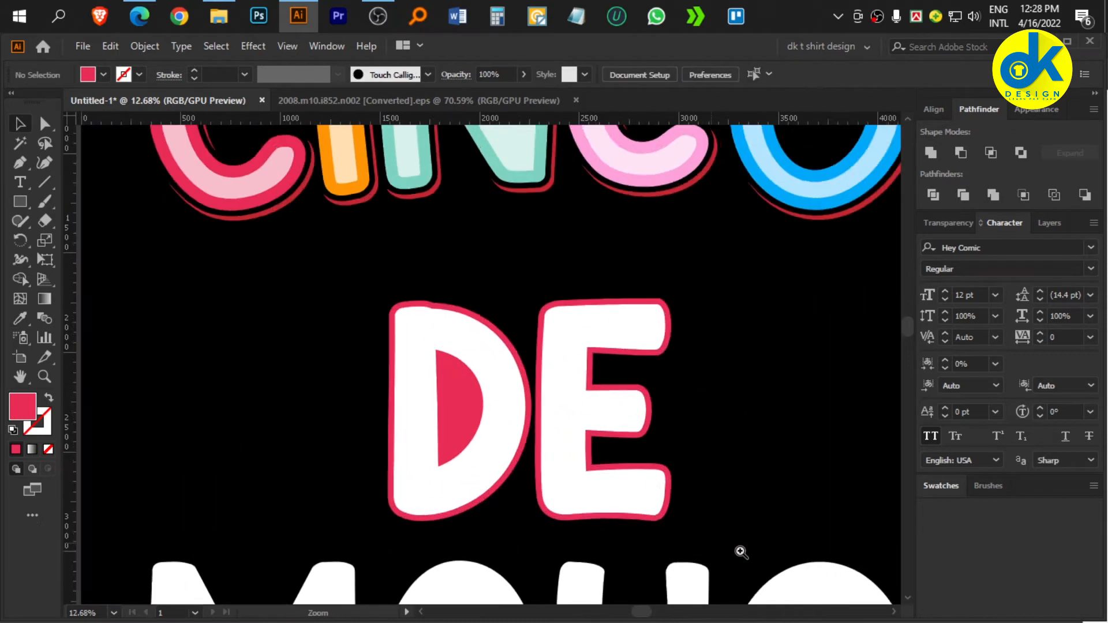
scroll(741, 552, up, 4)
click(629, 471)
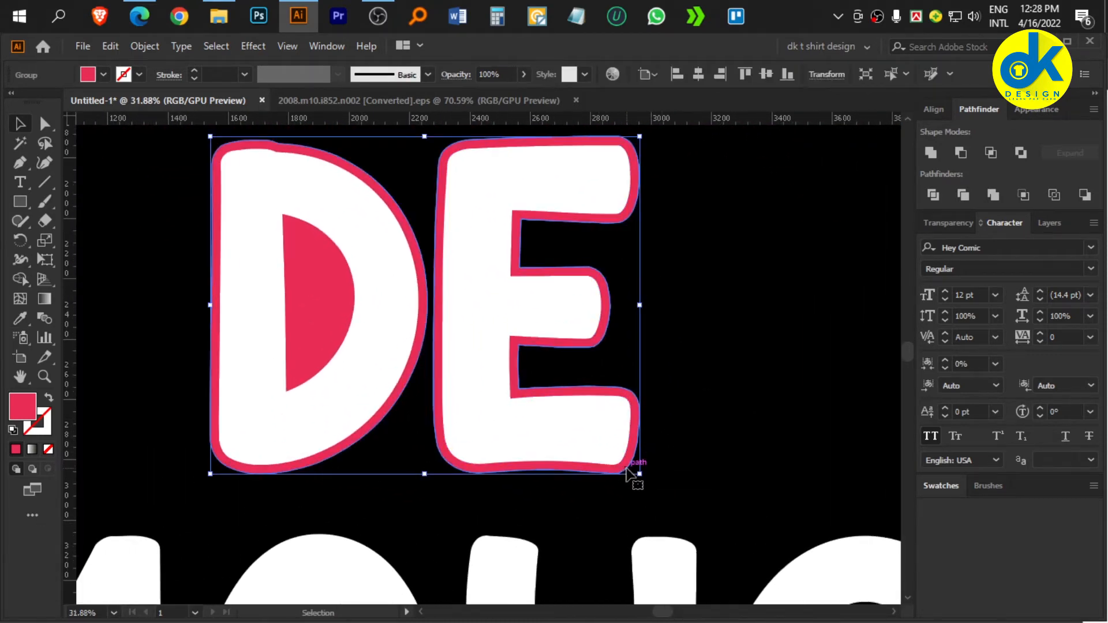
key(Down)
key(Down)
key(Down)
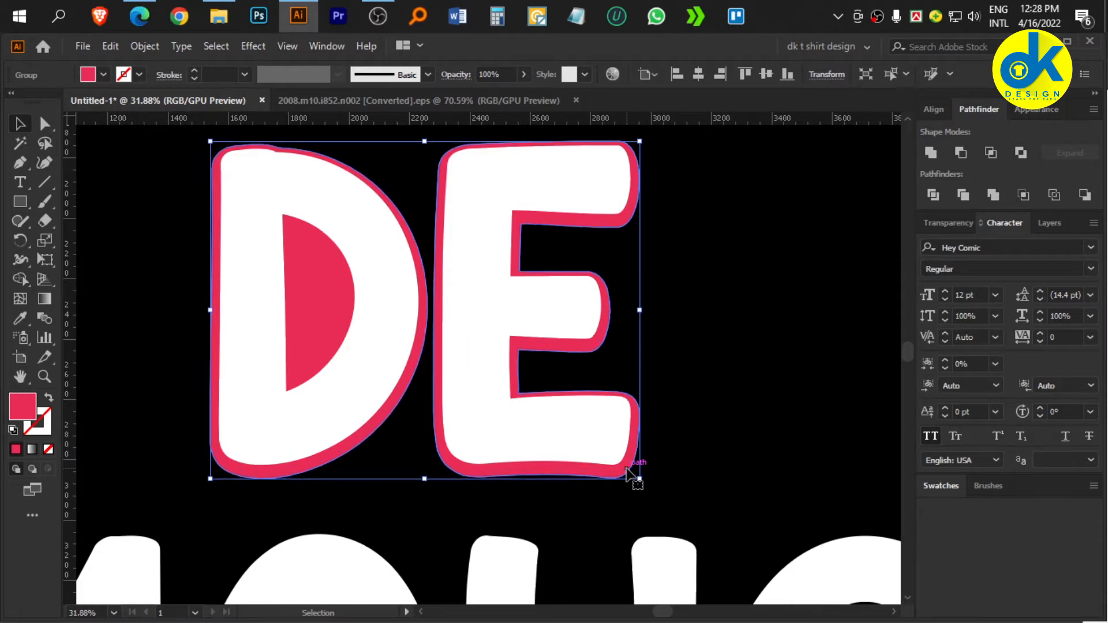
key(Right)
key(Right)
key(Right)
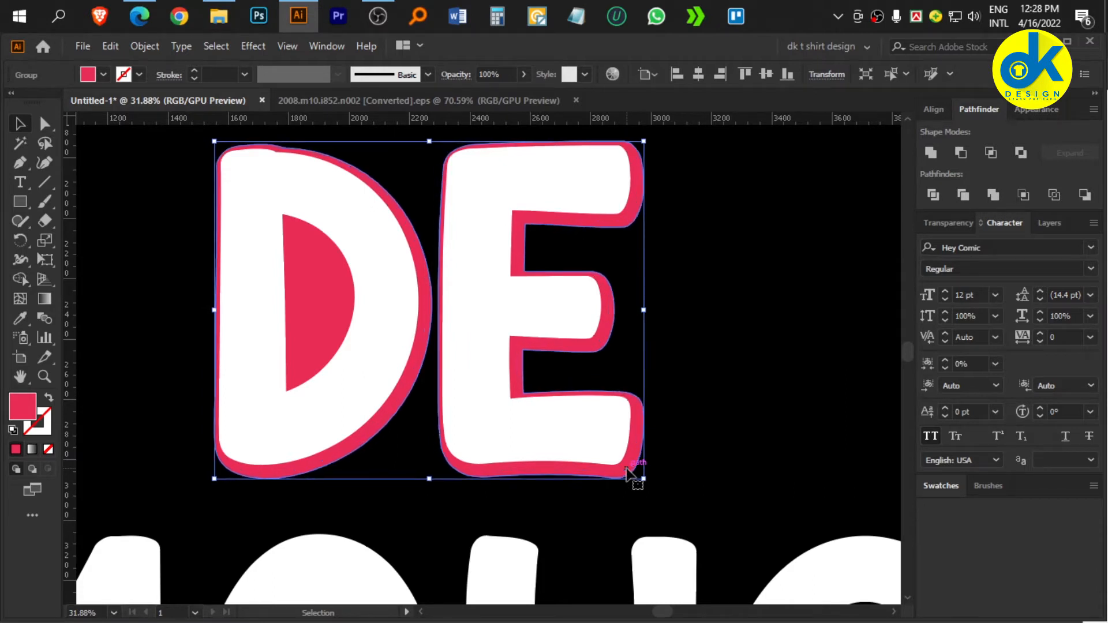
click(768, 447)
- Paste the white offset DE copy in front of the shifted pinkish red shape and subtract it to leave a thin shadow
click(633, 473)
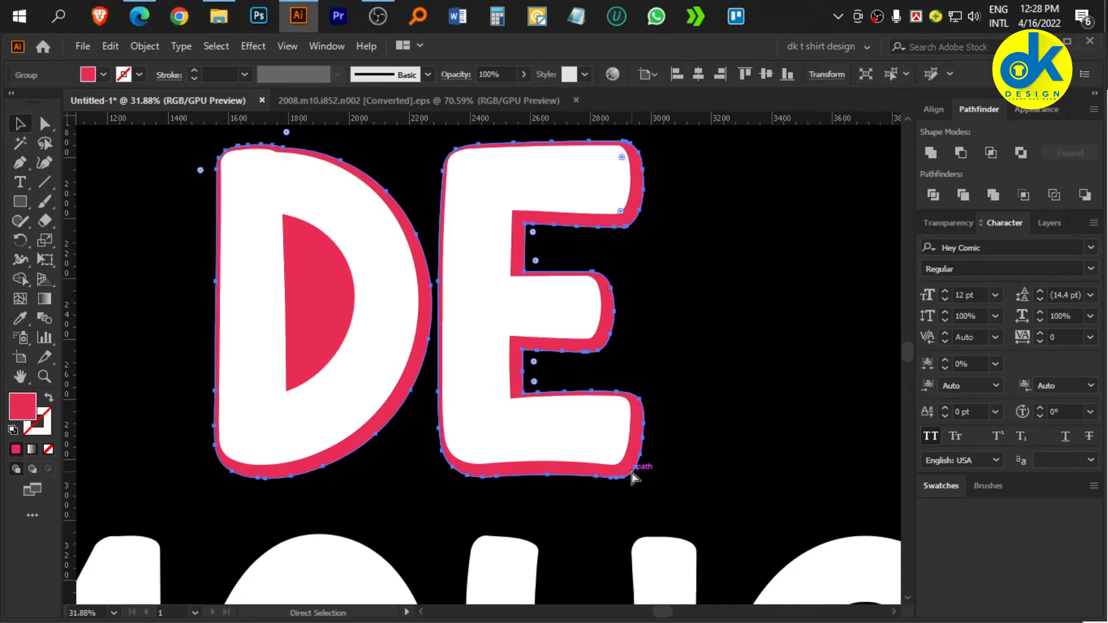
key(ctrl+f)
scroll(633, 473, up, 3)
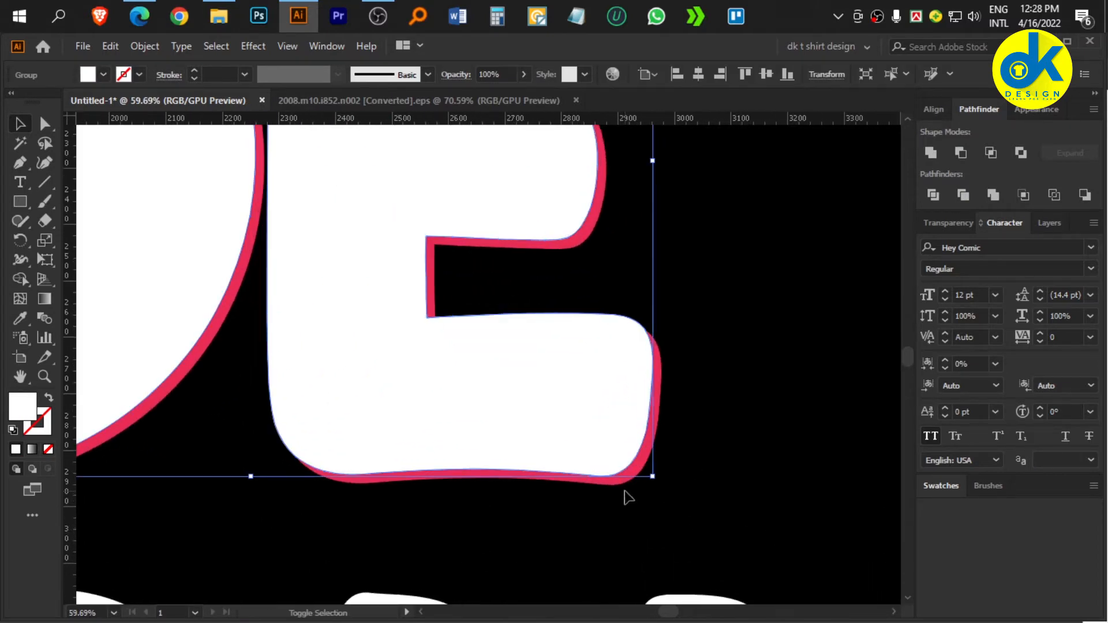
drag(629, 498, 629, 495)
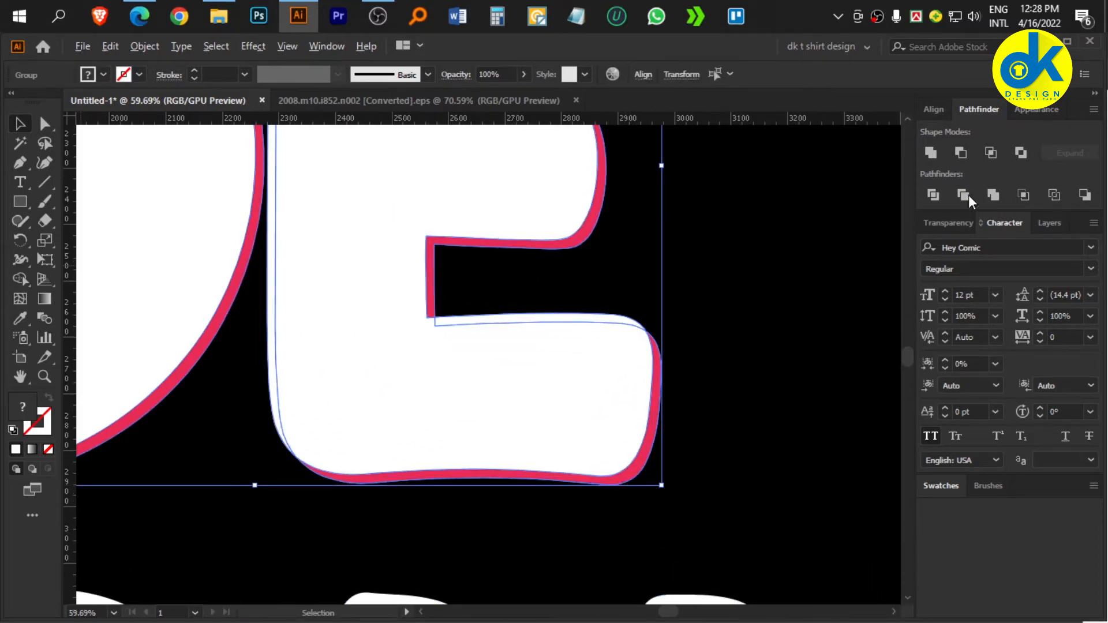
click(961, 152)
- Expand the appearance of the subtracted DE shadow shape and deselect it
key(ctrl+0)
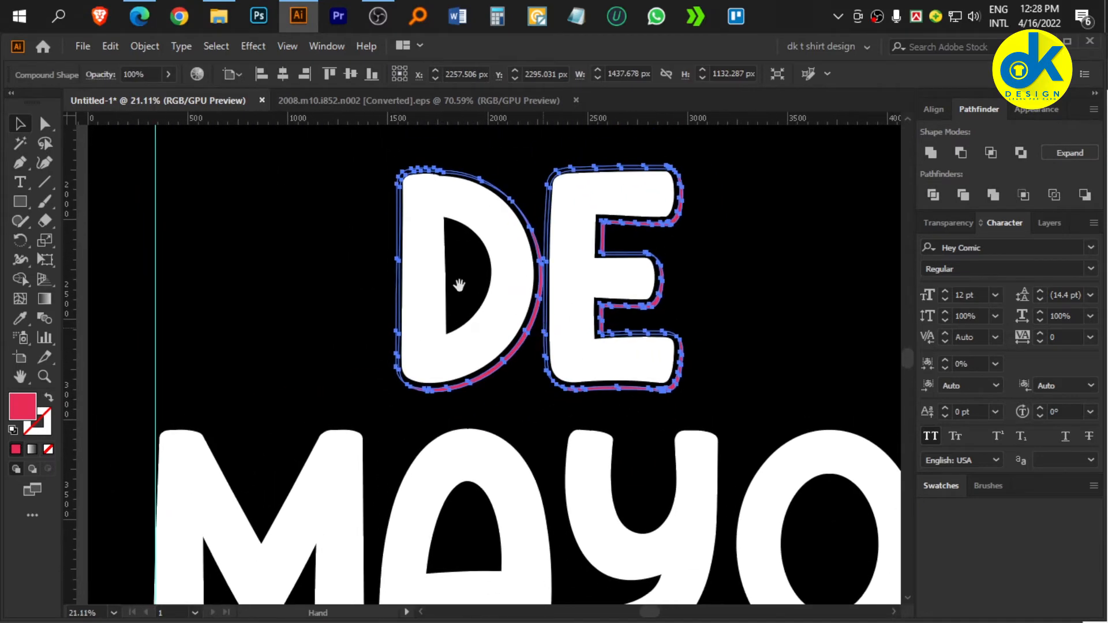
click(143, 46)
click(211, 246)
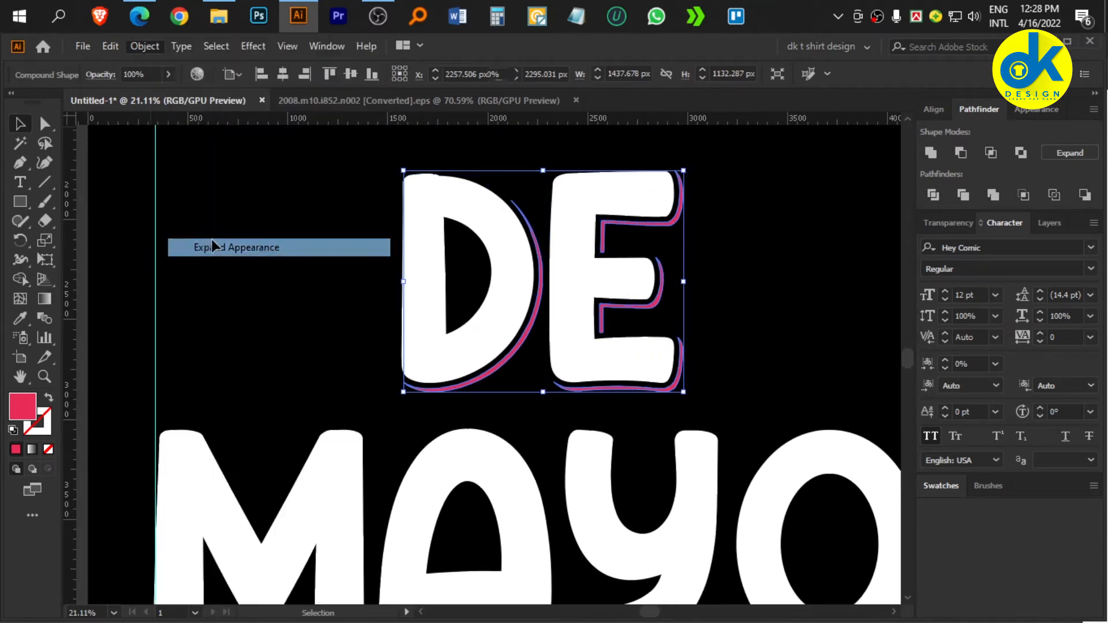
drag(650, 294, 447, 293)
click(741, 272)
- Offset the white DE letters inward with round joins and merge the resulting inner outlines
drag(682, 249, 854, 257)
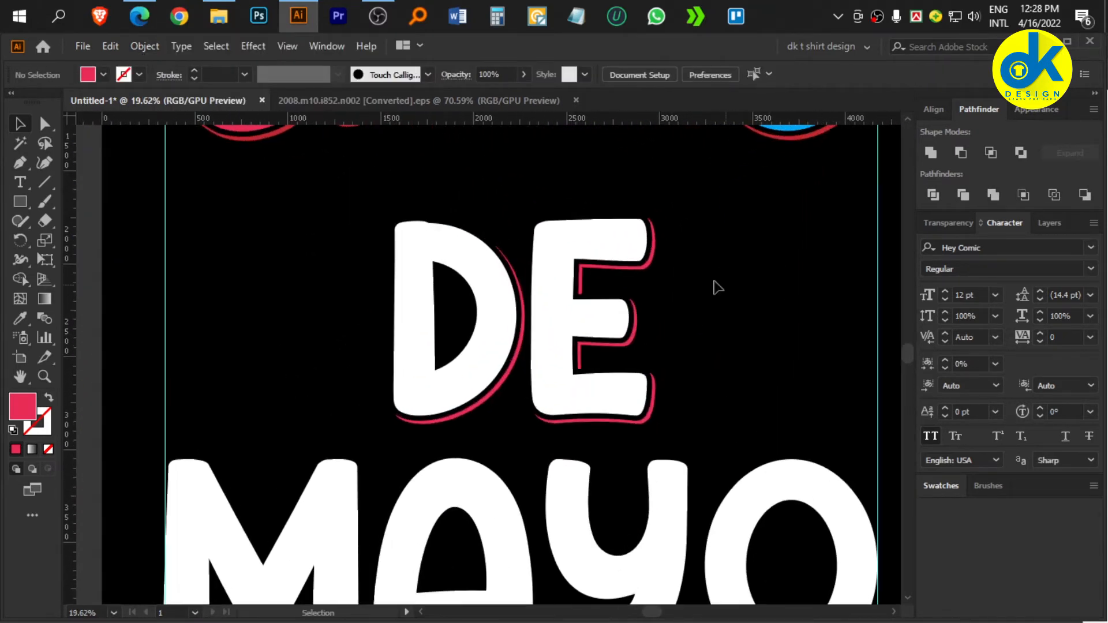
click(607, 252)
key(a)
key(ctrl+alt+o)
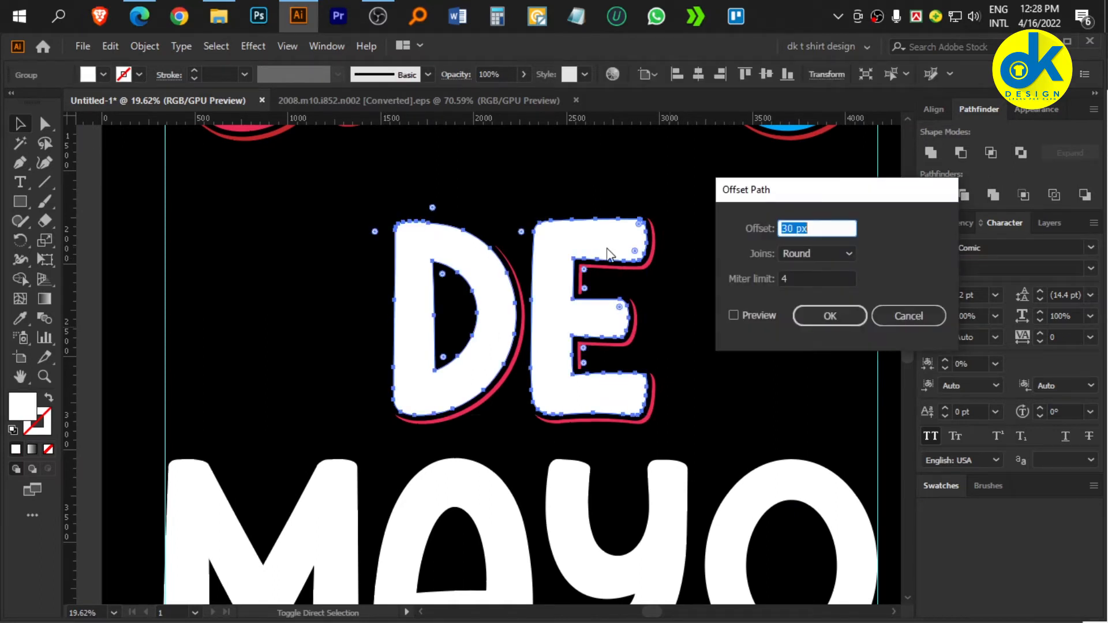
key(Return)
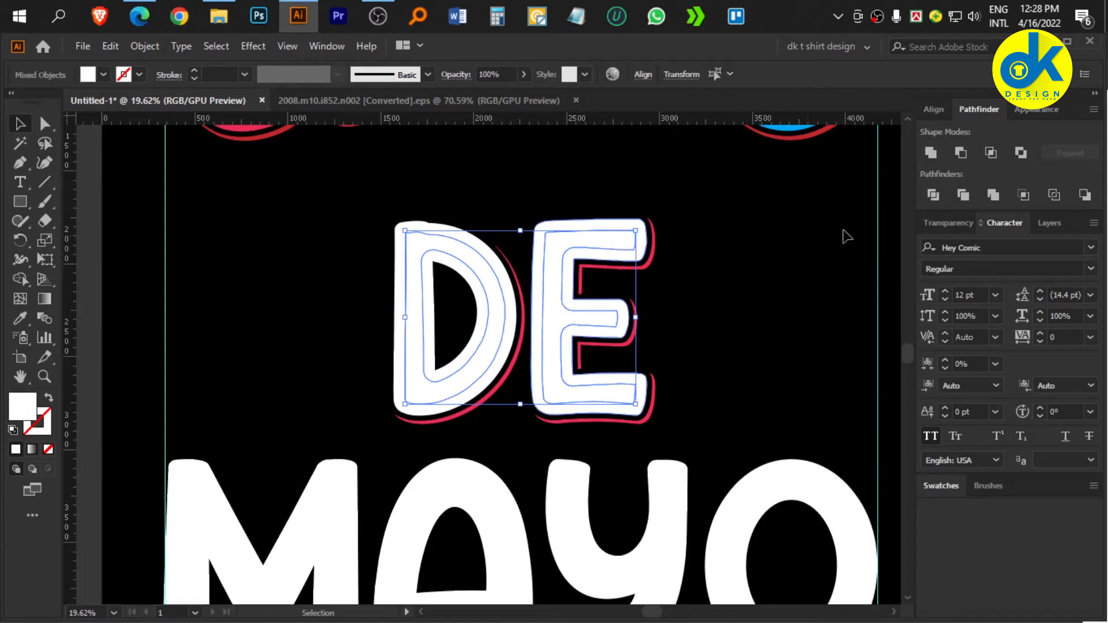
click(993, 193)
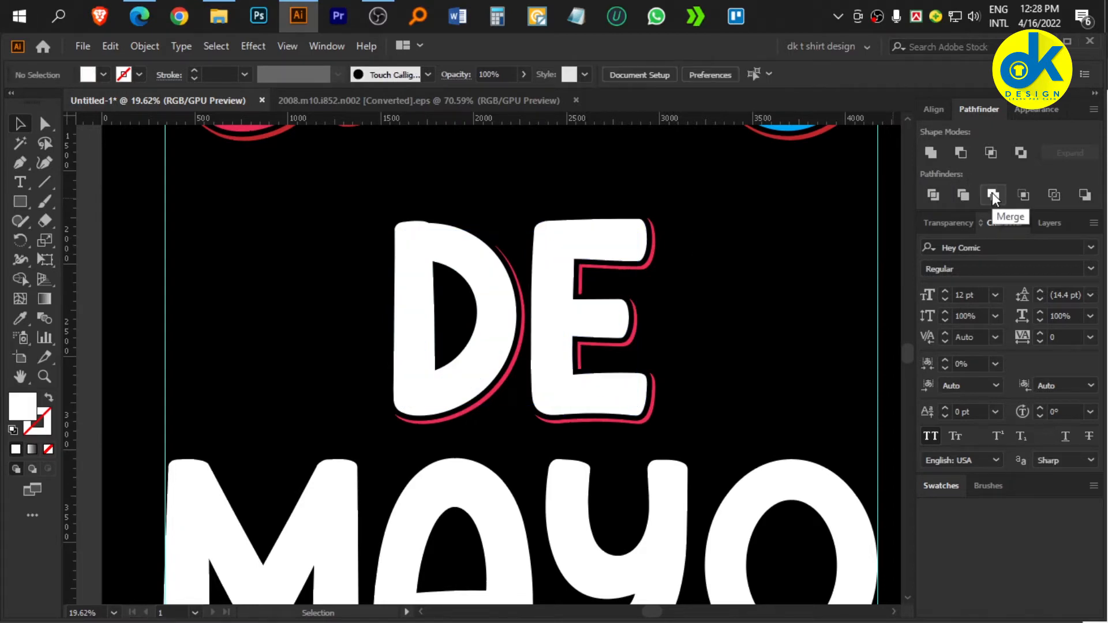
- Fill the inner DE outlines with the white sampled from the inner outline of CINCO's second C
key(ctrl+z)
scroll(779, 243, up, 3)
drag(753, 241, 724, 241)
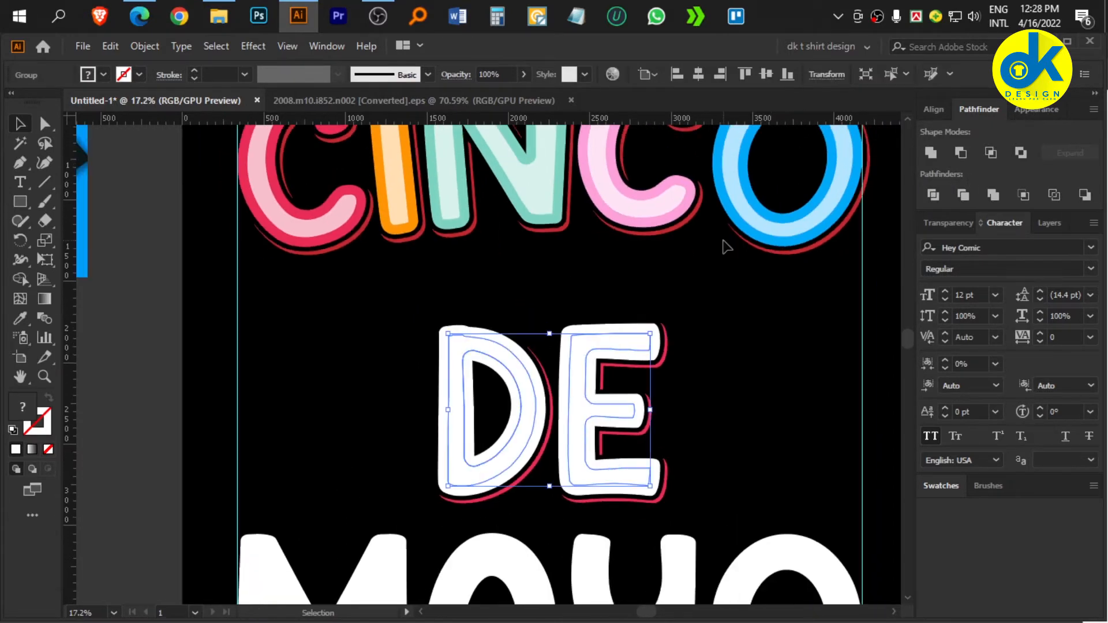
key(i)
click(611, 183)
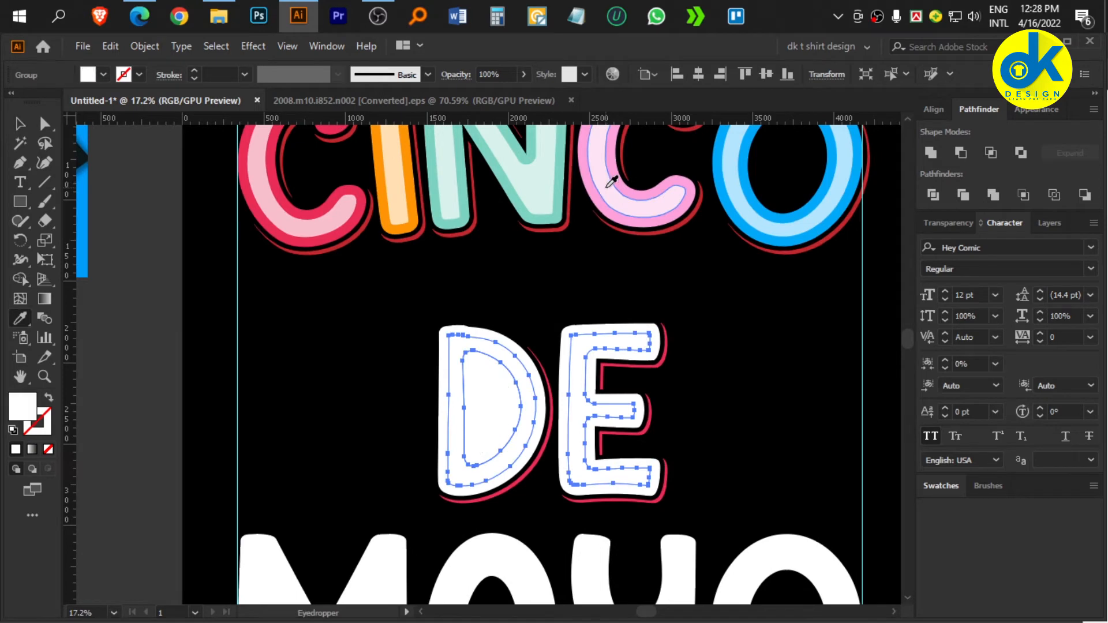
drag(610, 182, 588, 366)
key(v)
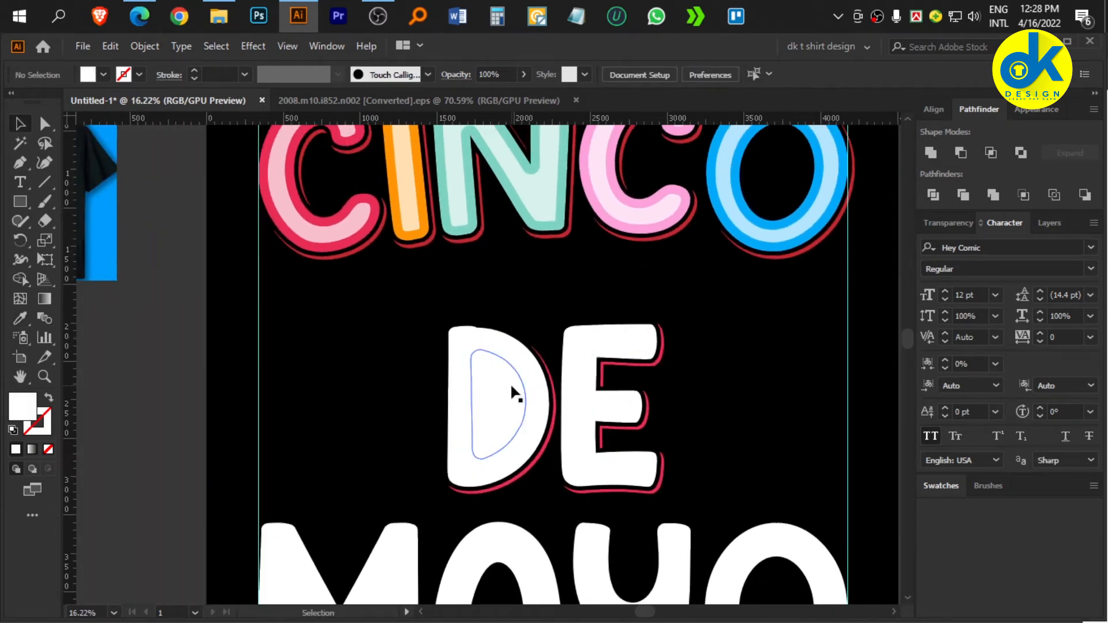
- Isolate the white DE letters and fill the D with the pinkish red sampled from CINCO's first C
double_click(510, 383)
key(Escape)
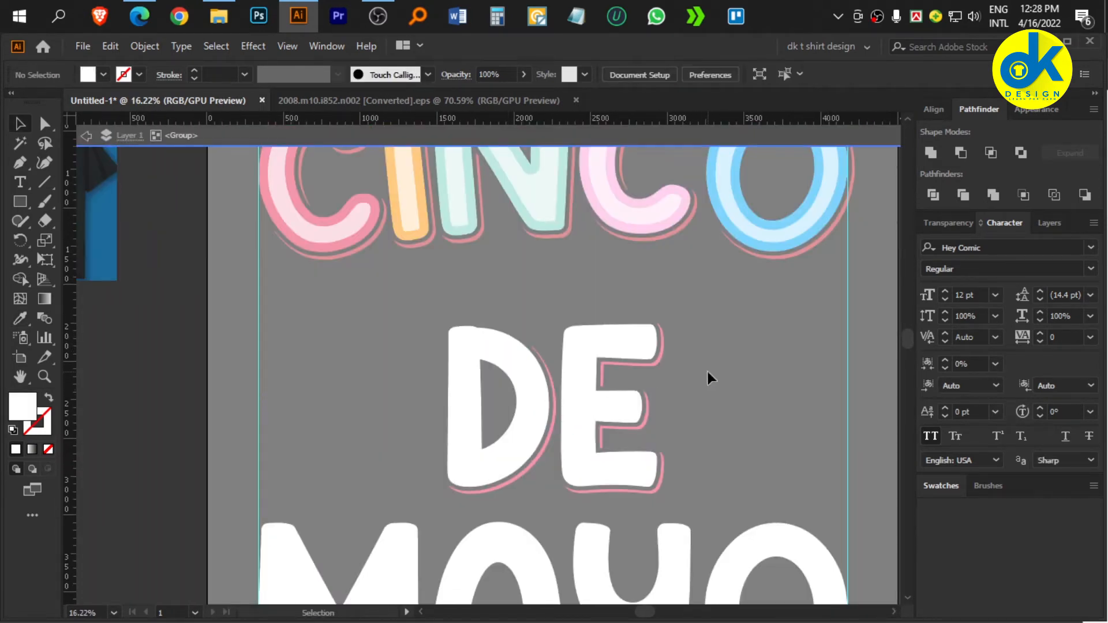
scroll(544, 361, up, 1)
scroll(544, 362, up, 2)
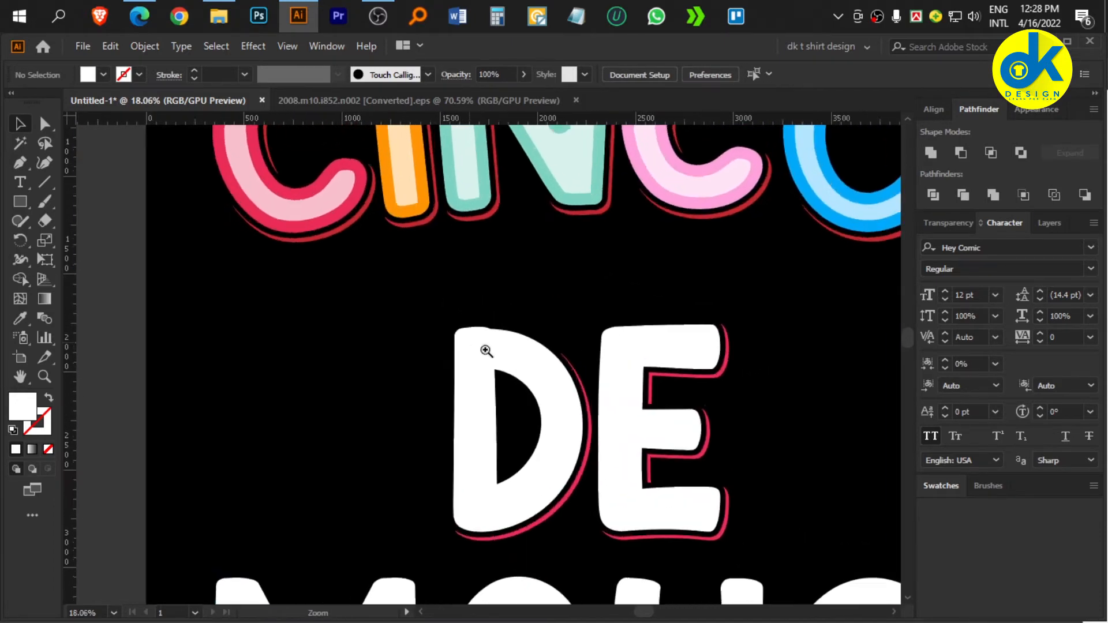
double_click(473, 329)
click(473, 338)
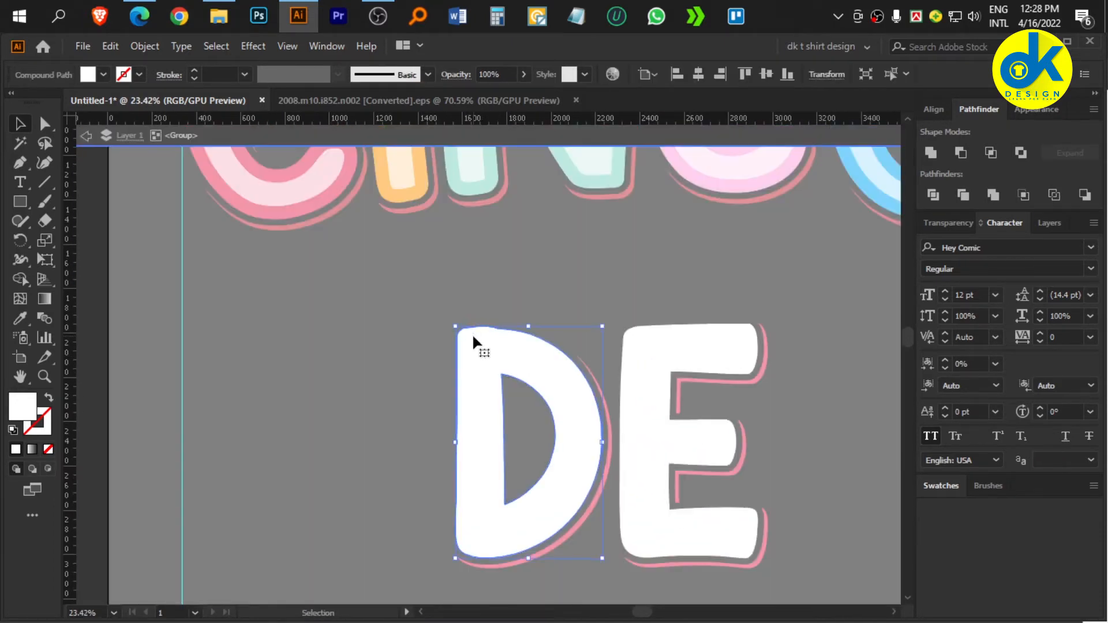
key(i)
click(292, 206)
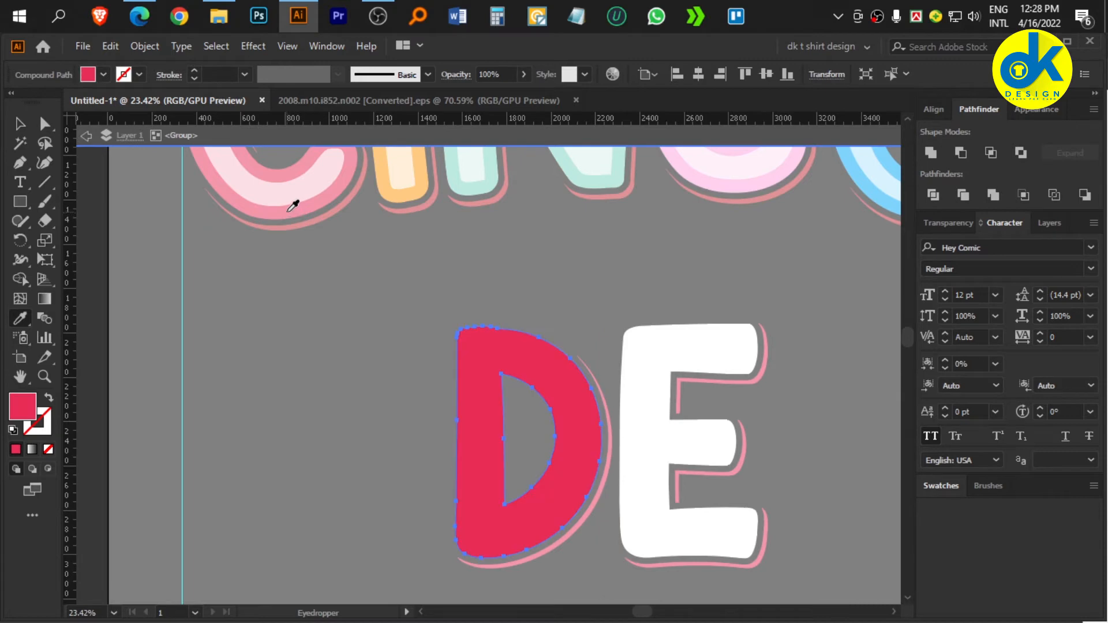
- Fill the E with the orange sampled from CINCO's I and exit isolation mode
key(v)
click(668, 326)
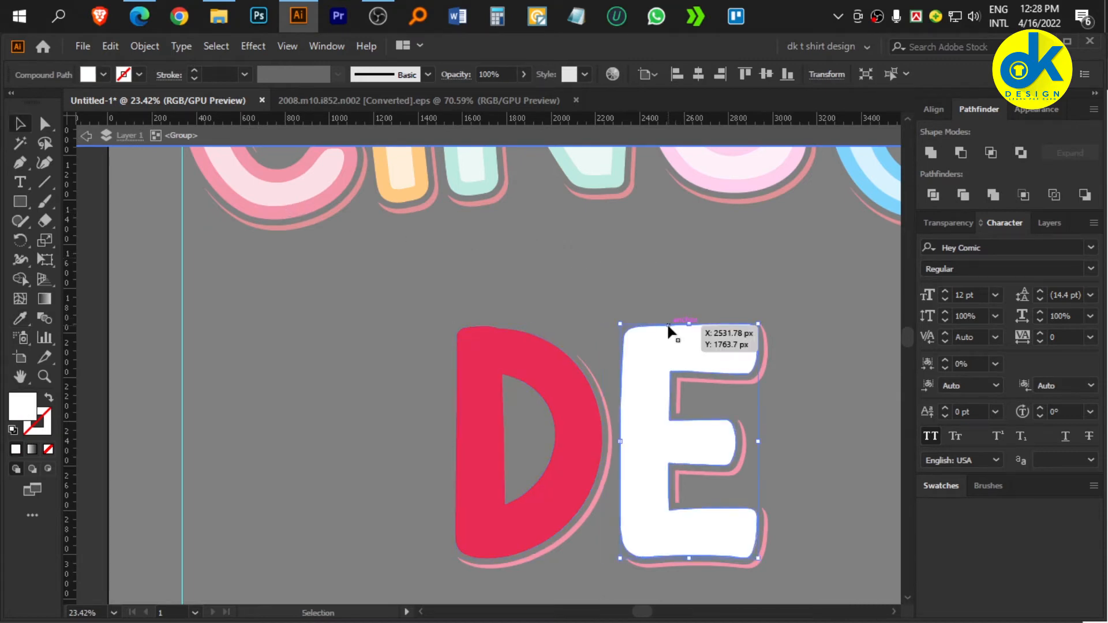
key(i)
click(424, 195)
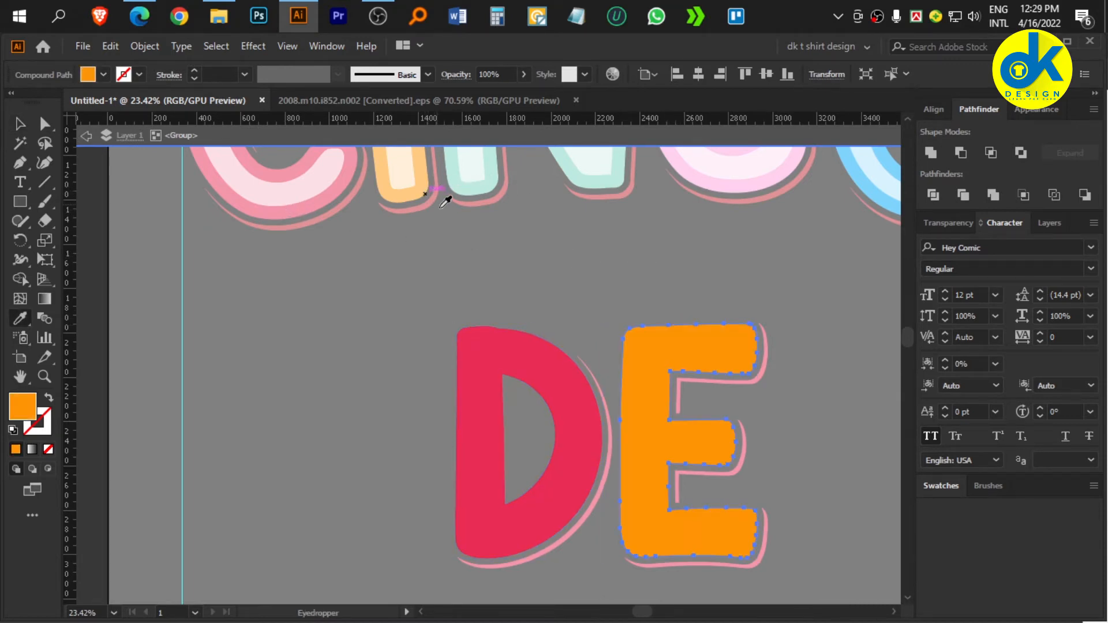
double_click(351, 281)
drag(590, 340, 495, 335)
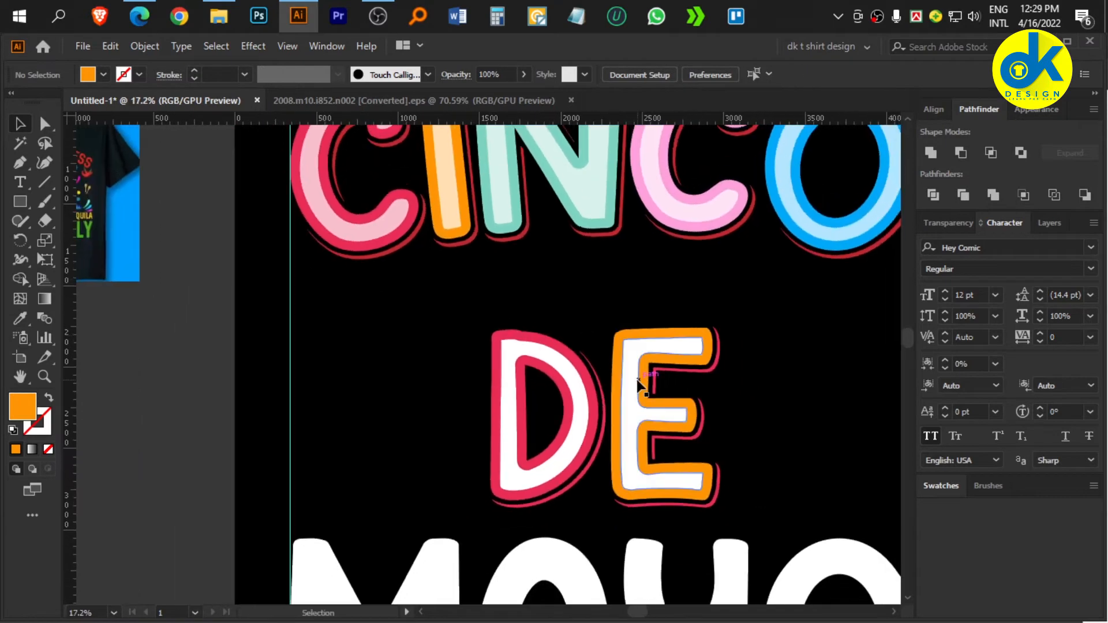
- Lower the opacity of the white inner DE outlines to match CINCO's translucent inner outlines, and deselect them
drag(631, 381, 608, 325)
key(ctrl+z)
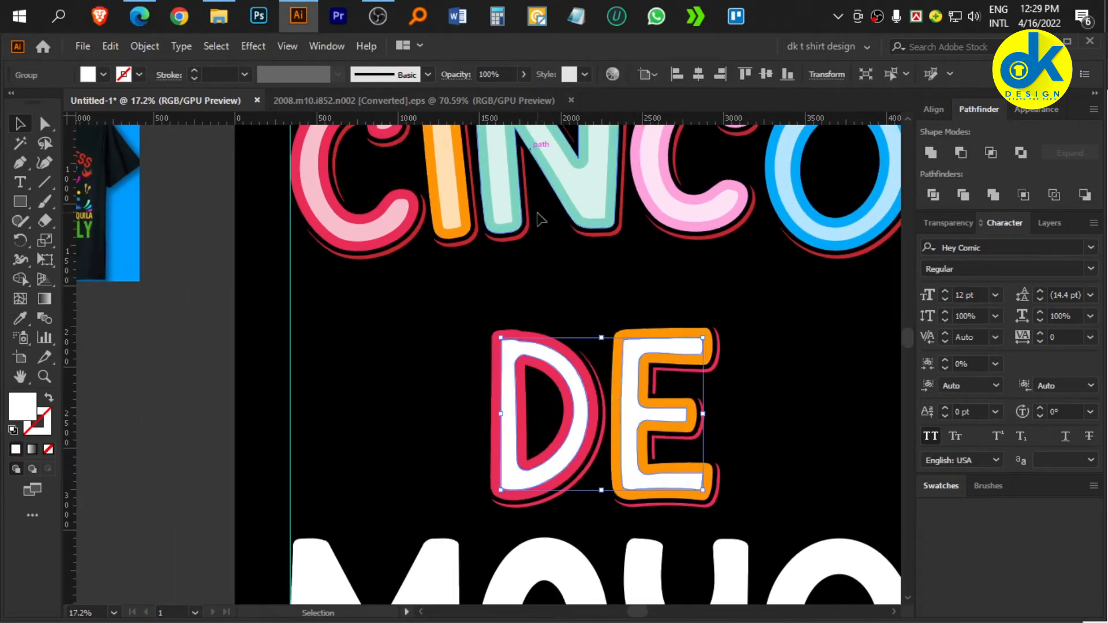
click(502, 188)
click(632, 376)
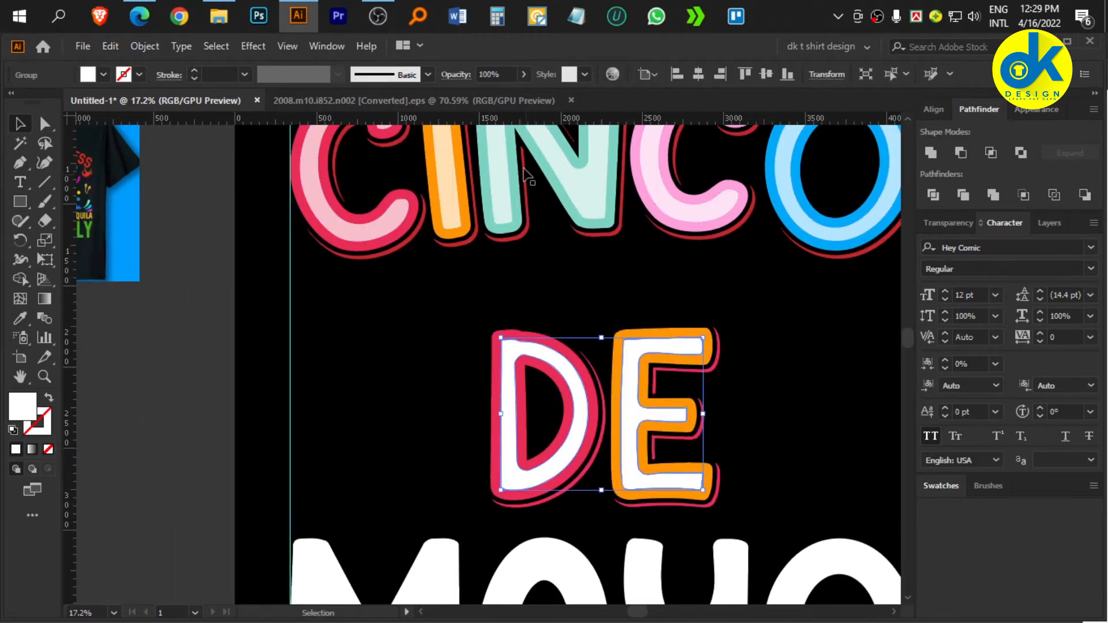
click(500, 73)
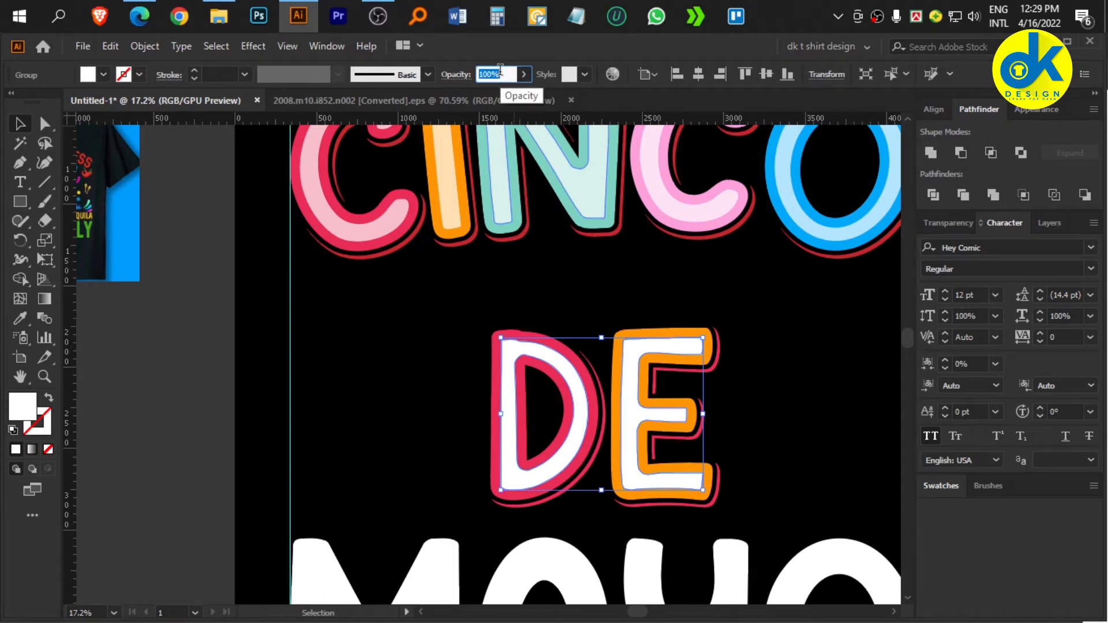
key(Return)
click(465, 268)
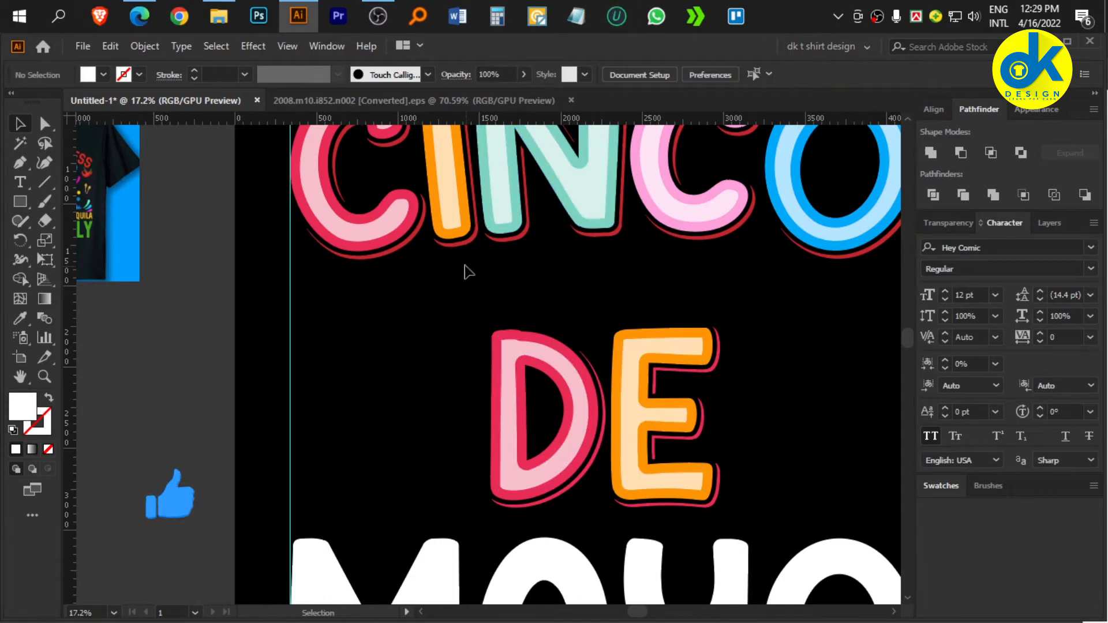
- Offset the white MAYO letters outward by 30 px with round joins and unite the offset shapes
scroll(682, 434, down, 3)
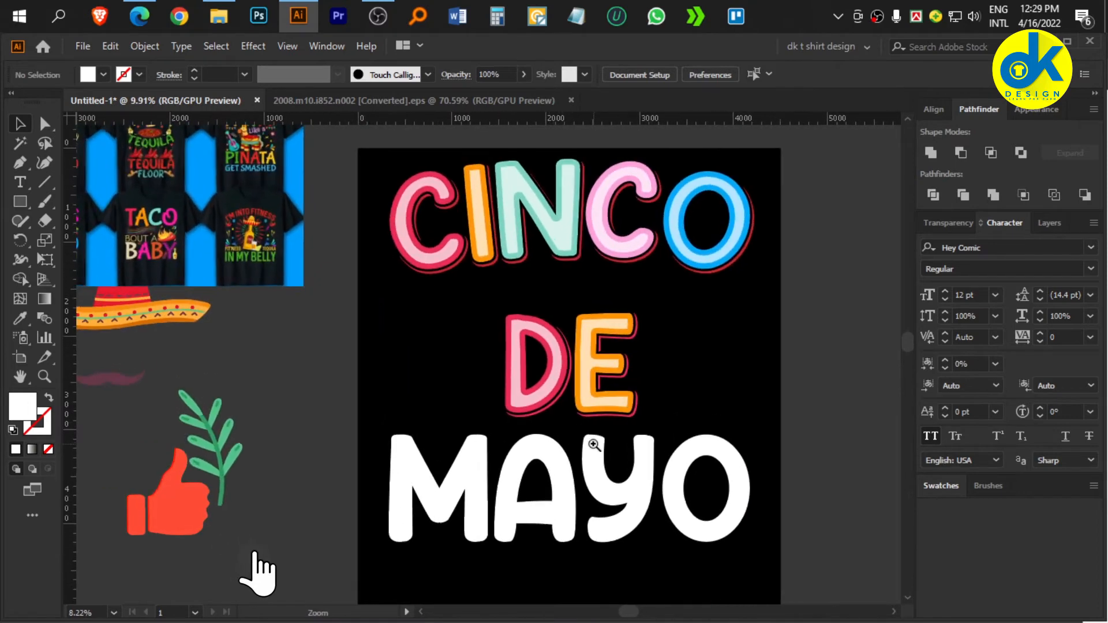
drag(588, 440, 627, 444)
click(597, 469)
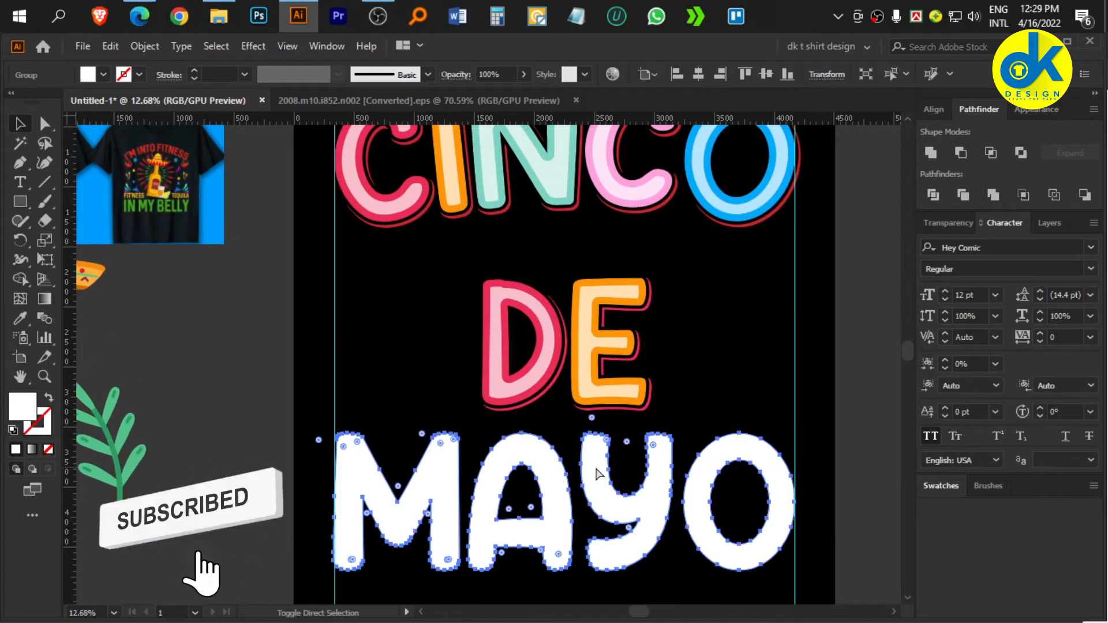
key(ctrl+alt+o)
text(20)
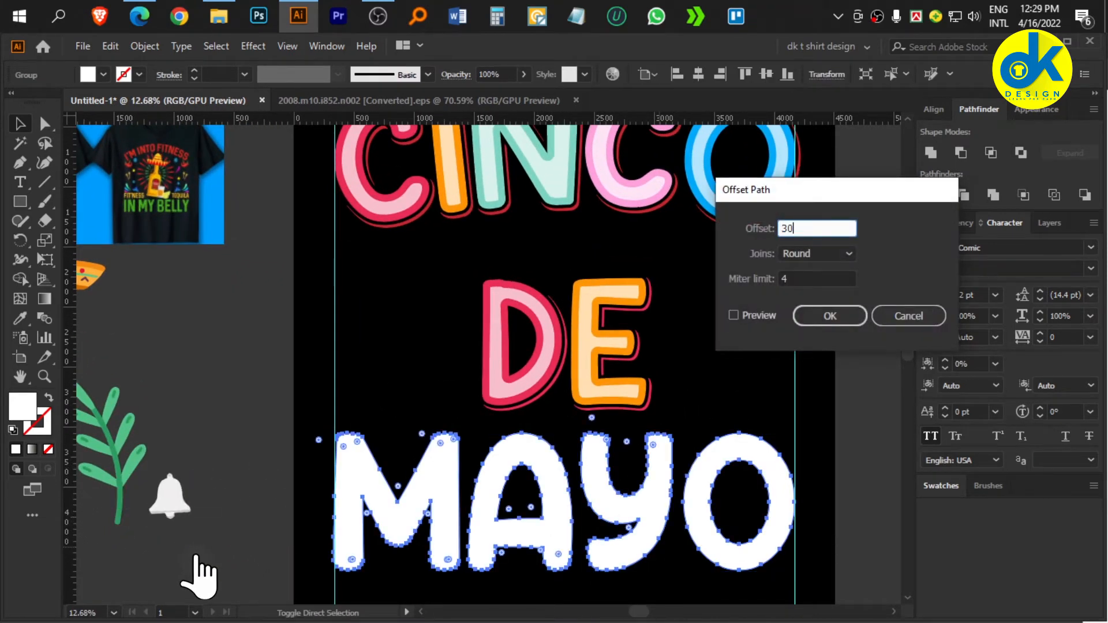
key(Return)
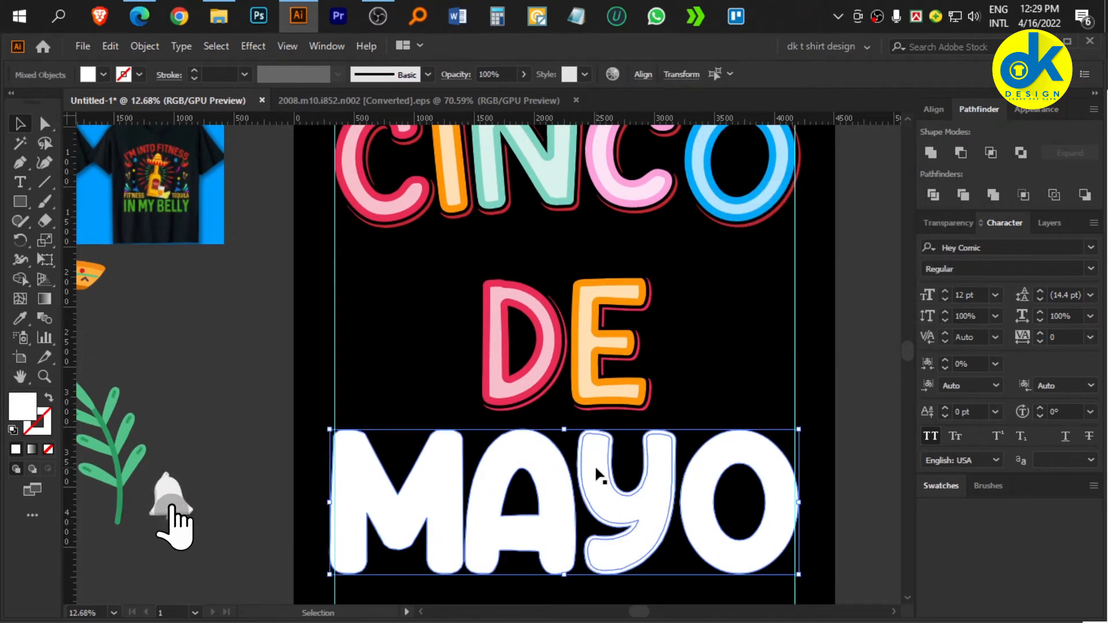
click(987, 193)
click(938, 154)
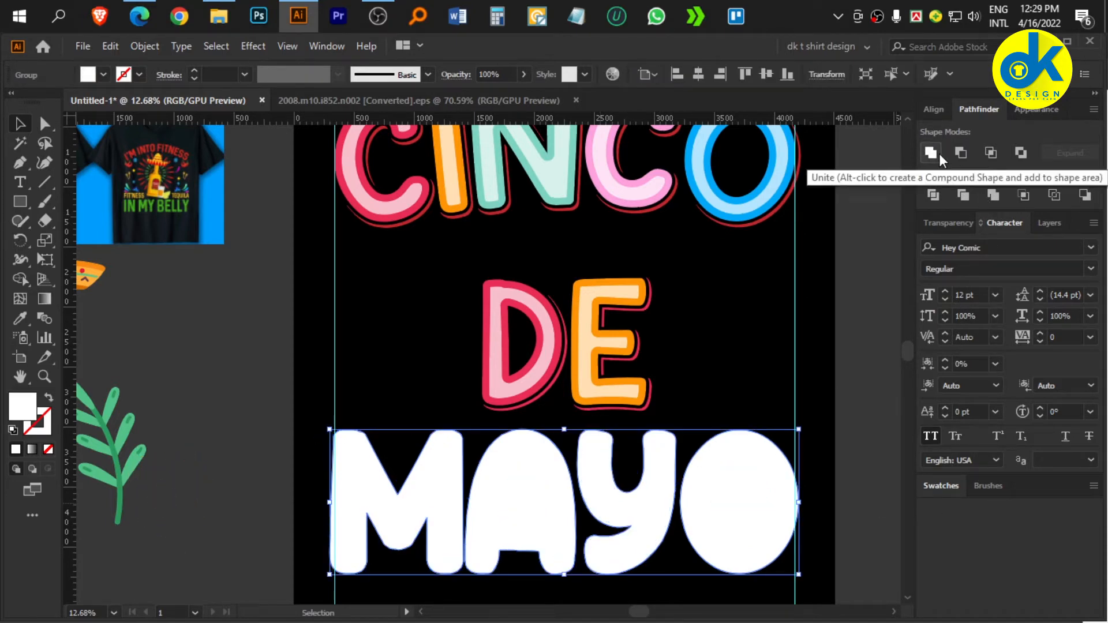
- Place the united MAYO shape behind the white letters and fill it with red
click(612, 470)
click(657, 496)
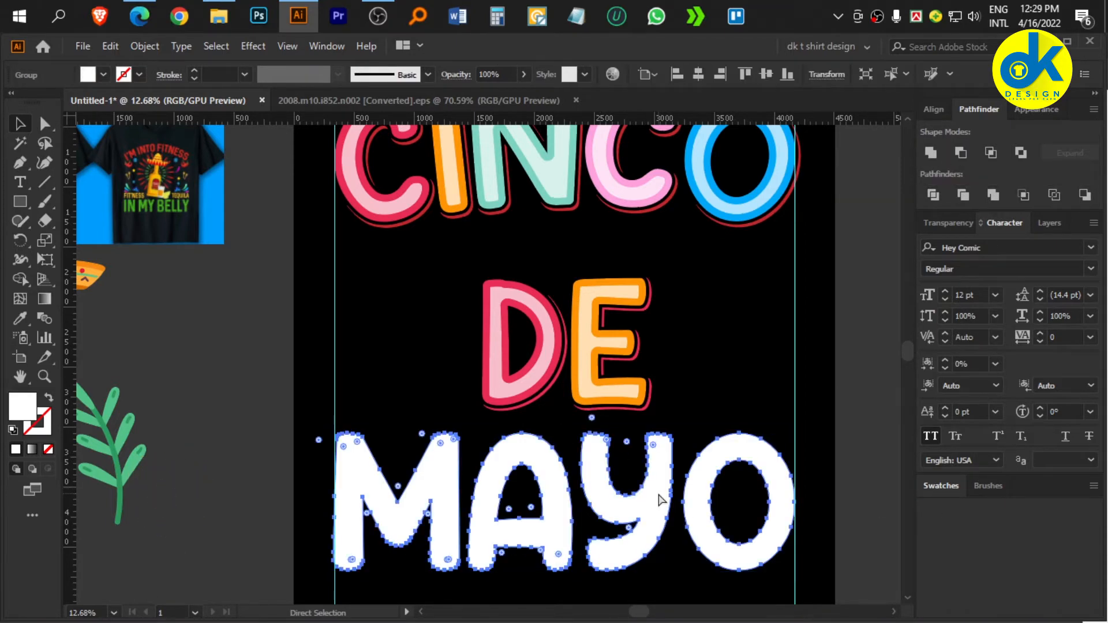
key(v)
click(104, 74)
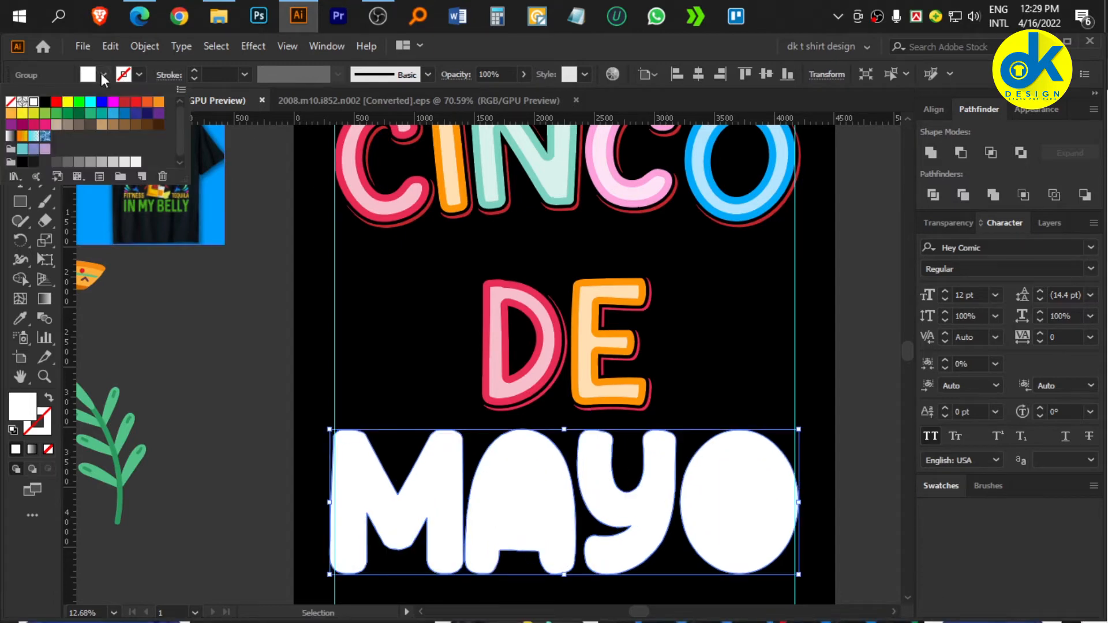
click(135, 102)
click(743, 352)
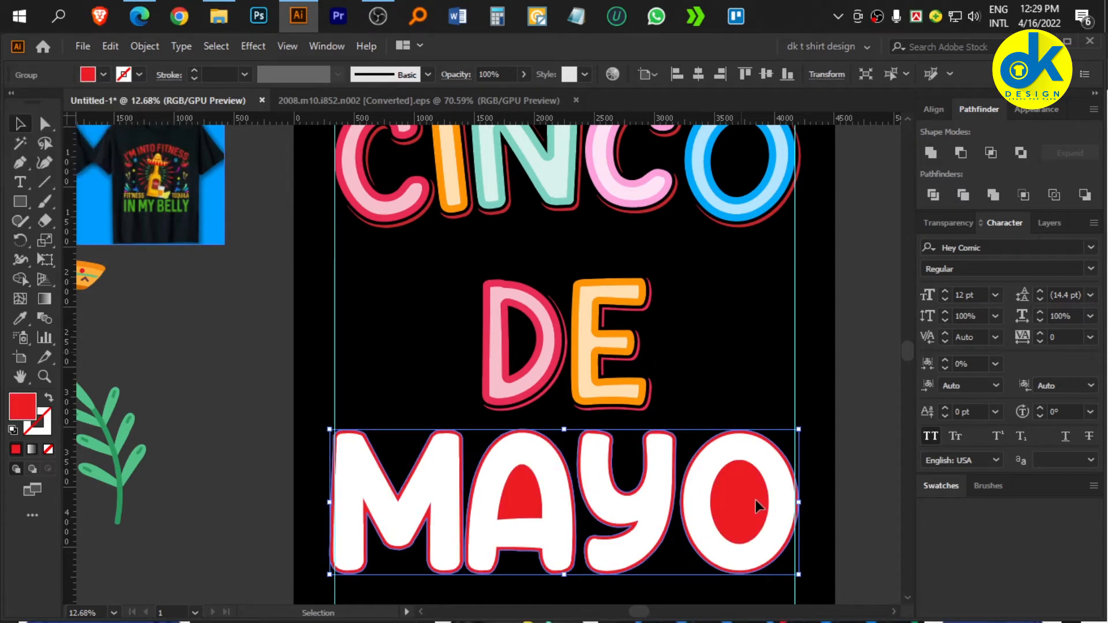
- Shift the red MAYO shape slightly down and to the right of the white letters
scroll(755, 501, up, 1)
drag(755, 501, 658, 409)
scroll(704, 481, up, 3)
key(Down)
key(Down)
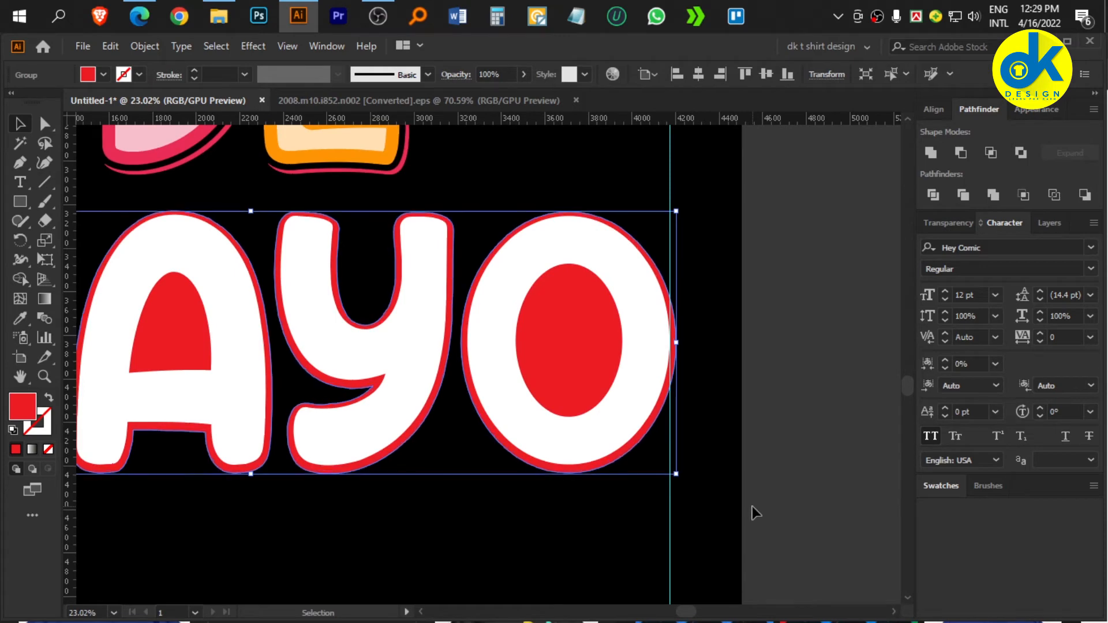
key(Right)
key(Right)
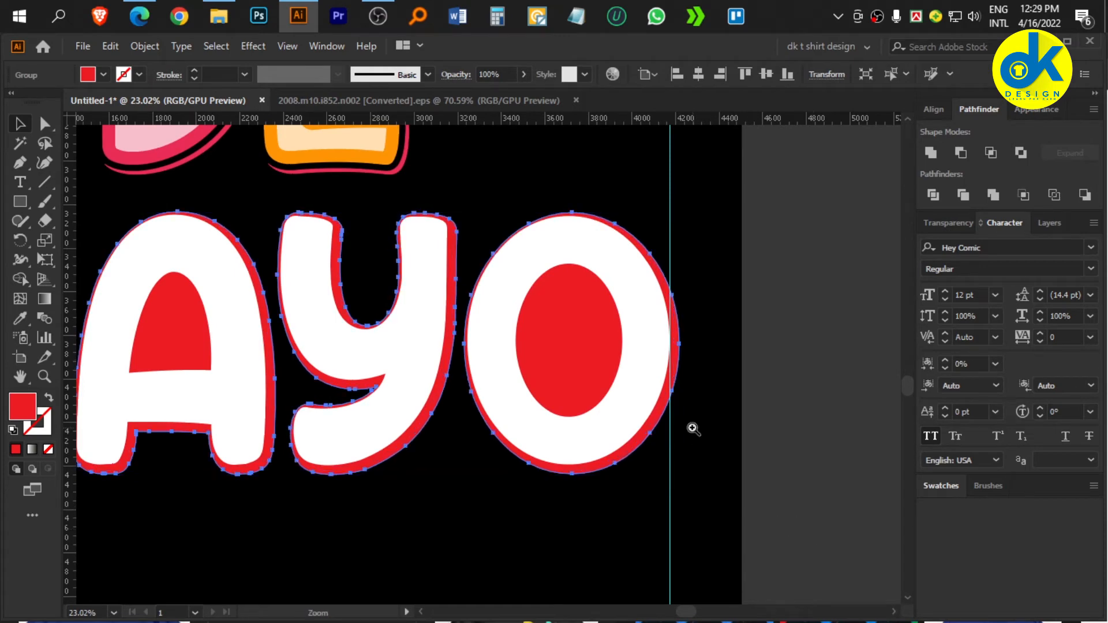
- Paste the white offset MAYO copy in front of the shifted red shape and subtract it to leave a thin shadow
drag(692, 428, 768, 459)
click(768, 460)
click(642, 415)
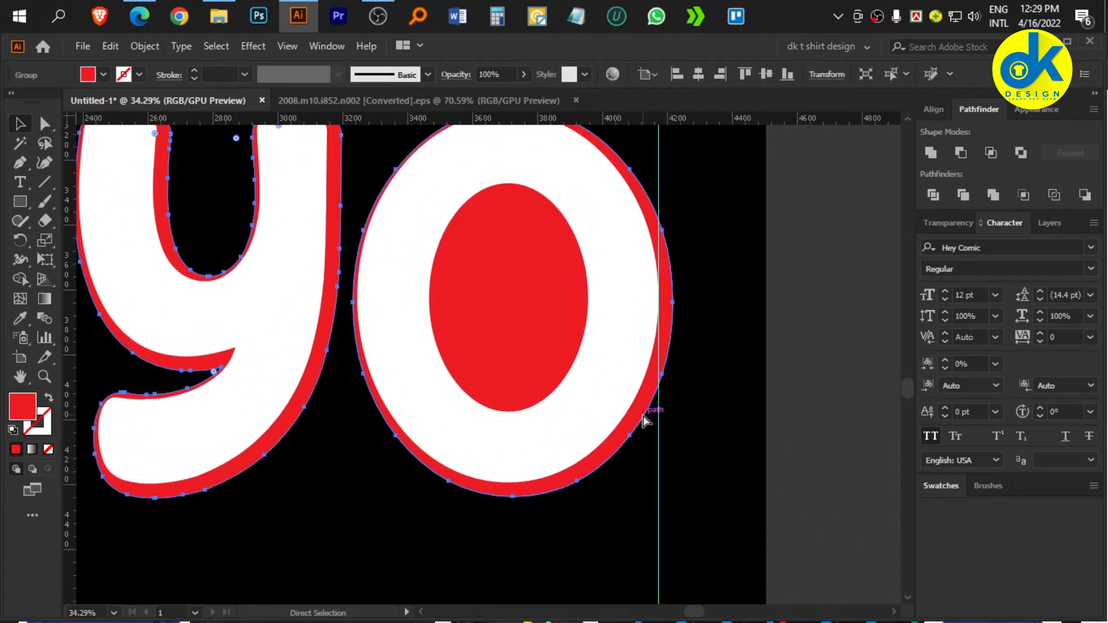
key(ctrl+f)
drag(632, 447, 706, 463)
shift+click(639, 420)
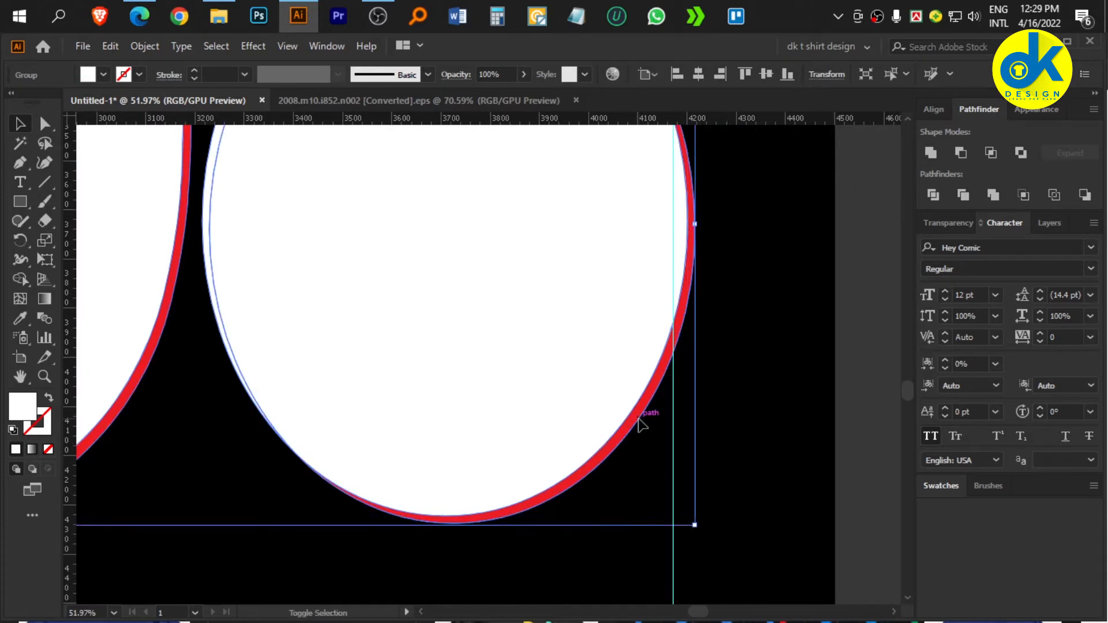
alt+click(963, 152)
- Expand the appearance of the subtracted MAYO shadow shape and deselect it
drag(732, 276, 481, 320)
drag(481, 321, 520, 347)
click(138, 54)
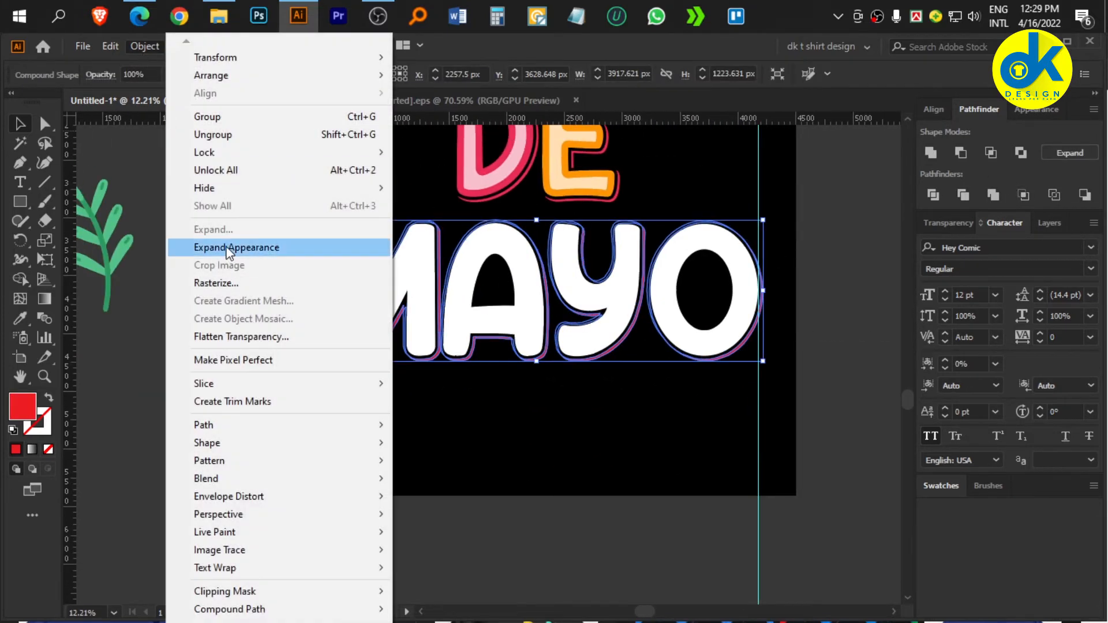
click(229, 251)
click(453, 441)
drag(571, 395, 512, 445)
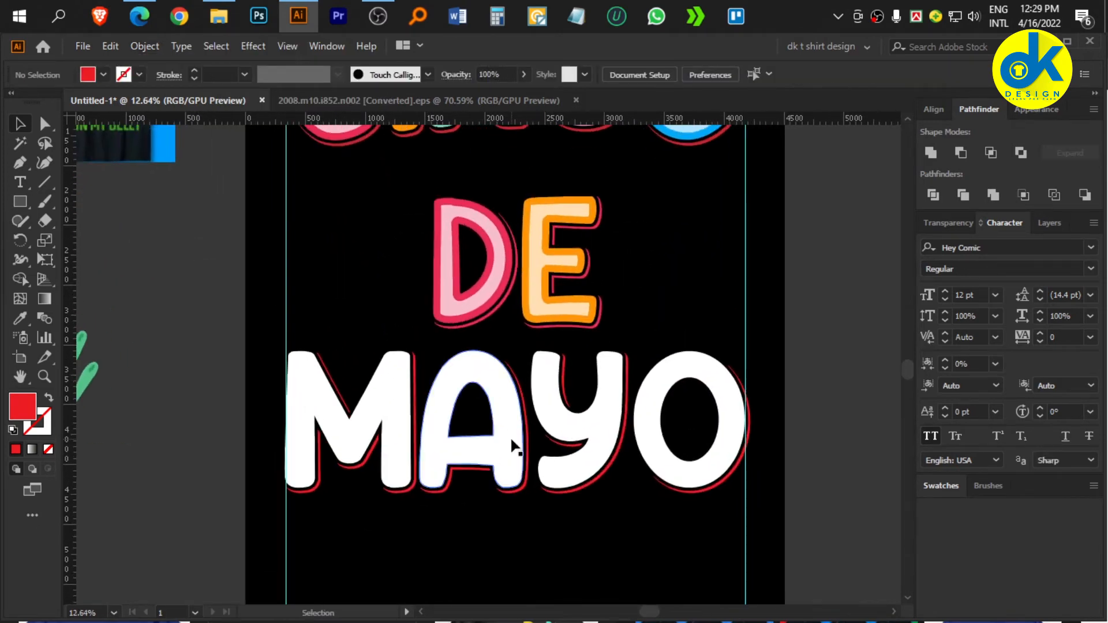
- Offset the white MAYO letters inward with round joins to create their inner outlines
click(510, 437)
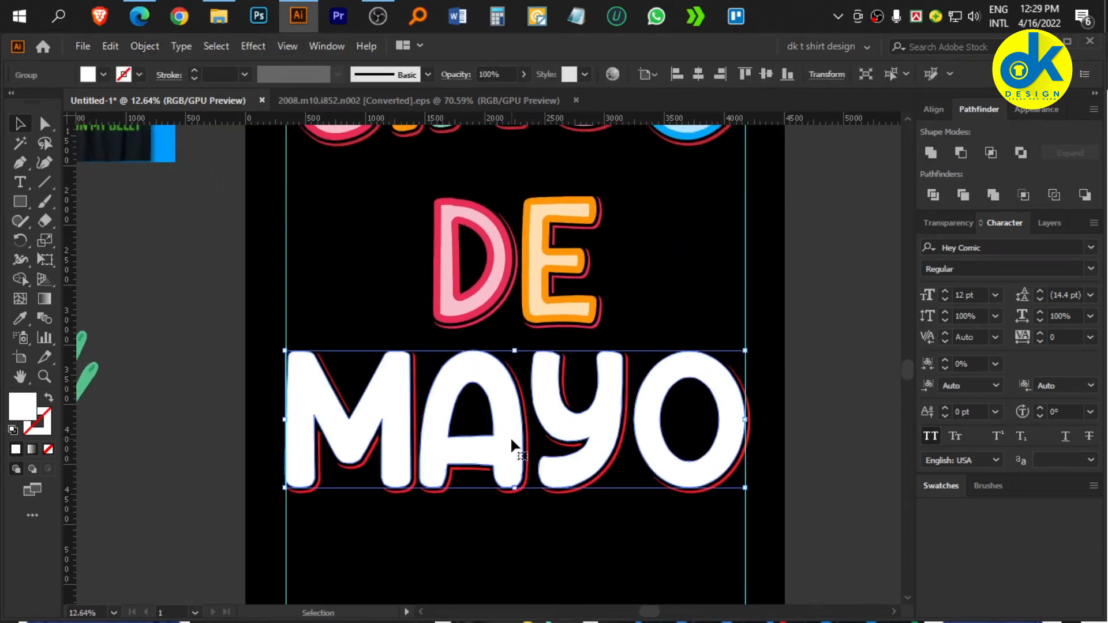
key(ctrl+shift+o)
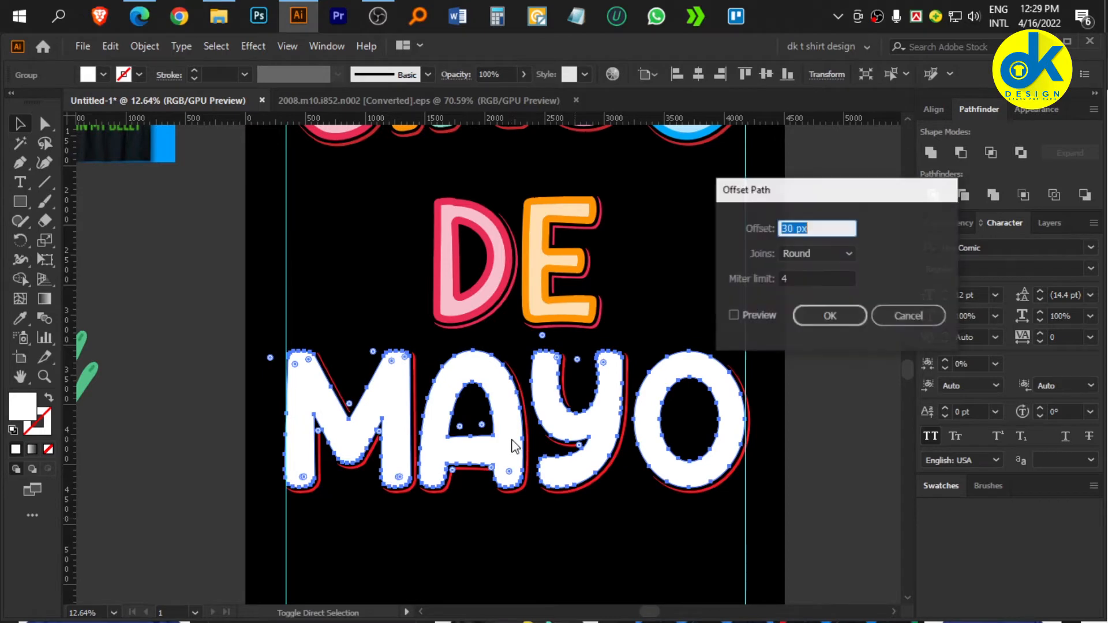
text(-100)
key(Return)
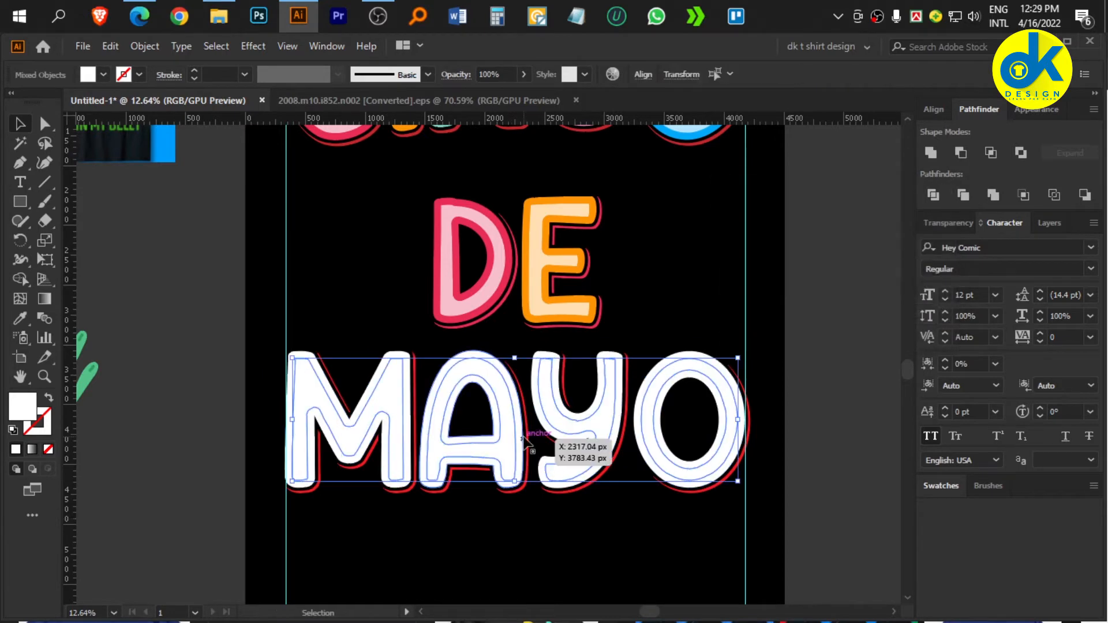
- Merge the inner outlines of the MAYO letters with Pathfinder and deselect them
click(993, 195)
scroll(414, 449, up, 3)
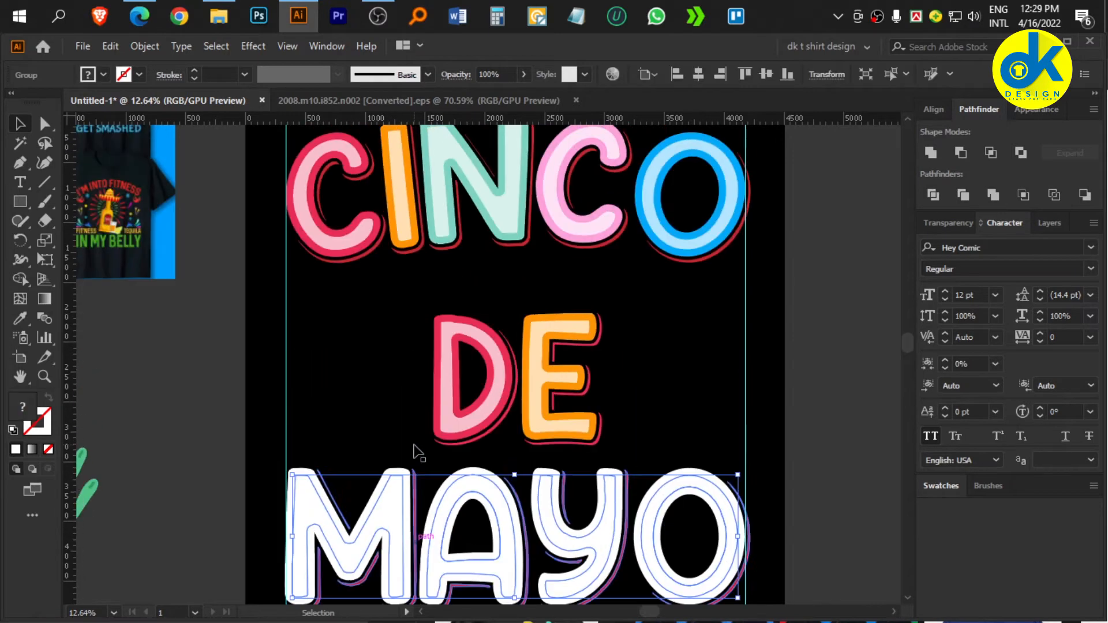
scroll(416, 445, down, 1)
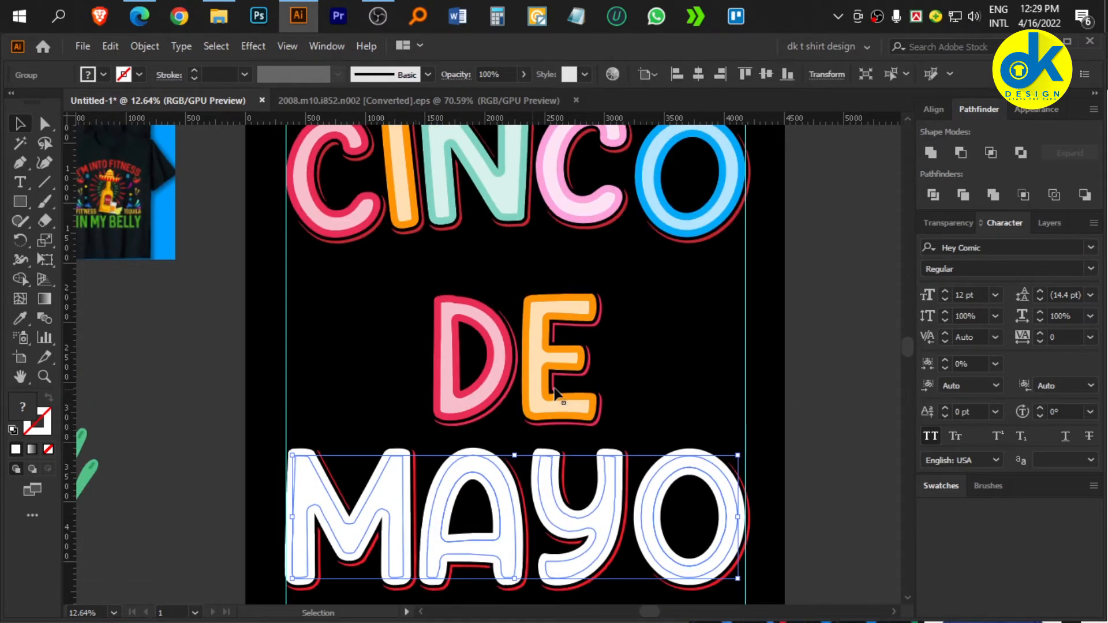
click(687, 379)
- Isolate the outer MAYO group and fill the M with the crimson sampled from the first C of CINCO
drag(349, 524, 484, 457)
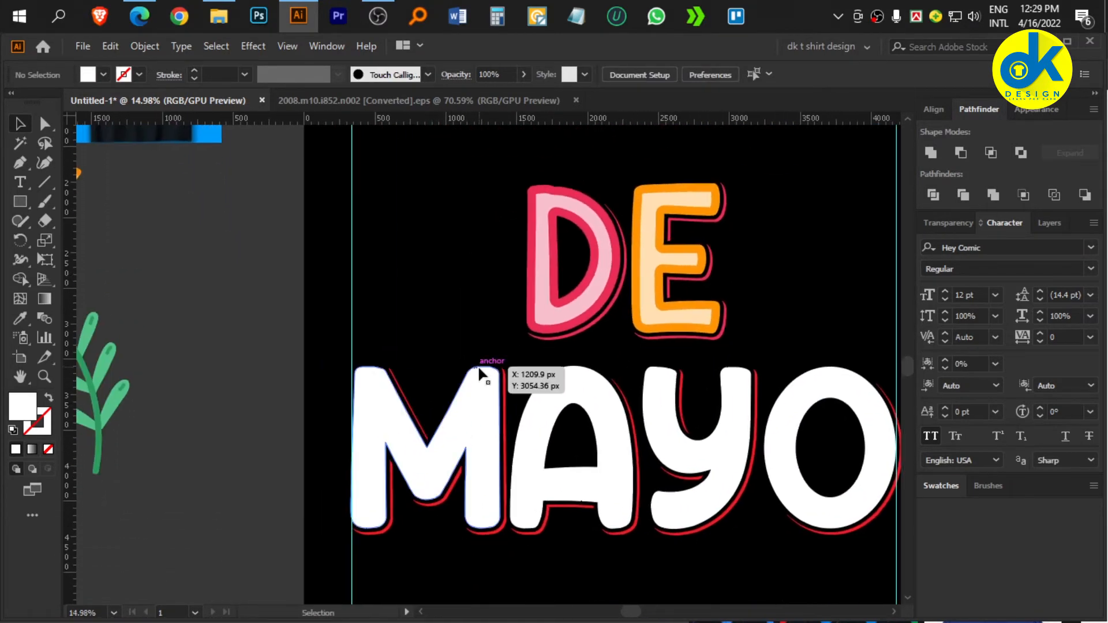
double_click(479, 368)
click(479, 369)
drag(497, 376, 481, 369)
drag(481, 280, 517, 480)
drag(440, 340, 497, 377)
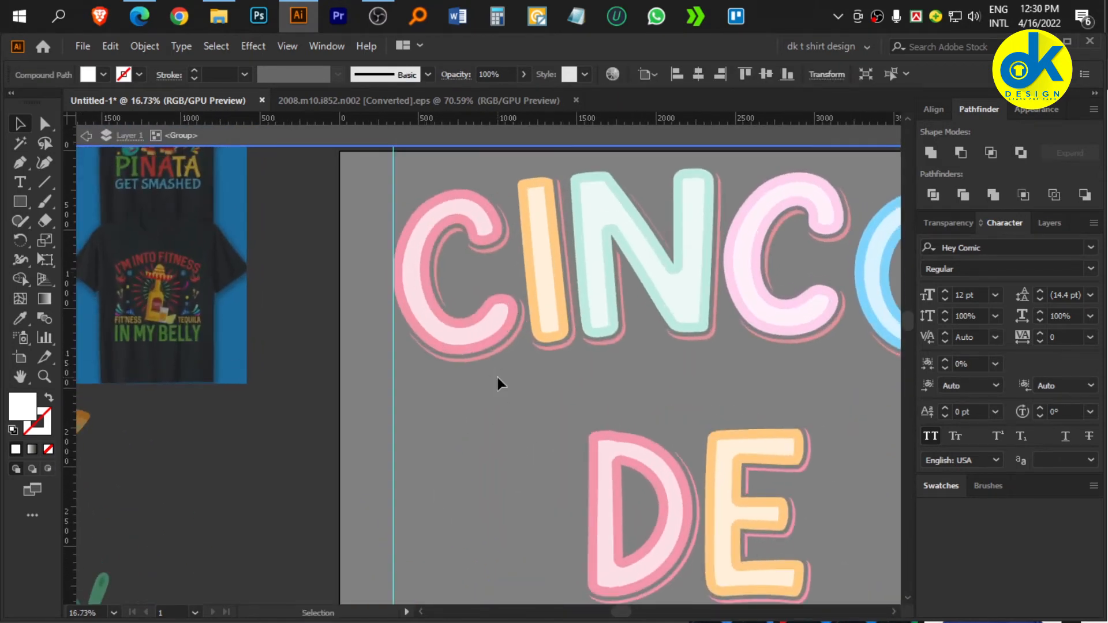
click(498, 332)
- Fill the A of MAYO with the orange sampled from the I of CINCO
scroll(495, 337, down, 5)
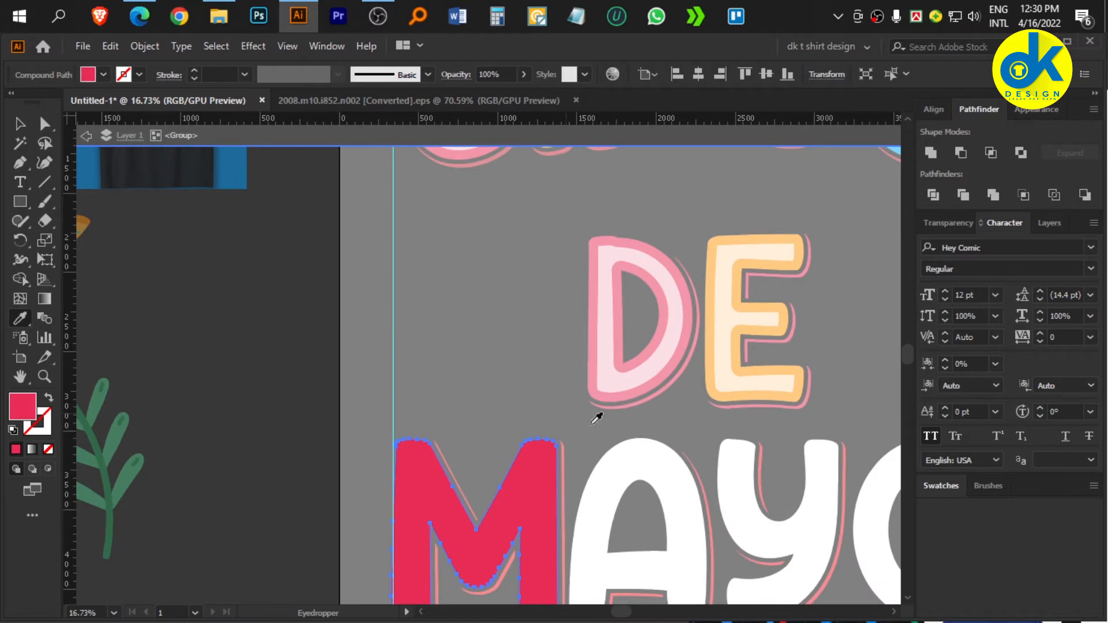
key(v)
click(642, 452)
scroll(642, 452, up, 5)
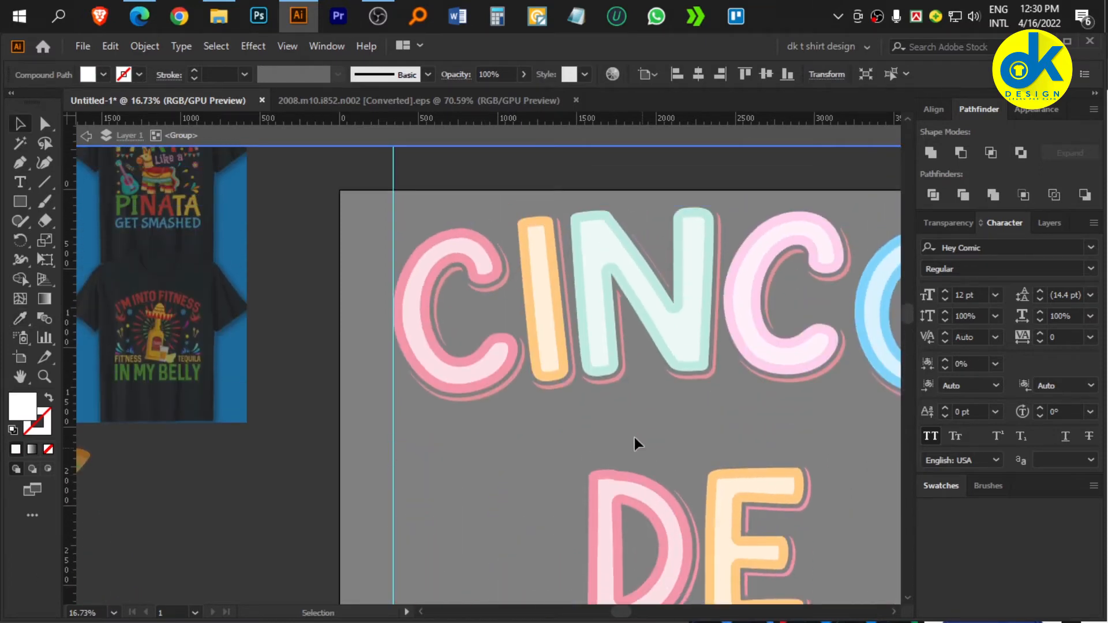
click(540, 214)
- Fill the Y of MAYO with the mint green sampled from the N of CINCO
scroll(576, 309, down, 5)
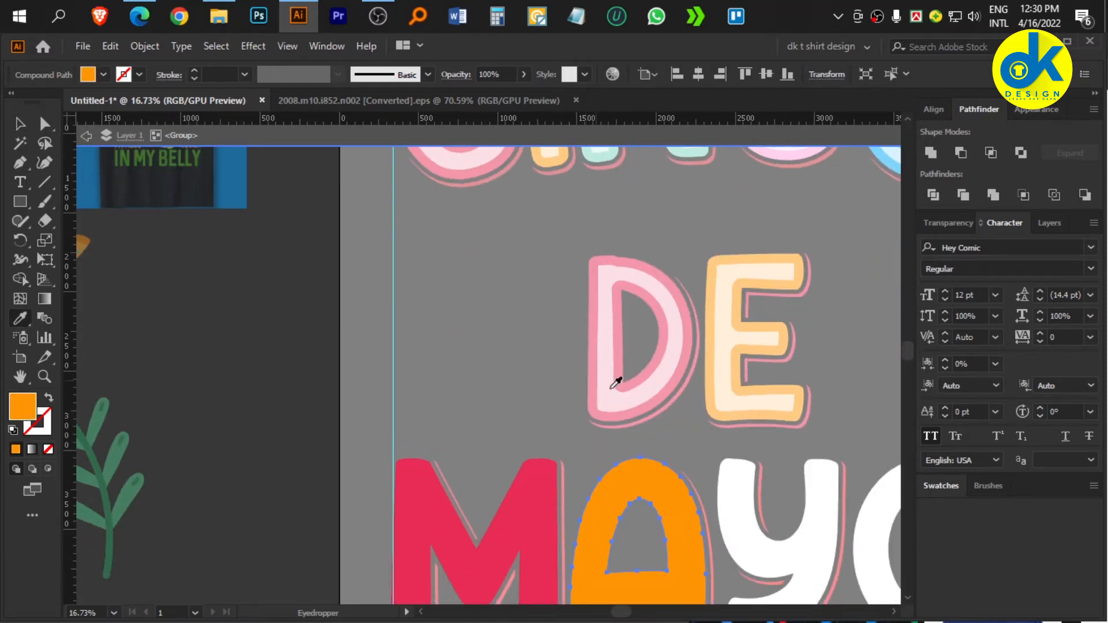
key(v)
click(723, 468)
scroll(725, 469, up, 5)
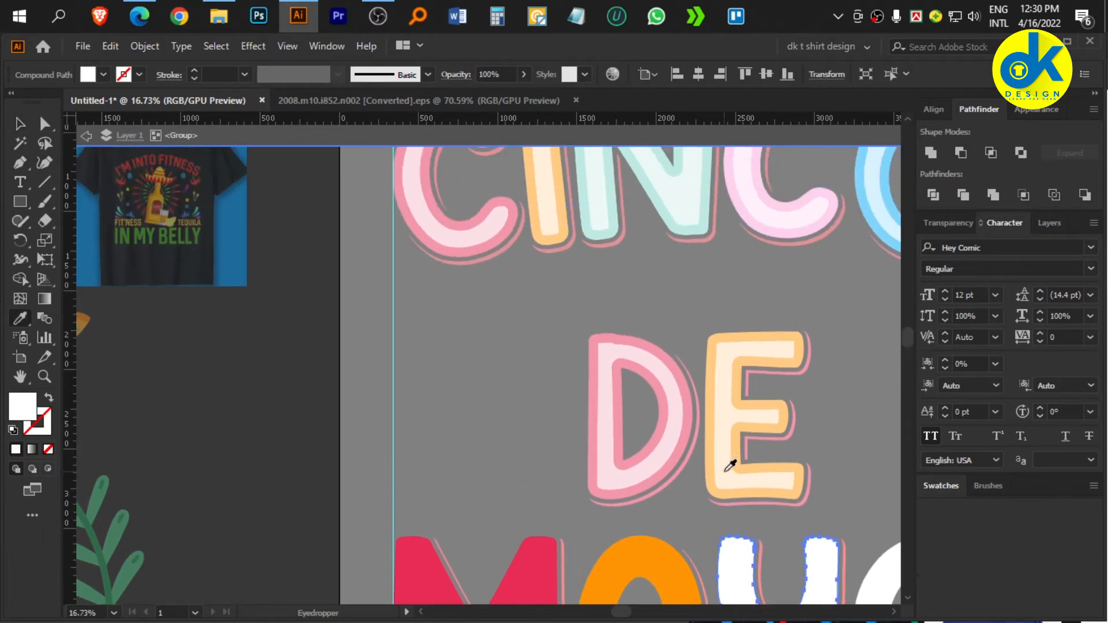
key(i)
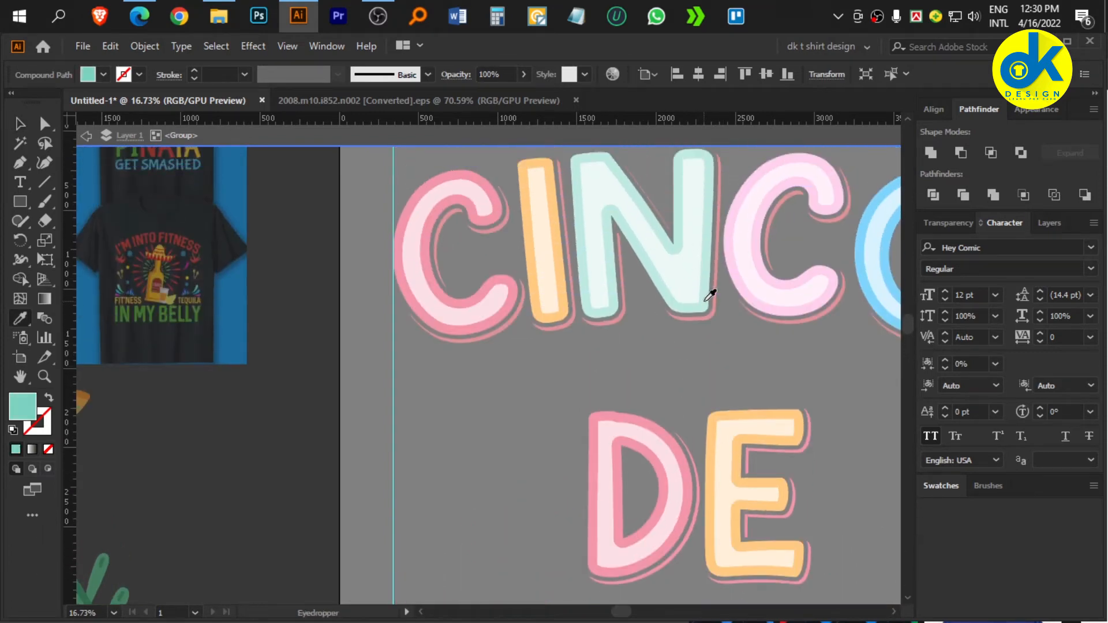
- Fill the O of MAYO with the blue sampled from the O of CINCO and leave isolation mode
scroll(710, 296, down, 5)
scroll(700, 404, right, 4)
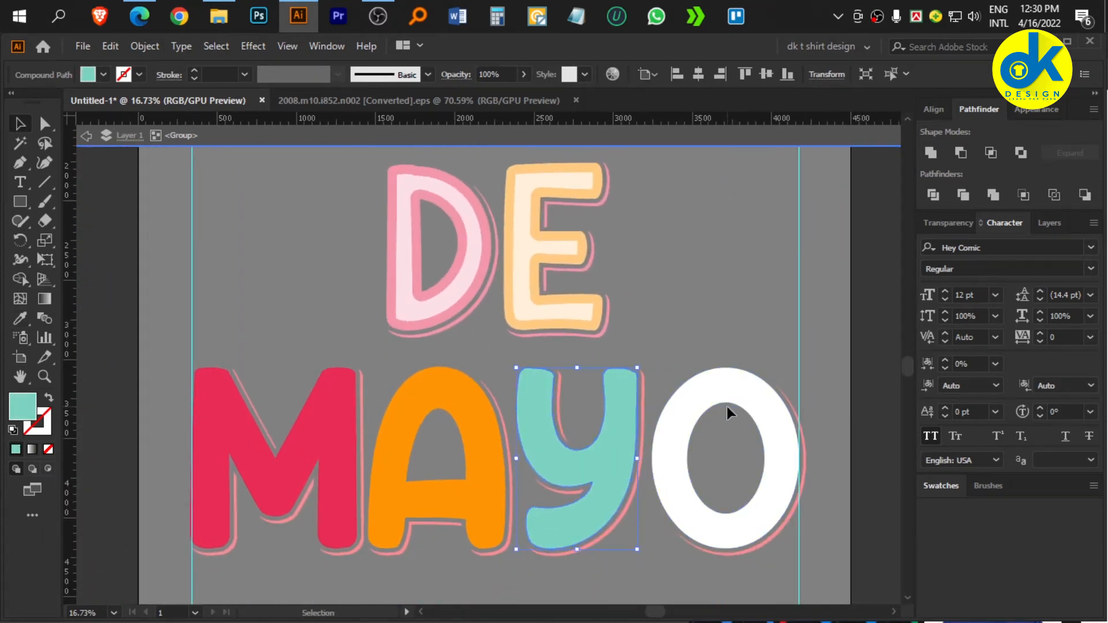
scroll(714, 390, up, 4)
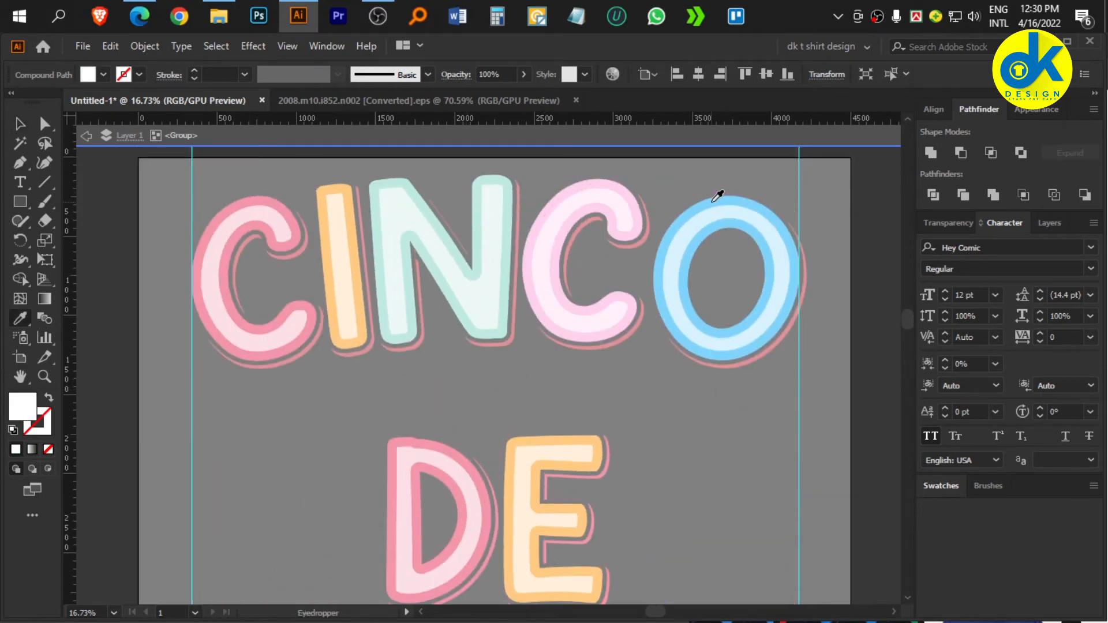
scroll(624, 193, down, 5)
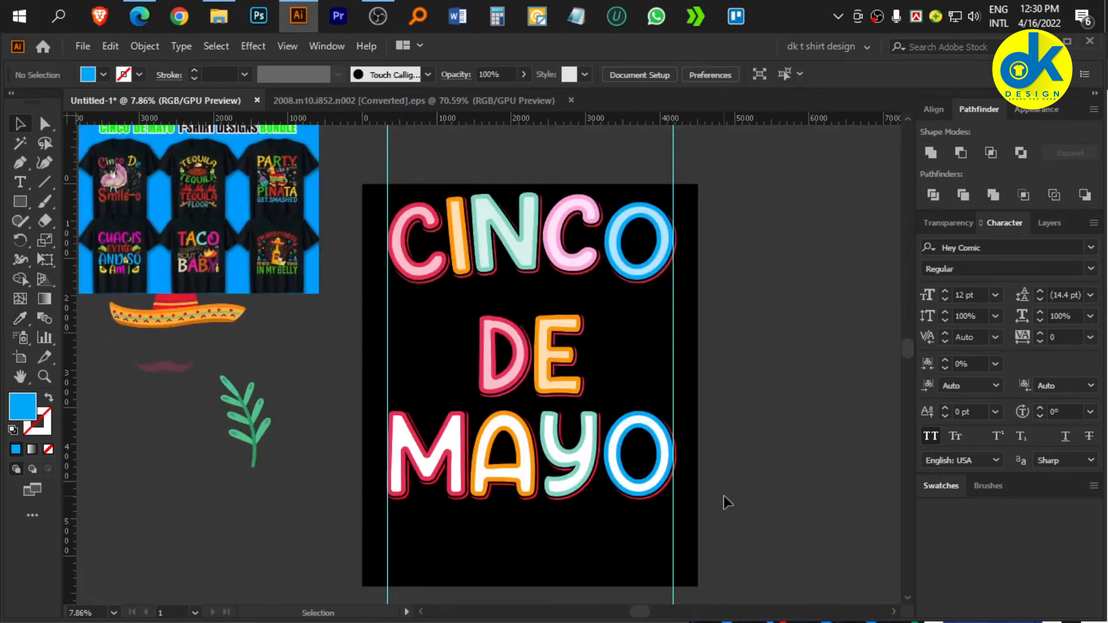
- Set the opacity of the white inner outlines of MAYO to 70%
scroll(725, 502, up, 1)
click(590, 462)
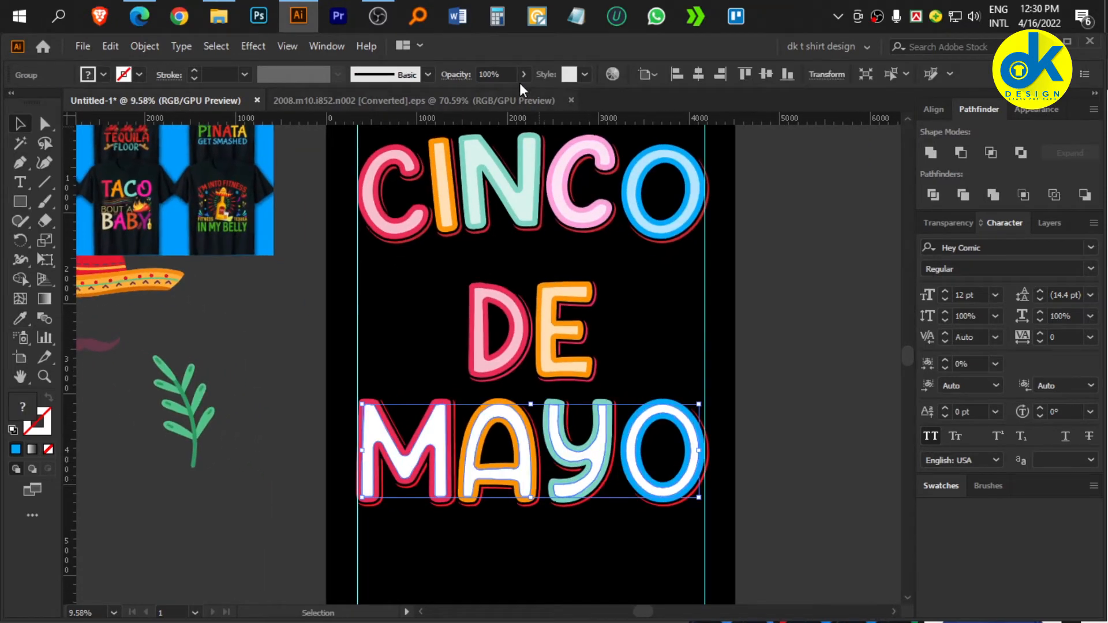
text(70)
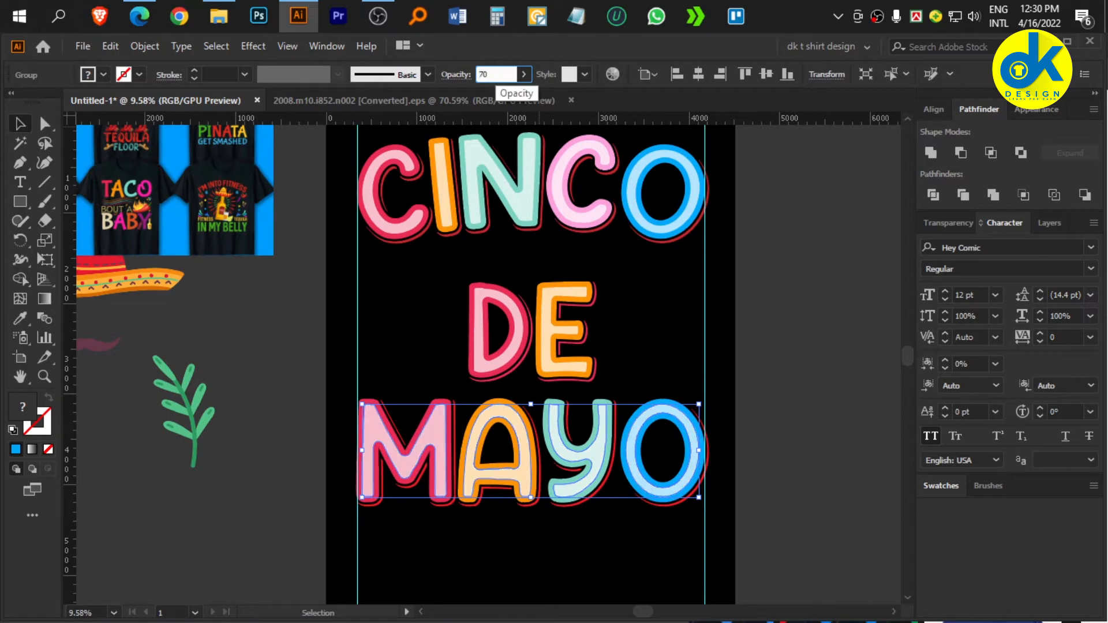
click(814, 353)
- Change the fill of the thin red shadows of CINCO and MAYO to white
drag(577, 341, 621, 333)
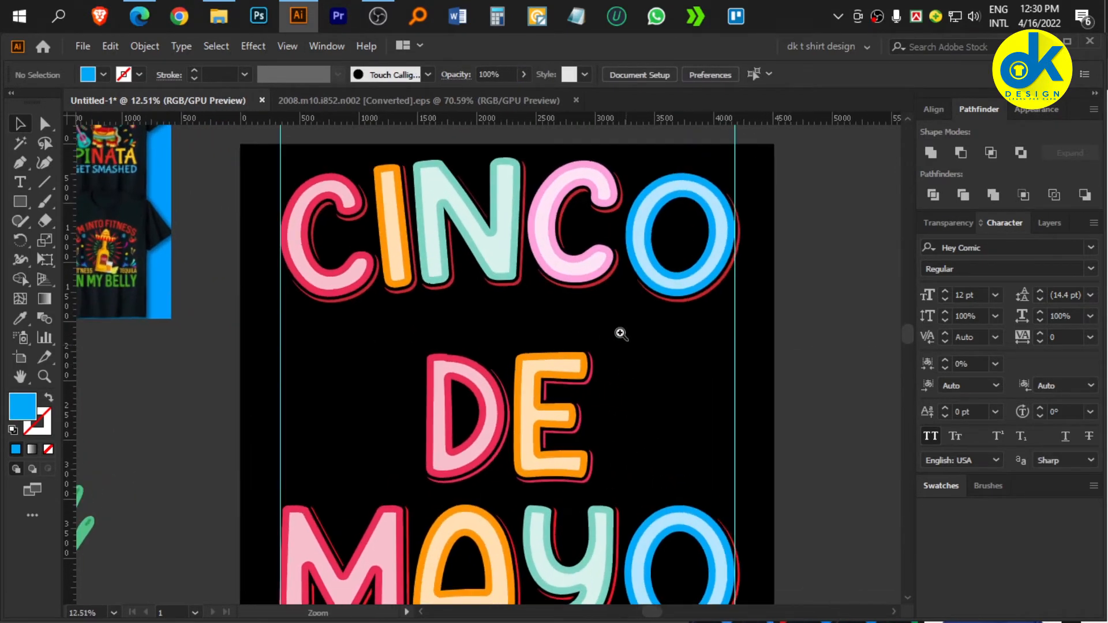
click(607, 282)
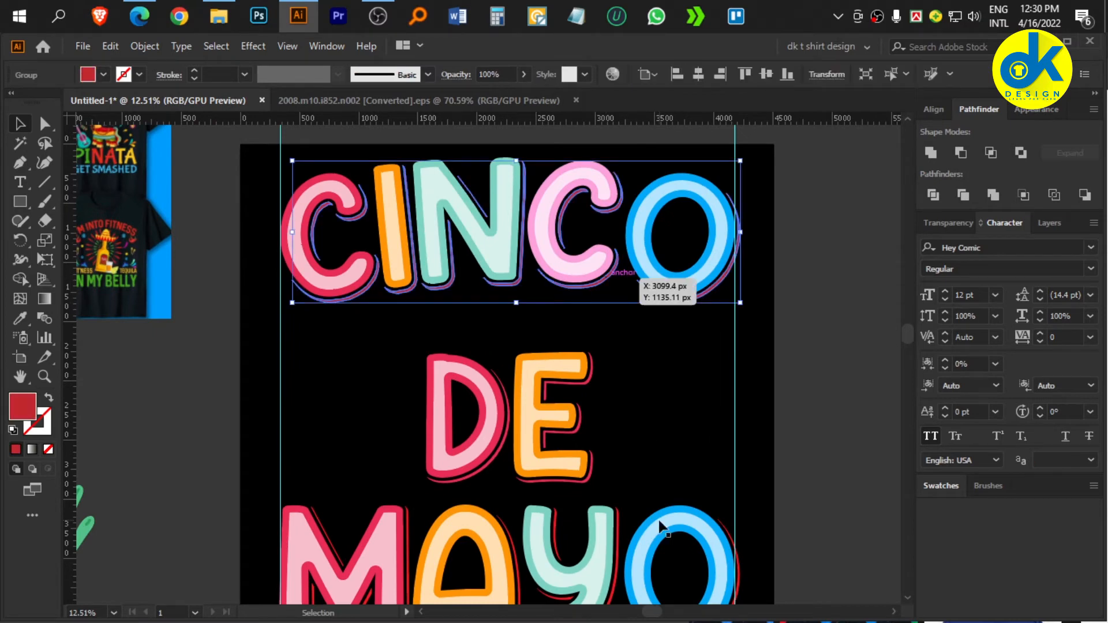
shift+click(623, 519)
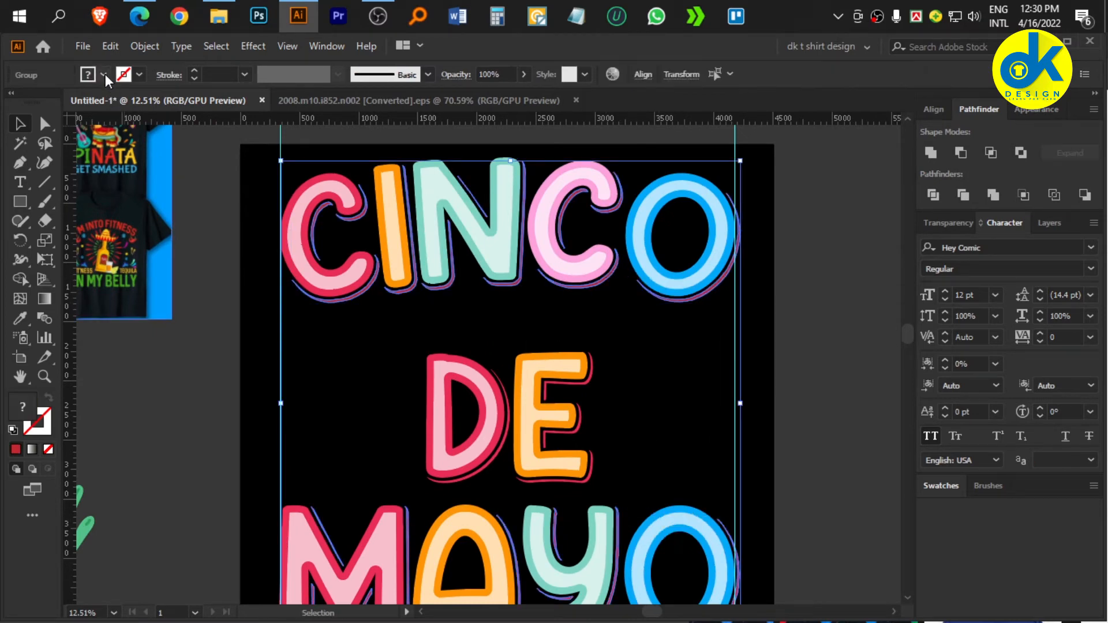
click(105, 74)
click(36, 109)
click(635, 355)
click(652, 379)
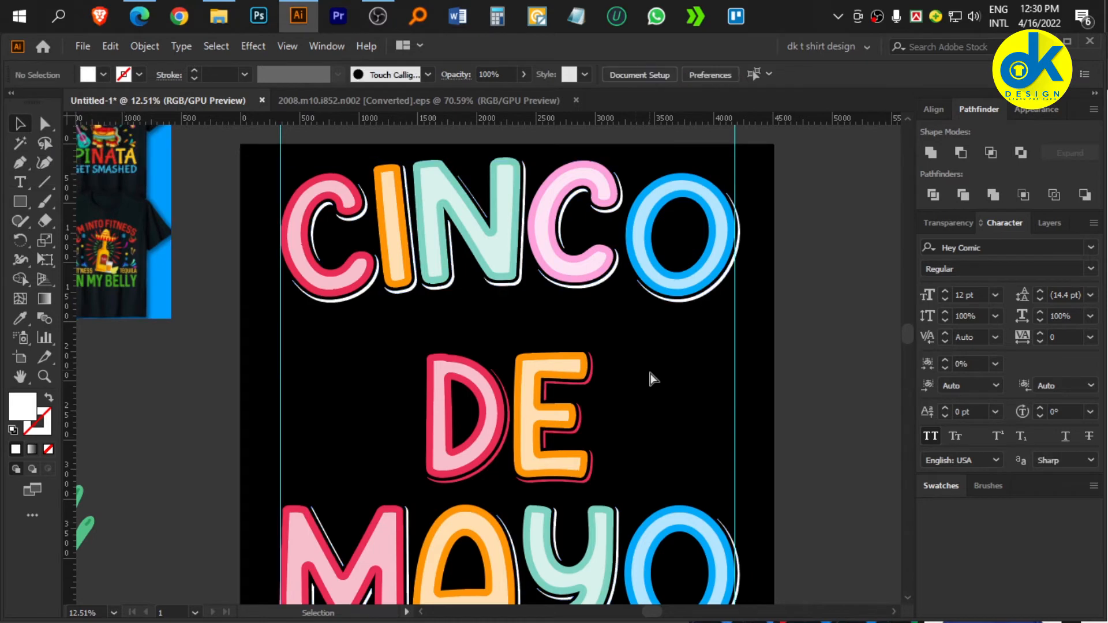
- Move the sombrero from beside the artboard onto the design, between CINCO and DE
drag(652, 379, 573, 361)
drag(569, 398, 597, 420)
drag(563, 370, 559, 384)
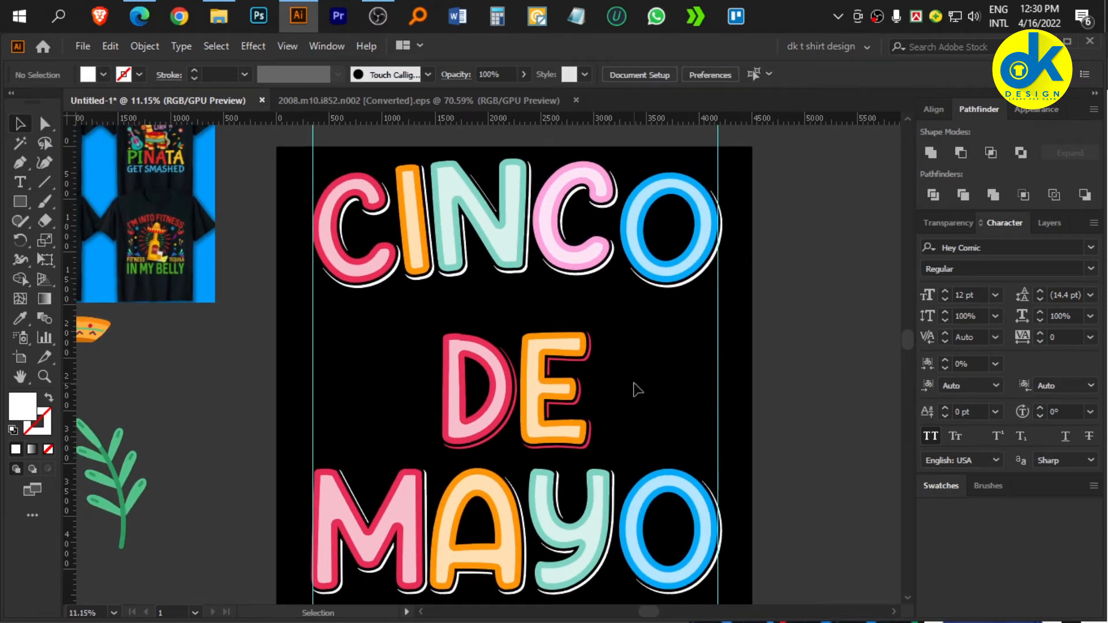
scroll(640, 390, down, 3)
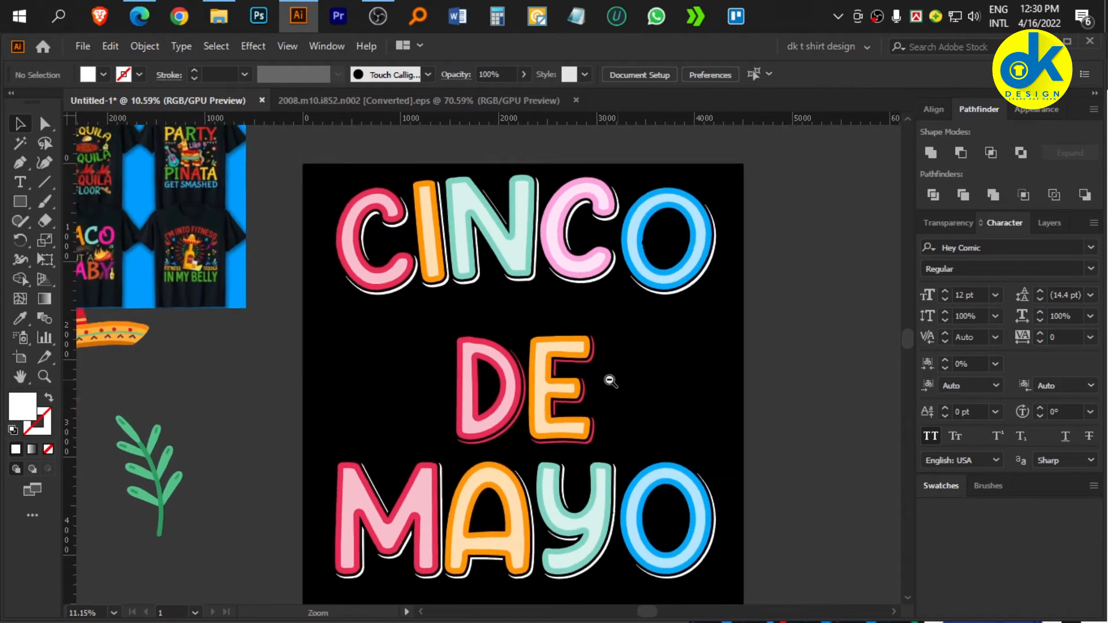
scroll(263, 399, down, 1)
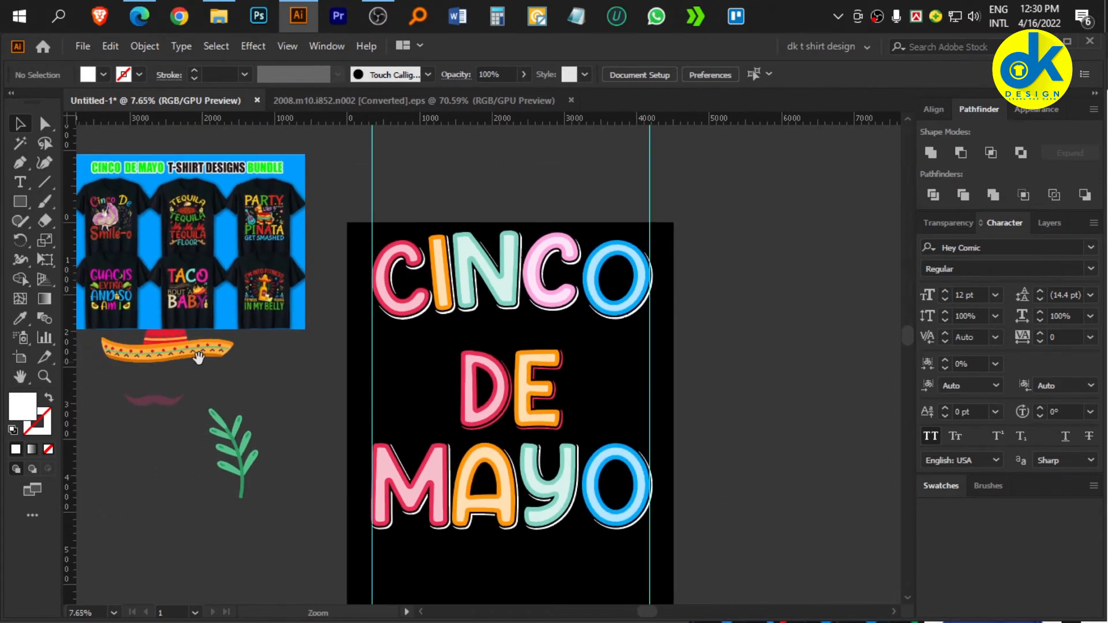
drag(191, 354, 537, 351)
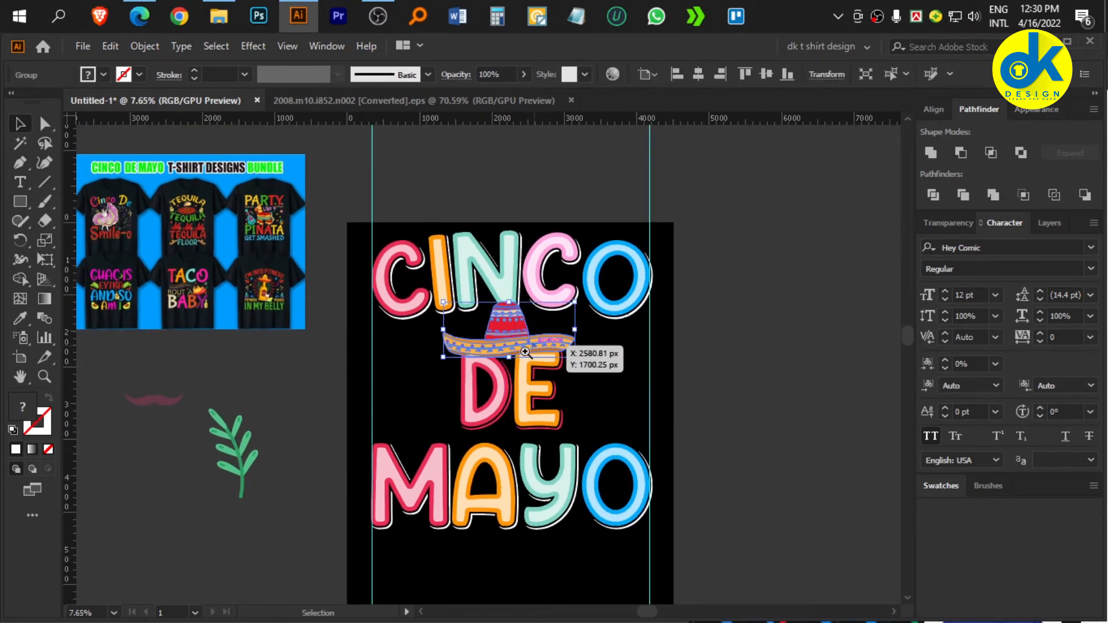
scroll(537, 351, up, 5)
click(364, 417)
drag(427, 406, 489, 454)
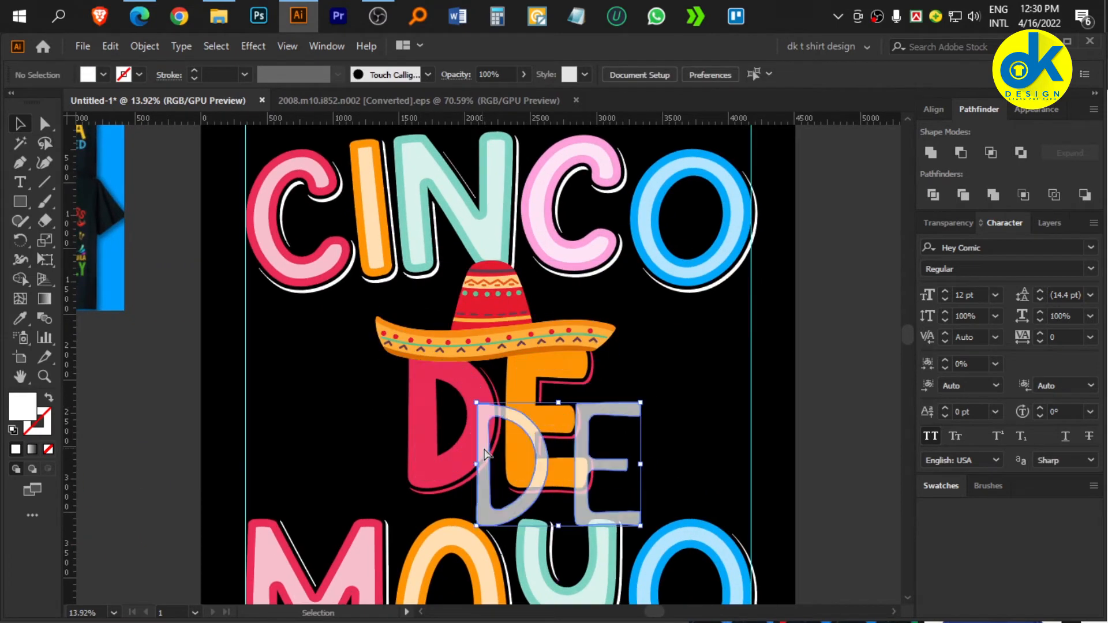
key(ctrl+z)
- Group the complete DE lettering with its shadows and move it slightly down below the sombrero
drag(358, 391, 699, 475)
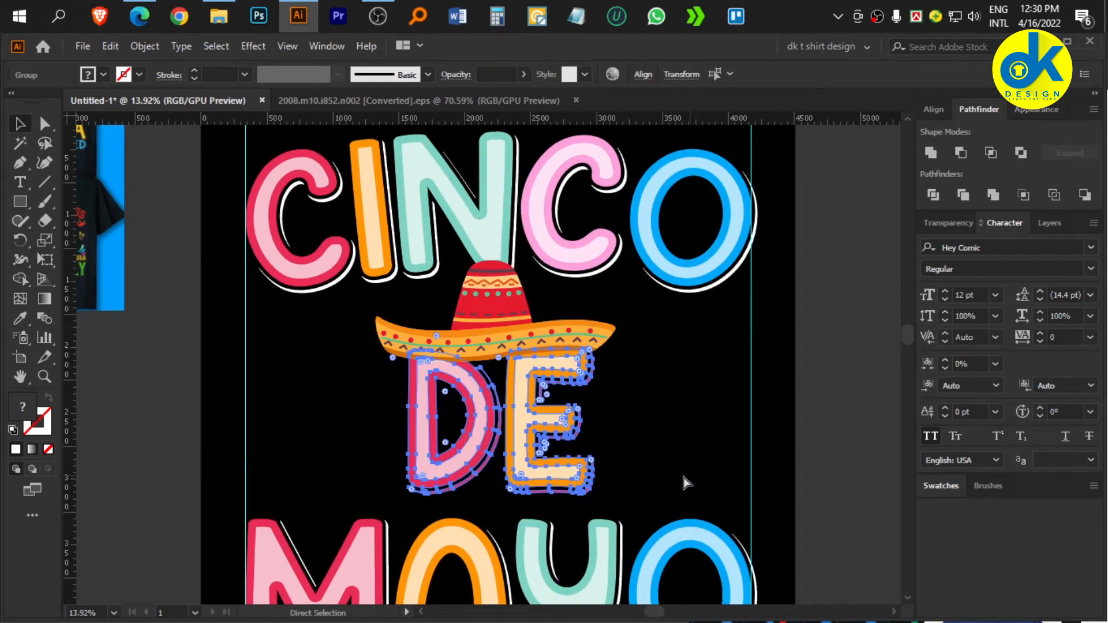
click(685, 483)
drag(512, 439, 512, 448)
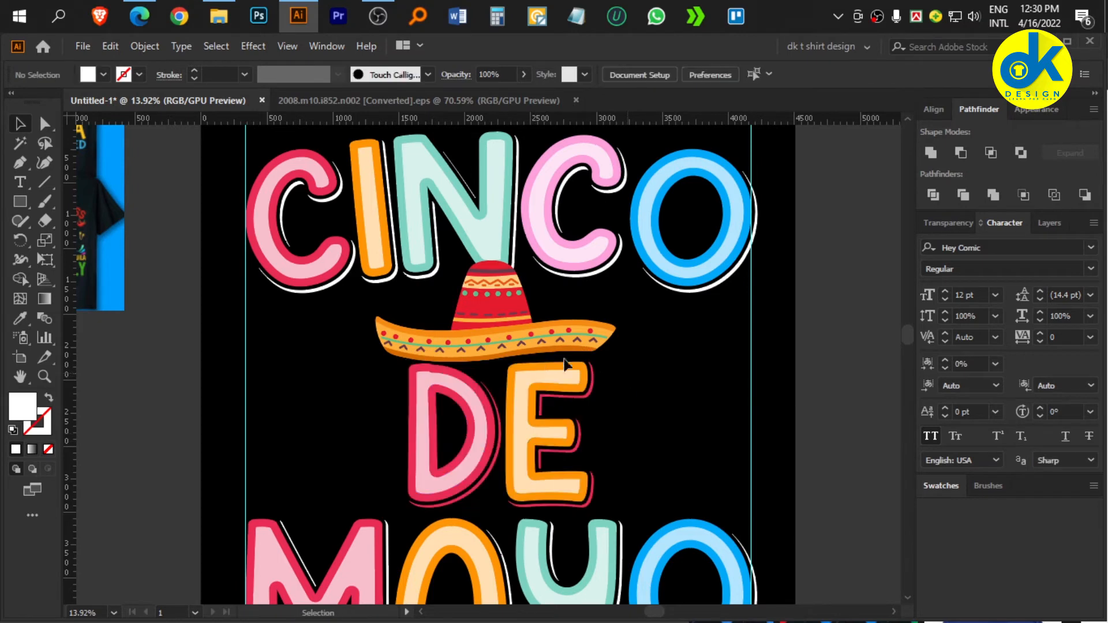
- Move the sombrero down onto the top of DE and scale it down proportionally to about the word's width
drag(534, 352, 541, 427)
drag(543, 427, 618, 426)
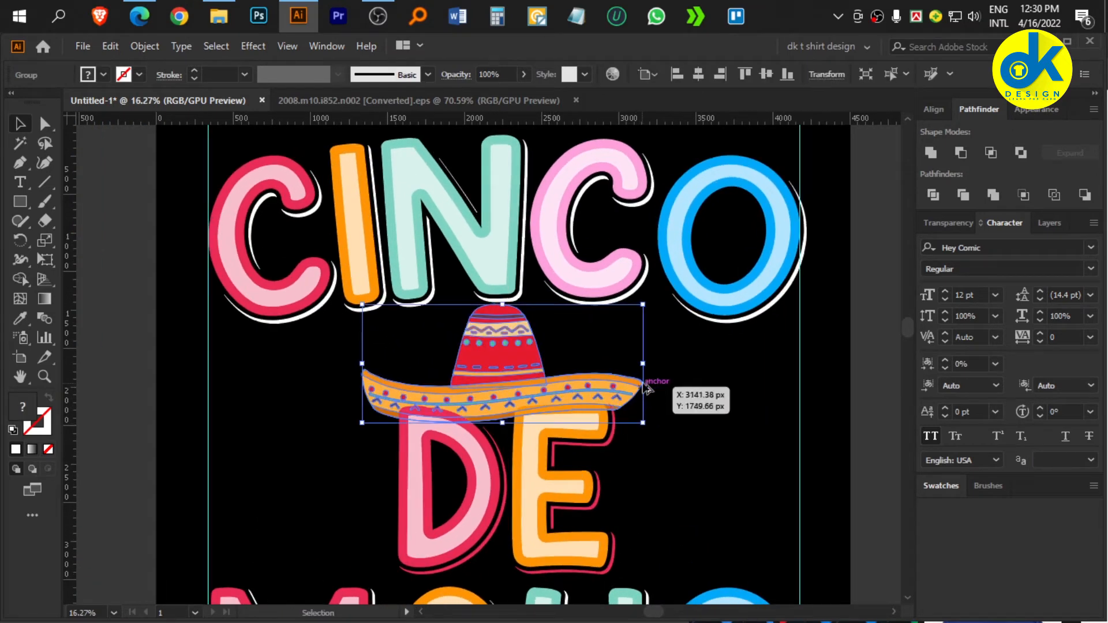
drag(644, 367, 618, 367)
- Align the sombrero and the DE lettering on their horizontal centres
scroll(568, 384, up, 1)
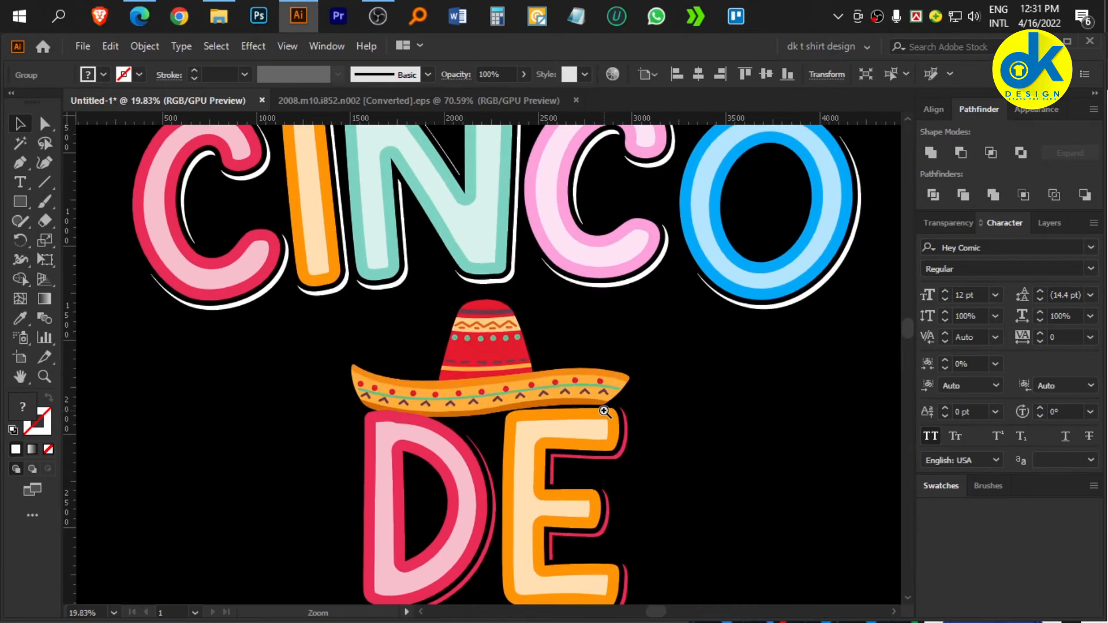
click(939, 110)
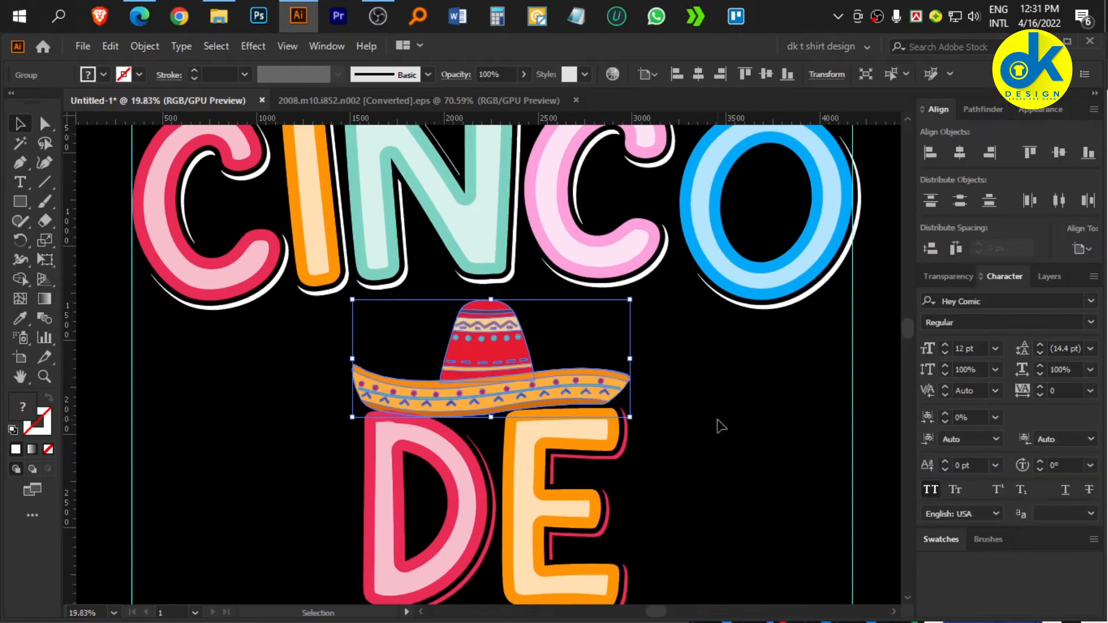
click(371, 520)
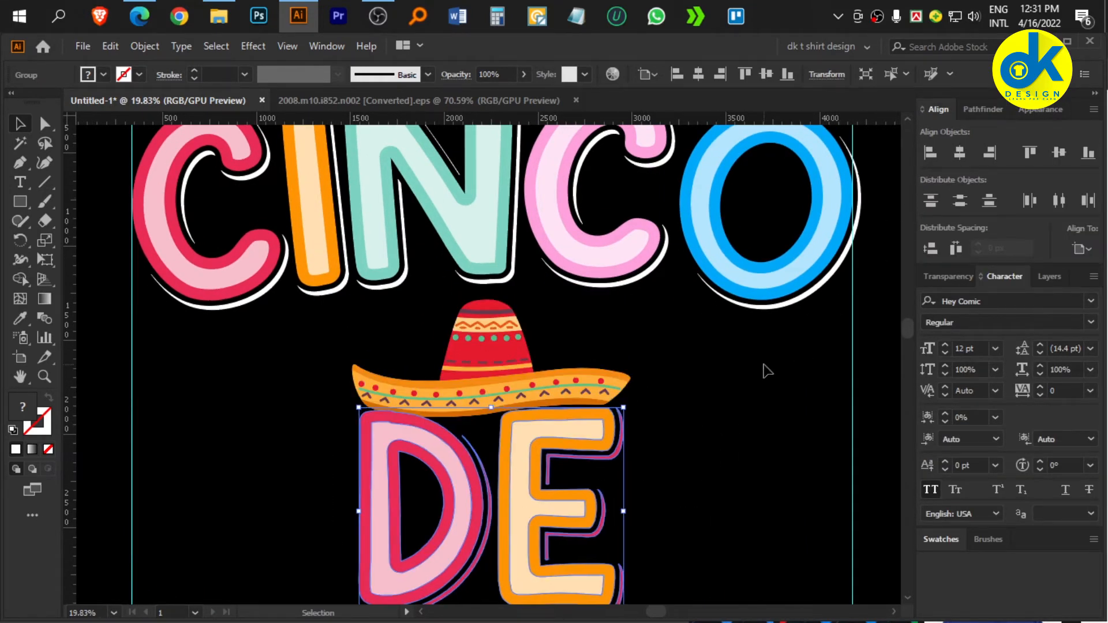
click(762, 371)
- Lower the sombrero slightly so its brim overlaps the tops of the D and E
scroll(594, 433, up, 2)
drag(554, 402, 551, 404)
drag(553, 410, 563, 434)
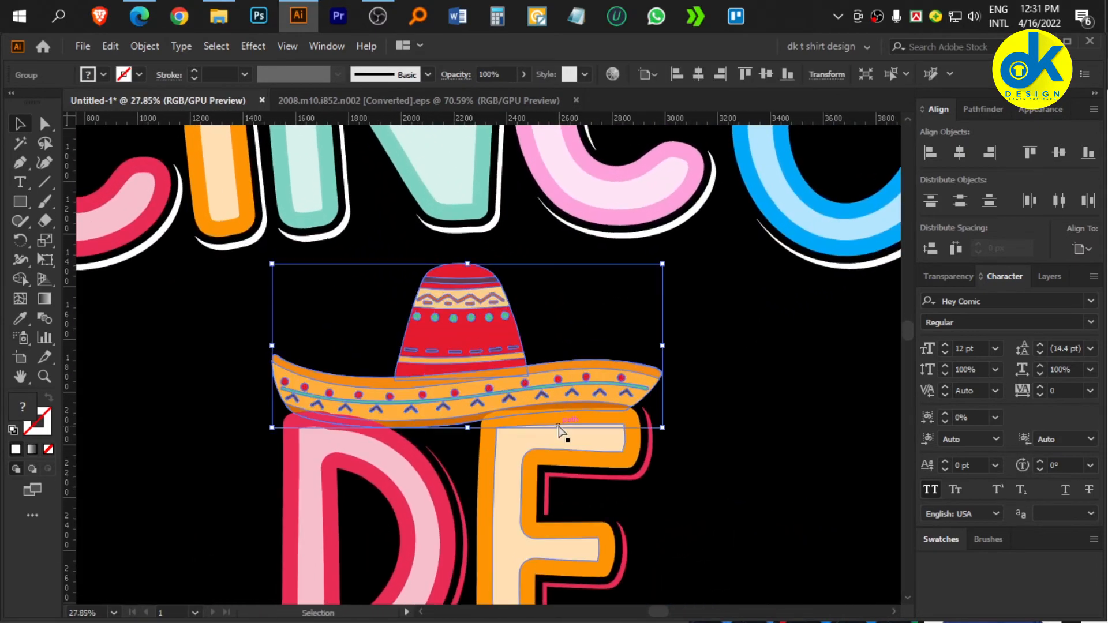
key(Delete)
drag(272, 386, 664, 500)
key(ctrl+z)
click(714, 447)
- Nudge the sombrero further down over DE and enlarge it slightly in proportion
scroll(581, 451, up, 1)
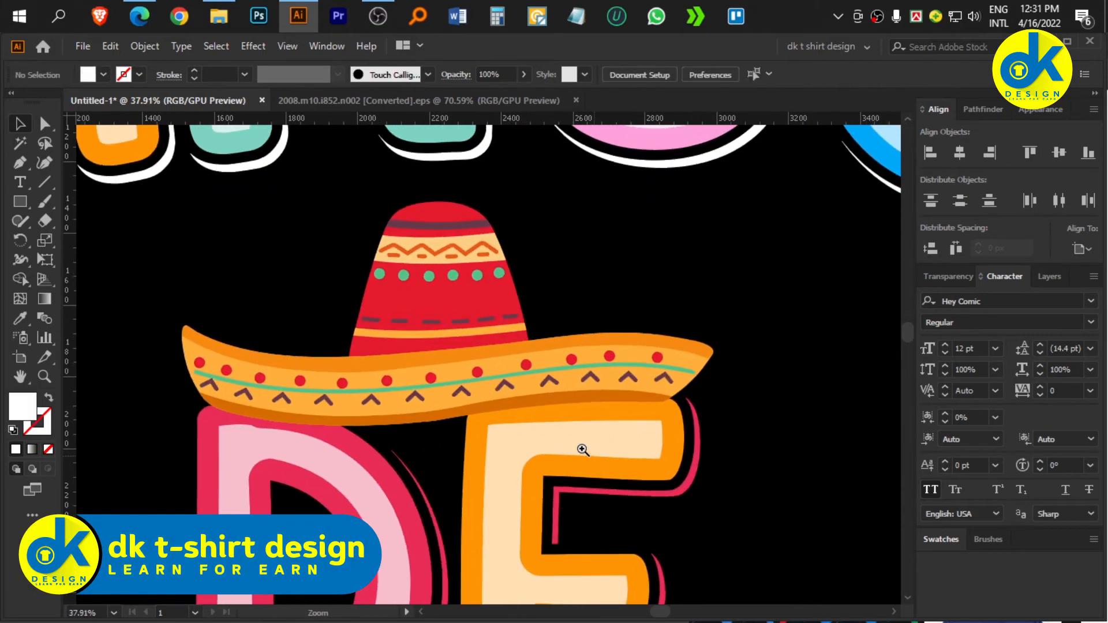
drag(548, 380, 559, 437)
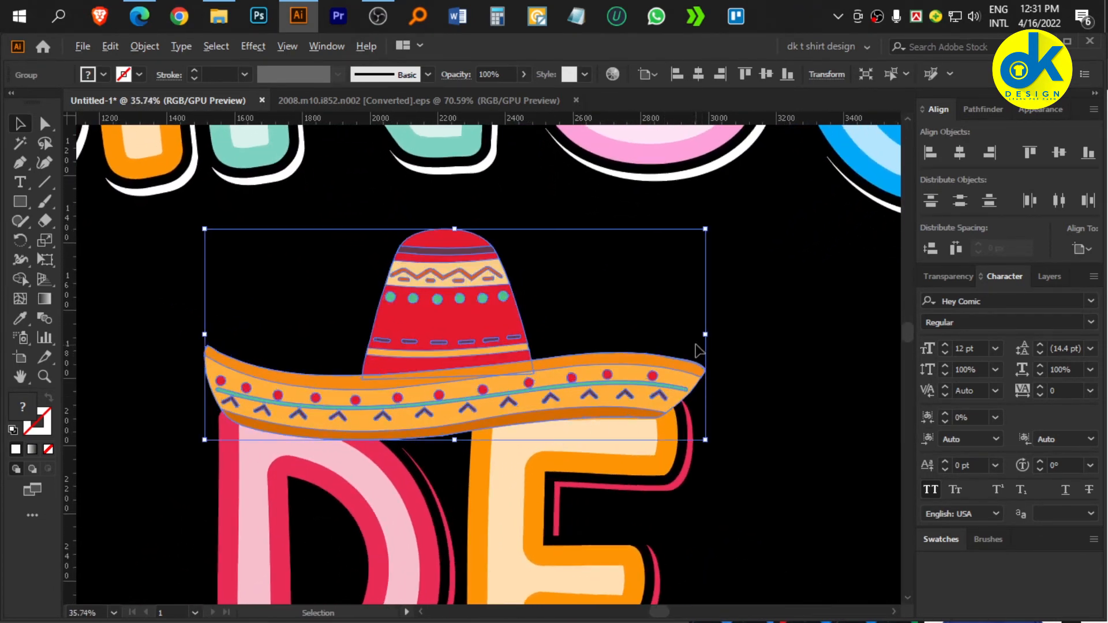
drag(705, 339, 520, 403)
- Bring the green leaf sprig onto the design, scale it to about half size and tuck its stem behind the sombrero's brim beside the crown
drag(132, 513, 563, 390)
scroll(572, 370, up, 2)
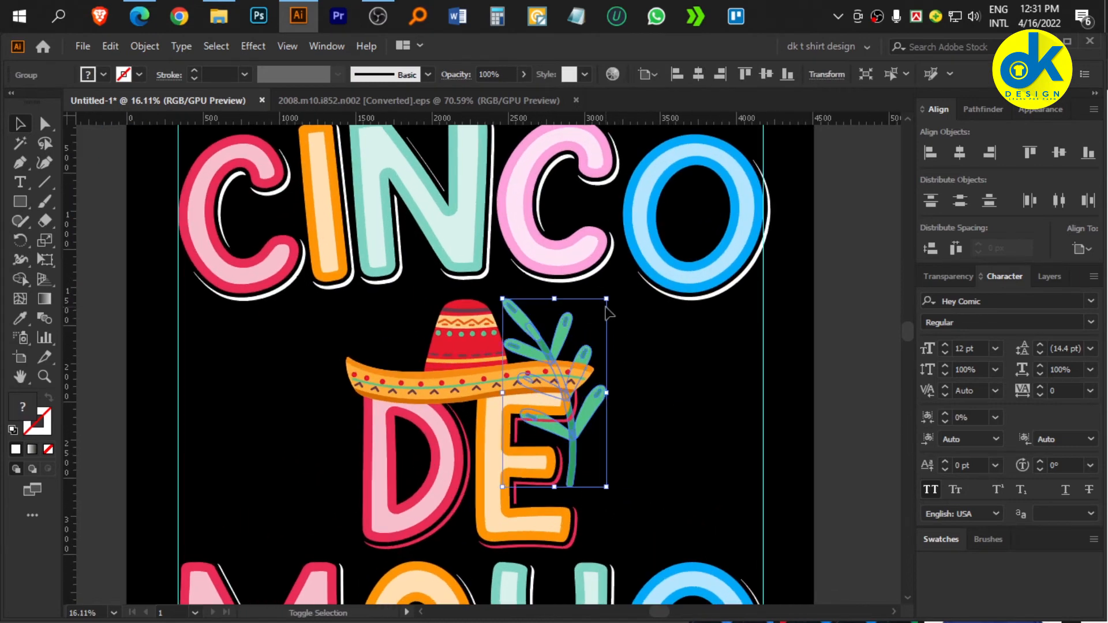
drag(605, 307, 556, 398)
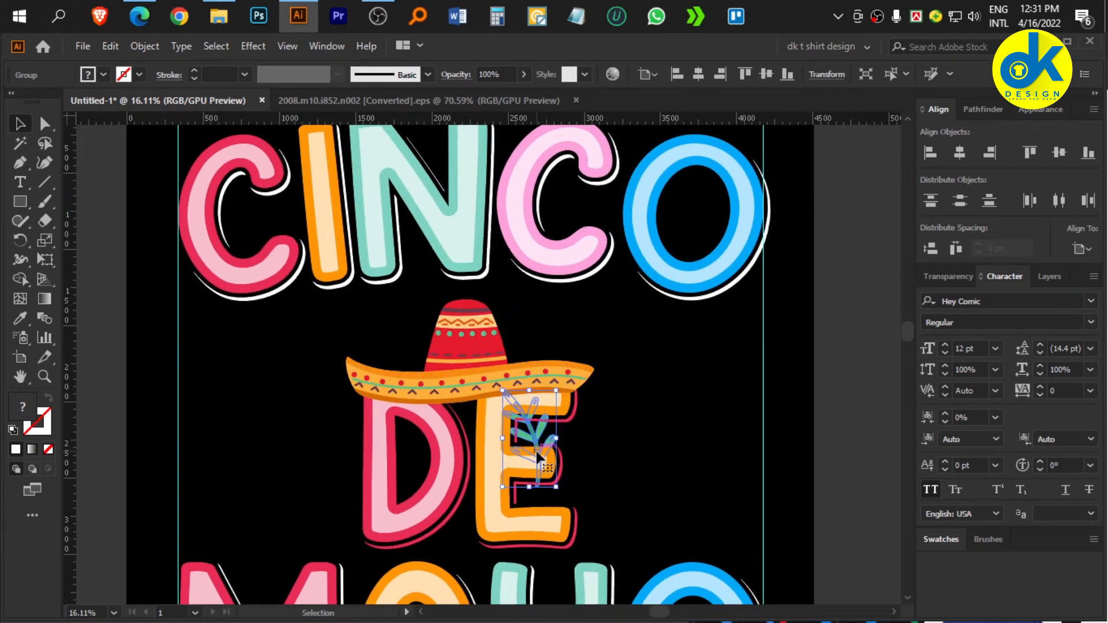
drag(537, 458, 540, 353)
scroll(530, 326, up, 2)
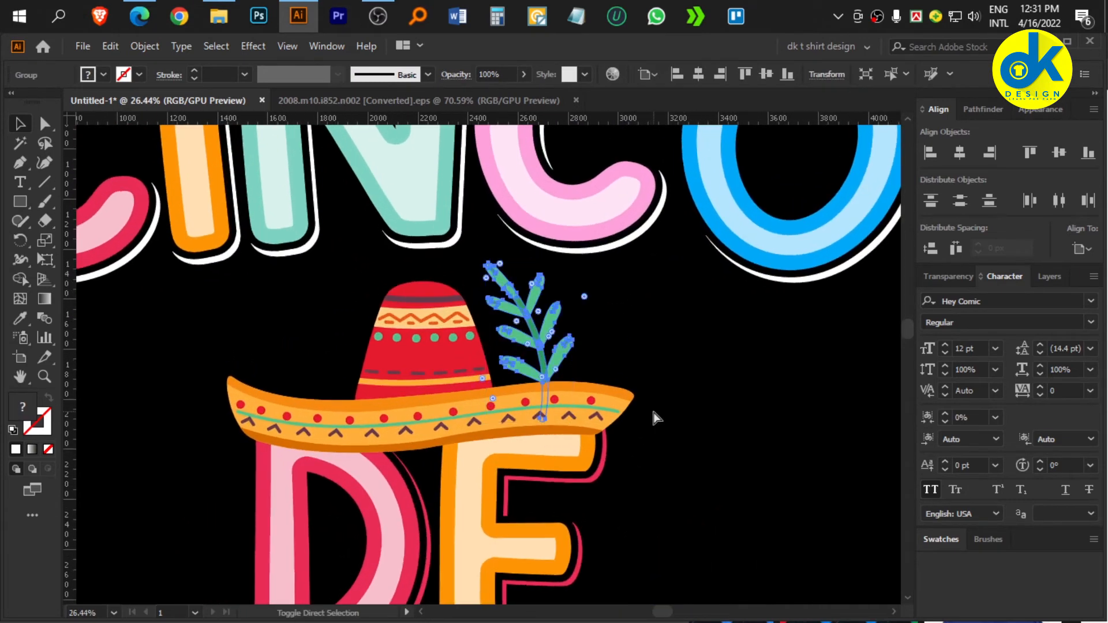
- Reflect the leaf sprig vertically and tuck its stem behind the sombrero's brim, on the right of the crown
key(ctrl+r)
click(763, 388)
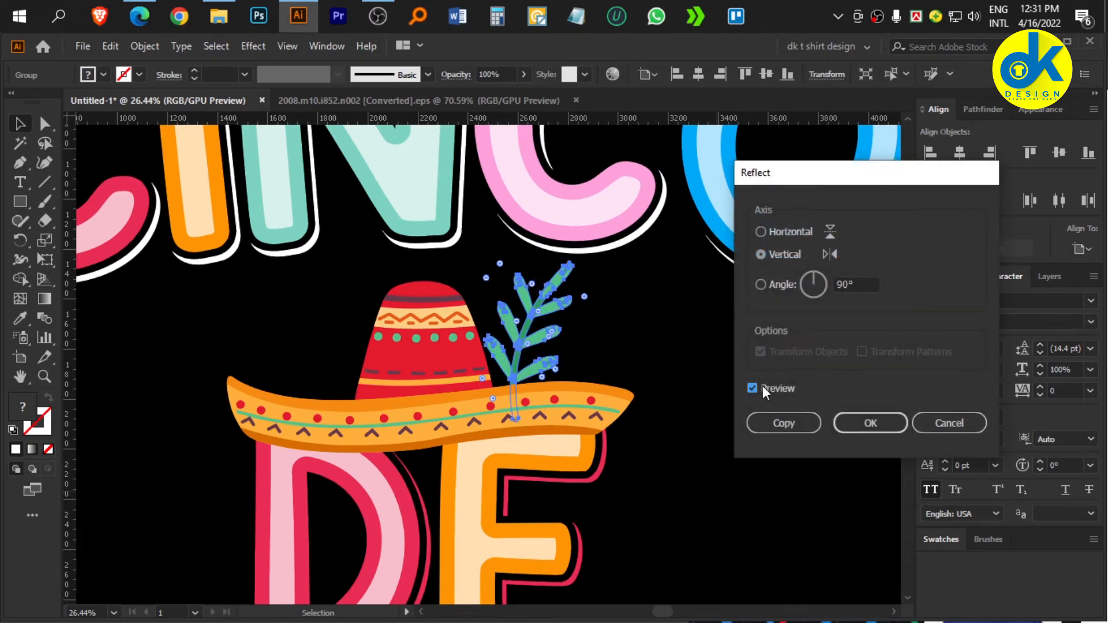
click(858, 421)
click(595, 345)
scroll(540, 334, up, 2)
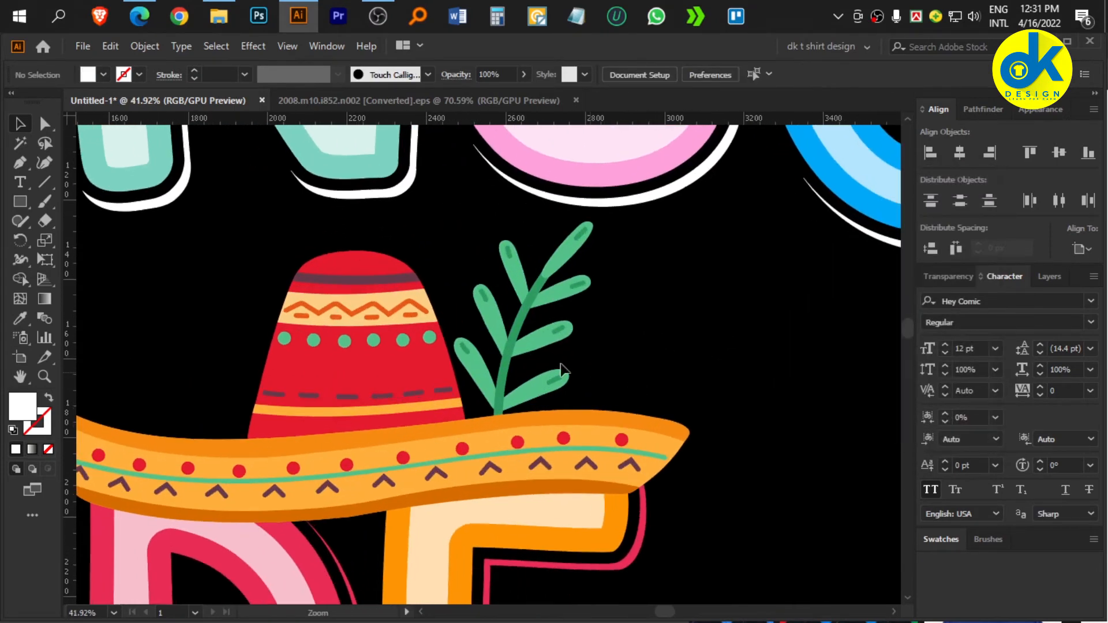
drag(516, 334, 548, 361)
- Make a vertically reflected copy of the leaf sprig and place it behind the brim on the crown's other side
scroll(488, 362, down, 2)
key(ctrl+r)
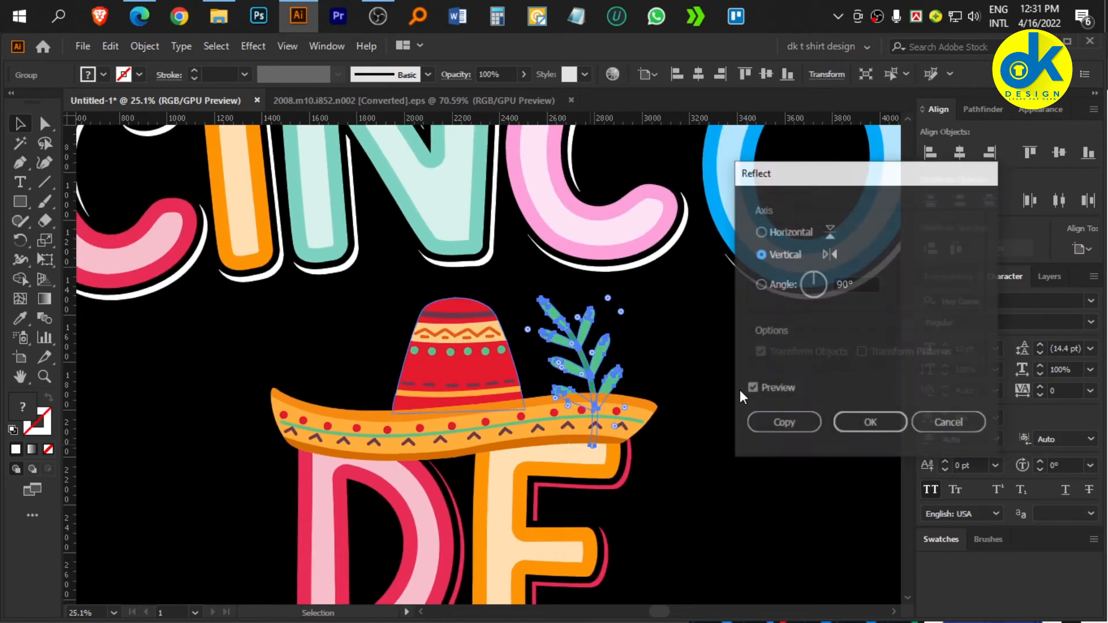
click(771, 424)
drag(590, 373, 347, 373)
scroll(477, 390, down, 1)
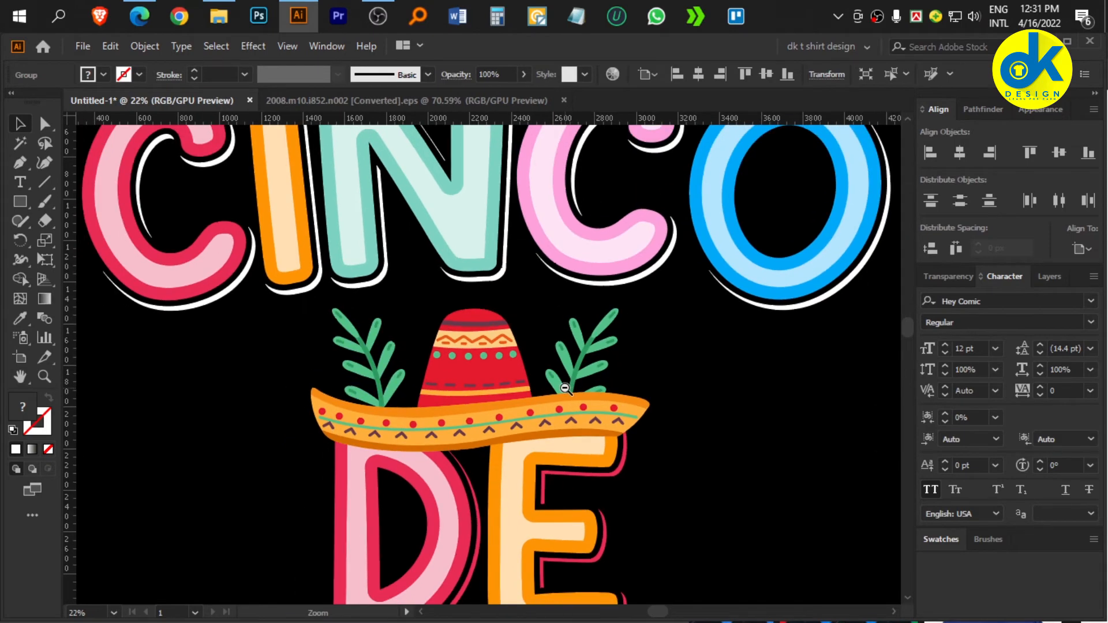
scroll(365, 419, up, 3)
scroll(365, 420, down, 3)
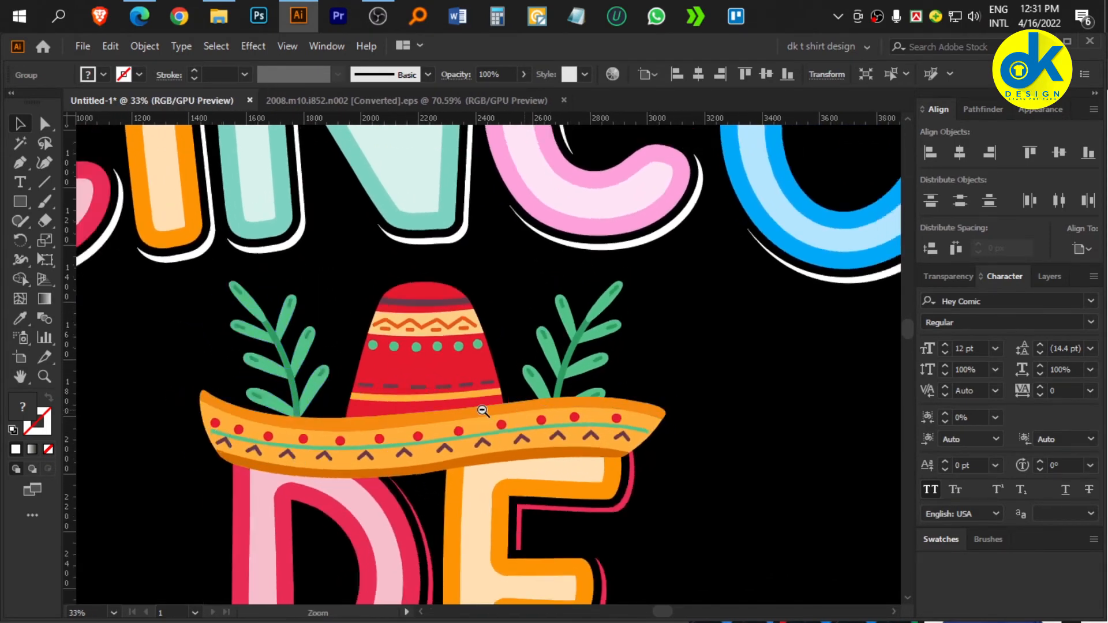
- Group the sombrero, both leaf sprigs and the DE lettering
click(369, 398)
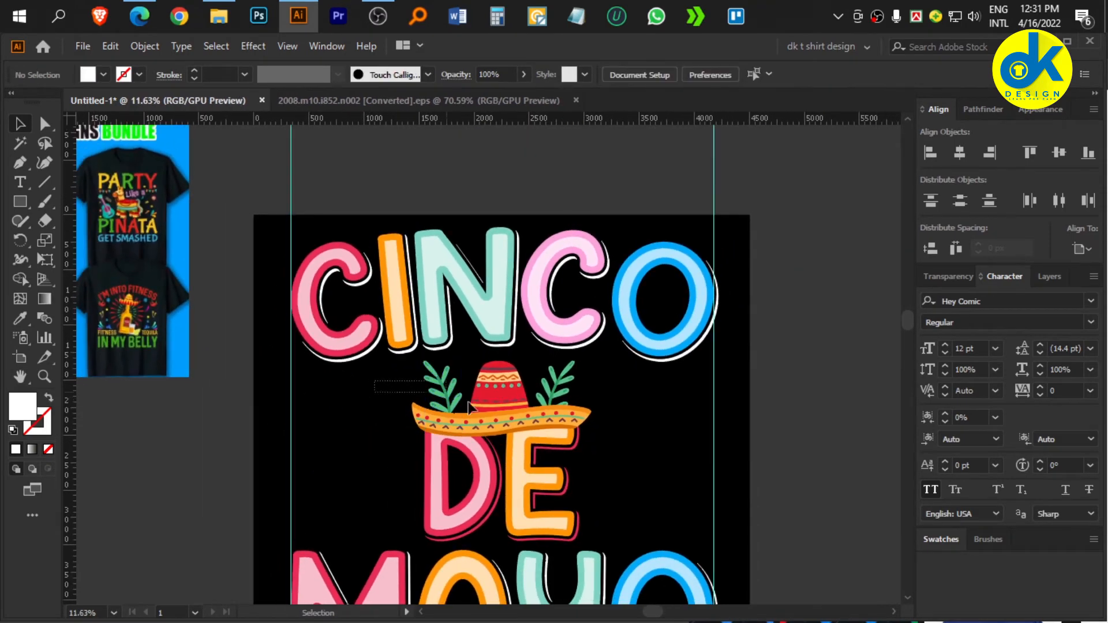
drag(601, 477, 605, 477)
click(617, 469)
scroll(616, 469, down, 1)
- Move the MAYO lettering lower on the artboard, then shift the sombrero and DE group slightly down between the two words
click(319, 449)
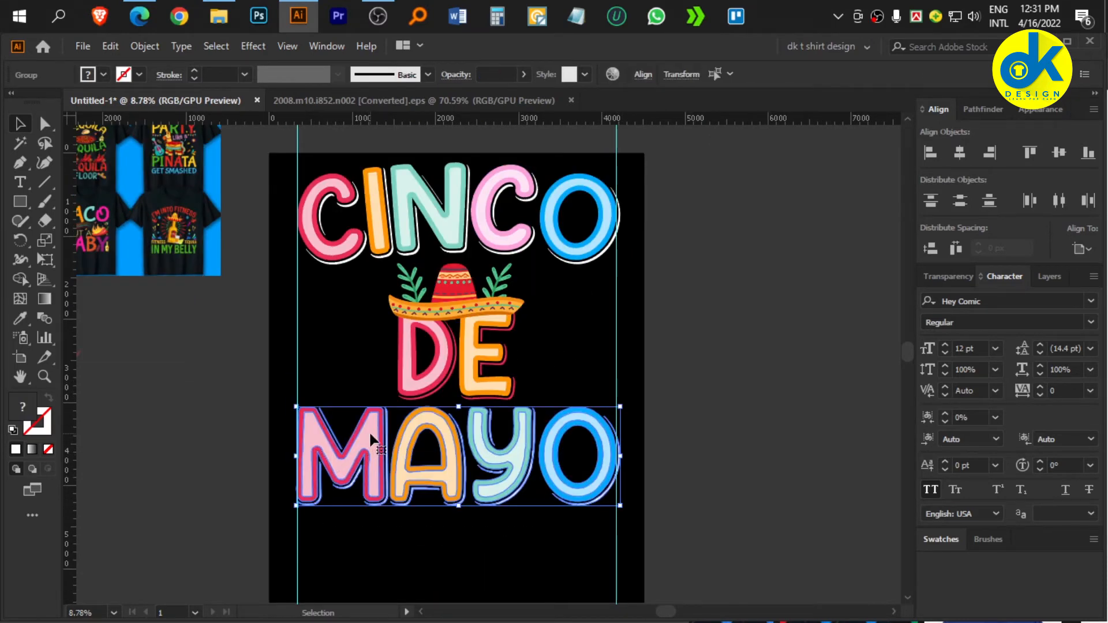
click(483, 544)
drag(498, 485, 492, 512)
drag(431, 301, 443, 325)
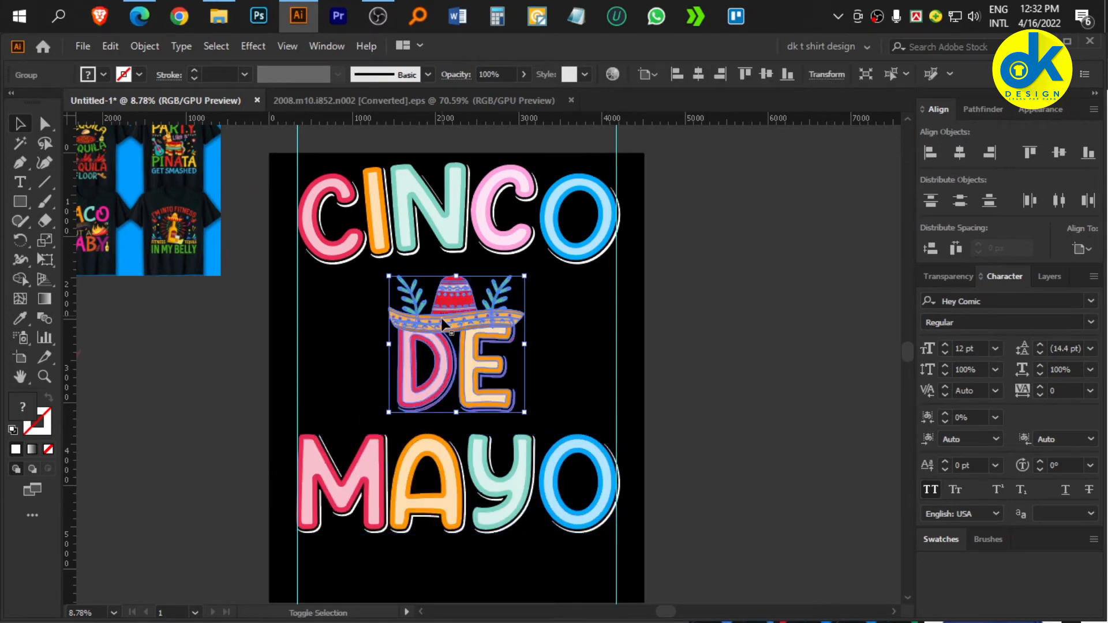
- Group all the letters of CINCO with their shadows into one object
click(541, 327)
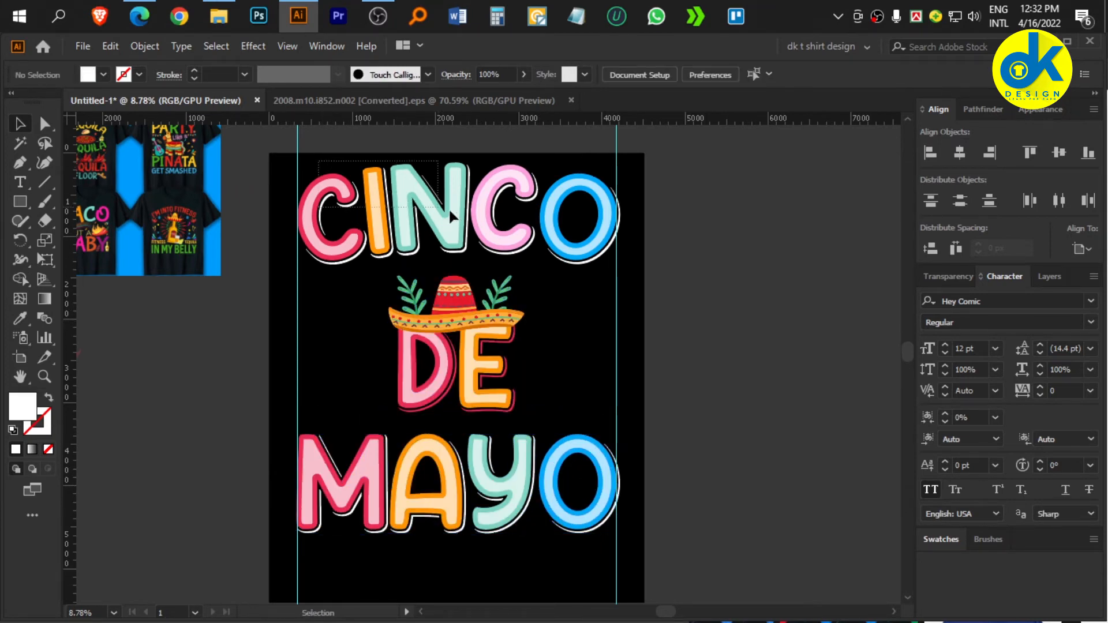
click(601, 260)
key(a)
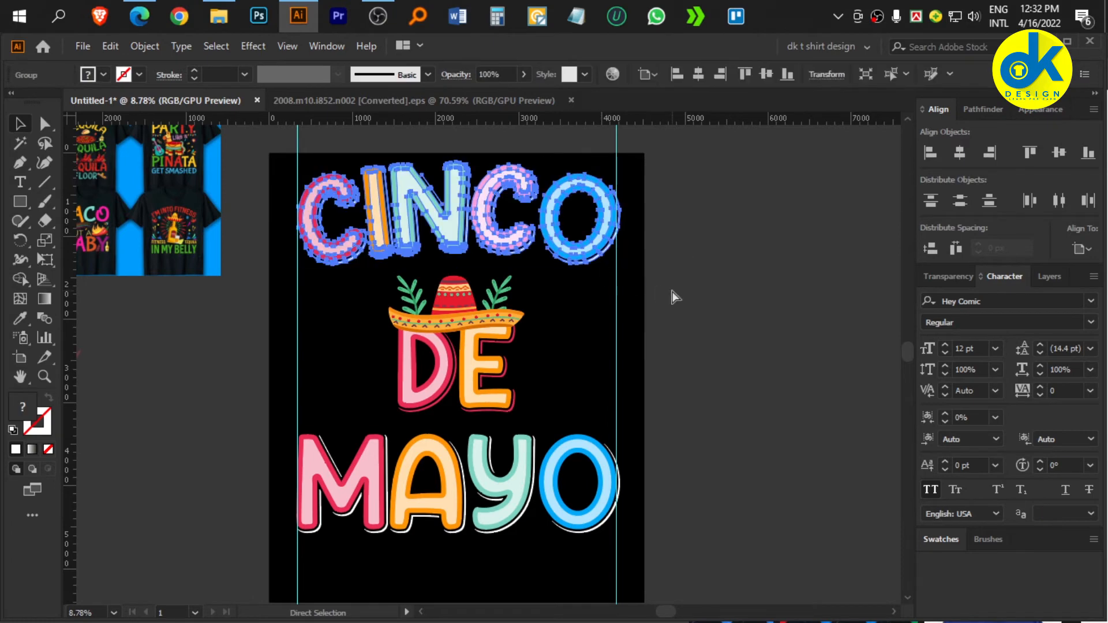
click(673, 292)
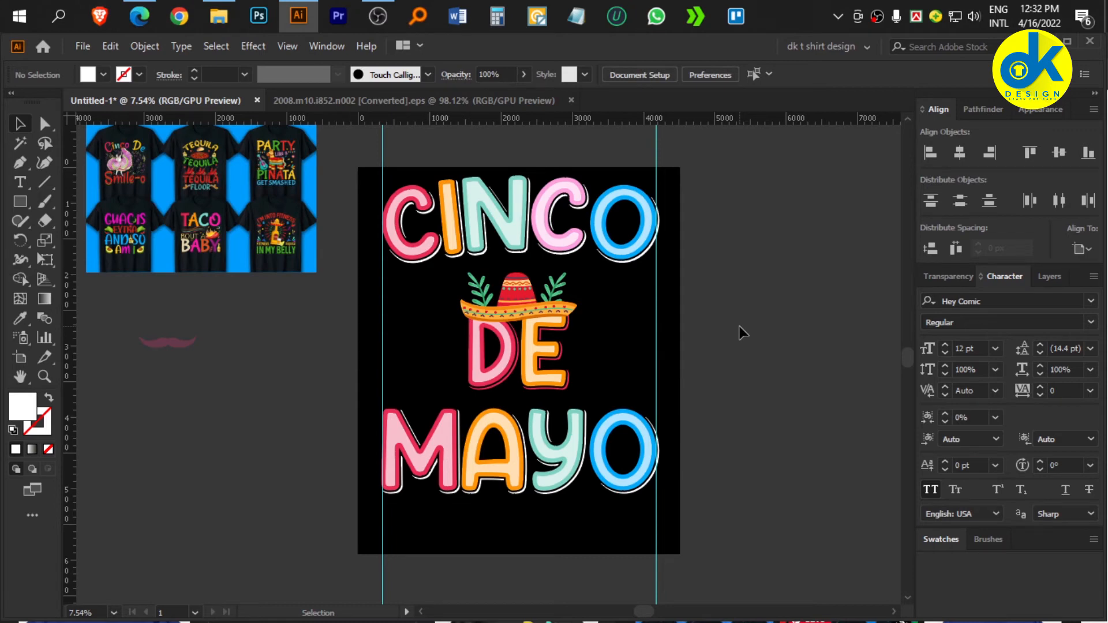
- Copy the confetti group from the 2008.m10.i852.n002 graphics file and paste it into the T-shirt document
click(456, 103)
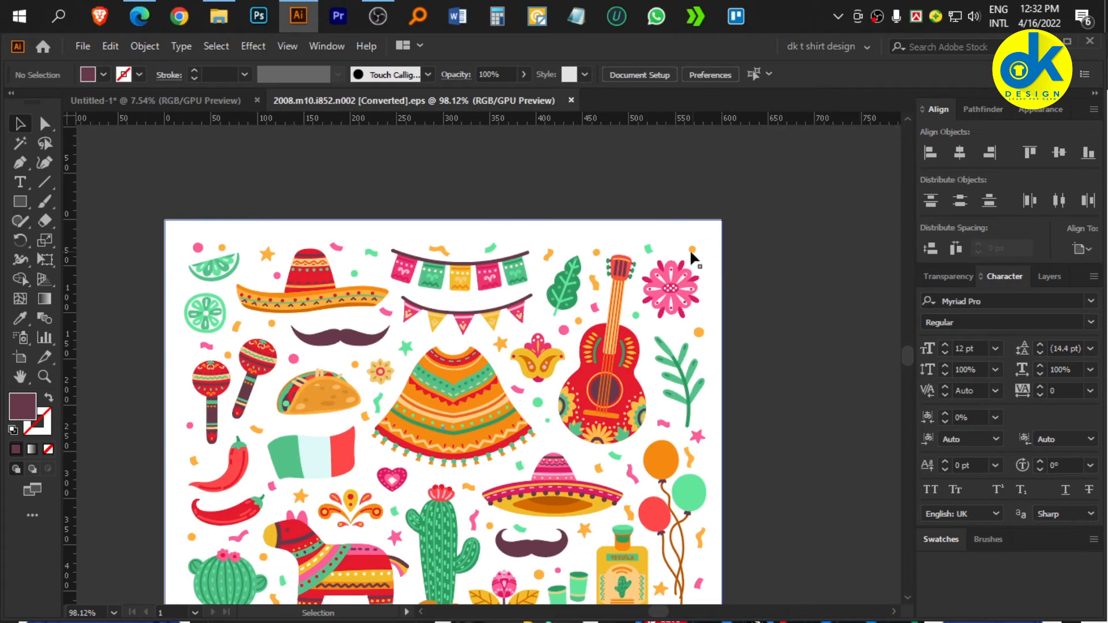
drag(349, 270, 385, 266)
drag(385, 266, 423, 236)
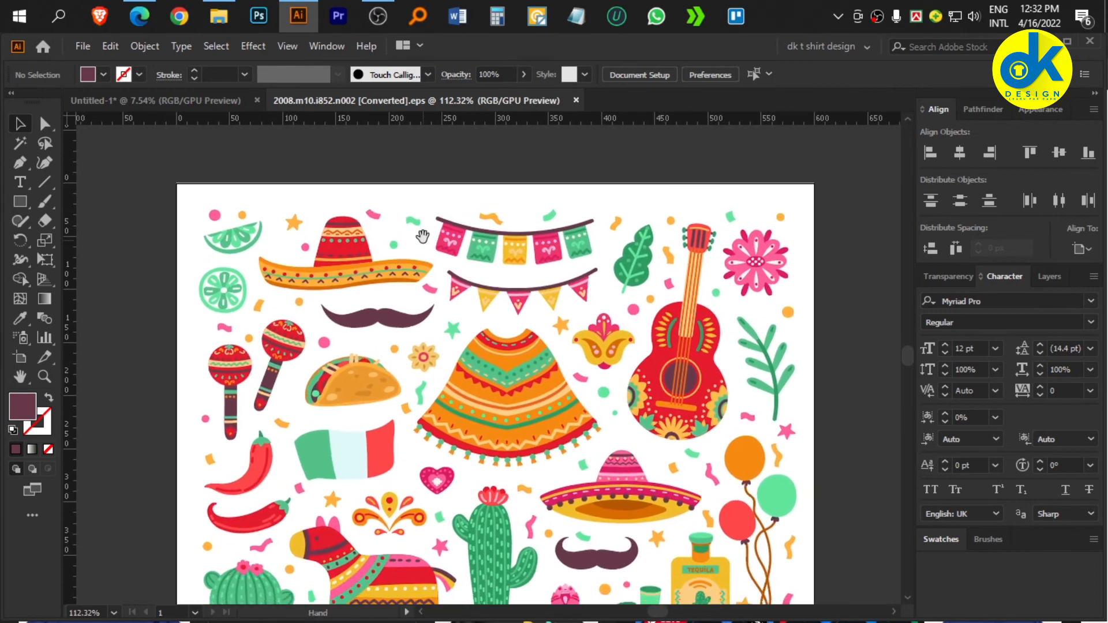
click(378, 215)
key(ctrl+c)
click(195, 101)
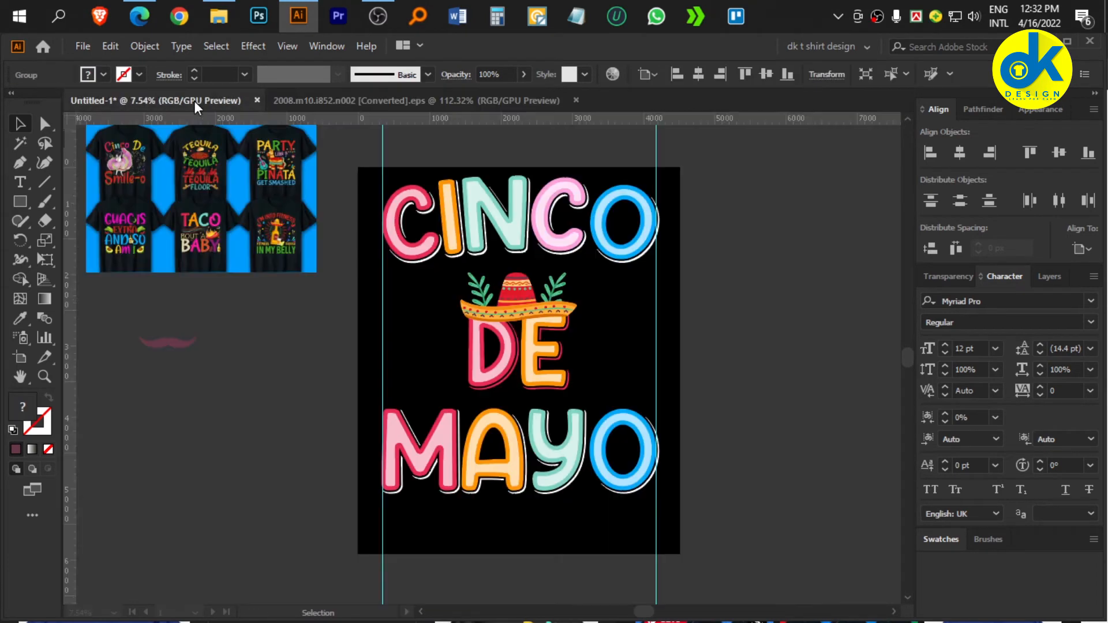
key(ctrl+v)
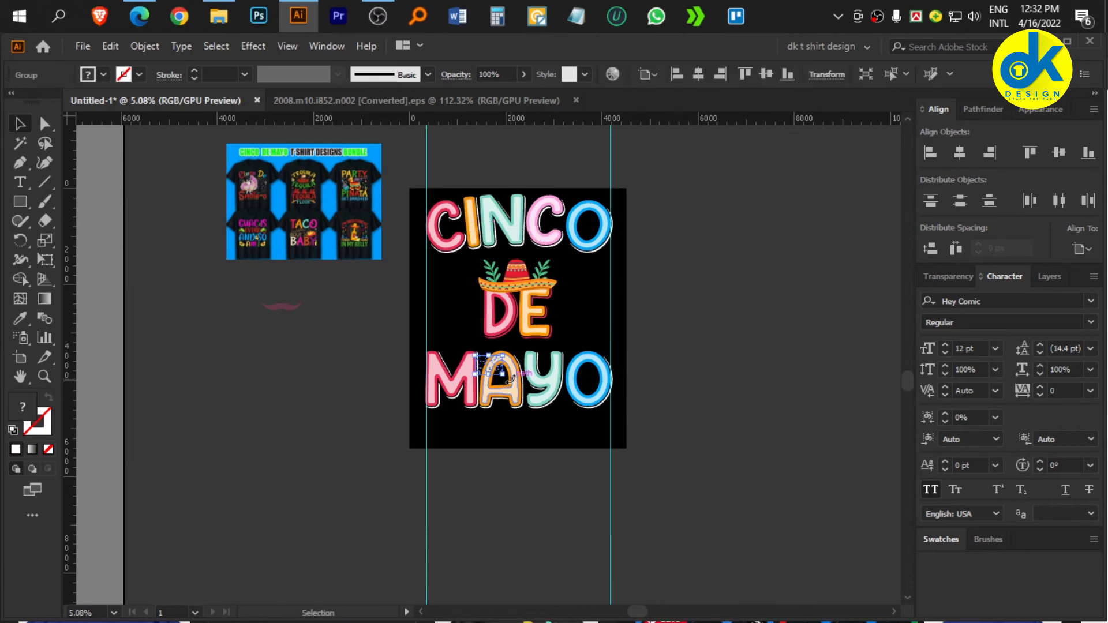
- Scale the pasted confetti up to nearly the artboard's width and move it onto the empty canvas right of the artboard
drag(503, 374, 662, 487)
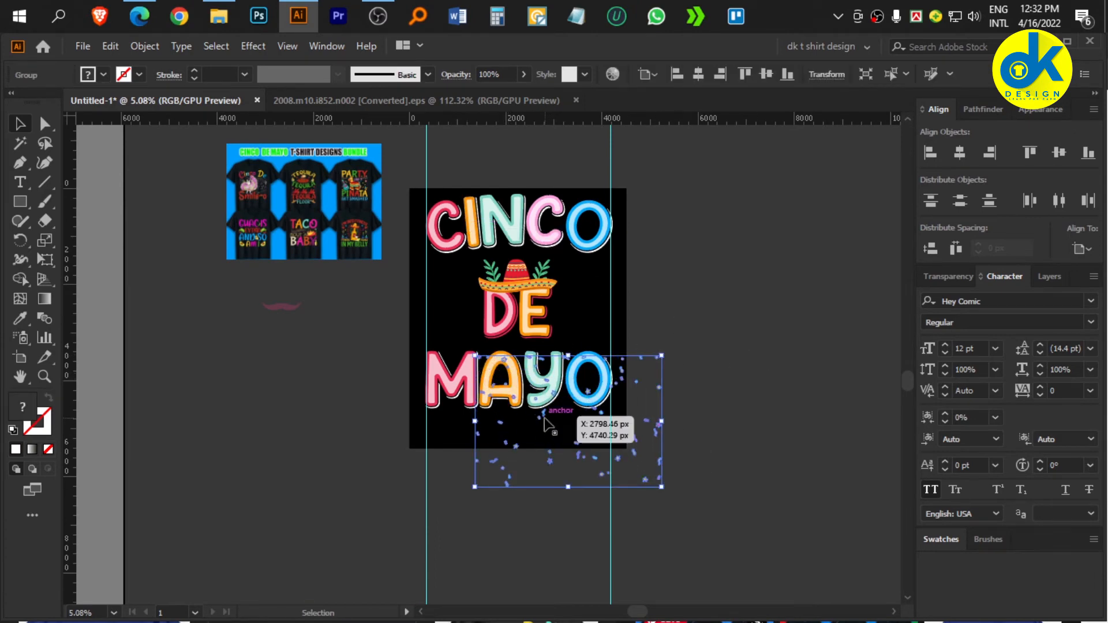
drag(544, 418, 762, 347)
drag(762, 347, 750, 416)
drag(695, 427, 715, 433)
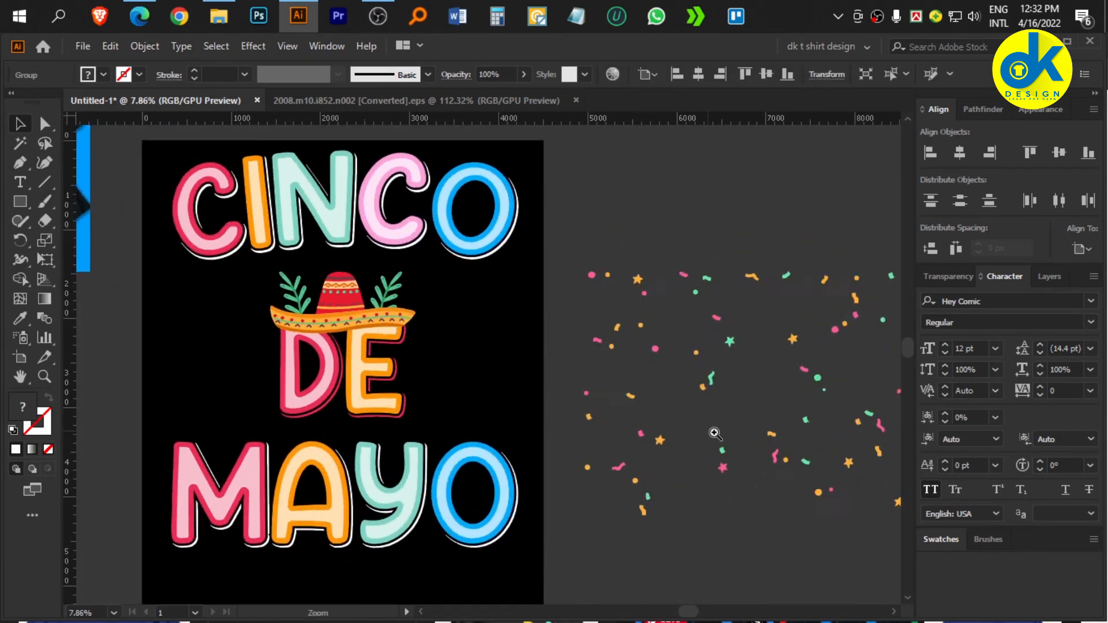
- Ungroup the confetti into separate pieces
click(652, 226)
click(593, 271)
right_click(604, 272)
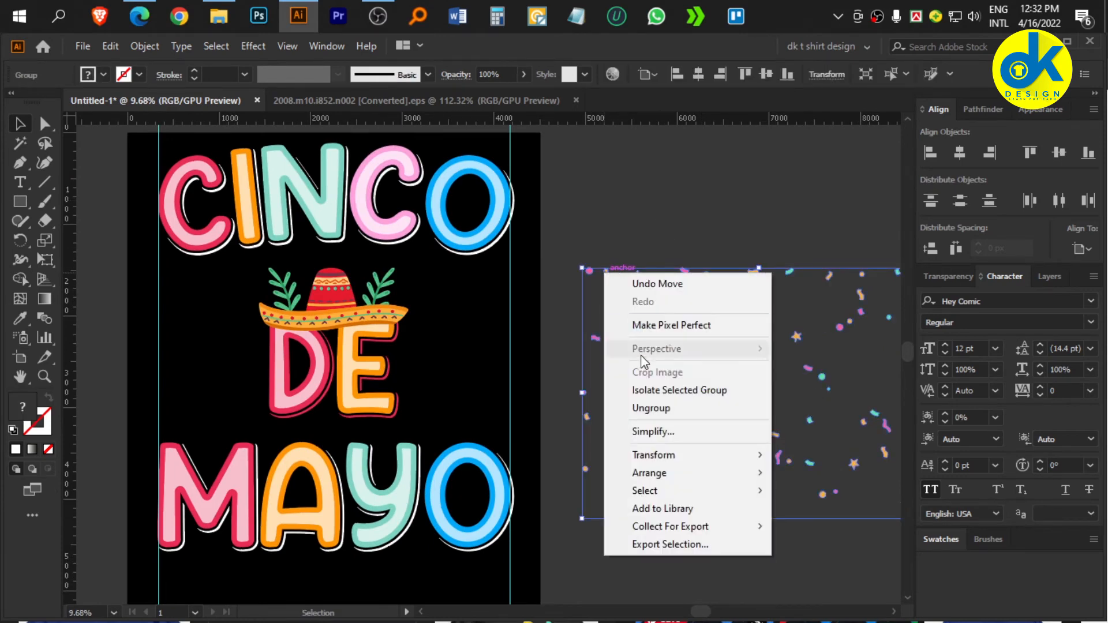
click(648, 404)
click(789, 263)
- Place an enlarged orange streamer left of the sombrero, and enlarged green, pink and orange confetti pieces right of the sombrero and DE
mouse_move(755, 273)
mouse_down()
mouse_move(235, 280)
mouse_move(194, 292)
mouse_move(242, 325)
mouse_move(188, 281)
mouse_up()
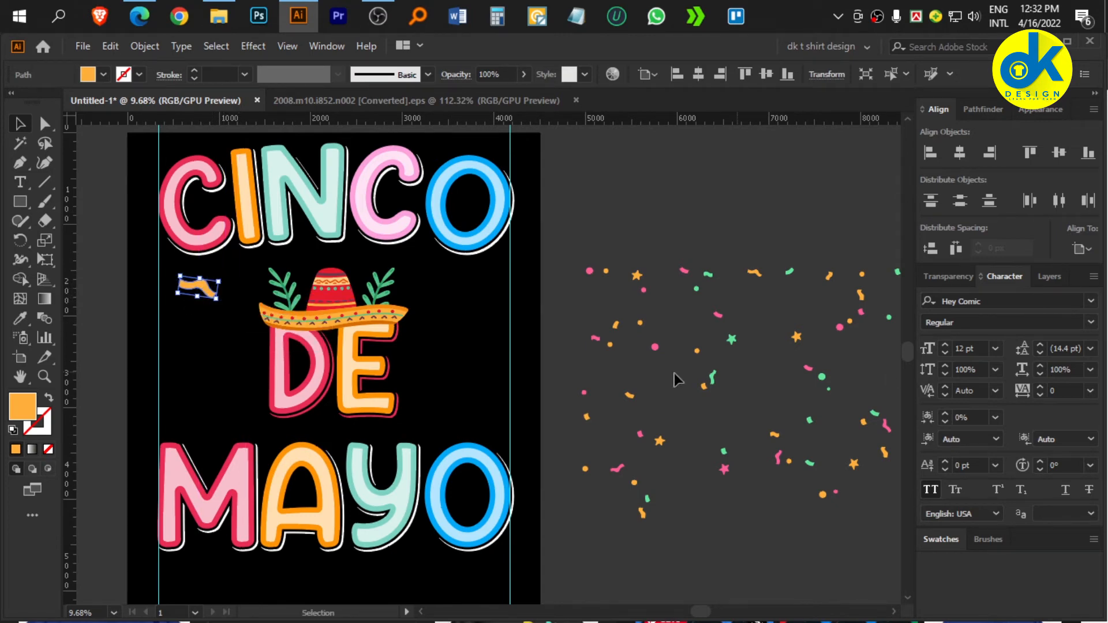
mouse_move(754, 278)
mouse_down()
mouse_move(428, 339)
mouse_move(442, 351)
mouse_up()
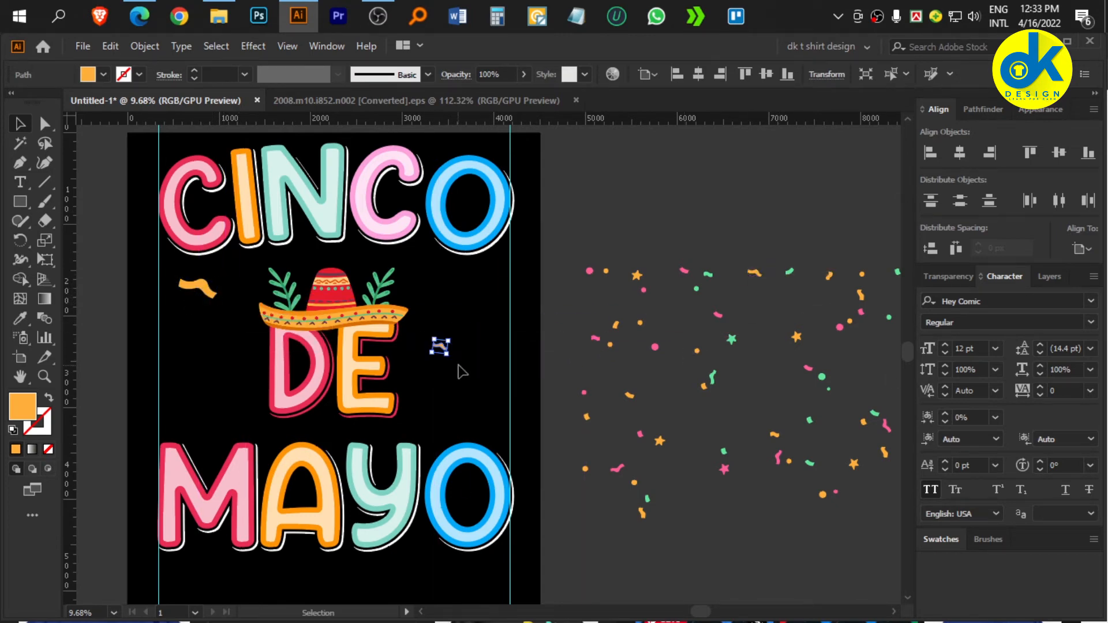
drag(790, 271, 469, 345)
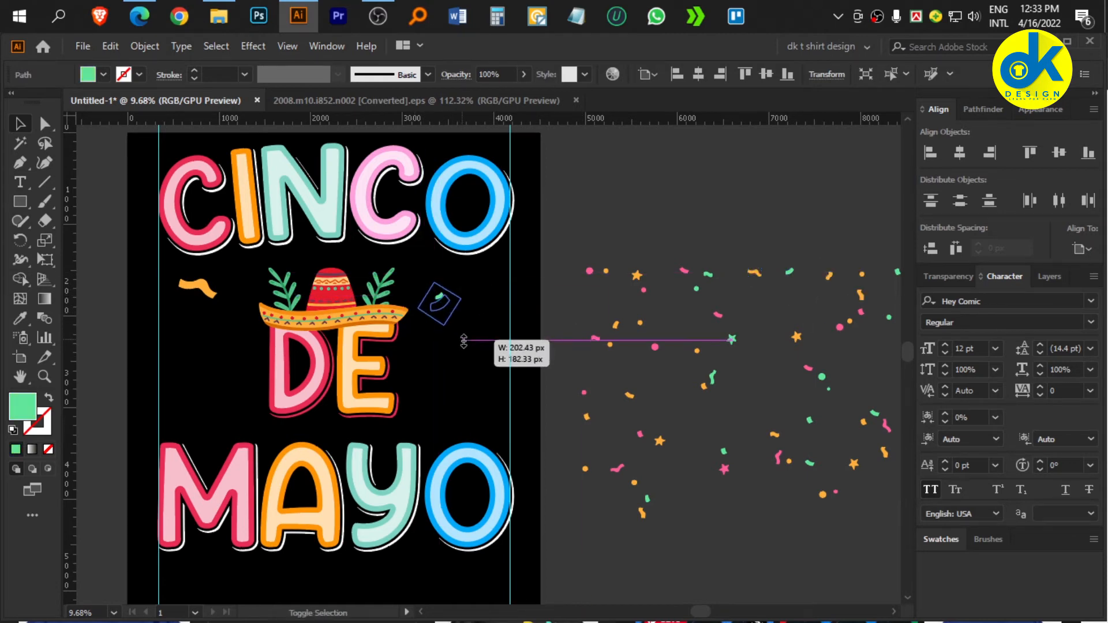
drag(615, 328, 477, 382)
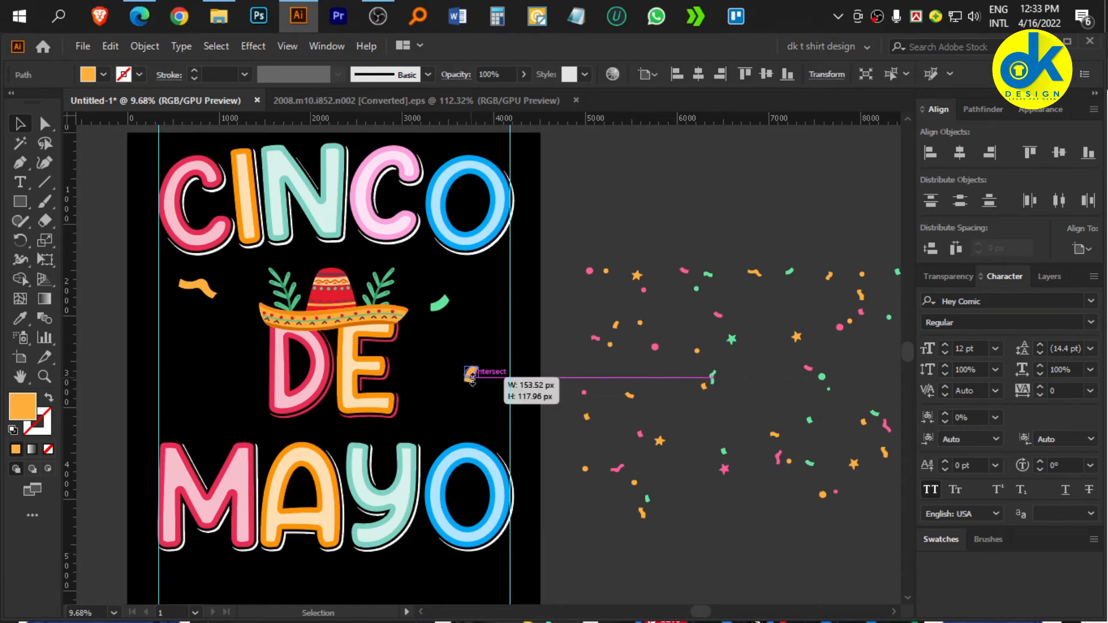
drag(599, 346, 453, 350)
click(573, 348)
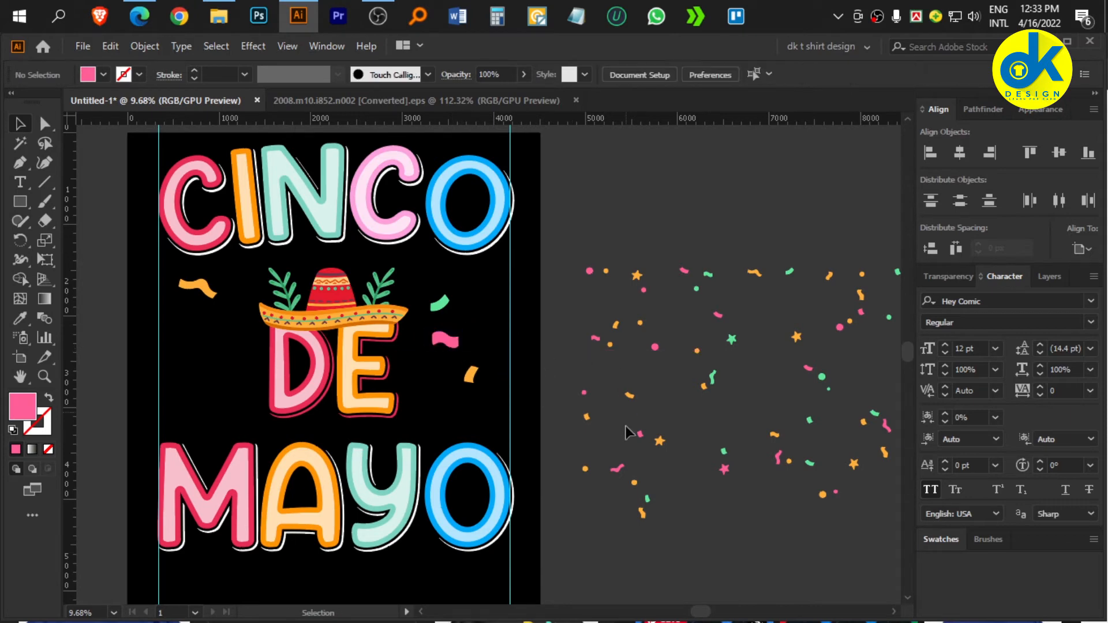
- Place a green piece, a pink streamer and a pink dot left of DE, and a pink and an orange dot right of it
drag(645, 500, 213, 387)
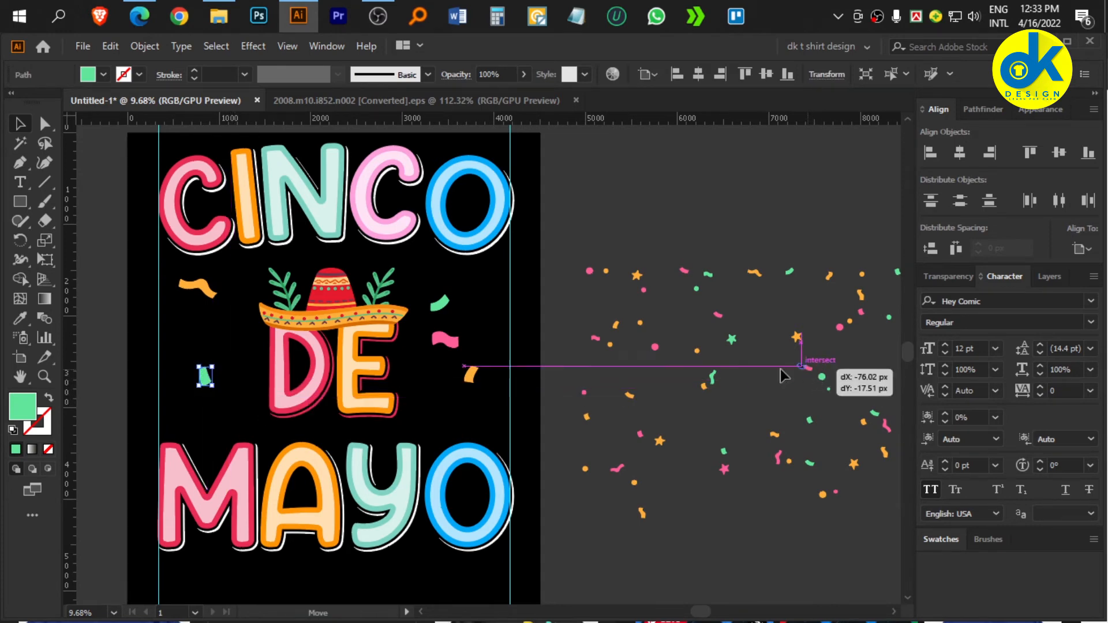
drag(780, 370, 245, 340)
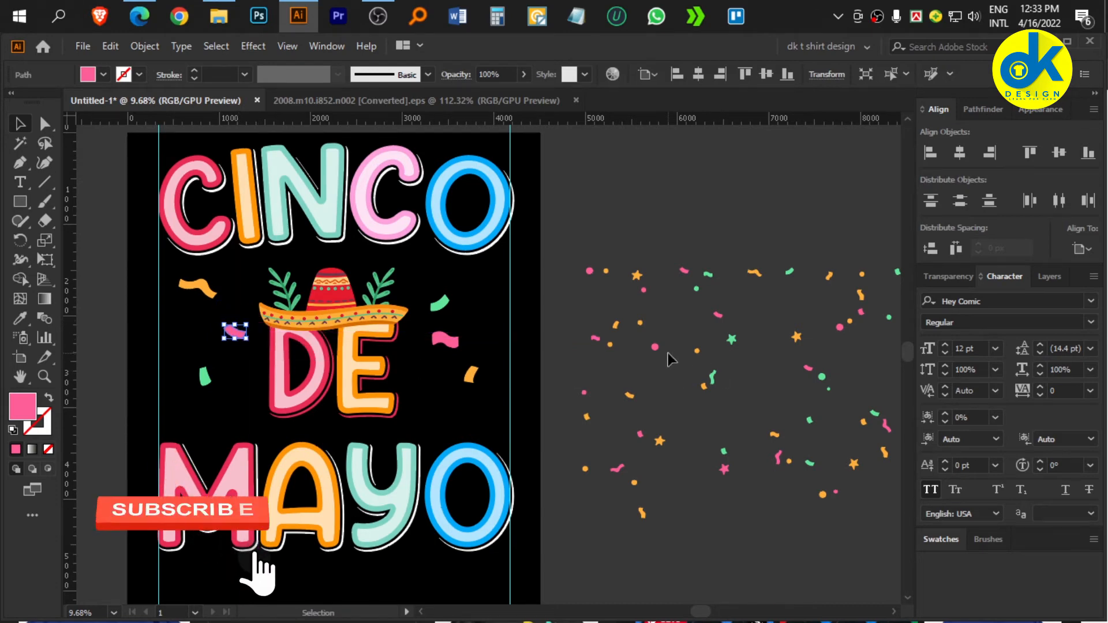
drag(656, 348, 241, 281)
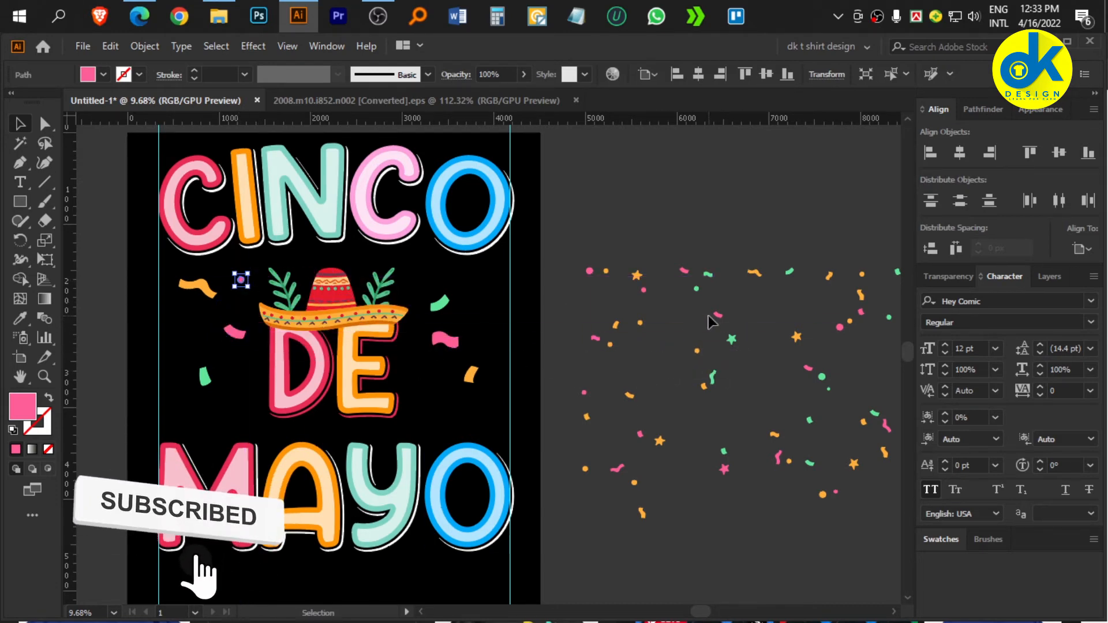
drag(600, 272, 425, 381)
drag(606, 272, 477, 278)
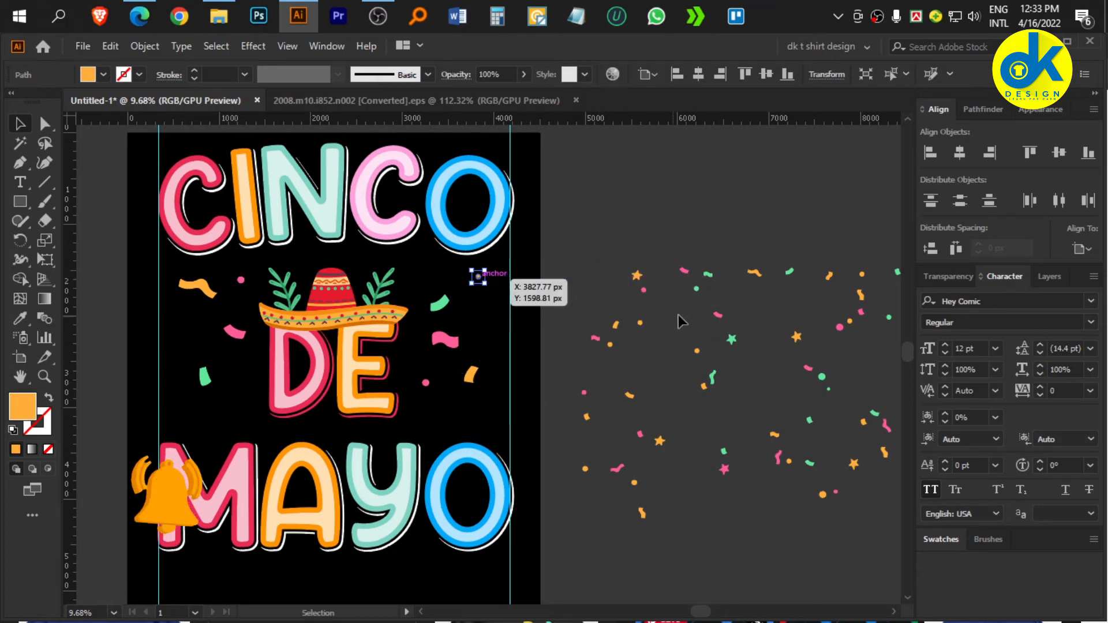
- Add an orange and a pink star left of DE, and a green dot and a green star on its right
drag(696, 288, 217, 425)
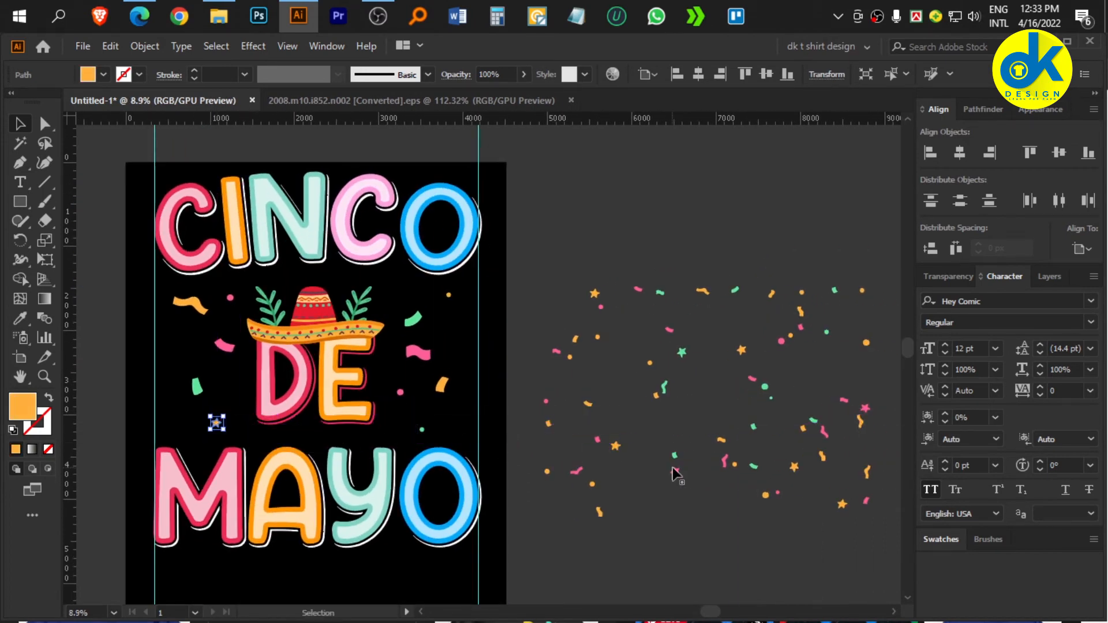
drag(651, 474, 165, 349)
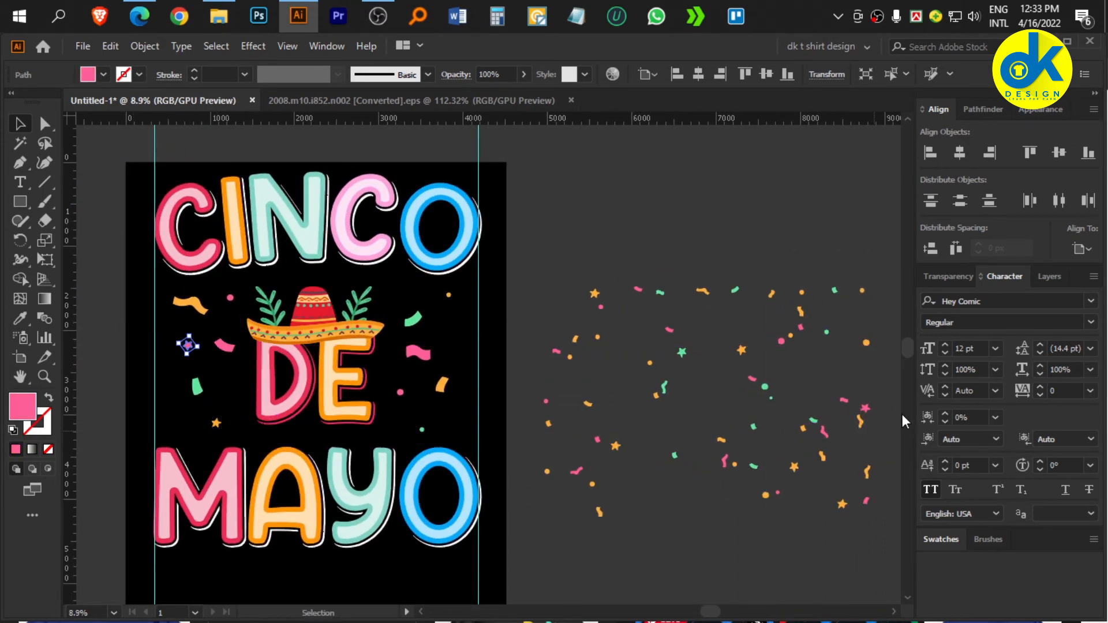
drag(683, 353, 446, 322)
- Move the orange streamer and pink dot up beneath the C of CINCO and add a copy of the pink streamer below them
drag(347, 327, 340, 243)
click(382, 271)
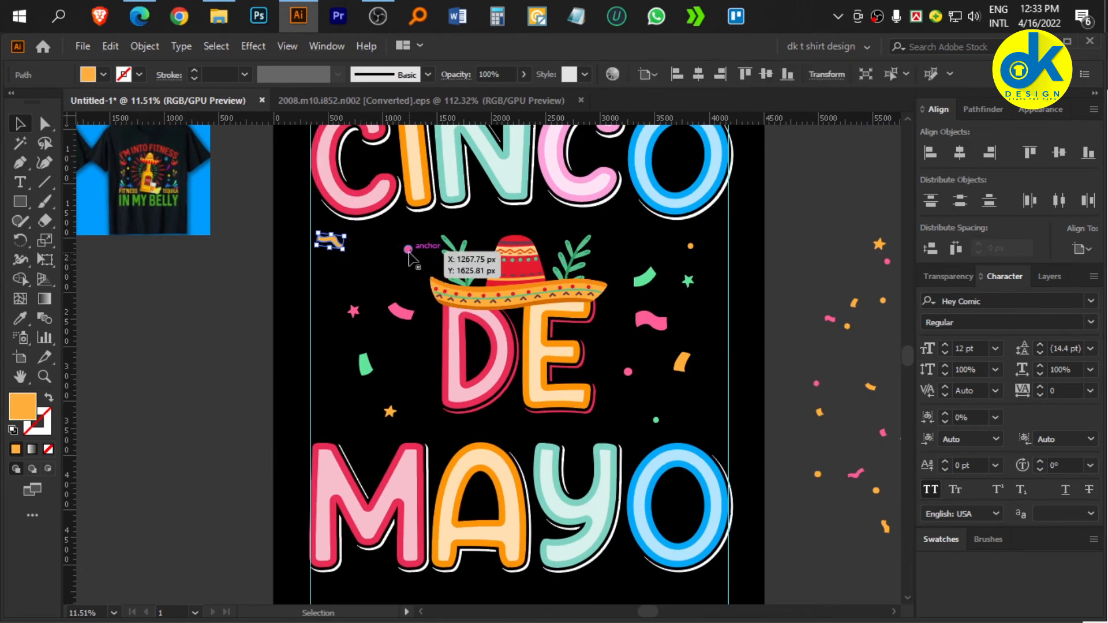
drag(409, 253, 381, 245)
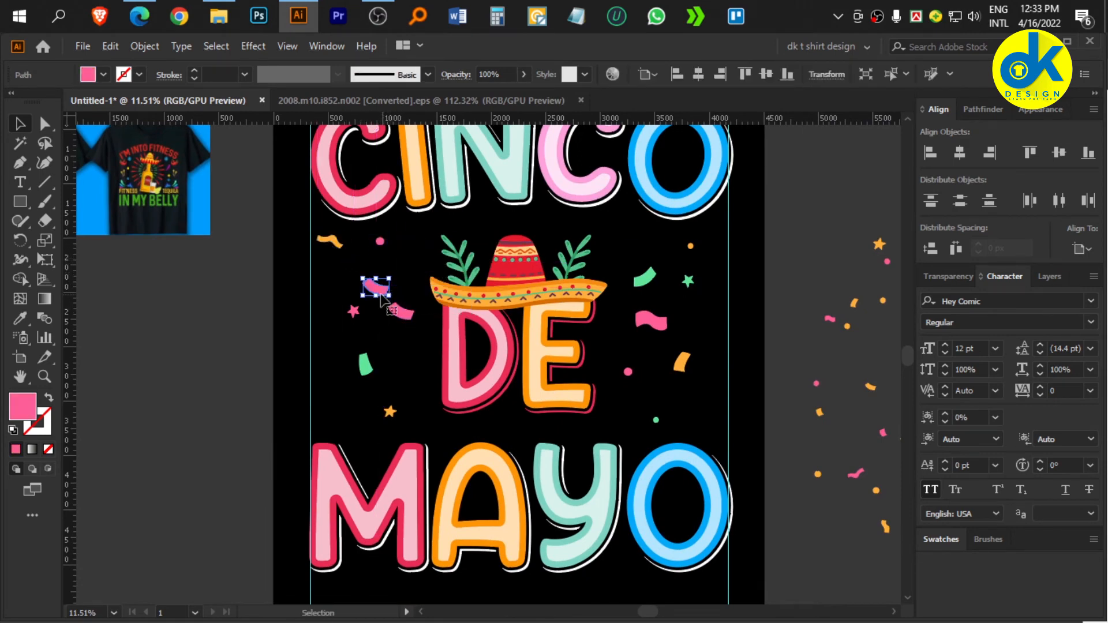
ctrl+click(409, 291)
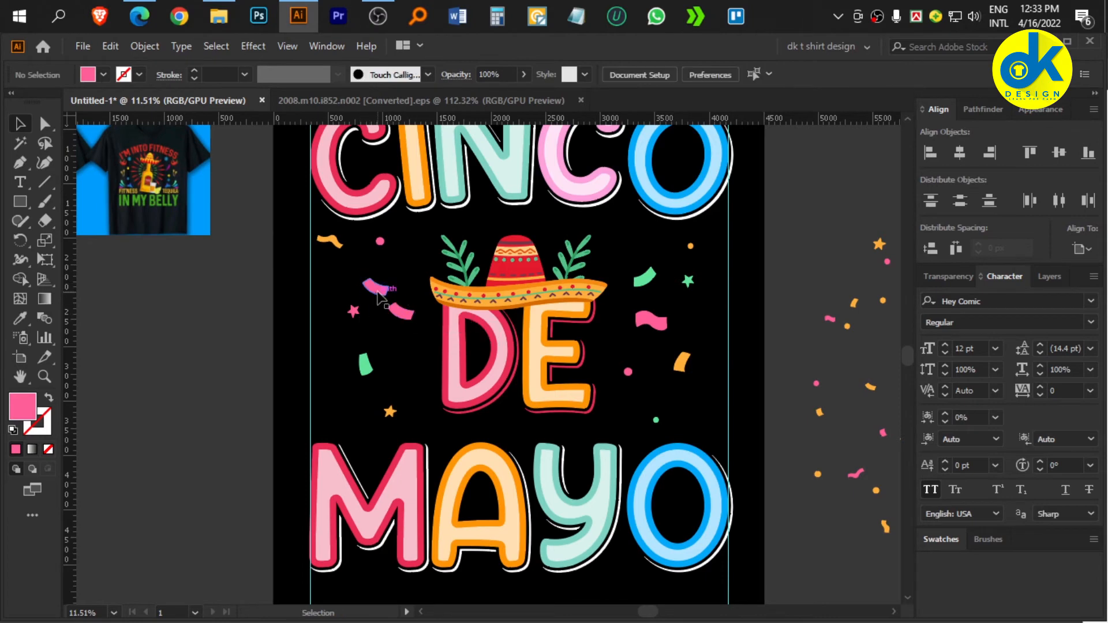
drag(375, 291, 369, 275)
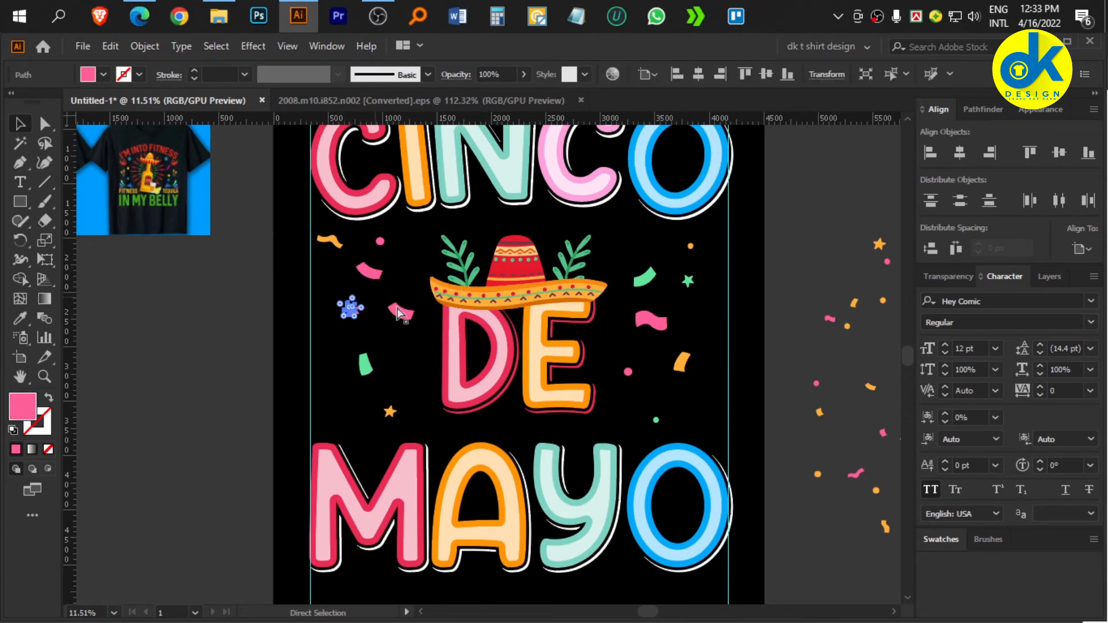
- Reposition the pink star and green piece along the left guide, and the orange star just inside them
ctrl+click(400, 313)
drag(384, 325, 329, 288)
ctrl+click(388, 346)
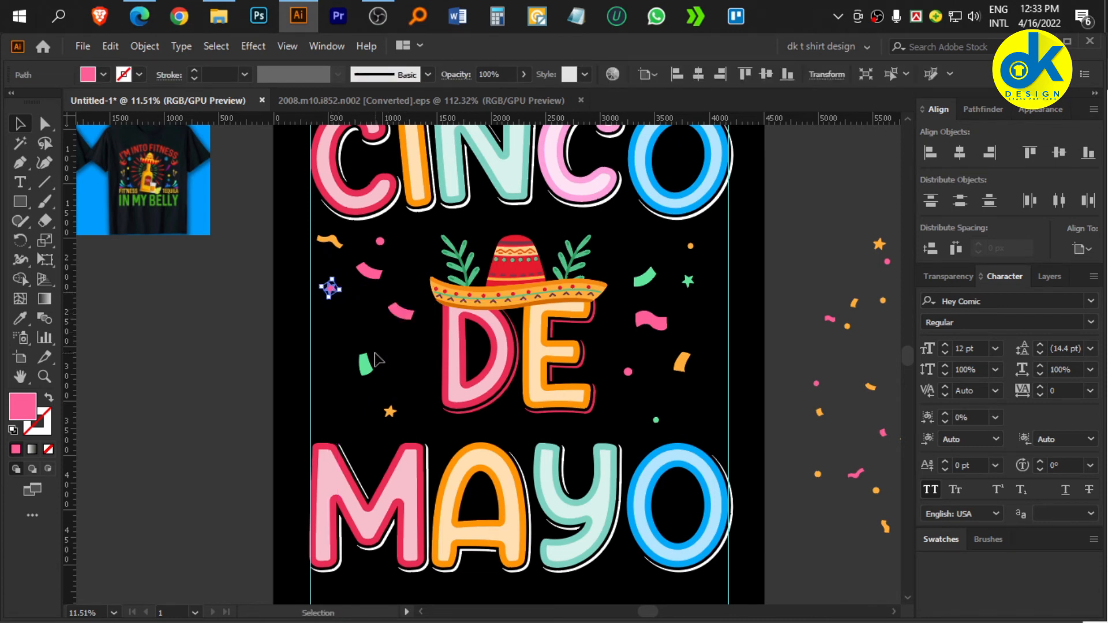
drag(367, 364, 330, 332)
drag(367, 321, 367, 321)
- Fill the area left of the sombrero and DE with copies of the pink streamer, green piece and pink dot
drag(380, 271, 418, 363)
drag(331, 337, 331, 390)
drag(380, 241, 367, 371)
drag(380, 242, 414, 287)
click(410, 333)
click(405, 317)
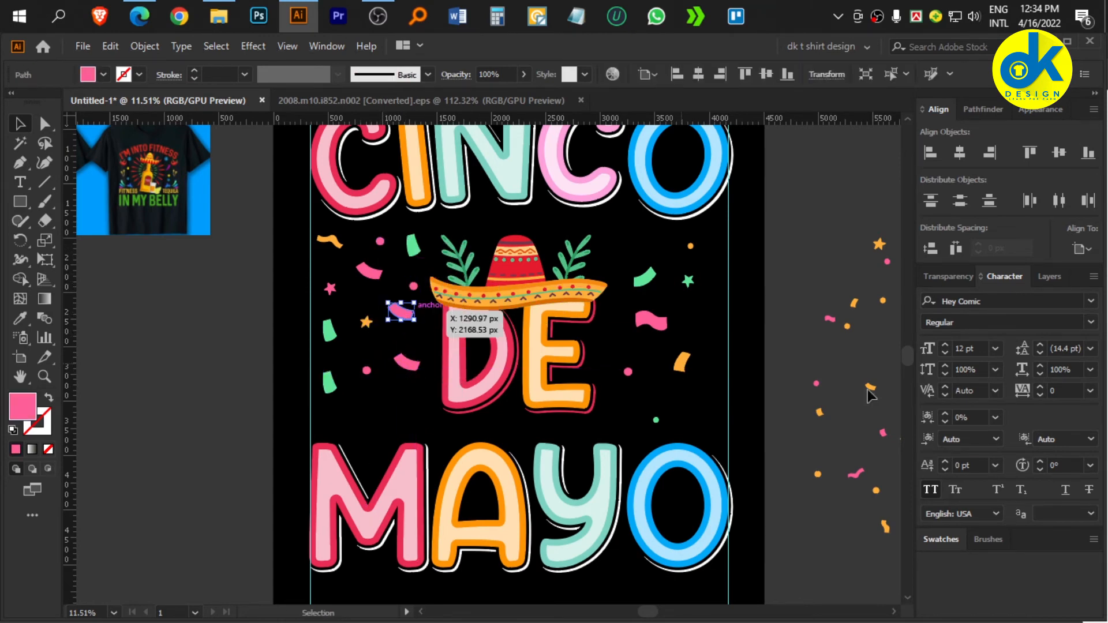
- Replace the pink streamer beside the D with a copy of the orange streamer and remove the lower green piece at the left guide
key(Delete)
drag(330, 243, 370, 345)
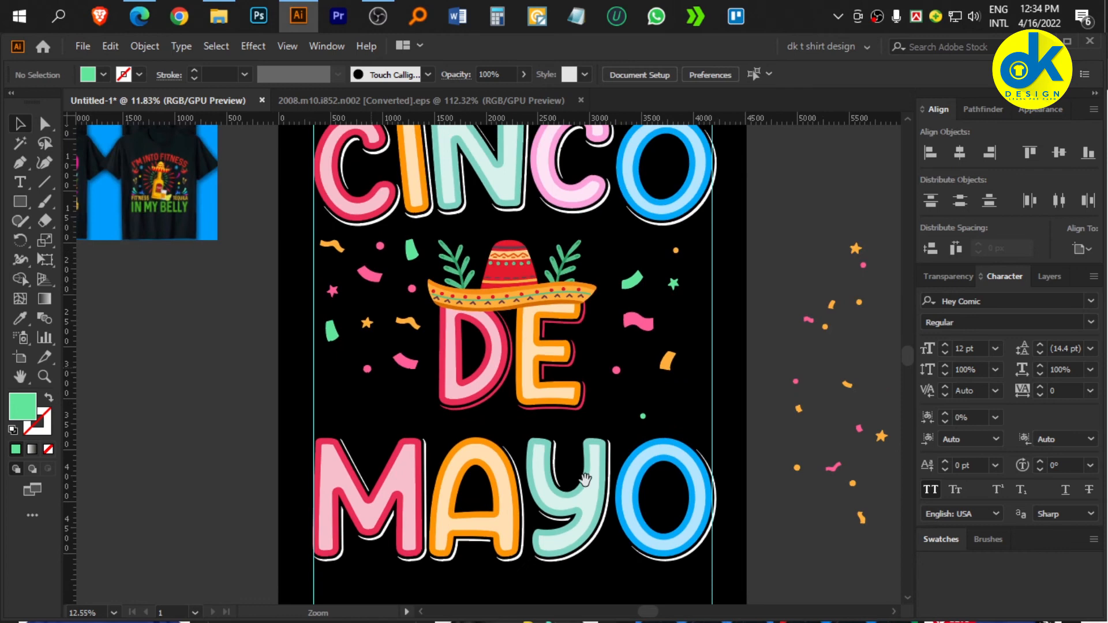
- Draw a green triangle with the Polygon tool on the empty canvas beside the artboard
click(23, 205)
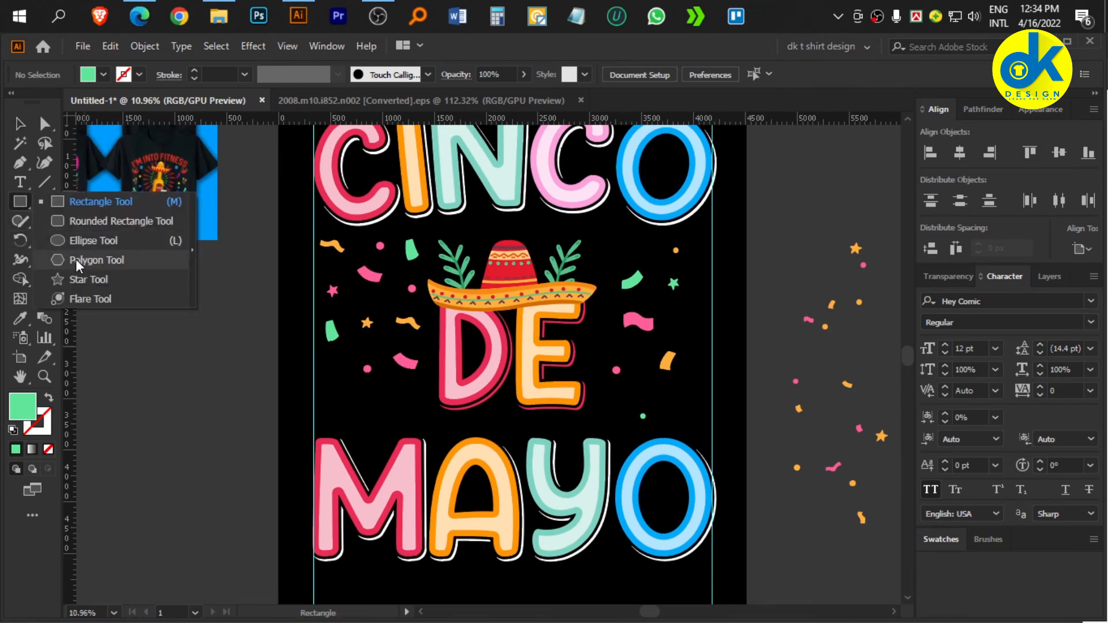
click(77, 260)
drag(158, 352, 159, 397)
key(Down)
key(Down)
key(Down)
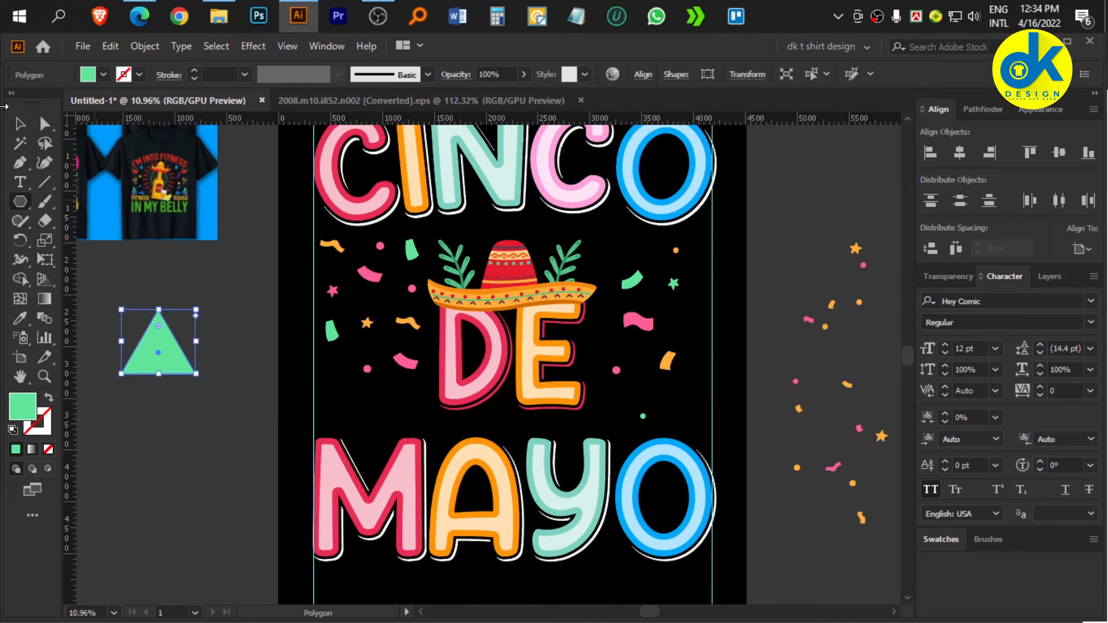
- Shrink the triangle, place it beneath the green piece at the left guide, and add a copy below the pink streamer
click(19, 124)
drag(195, 310, 440, 397)
alt+scroll(306, 398, up, 3)
alt+scroll(413, 370, down, 2)
click(421, 371)
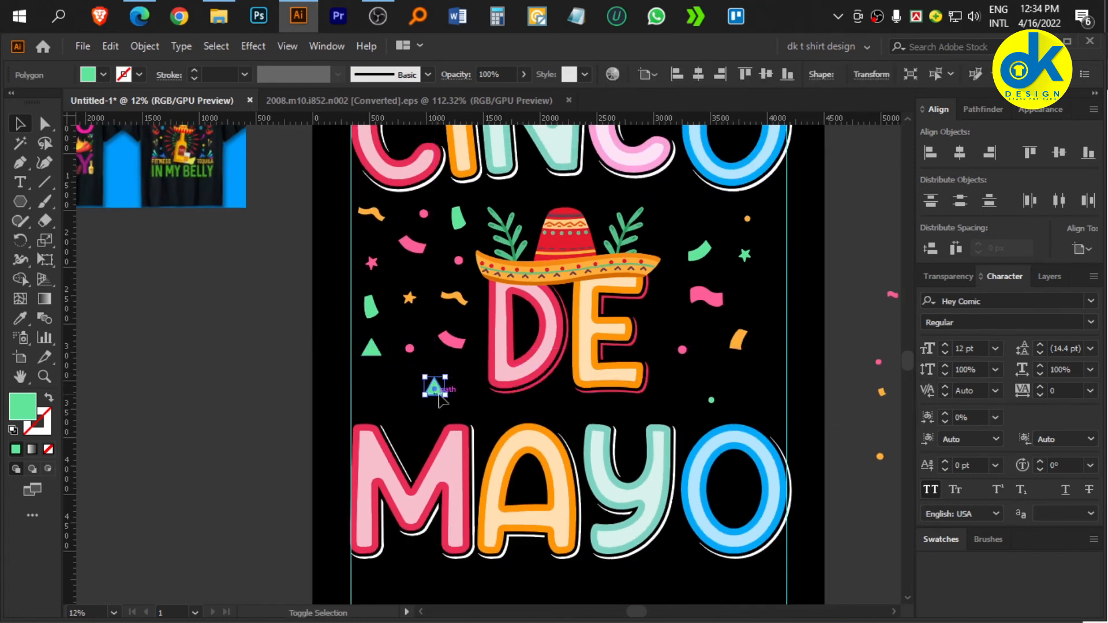
- Tilt the triangle copy above the M of MAYO so it differs from the upright one
alt+scroll(451, 411, up, 3)
drag(456, 411, 343, 398)
scroll(453, 185, up, 3)
key(z)
alt+scroll(459, 202, down, 1)
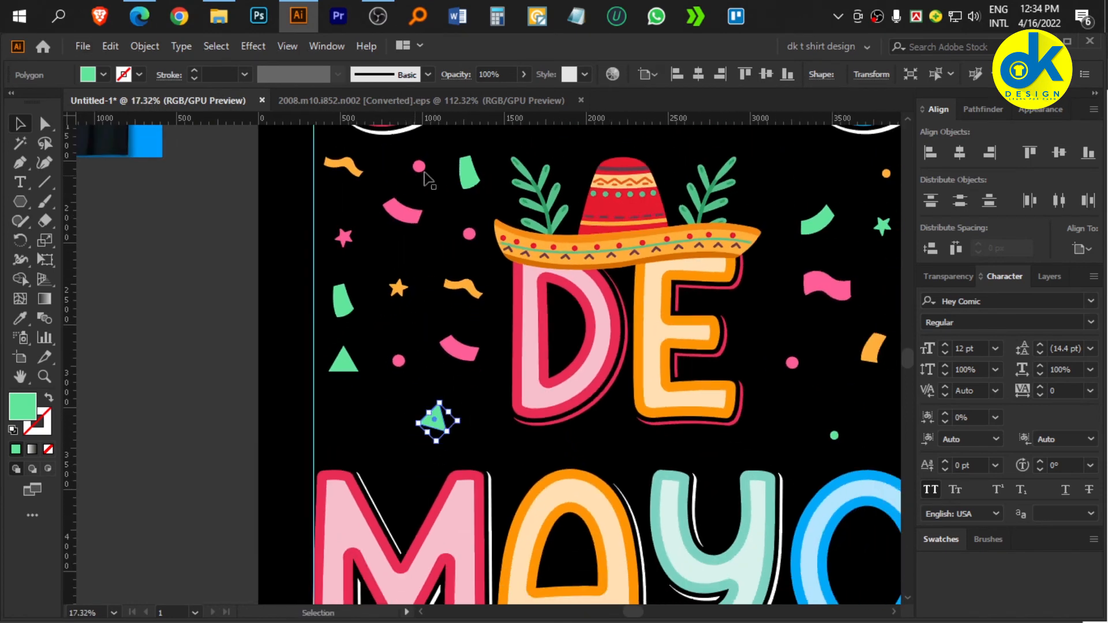
- Nudge the orange star up, add a pink dot below the upright triangle, and recolour the dot beside that triangle orange
drag(399, 288, 335, 422)
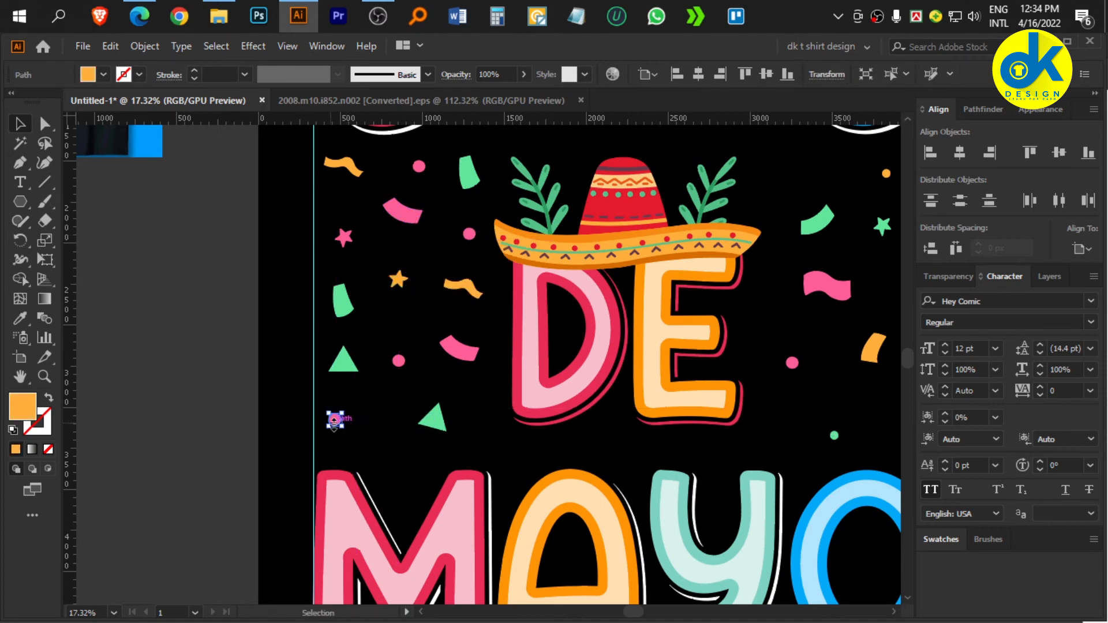
click(399, 361)
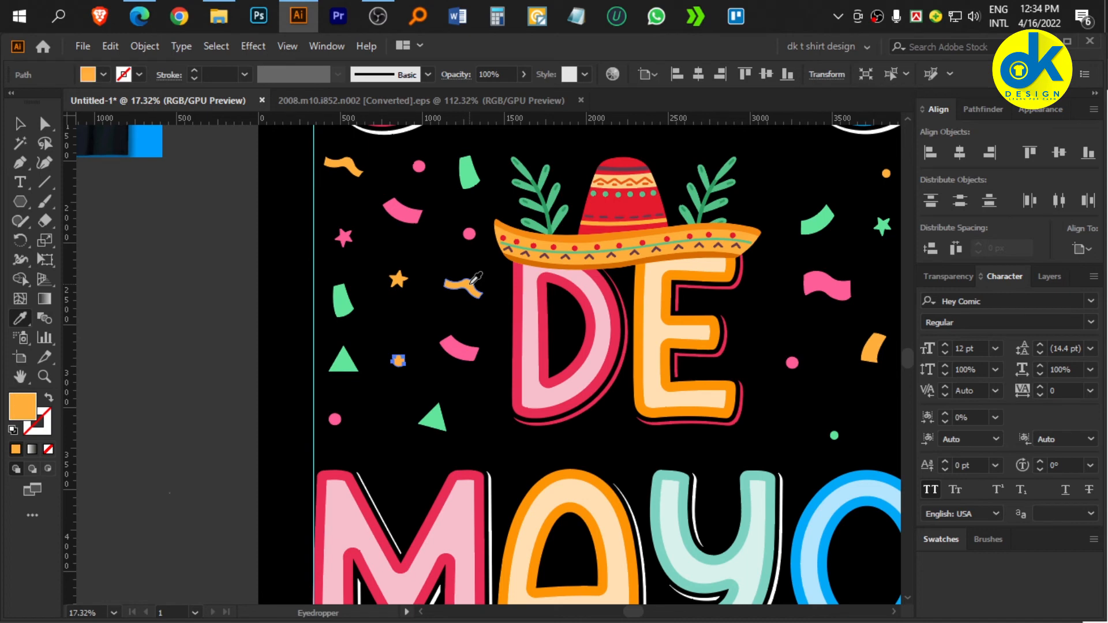
key(v)
click(414, 263)
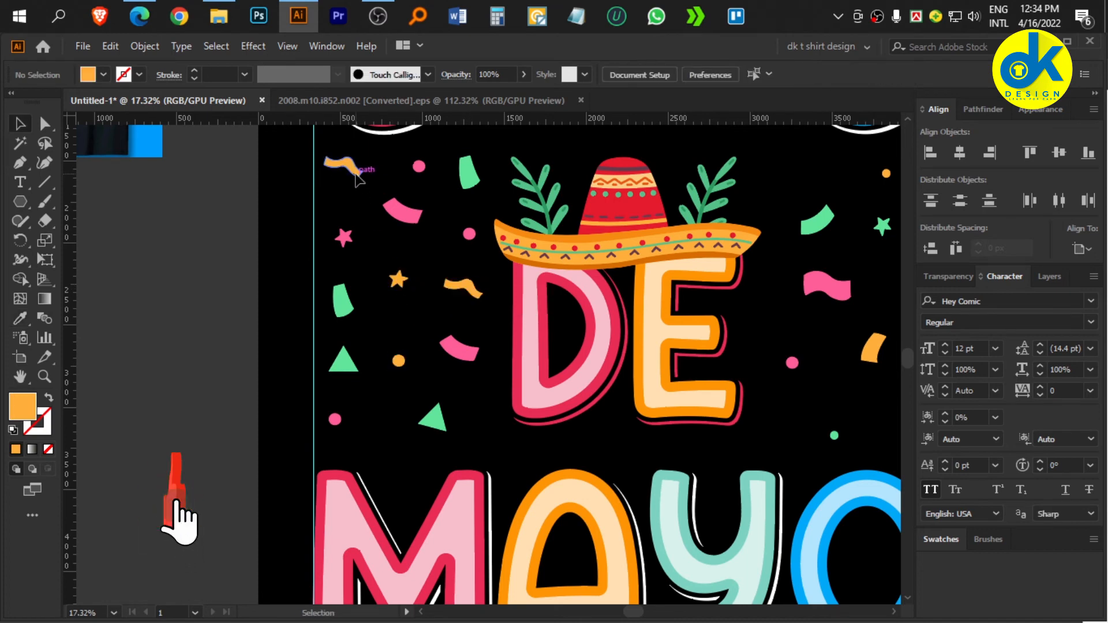
- Add a copy of the orange streamer above the M of MAYO and shift the tilted triangle towards the D
drag(356, 179, 402, 472)
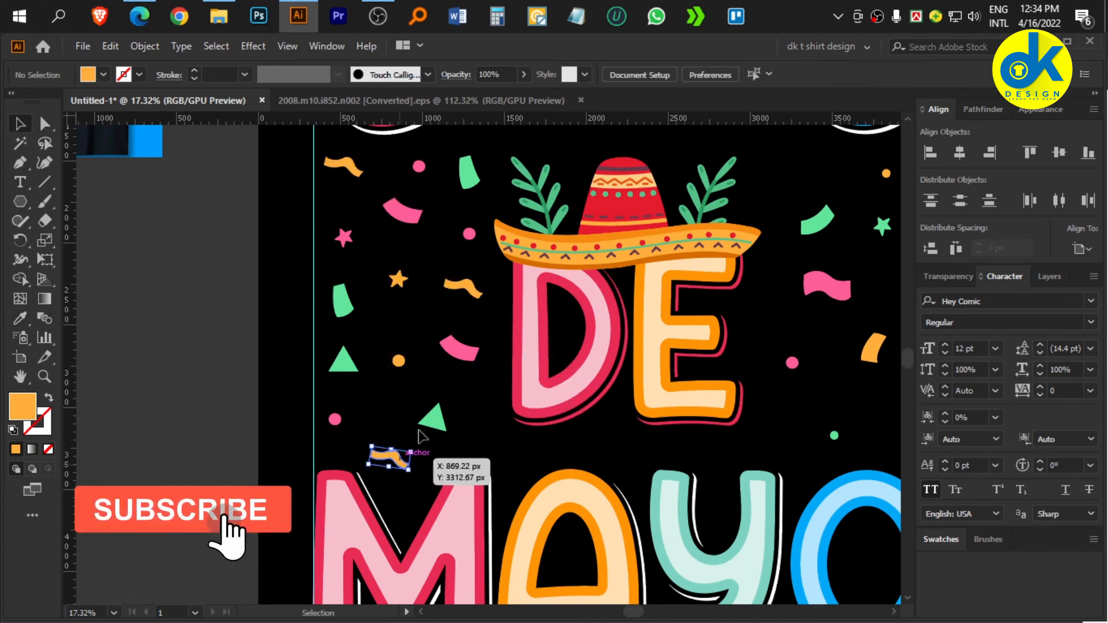
drag(432, 421, 453, 418)
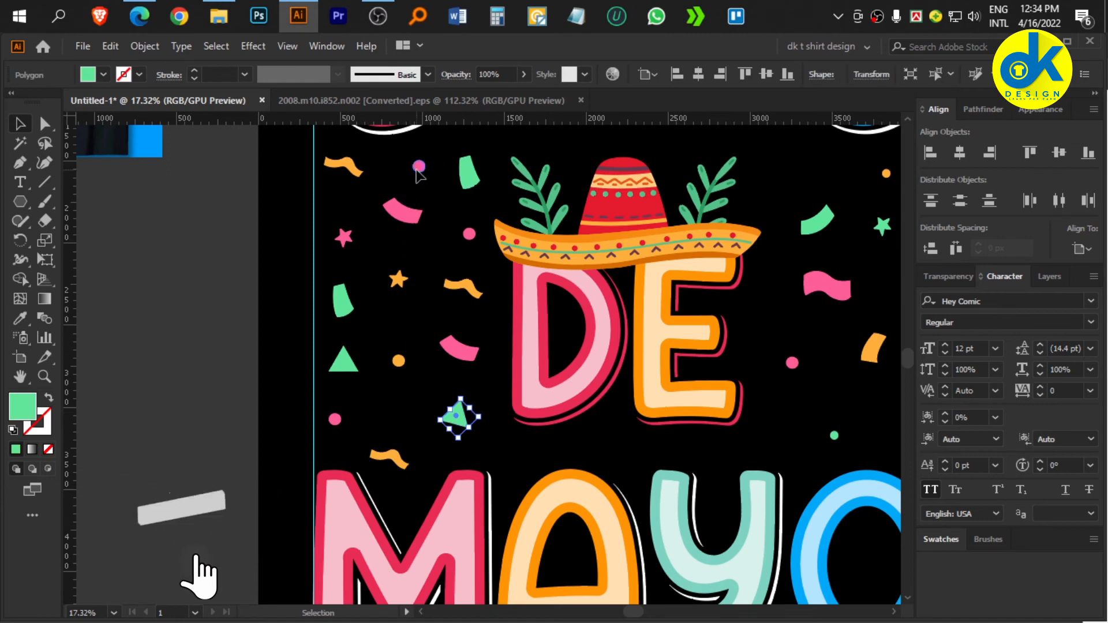
drag(418, 168, 399, 408)
key(ctrl+z)
- Add a green piece and small orange dot left of the tilted triangle, plus an orange and a pink dot above the A
drag(343, 311, 389, 418)
drag(403, 427, 408, 396)
drag(407, 411, 402, 409)
scroll(399, 404, down, 2)
mouse_move(365, 374)
mouse_down()
mouse_move(473, 452)
mouse_move(370, 388)
mouse_up()
scroll(371, 388, up, 5)
click(458, 349)
scroll(324, 314, down, 5)
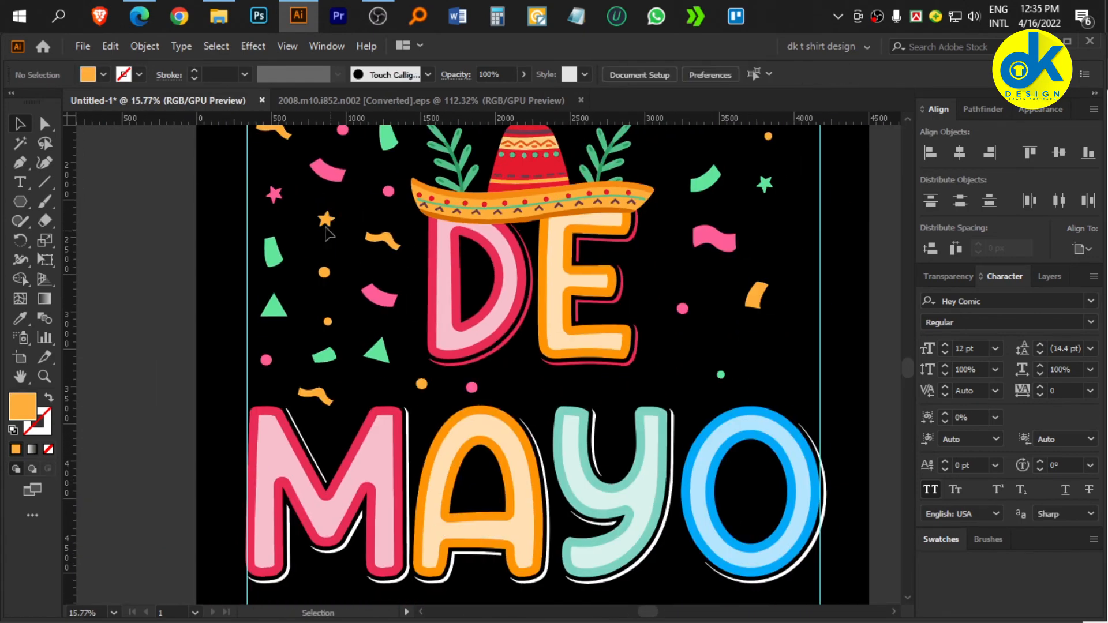
- Move the orange star above the M, recolour it pink, and fill its former spot with a pink dot
drag(327, 221, 362, 384)
key(i)
click(274, 195)
drag(388, 191, 323, 222)
- Delete the confetti right of the sombrero and DE, and place a green star left of the hat brim
scroll(425, 396, down, 3)
drag(549, 190, 676, 404)
key(Delete)
drag(312, 488, 311, 304)
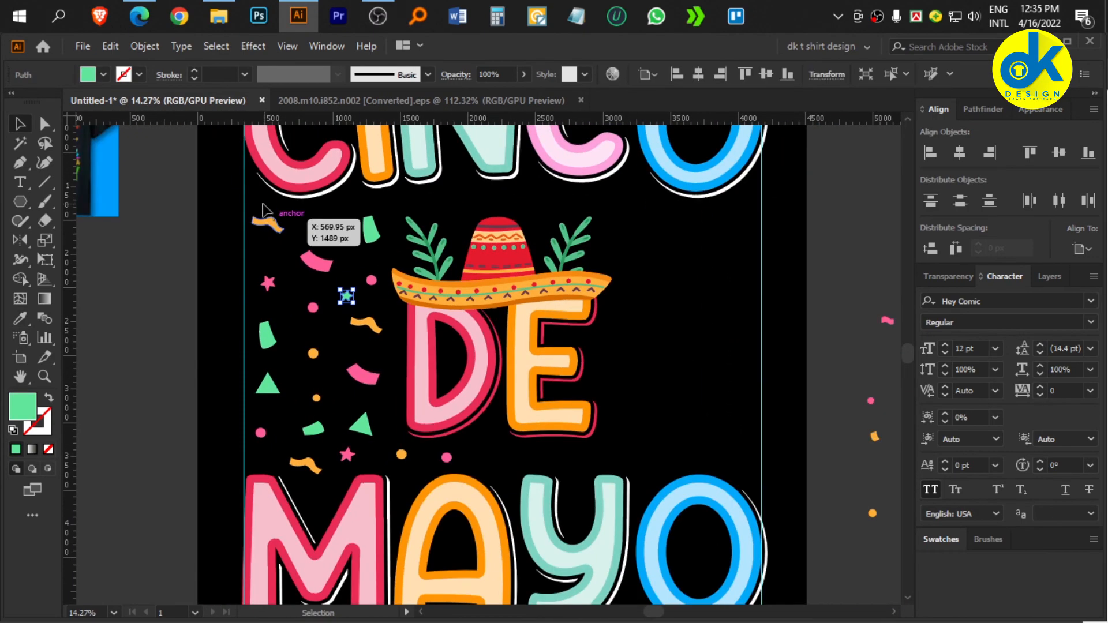
- Group the confetti left of the sombrero and DE, and create a horizontally mirrored copy of the group
click(259, 208)
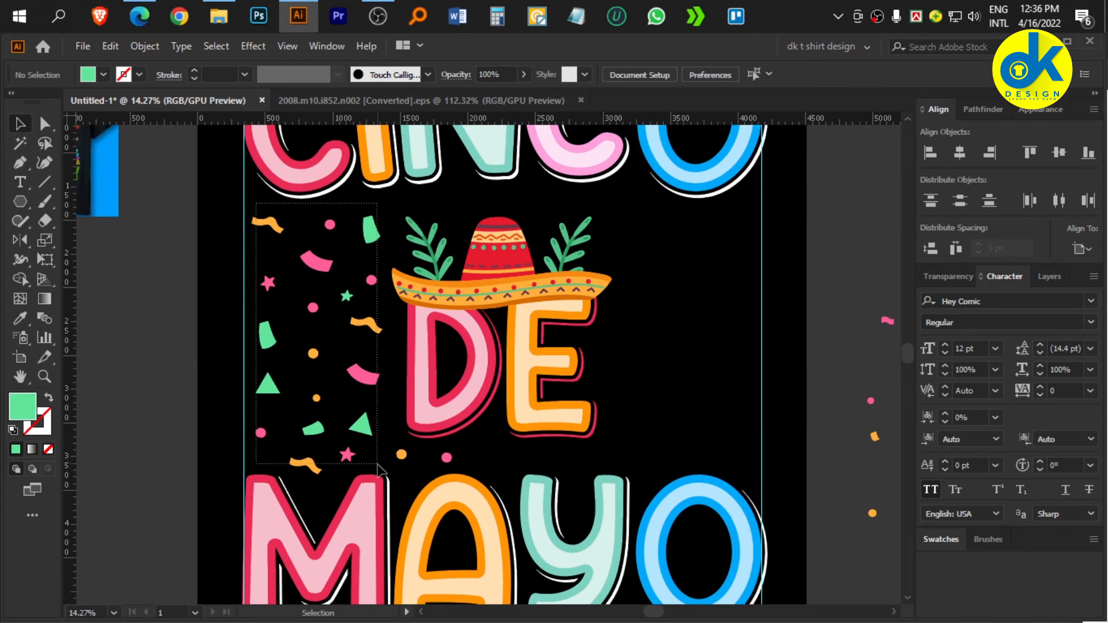
drag(378, 464, 381, 465)
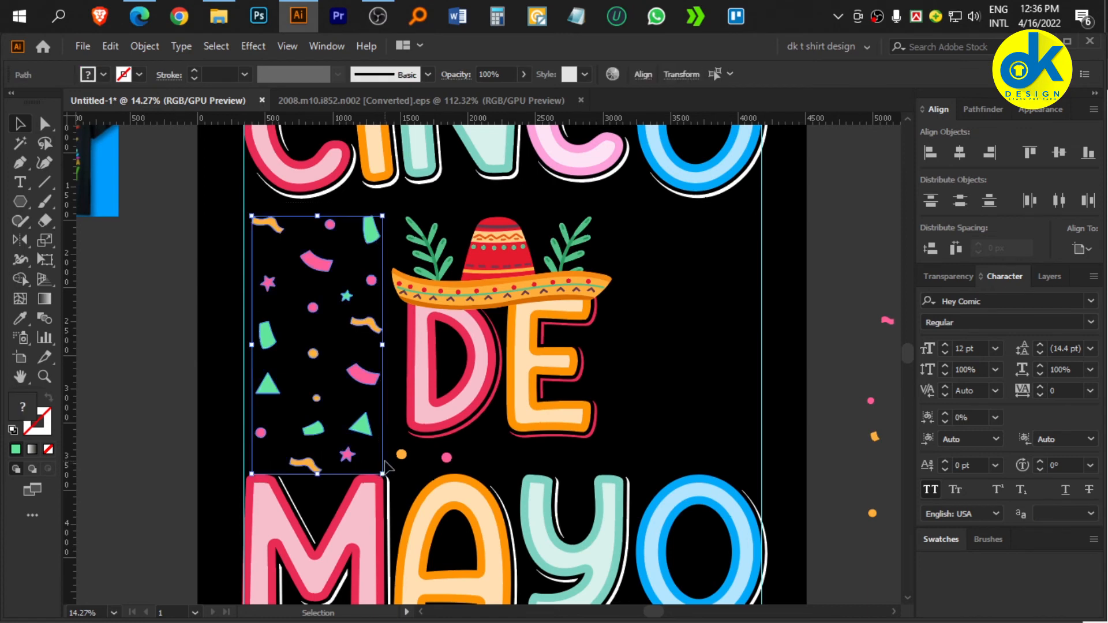
key(ctrl+g)
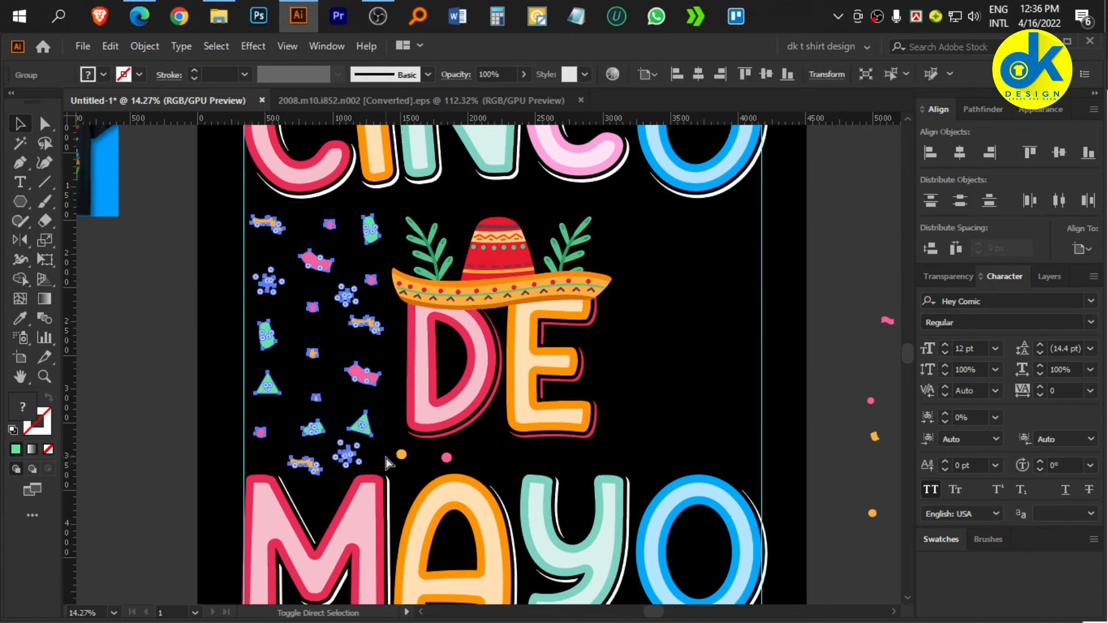
key(ctrl+shift+r)
click(752, 422)
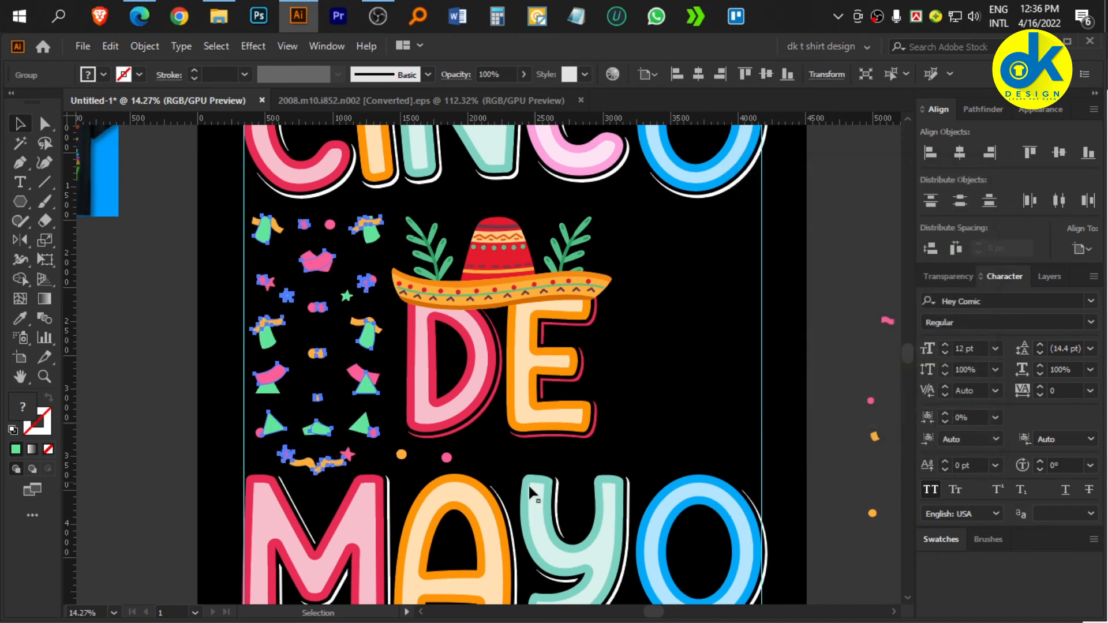
- Move the mirrored confetti group to the right of the sombrero and DE, level with the original group
key(shift+Right)
key(shift+Right)
key(shift+Right)
key(shift+Right)
key(shift+Right)
key(shift+Right)
key(shift+Right)
key(shift+Right)
key(shift+Right)
key(shift+Right)
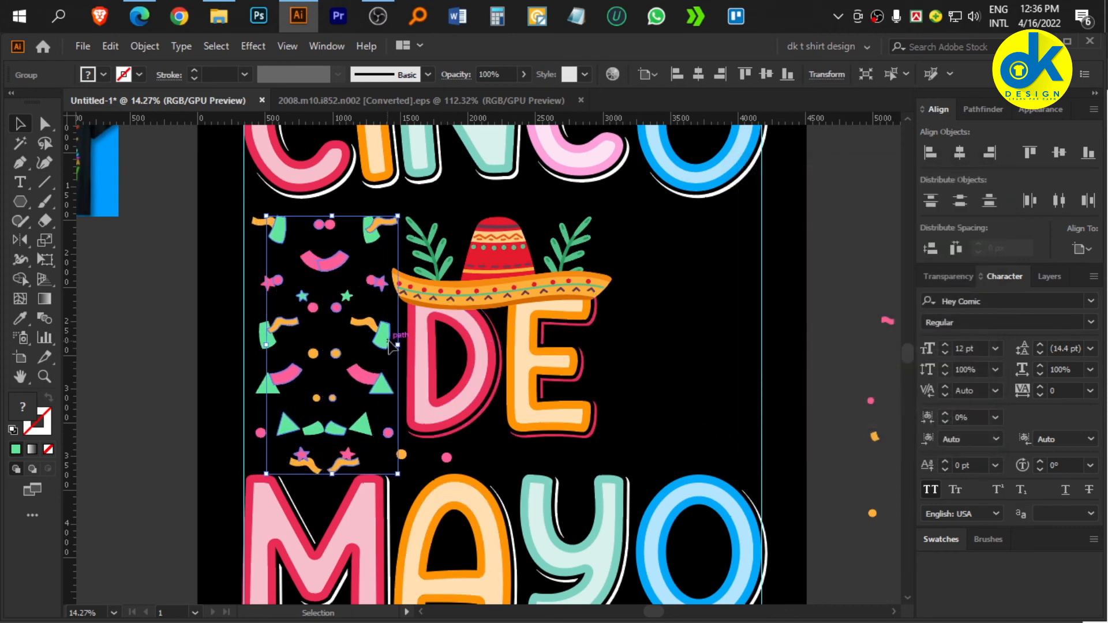
drag(390, 346, 695, 376)
click(805, 363)
scroll(805, 362, down, 1)
scroll(629, 358, up, 1)
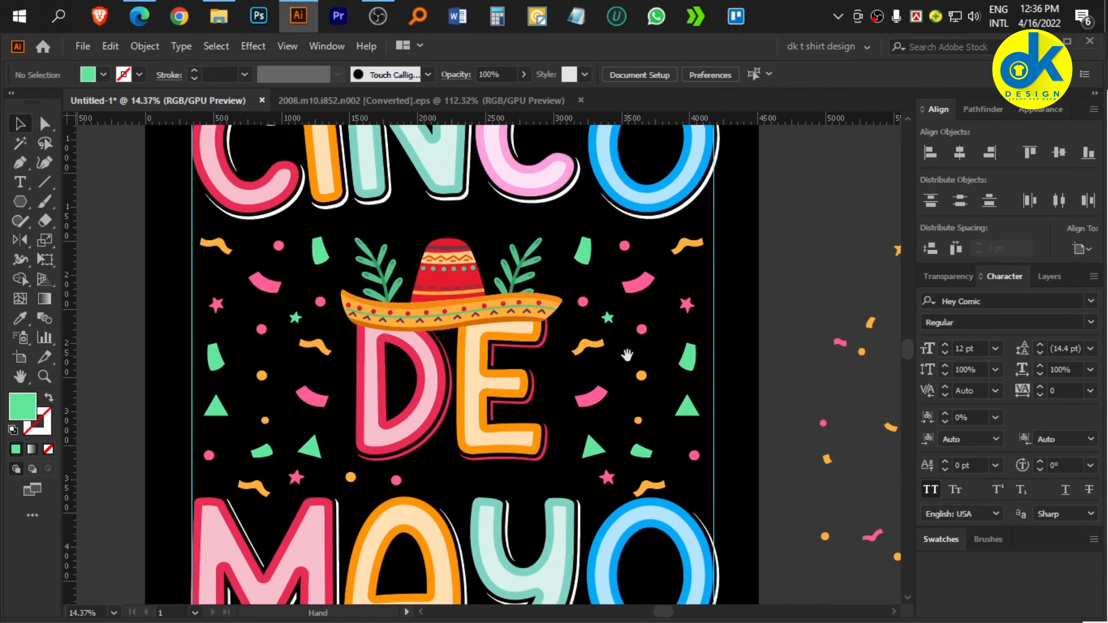
- Ungroup the left confetti and copy a pink star, pink dot, orange streamer, pink streamer and green star into the gap beneath CINCO
right_click(321, 254)
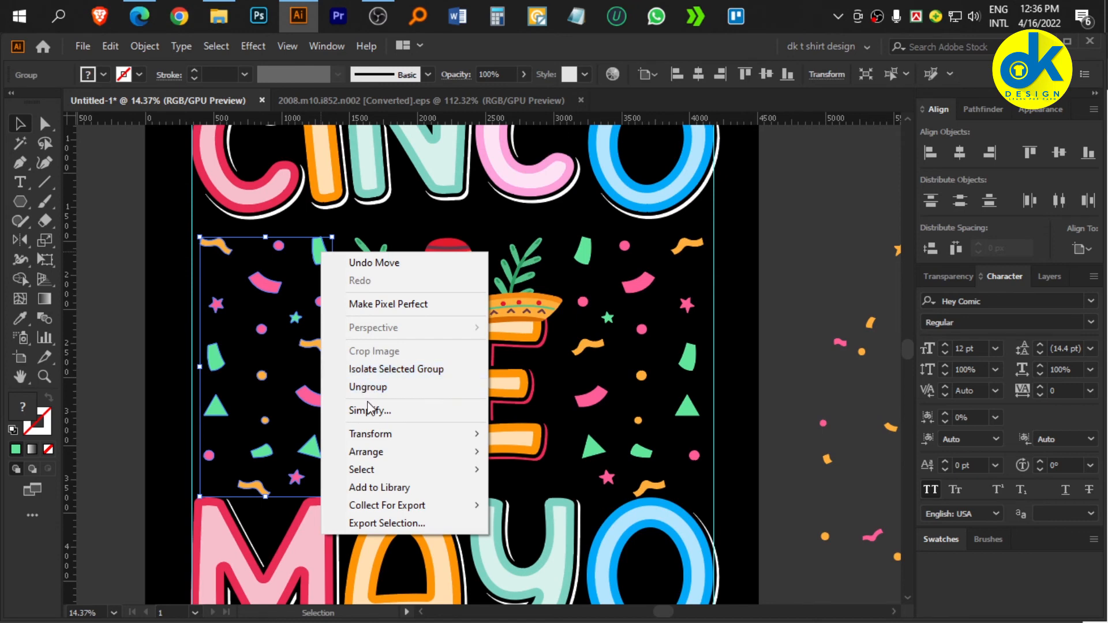
click(375, 388)
click(222, 303)
drag(223, 303, 400, 225)
mouse_move(279, 326)
mouse_down()
mouse_move(479, 227)
mouse_move(459, 205)
mouse_up()
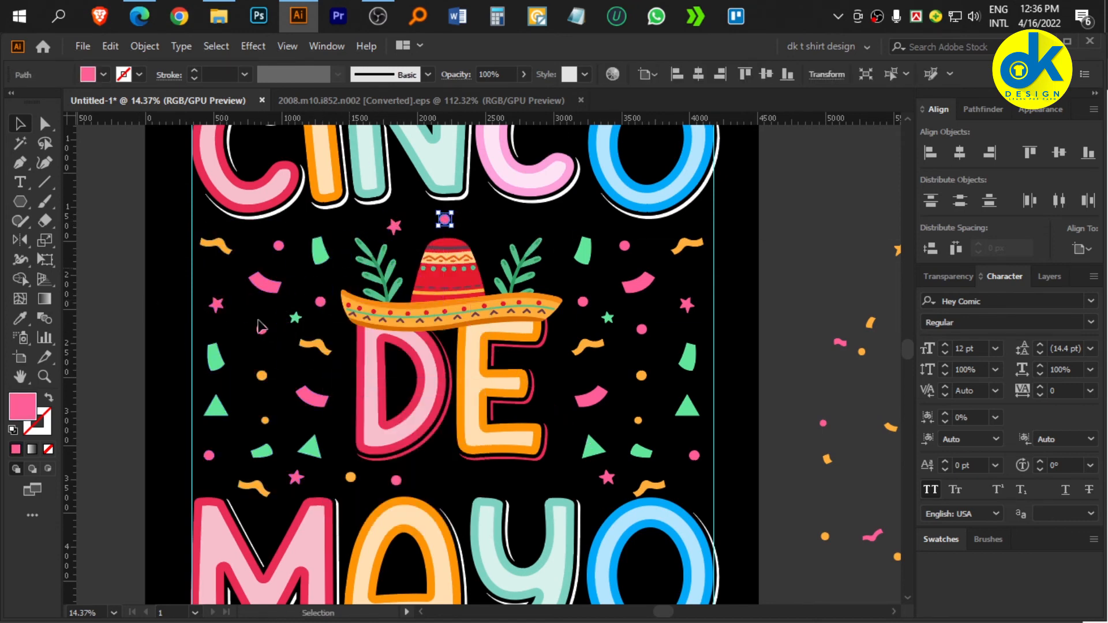
drag(310, 404, 559, 227)
drag(300, 320, 656, 238)
- Copy an orange dot, pink star, orange streamer and pink dot into the gap above MAYO, and a pink dot beside the E
click(262, 330)
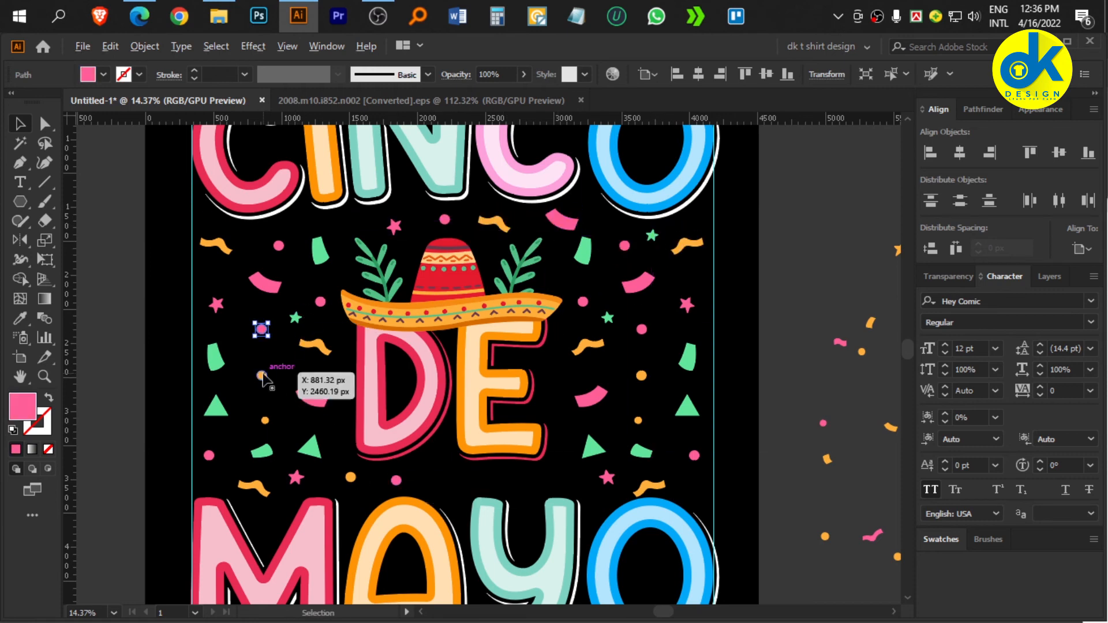
drag(262, 374, 439, 455)
drag(218, 306, 453, 489)
drag(219, 248, 516, 480)
drag(320, 305, 562, 479)
drag(321, 305, 556, 379)
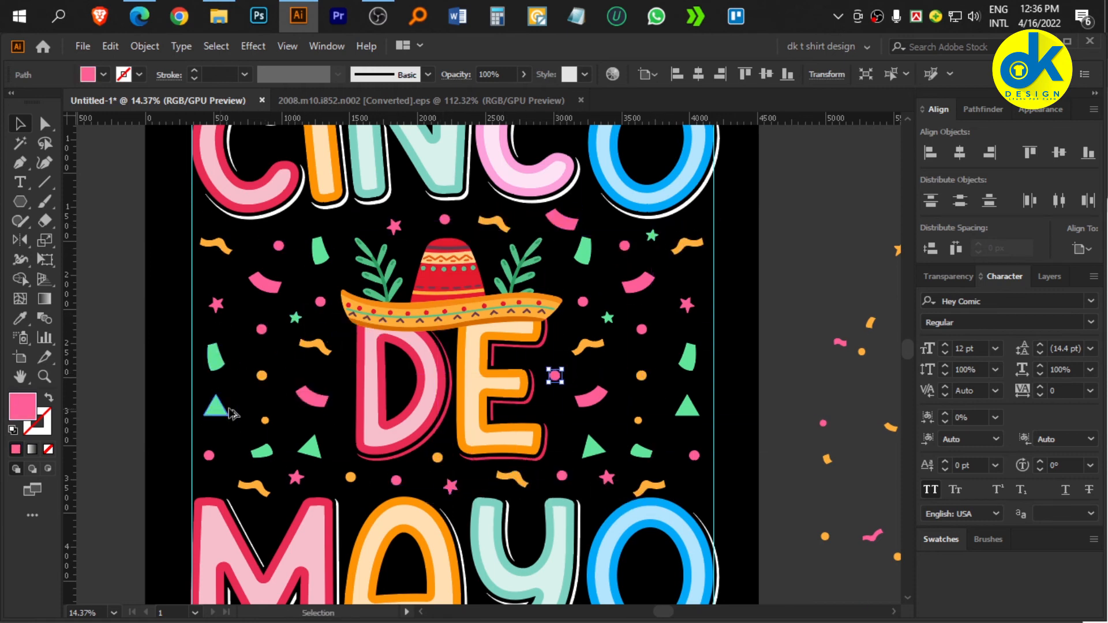
- Recolour the tilted triangle right of the E pink and the green piece at the right guide orange
key(i)
key(v)
scroll(738, 394, up, 2)
click(563, 467)
key(i)
click(560, 398)
key(v)
click(680, 351)
key(i)
click(621, 372)
scroll(497, 393, down, 2)
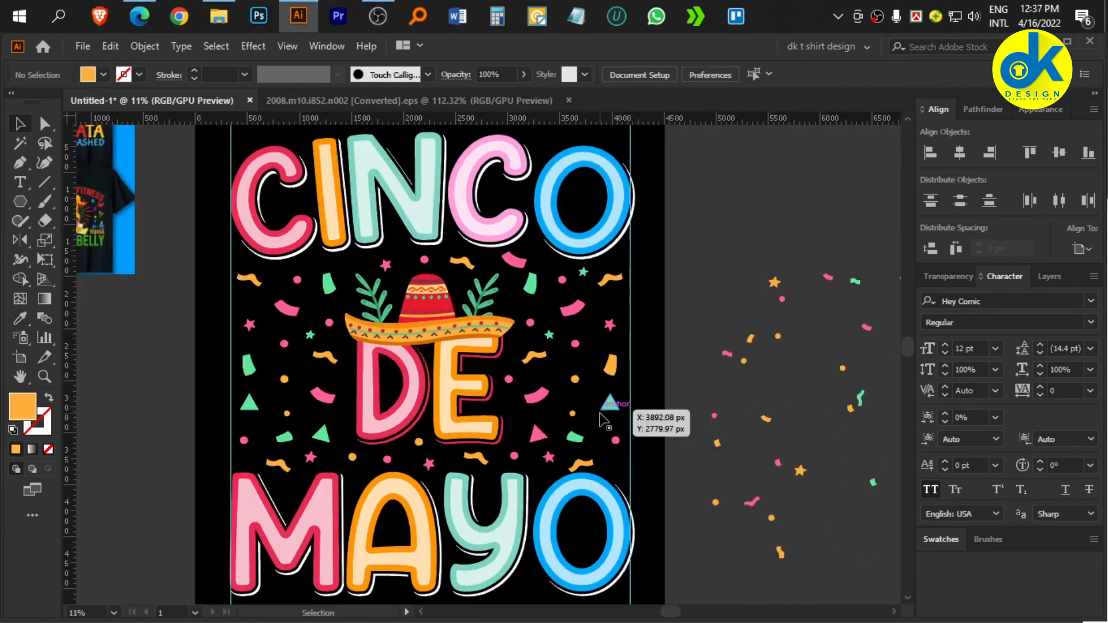
drag(600, 421, 546, 428)
- Place the moustache from outside the artboard beneath MAYO, enlarge it and centre it horizontally on the artboard
scroll(231, 386, down, 1)
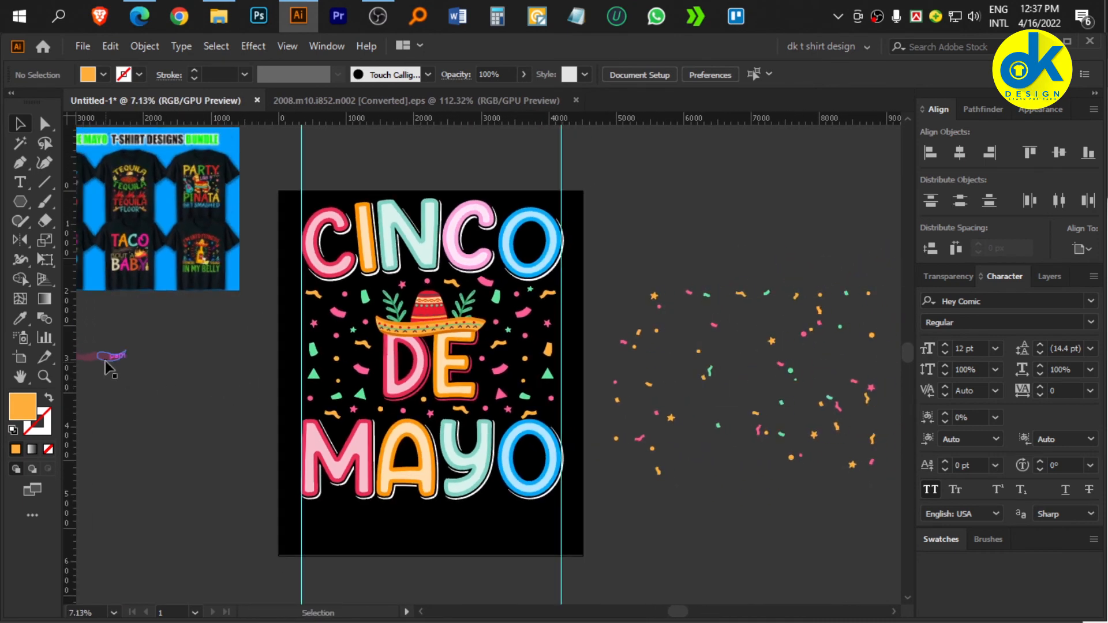
drag(105, 363, 473, 530)
click(960, 153)
scroll(502, 544, up, 3)
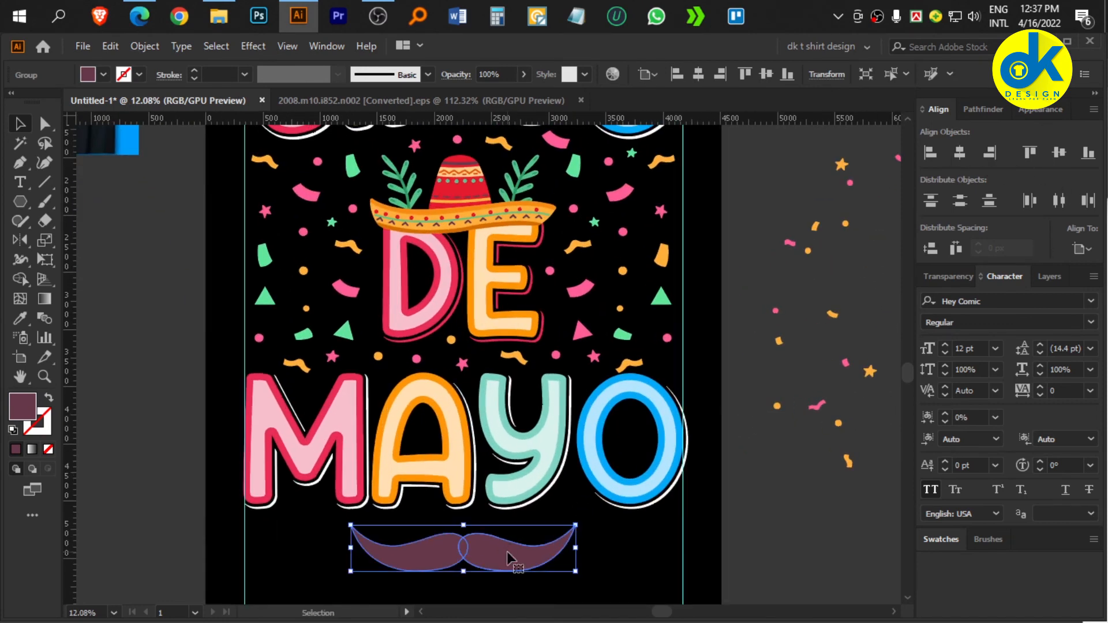
- Fill the moustache with white
key(i)
key(u)
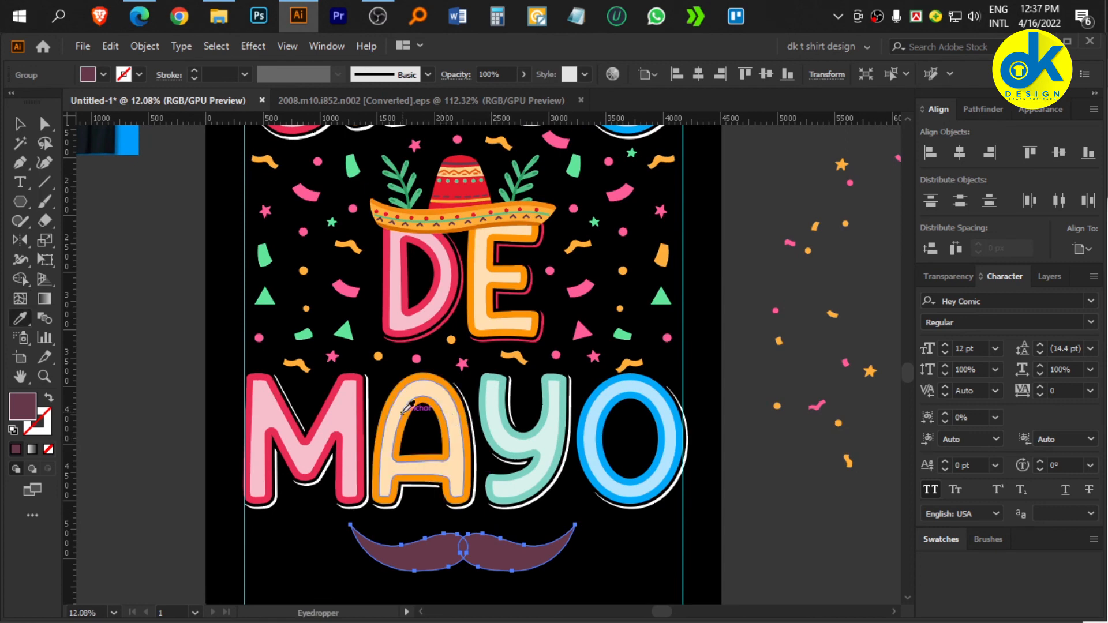
click(103, 74)
click(34, 102)
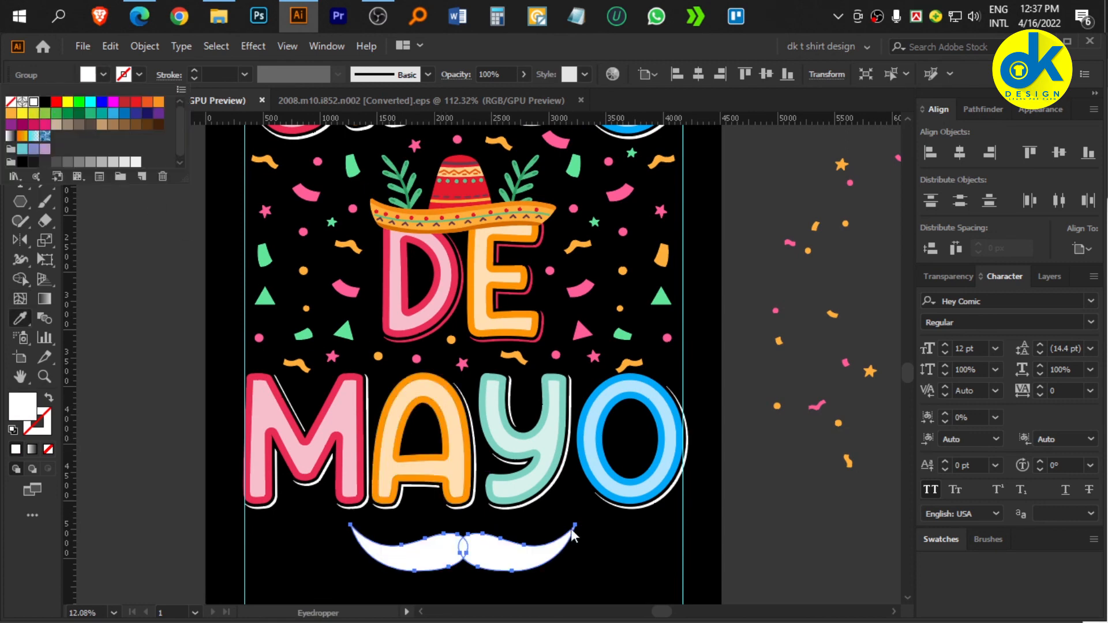
key(Escape)
scroll(645, 565, down, 1)
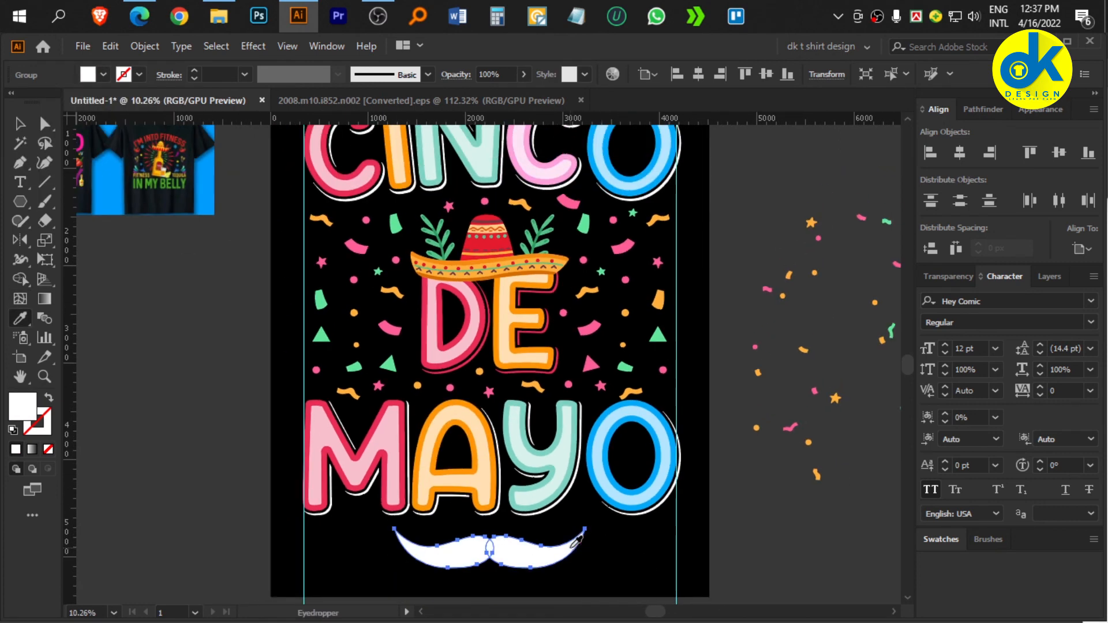
- Recolour the moustache with the orange outline colour sampled from the A of MAYO
scroll(579, 543, up, 1)
key(i)
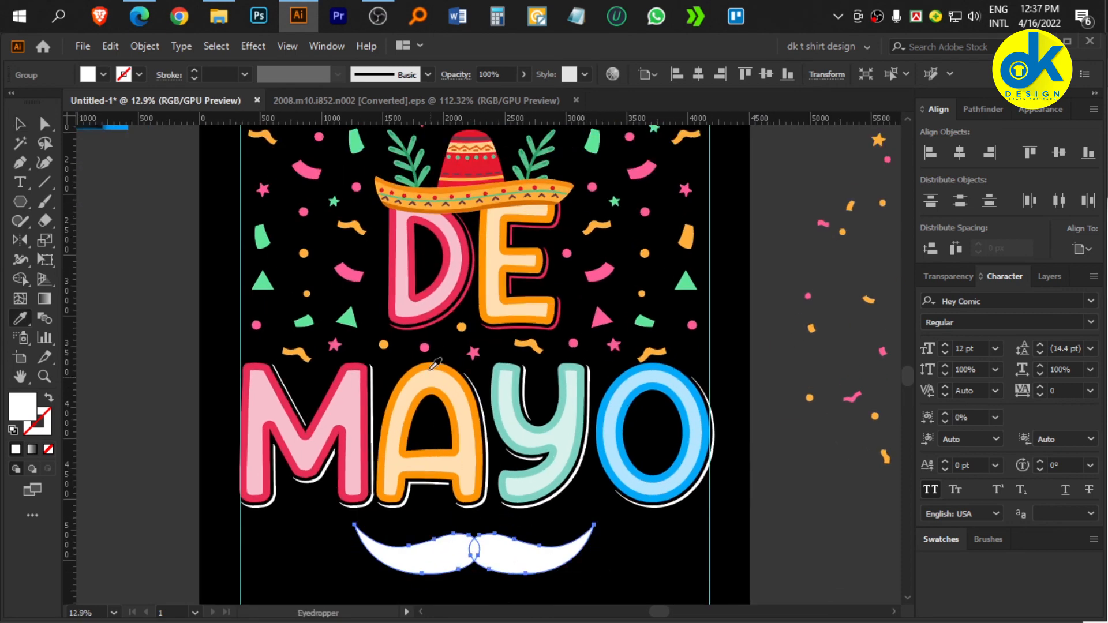
click(433, 360)
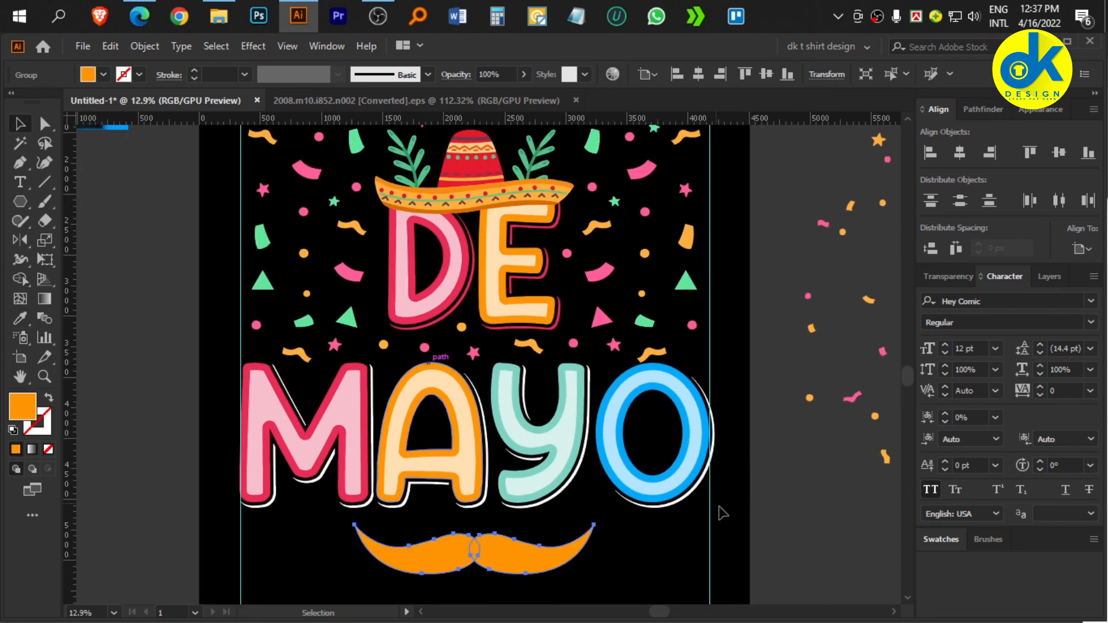
click(650, 549)
- Unite the two overlapping halves of the moustache into a single shape
scroll(626, 568, down, 1)
scroll(520, 569, up, 1)
click(557, 565)
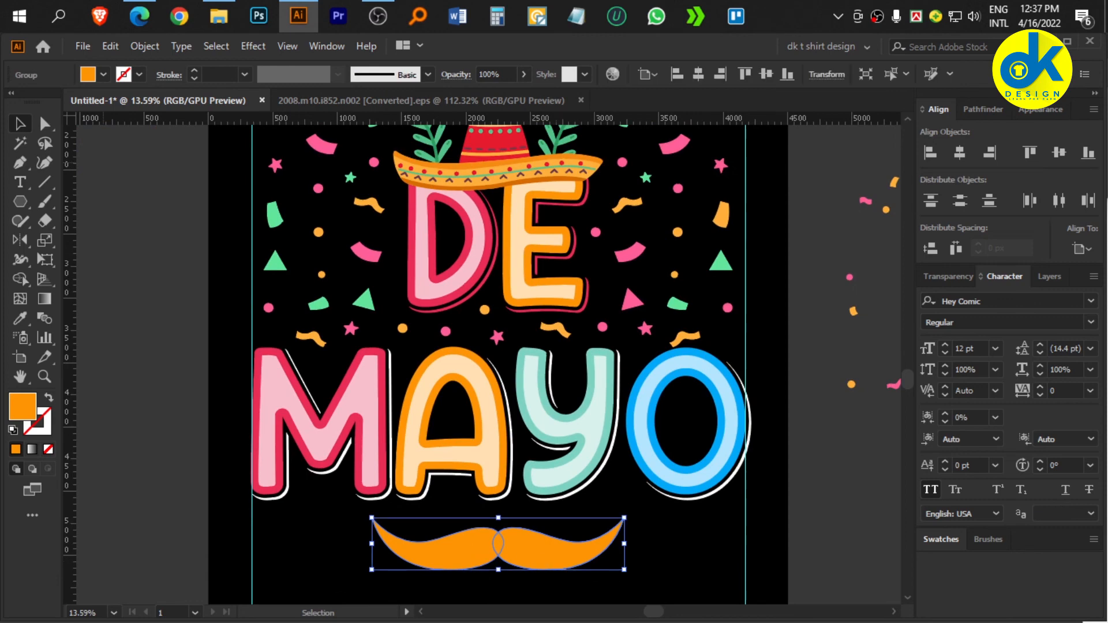
click(981, 110)
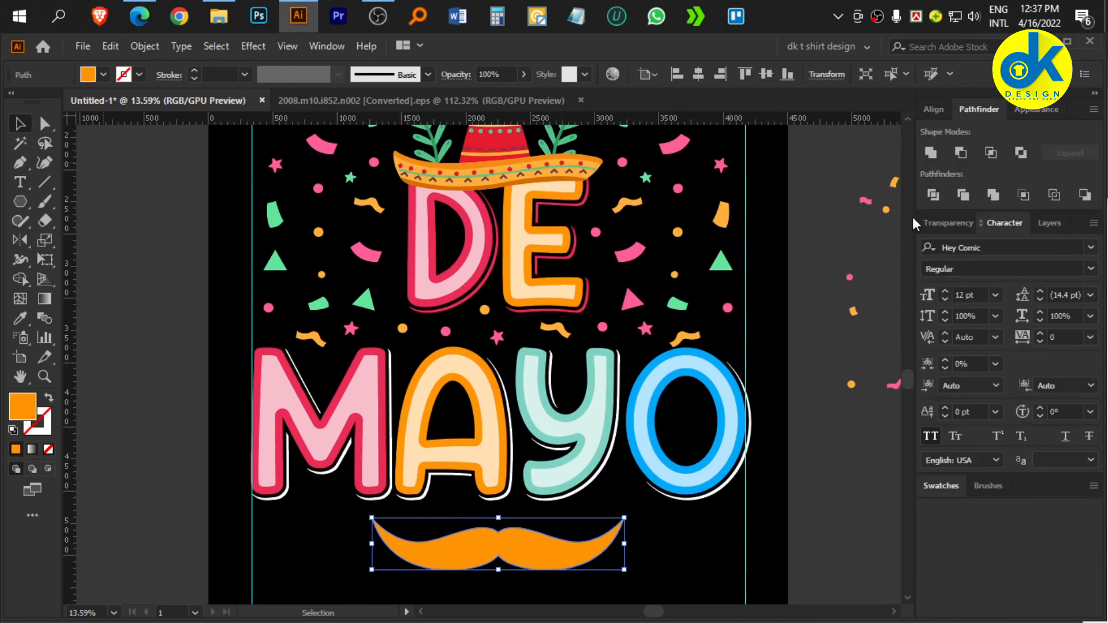
click(798, 541)
- Move the merged moustache up so it sits just beneath MAYO
drag(797, 541, 646, 537)
scroll(558, 562, up, 2)
click(557, 535)
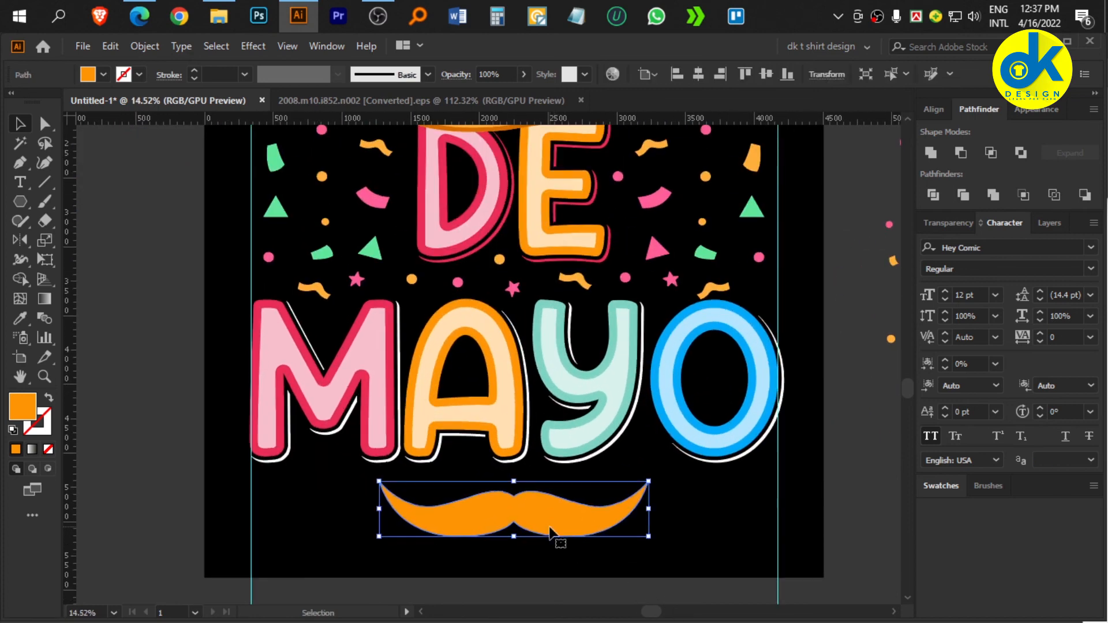
click(694, 558)
click(631, 501)
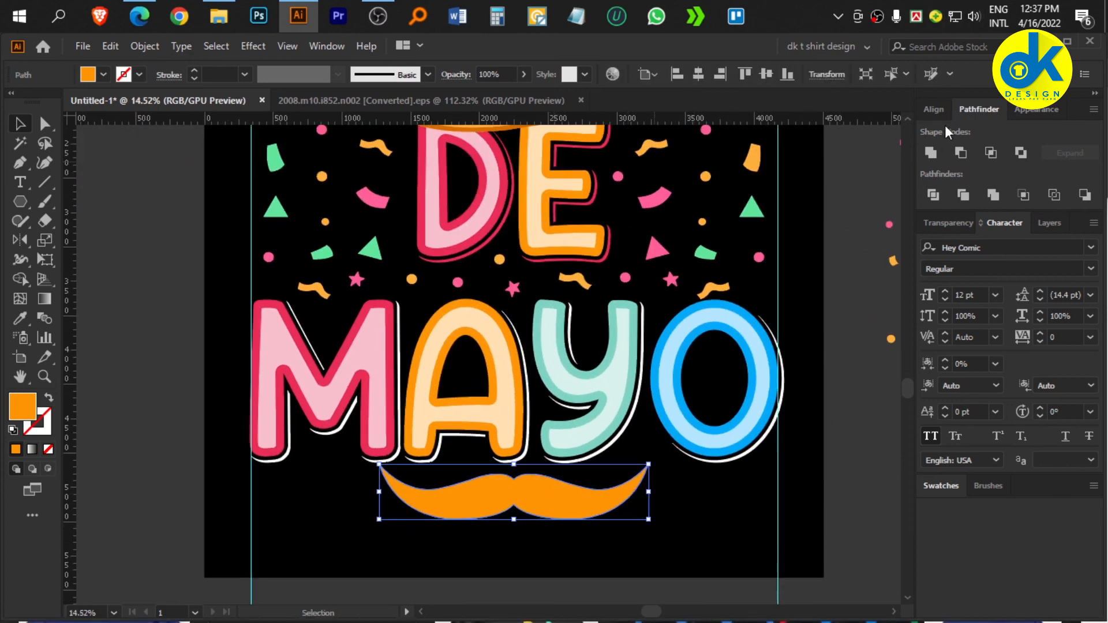
click(936, 110)
click(588, 520)
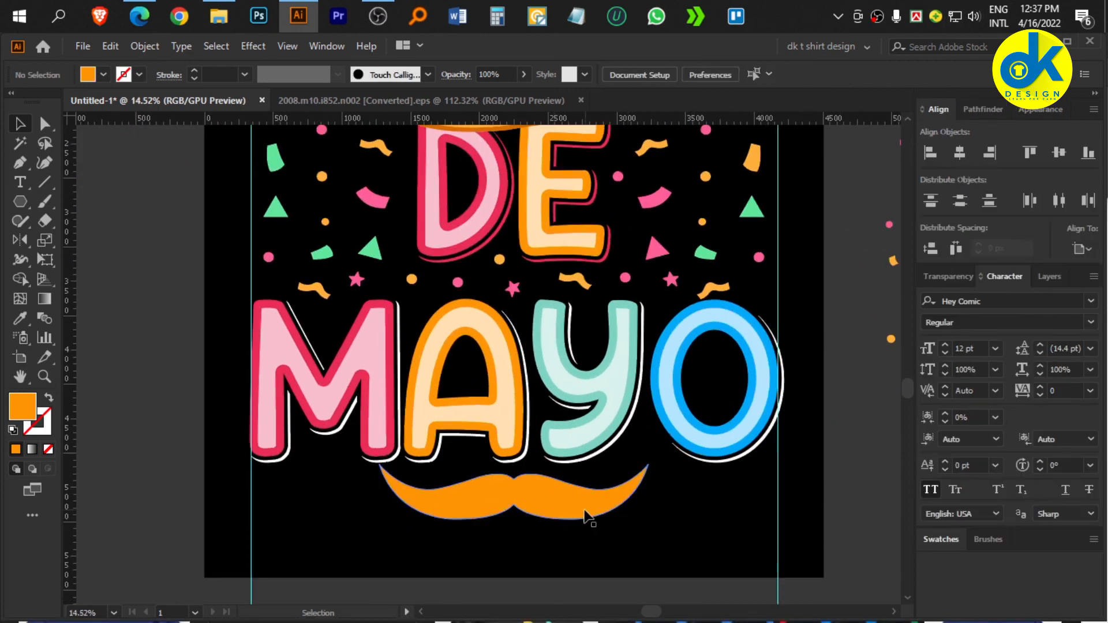
- Fill the empty space left of the D of DE with copies of an orange dot, a pink dot and a green star
click(580, 500)
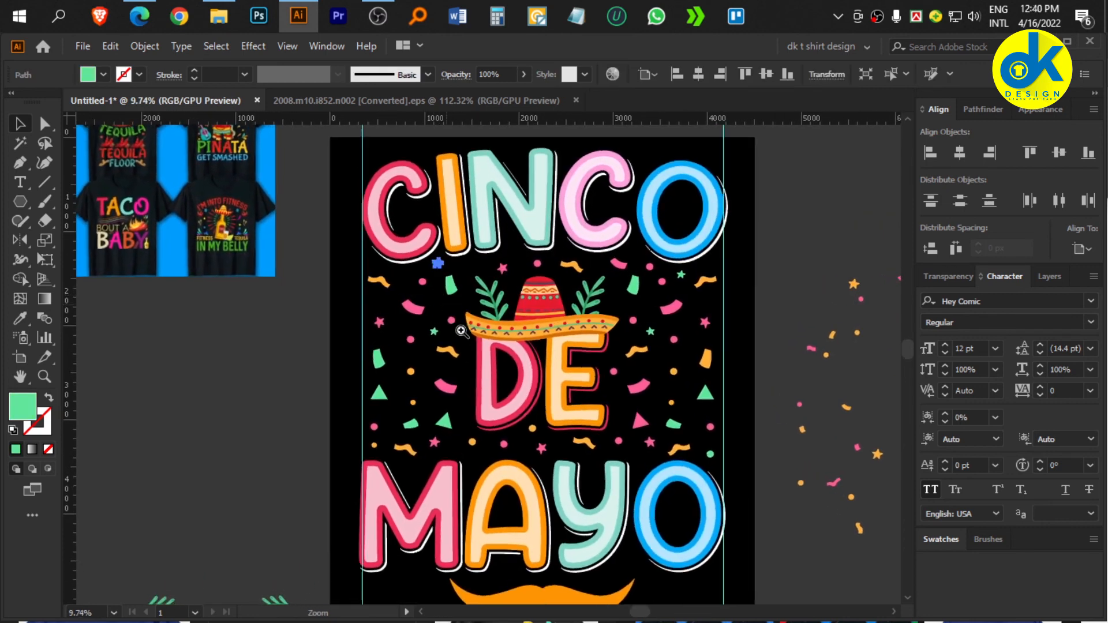
scroll(456, 419, up, 3)
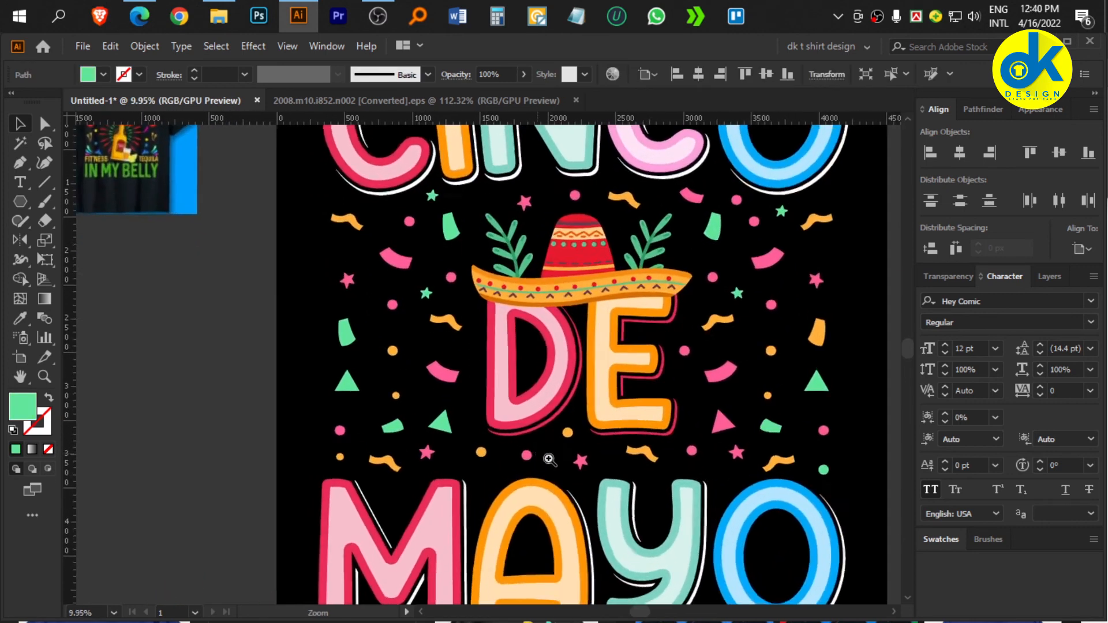
drag(489, 460, 476, 402)
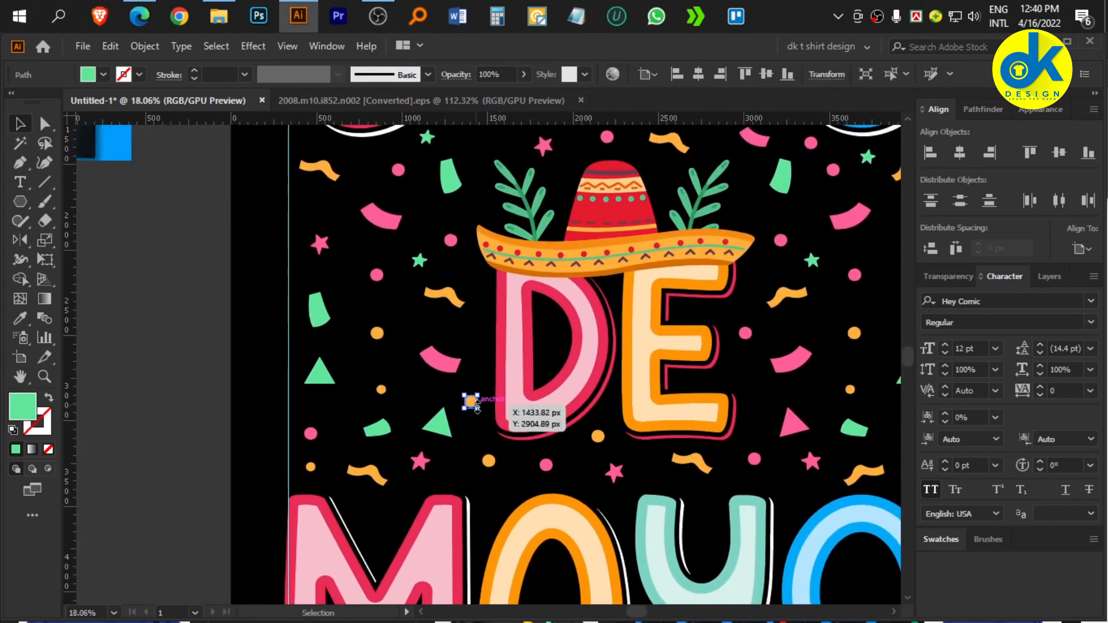
drag(382, 279, 489, 349)
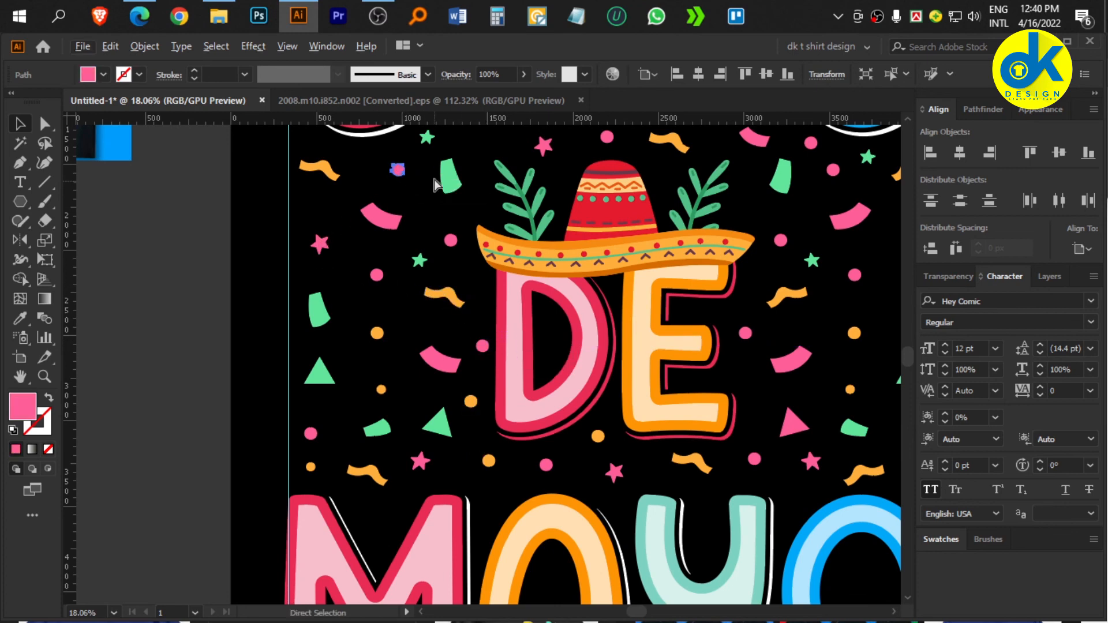
key(ctrl+z)
drag(433, 137, 476, 335)
drag(477, 335, 481, 335)
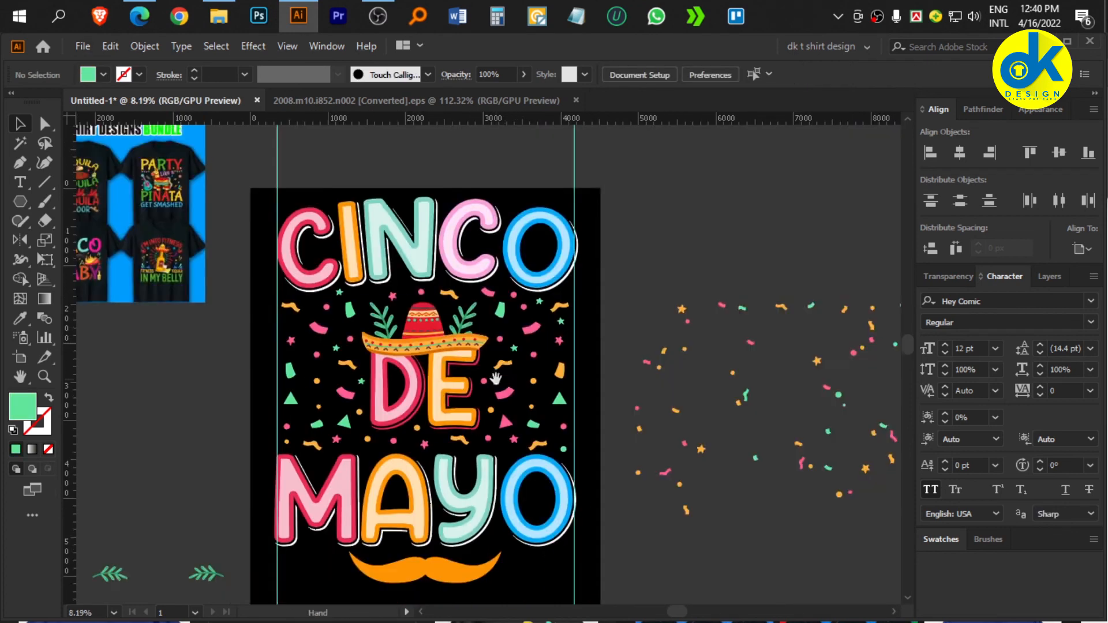
drag(288, 583, 346, 531)
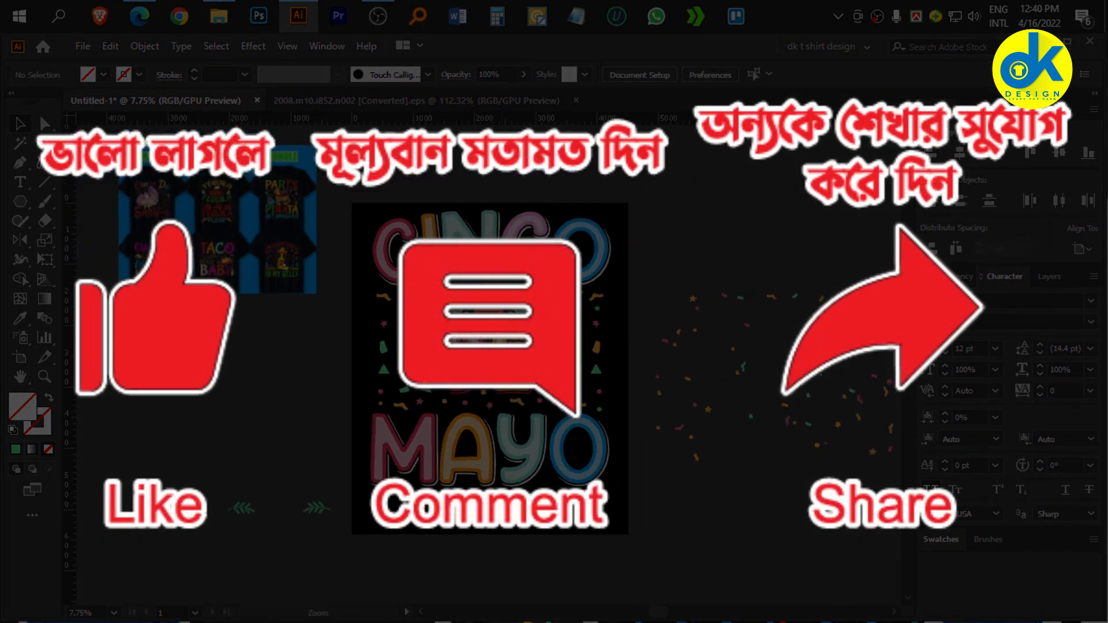
drag(534, 451, 520, 487)
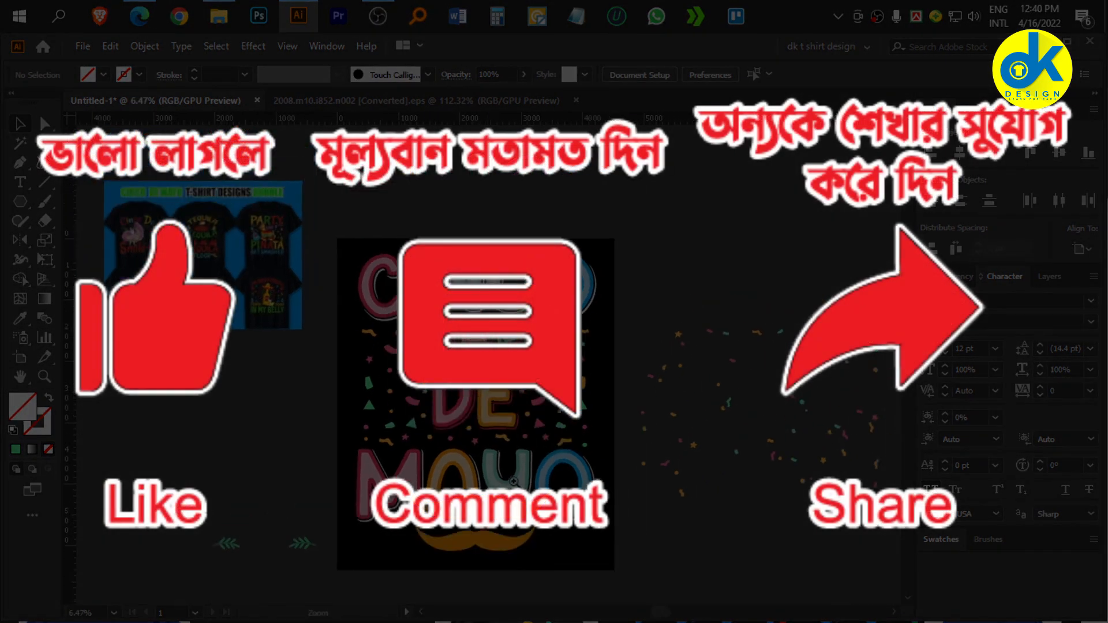
scroll(518, 487, up, 2)
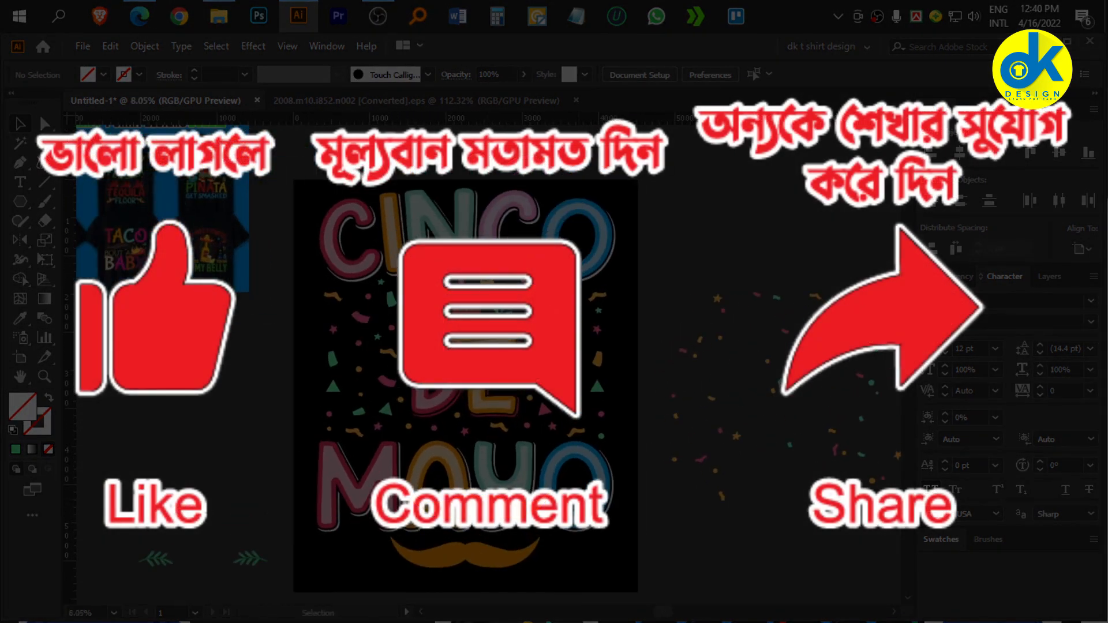